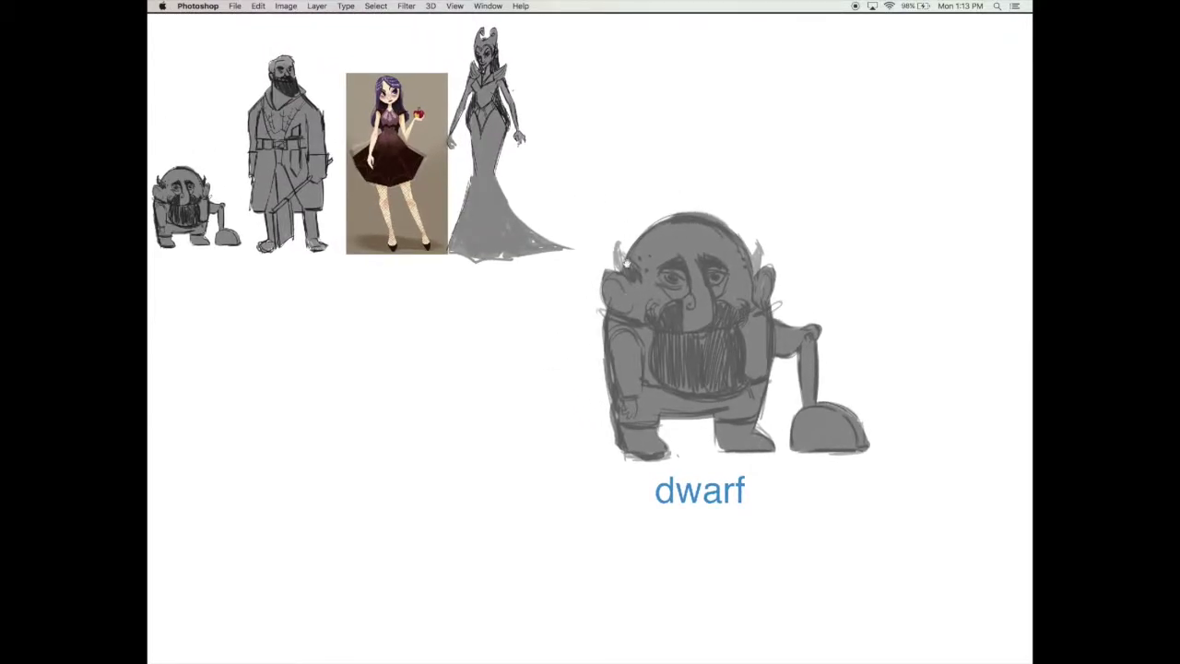
Bring the interface panels back and raise the opacity of the dwarf's line layer, Layer 28, to about 56%.
drag(627, 264, 566, 262)
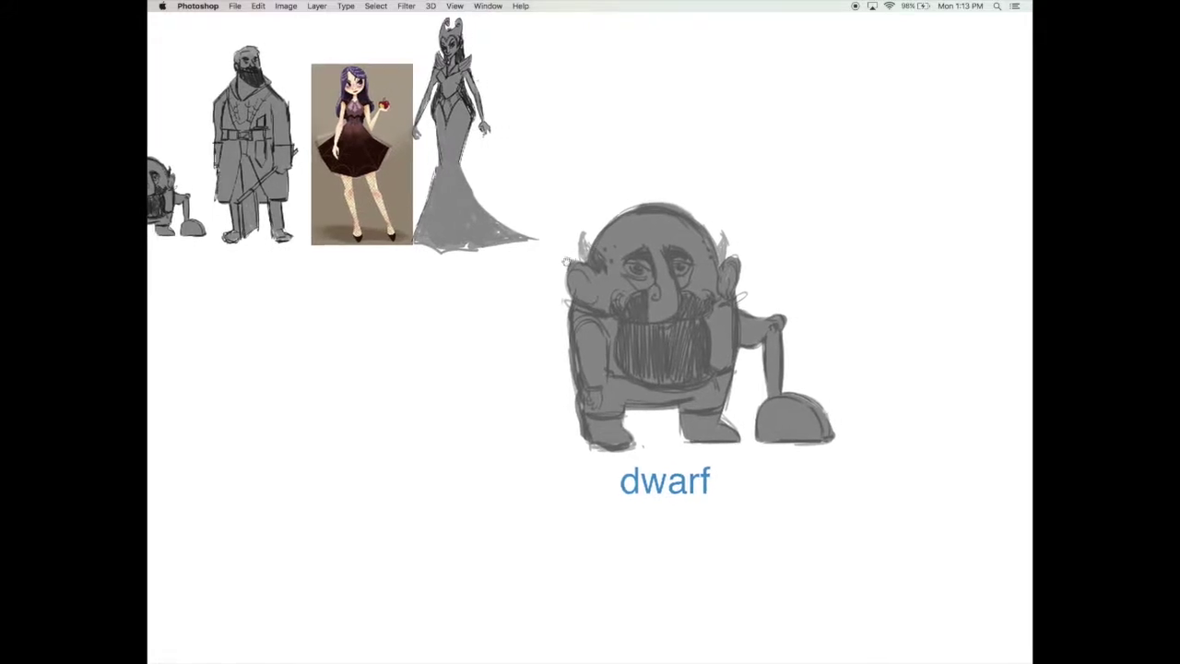
scroll(566, 262, right, 2)
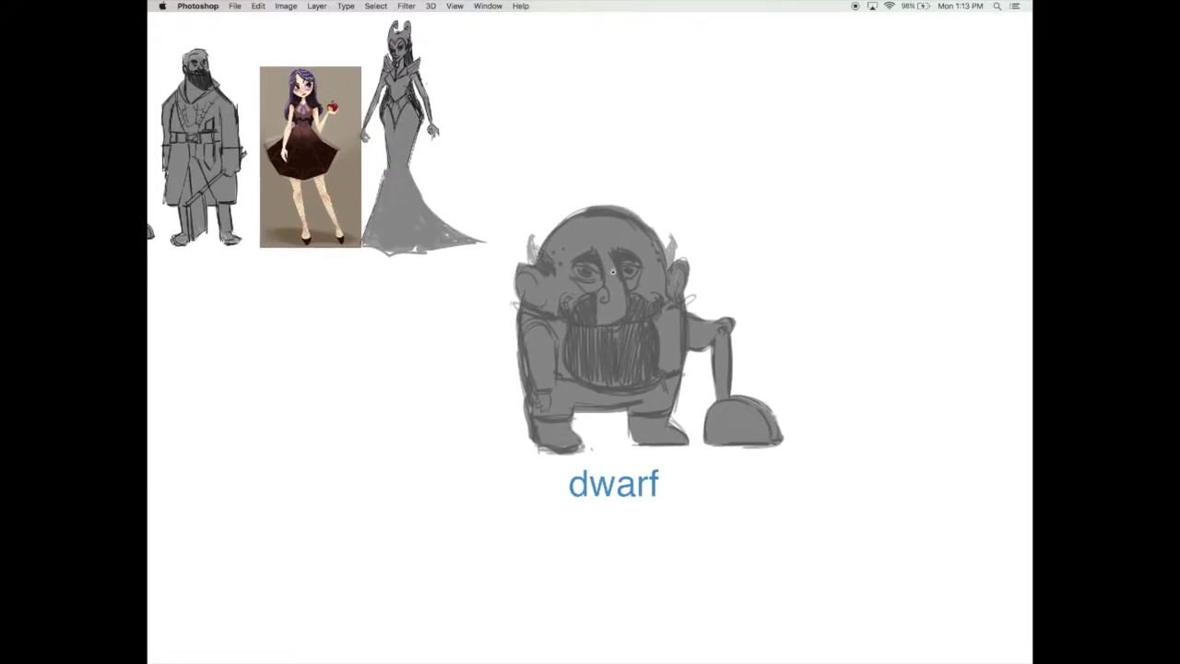
scroll(612, 272, up, 3)
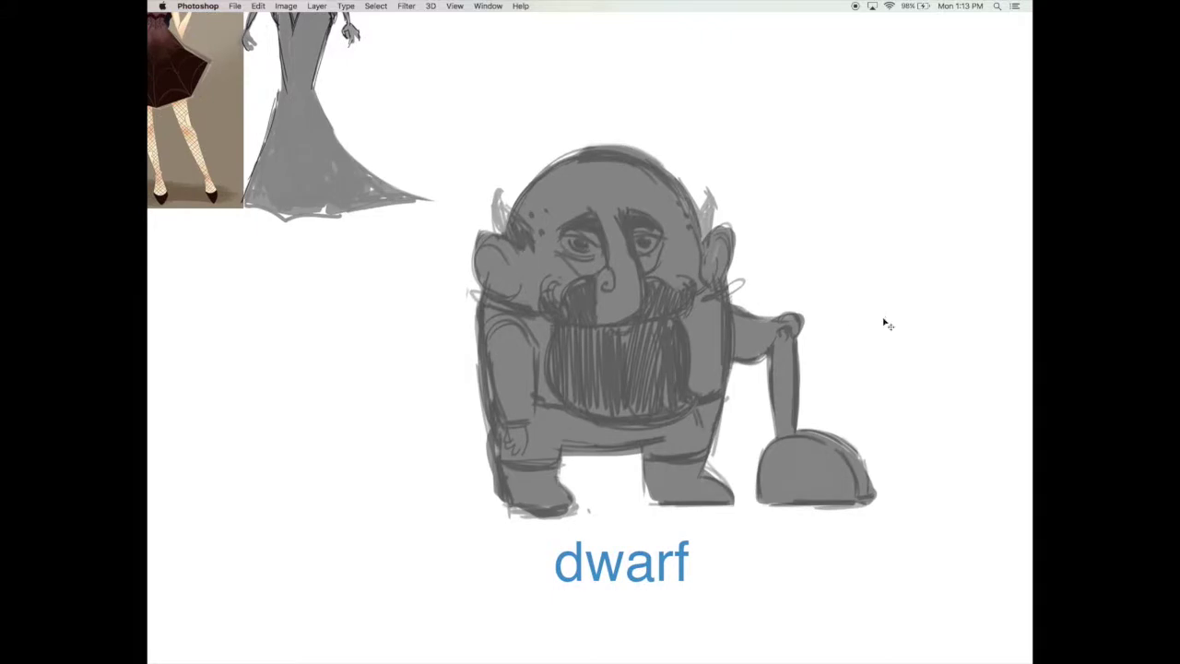
key(Tab)
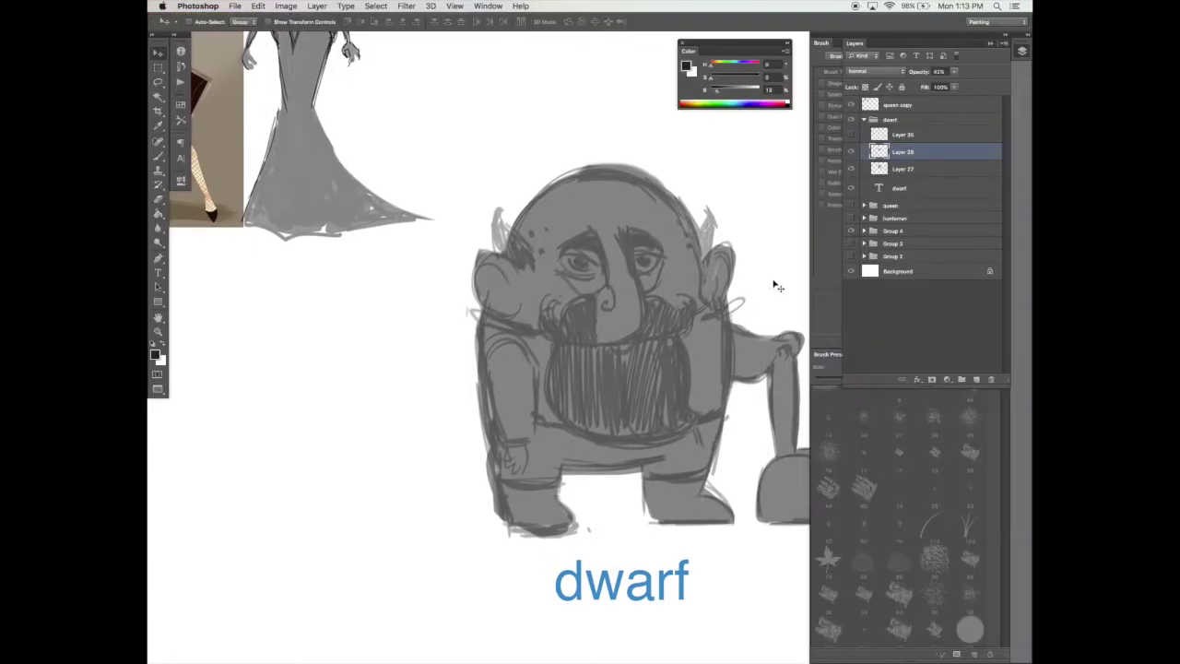
click(852, 153)
click(852, 153)
click(954, 73)
drag(958, 83, 991, 83)
click(965, 85)
Lasso the dwarf's eyes, nose, moustache and beard on the line layer and scale the selection down slightly.
mouse_move(776, 287)
mouse_down()
mouse_move(743, 281)
mouse_move(745, 262)
mouse_up()
key(l)
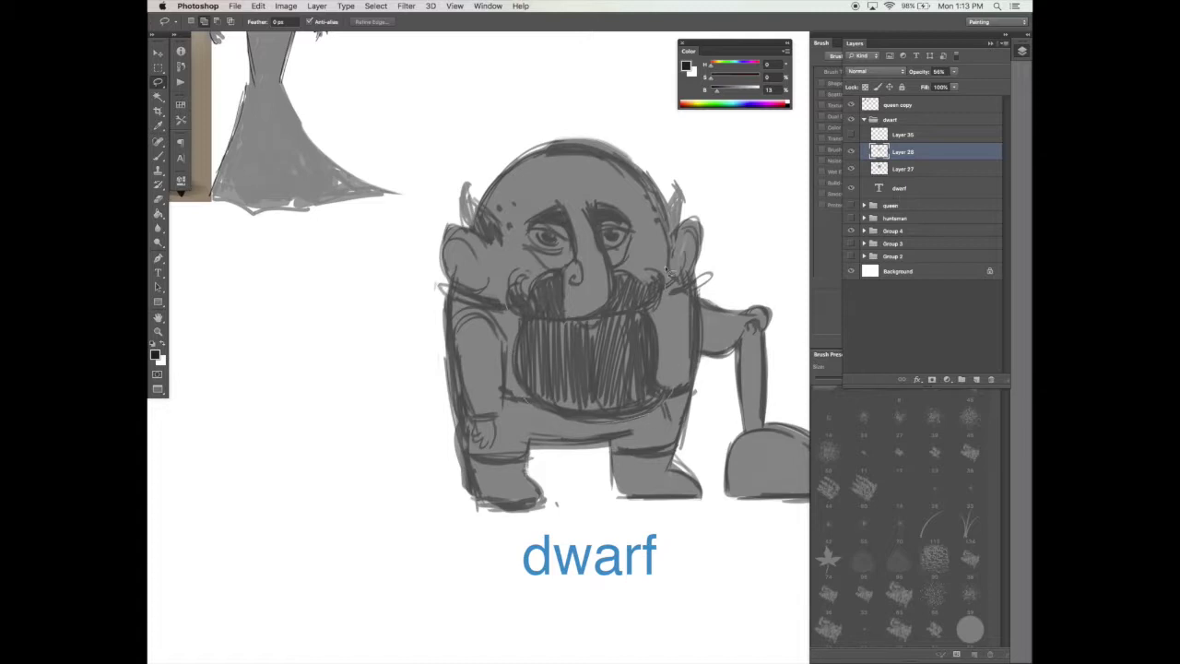
drag(613, 181, 536, 195)
key(super+t)
drag(675, 178, 666, 241)
key(Return)
Shift the selected face slightly to the right, shorten it a little from below, and deselect.
key(v)
drag(618, 385, 642, 373)
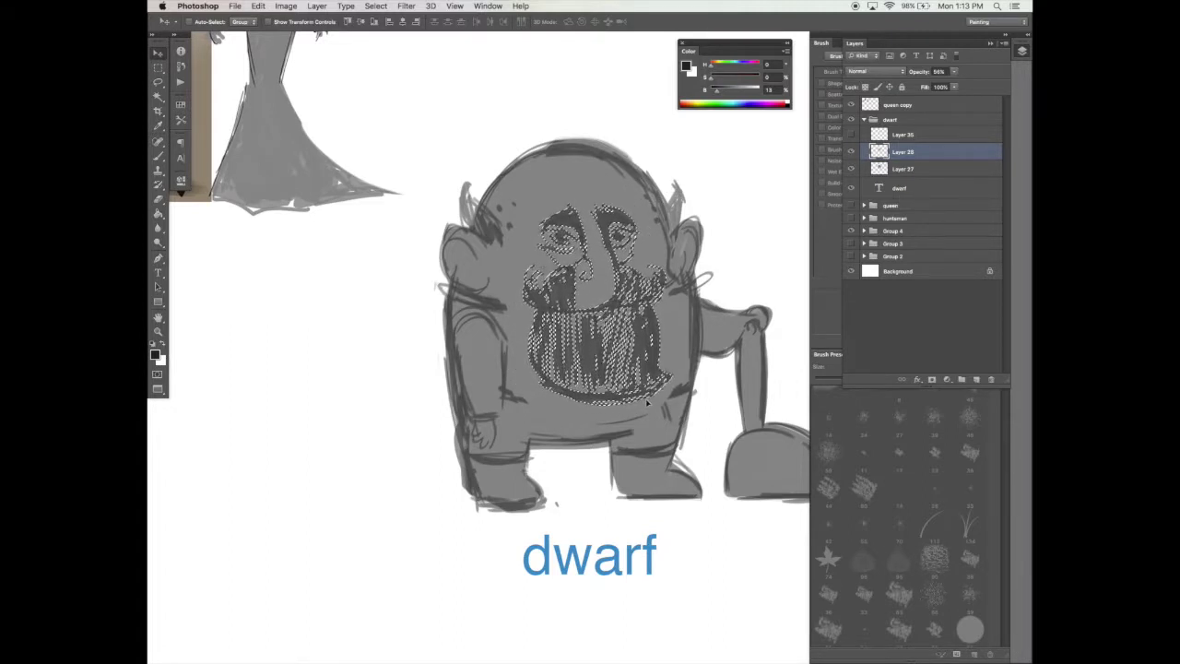
key(ctrl+t)
drag(652, 402, 651, 387)
key(Return)
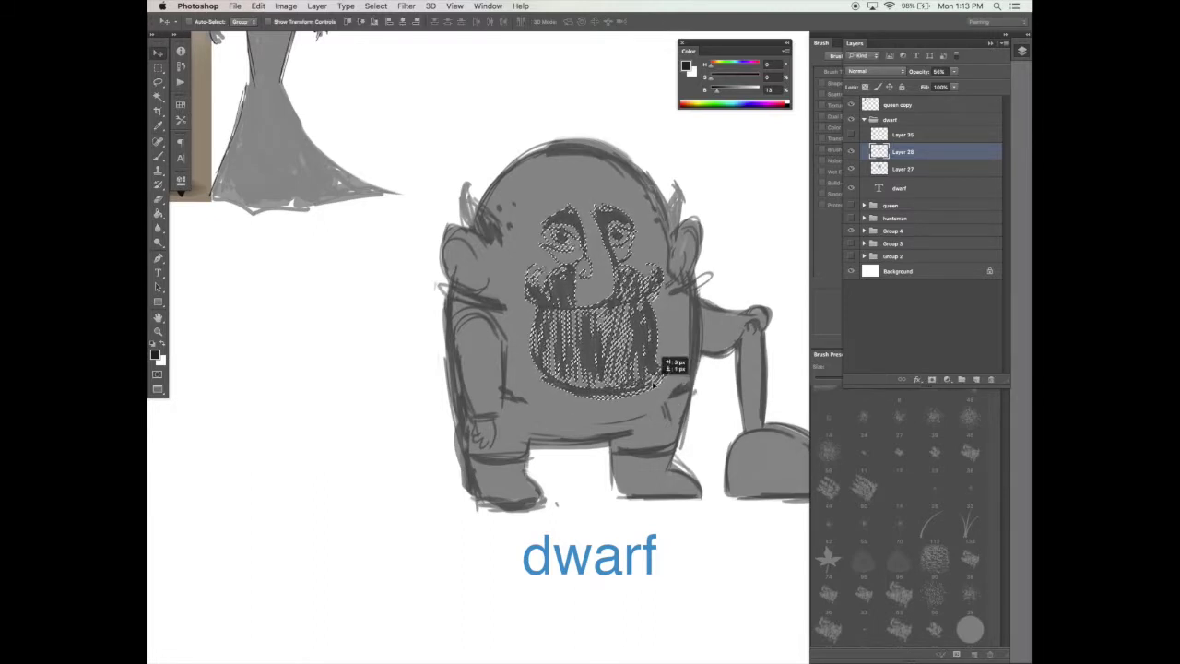
key(ctrl+d)
Sample the body grey and fill in the pointed hair tufts on the silhouette layer, Layer 27.
key(b)
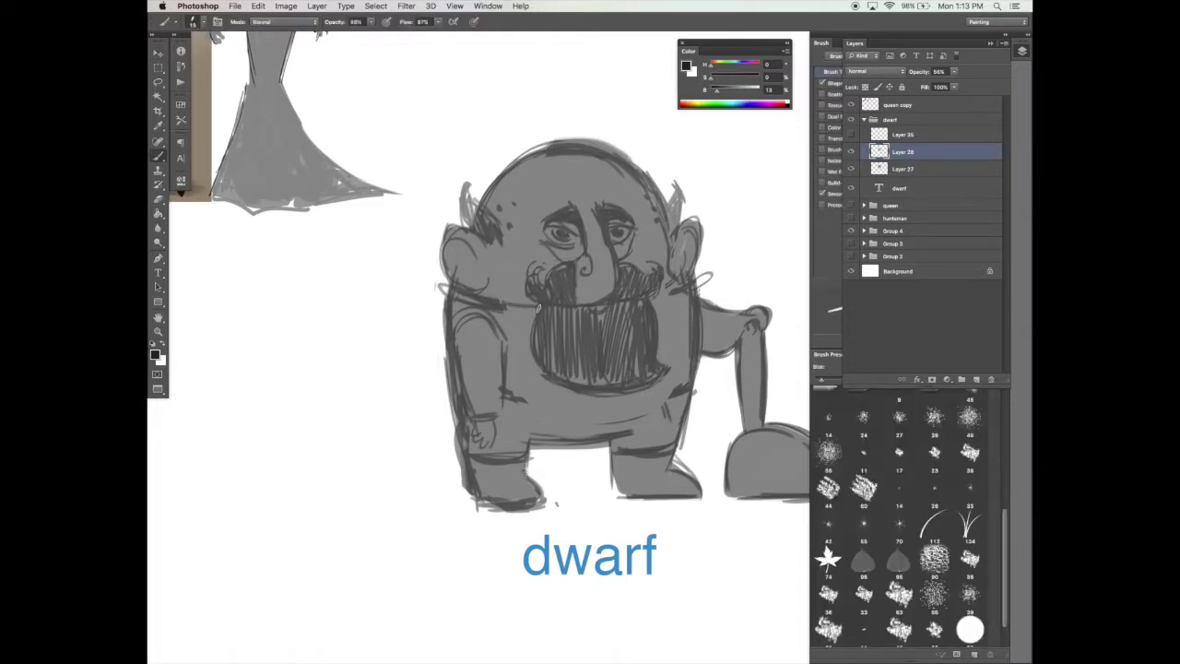
click(913, 170)
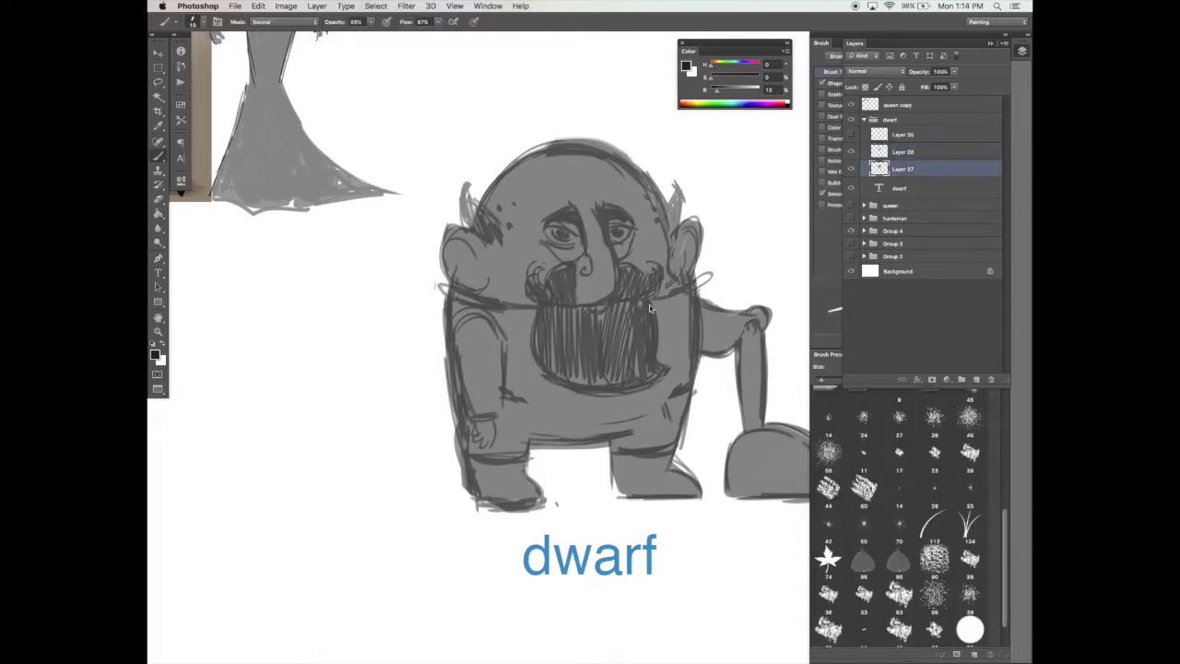
alt+click(566, 349)
drag(466, 195, 468, 227)
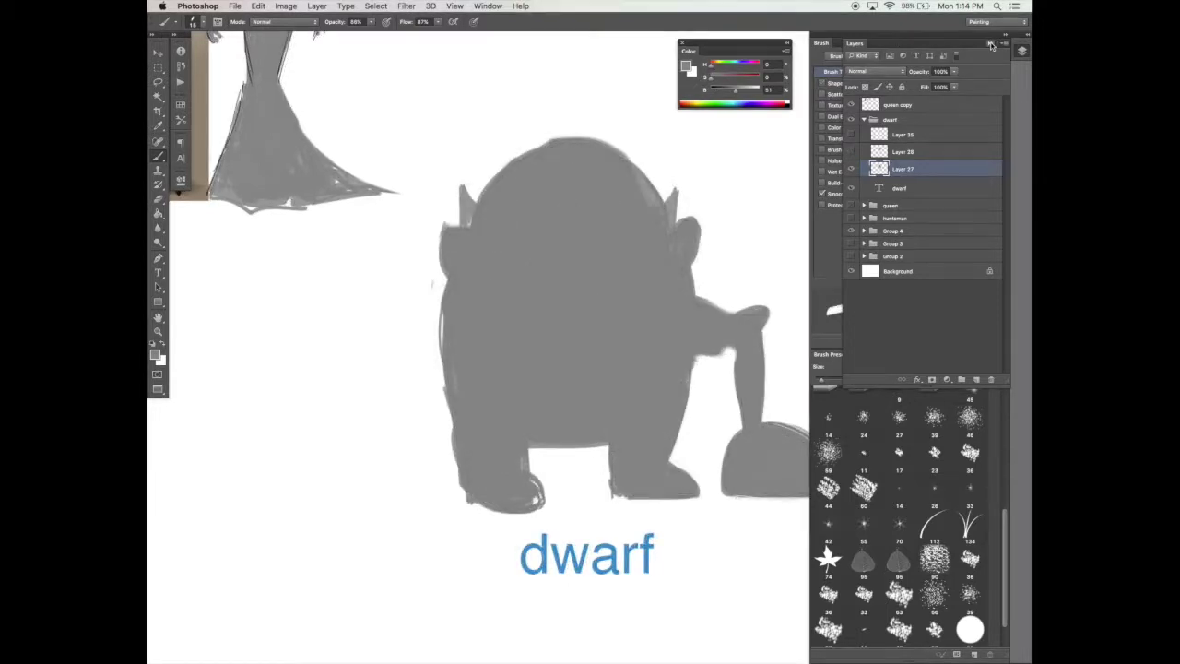
Rearrange the workspace so Brush Presets share a group with Brush and Layers are docked beneath them.
key(F5)
drag(995, 191, 1023, 200)
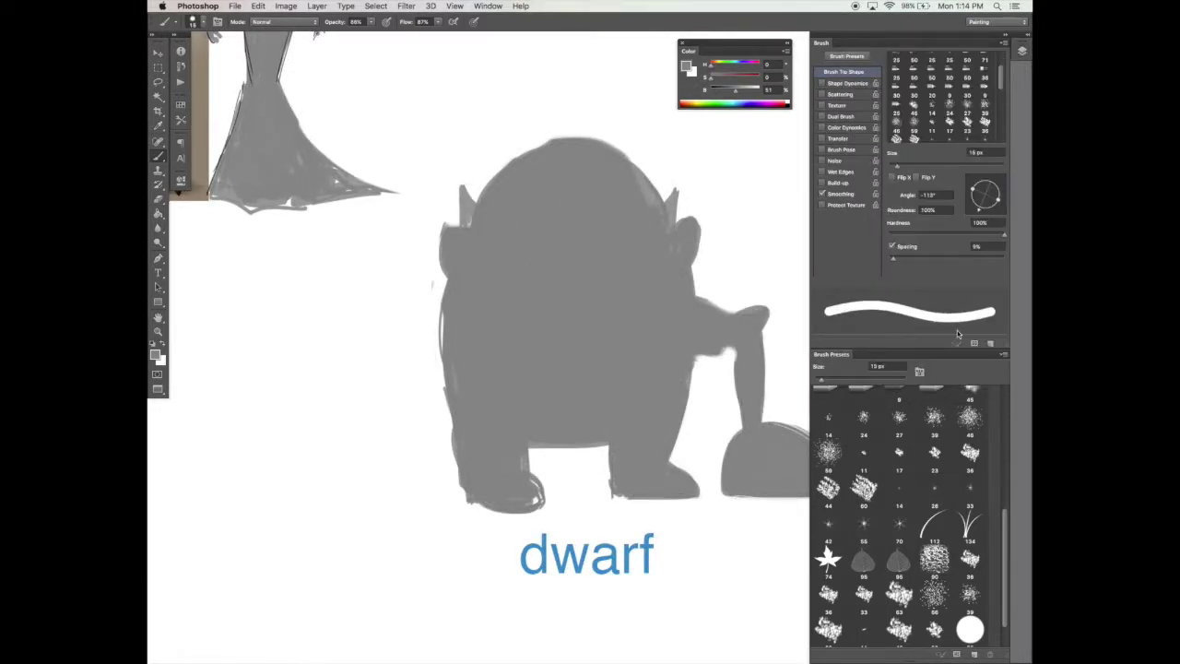
mouse_move(835, 354)
mouse_down()
mouse_move(857, 65)
mouse_move(875, 48)
mouse_up()
click(825, 44)
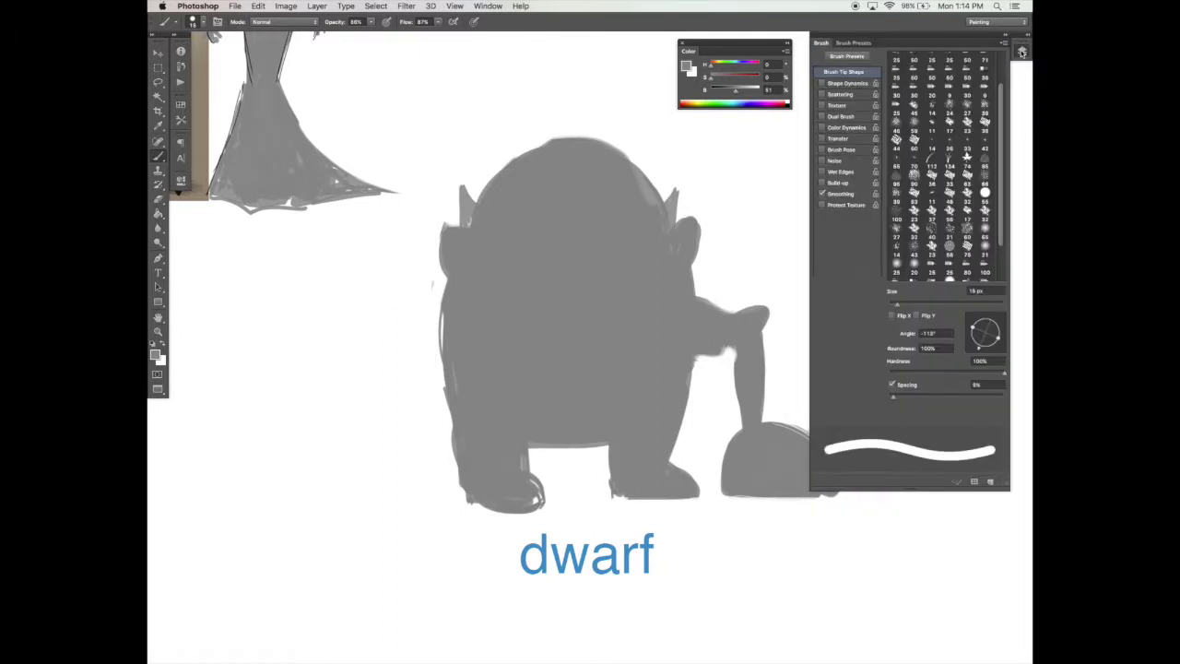
click(1022, 50)
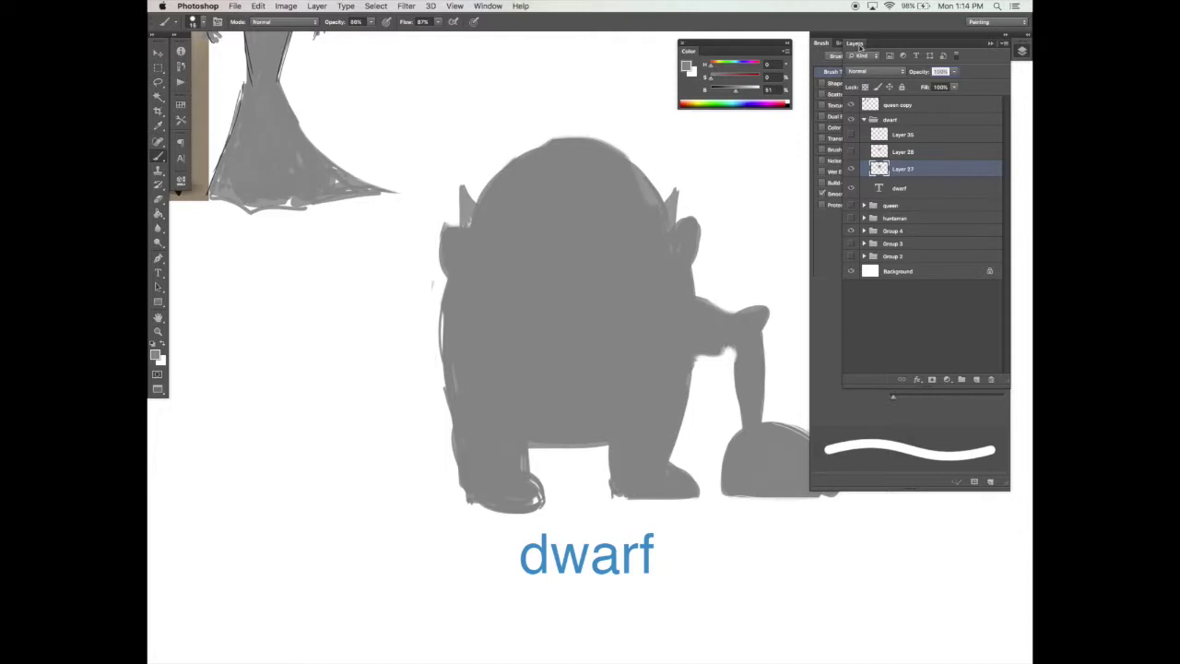
mouse_move(857, 44)
mouse_down()
mouse_move(885, 429)
mouse_move(834, 495)
mouse_up()
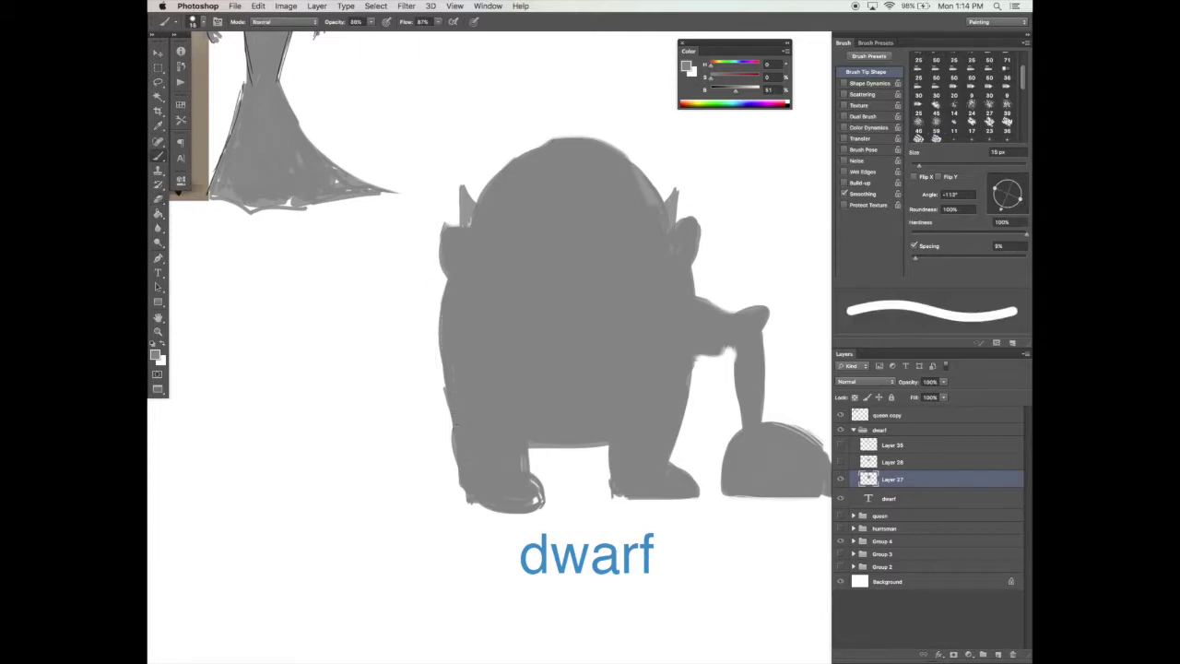
Erase the pointed hair tufts above both ears from the line layer and from the silhouette layer.
key(f)
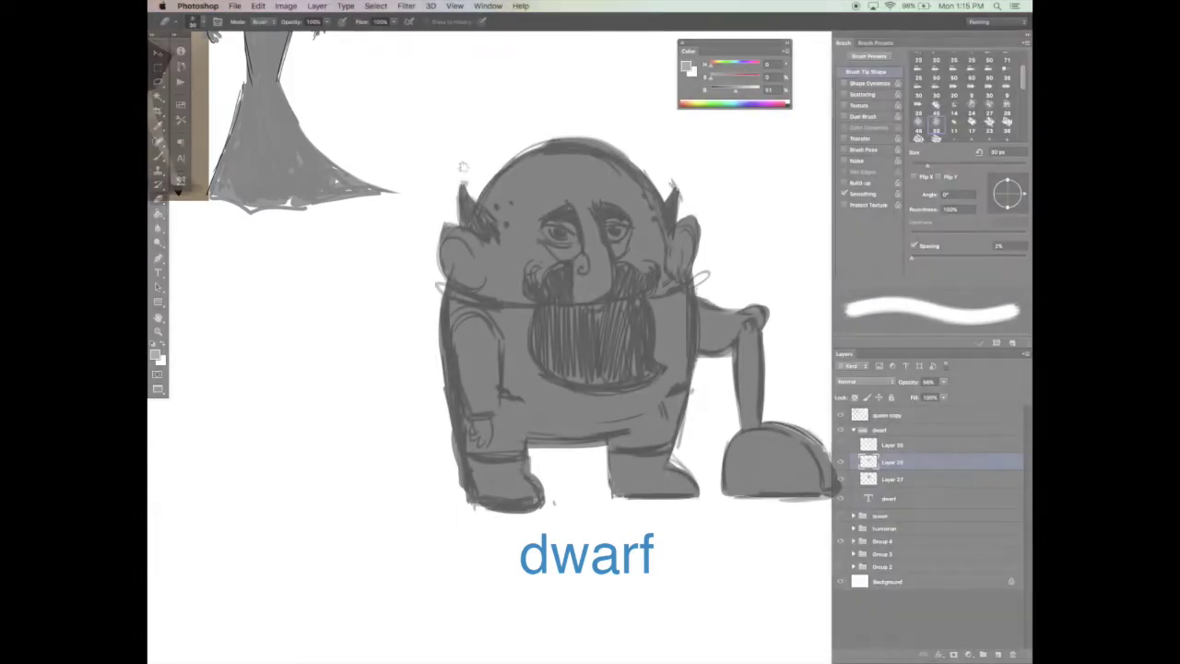
drag(461, 205, 509, 233)
mouse_move(676, 197)
mouse_down()
mouse_move(666, 231)
mouse_move(645, 195)
mouse_move(659, 232)
mouse_up()
key(b)
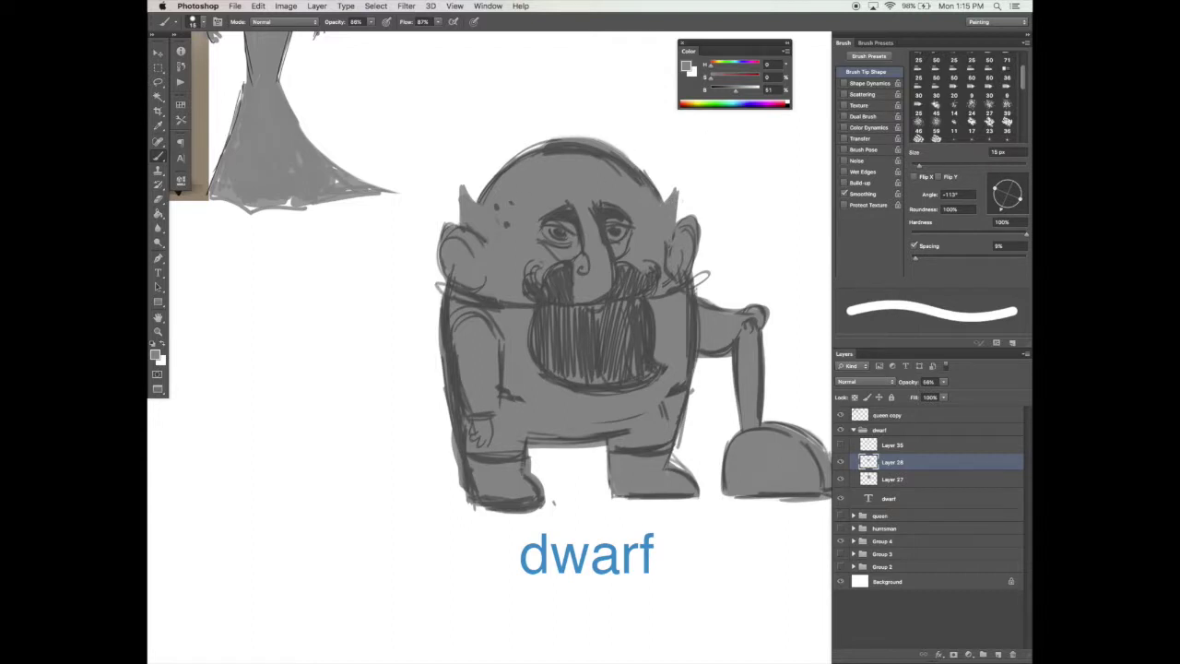
click(894, 478)
key(e)
drag(467, 182, 469, 205)
drag(667, 190, 676, 191)
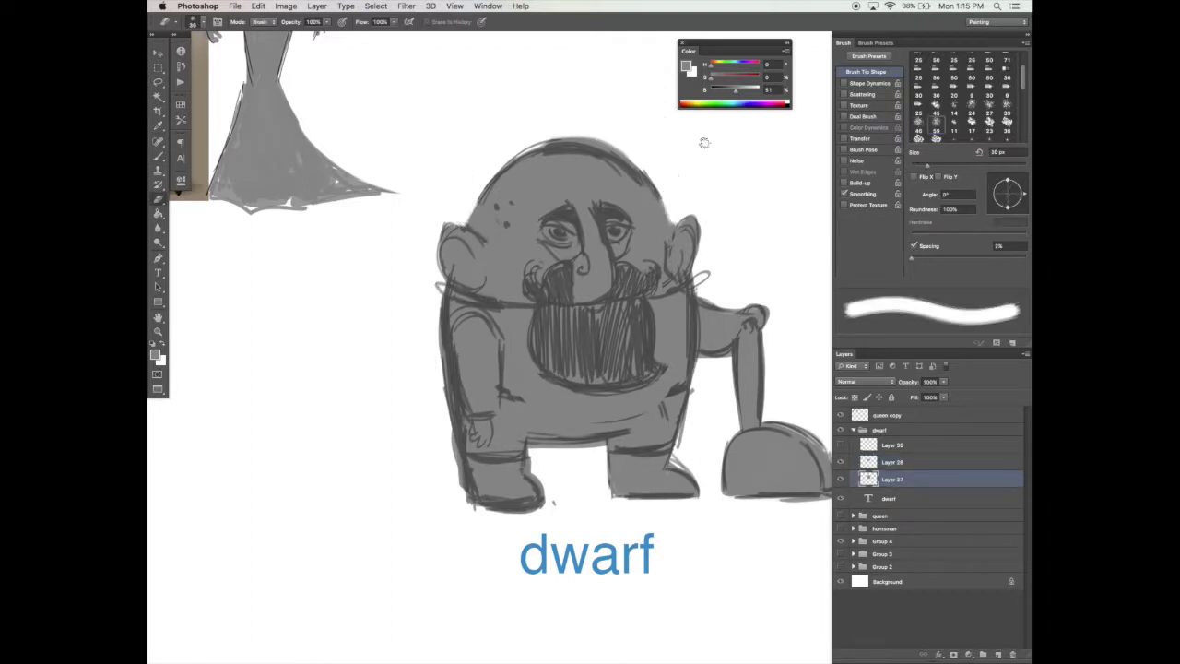
Combine Group 4, Group 3 and Group 2 into a single layer group.
click(879, 540)
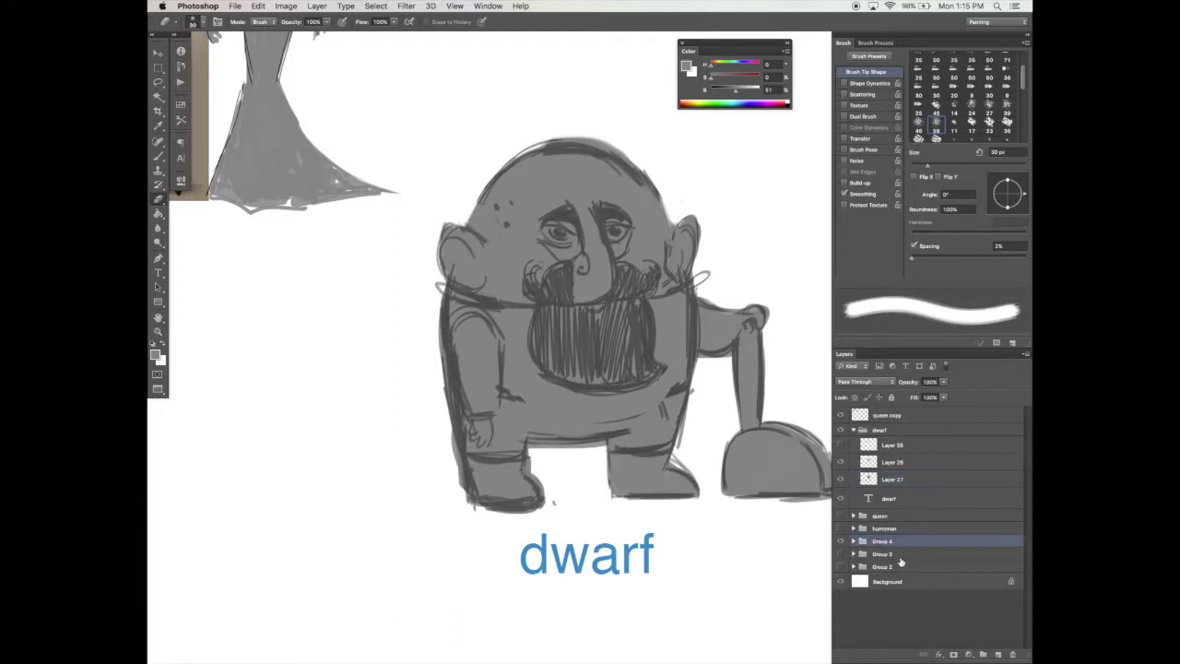
shift+click(899, 565)
key(super+g)
Paint clean grey upper edges on both ears of the silhouette layer, checking them with the line layer hidden.
click(879, 446)
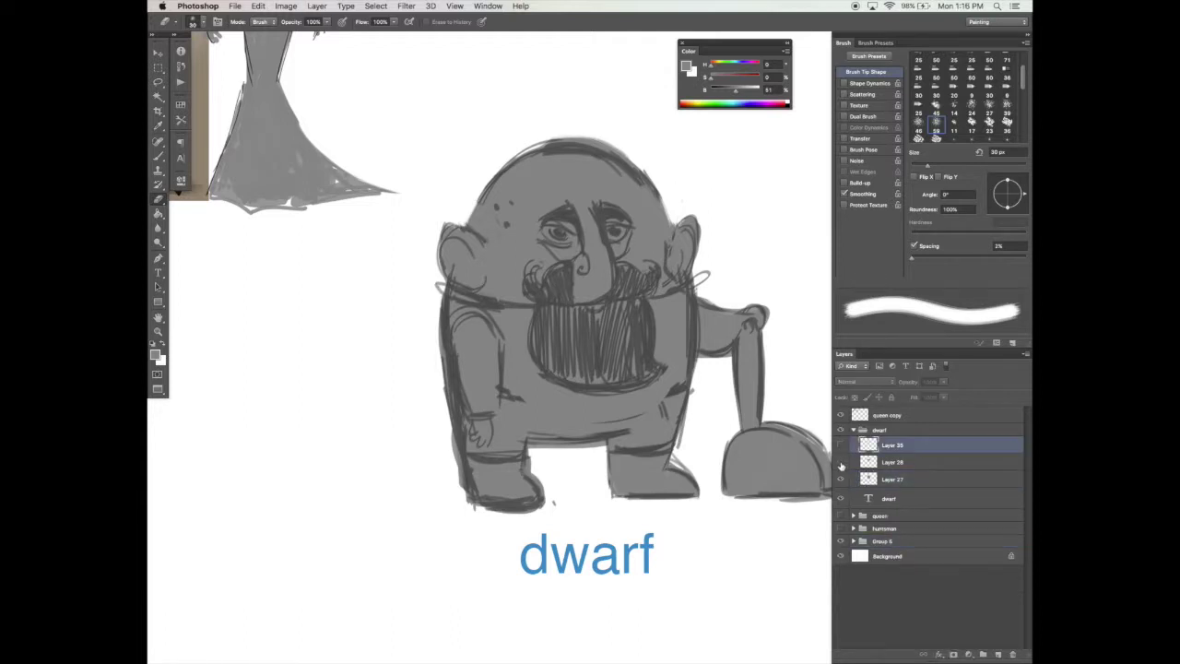
click(841, 463)
click(841, 463)
click(928, 464)
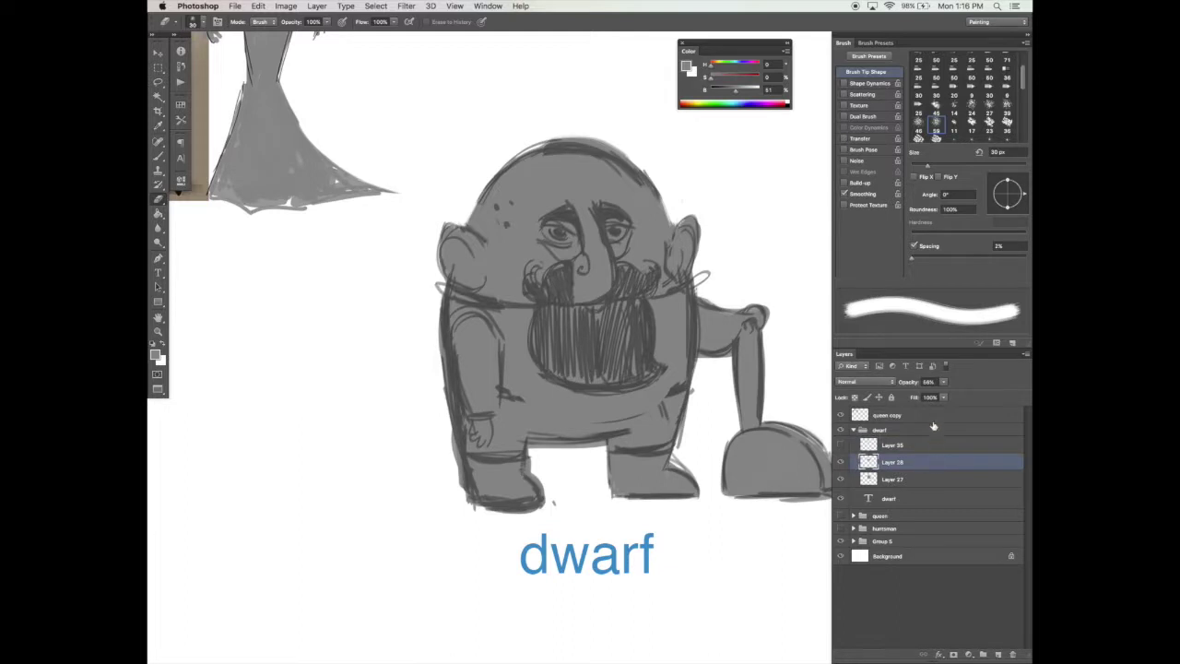
click(841, 463)
click(841, 463)
click(889, 476)
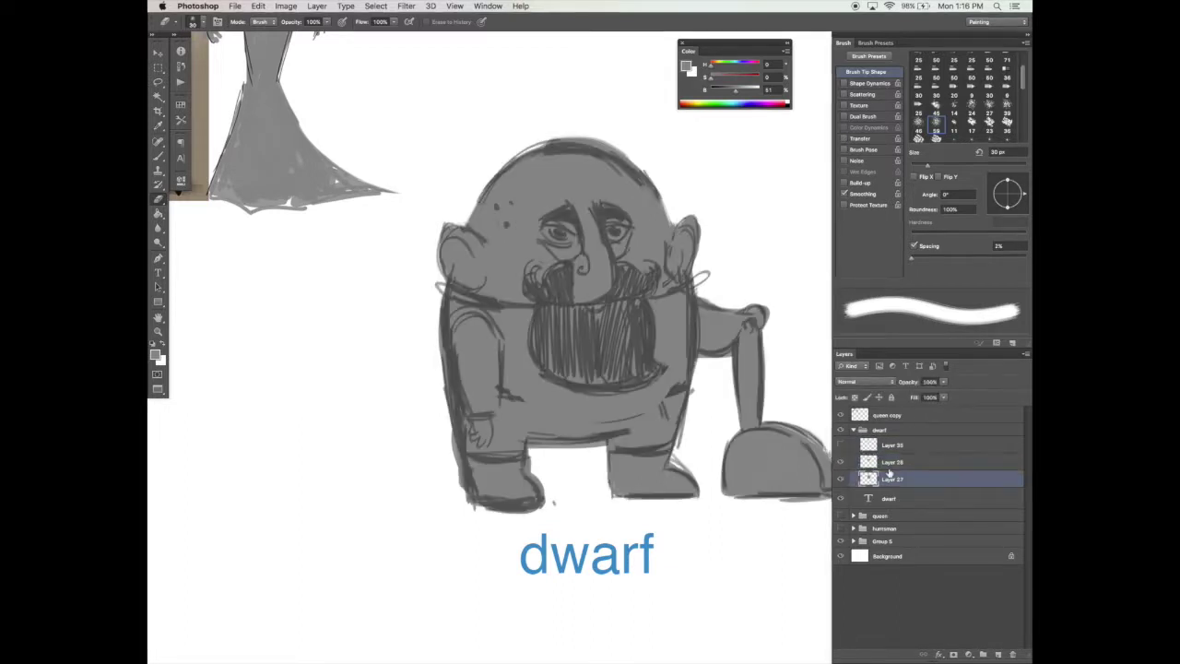
key(b)
drag(445, 227, 467, 225)
drag(673, 224, 691, 218)
click(842, 465)
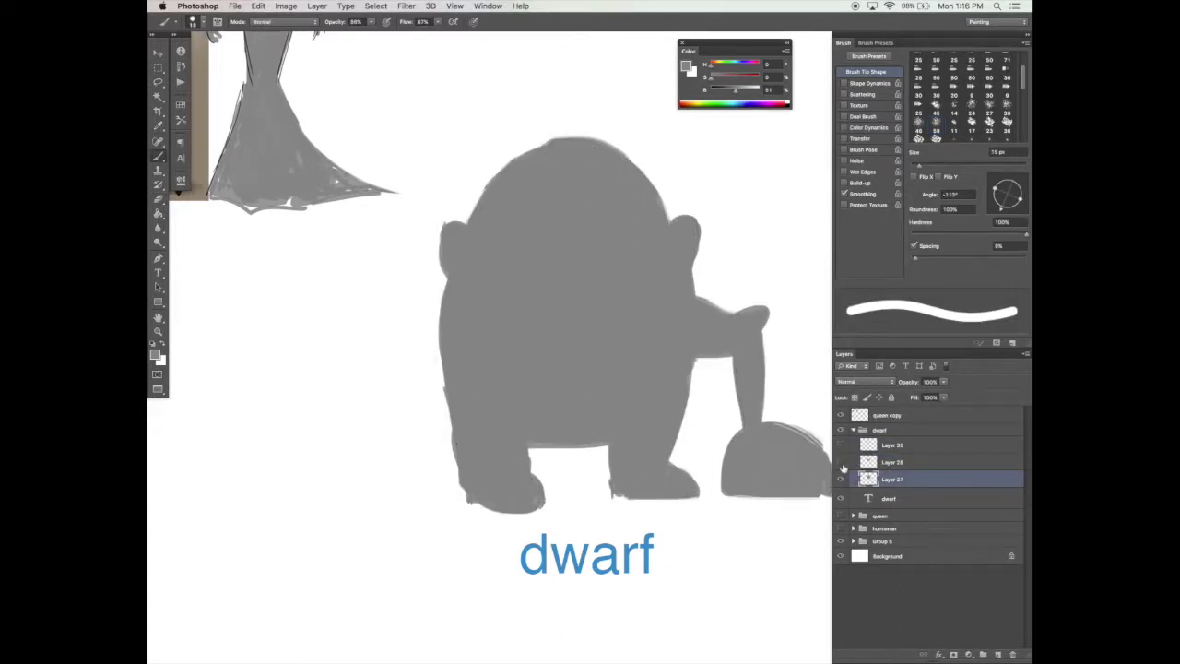
click(841, 463)
Paint dark grey hair patches above both ears on the line layer, using a larger, re-angled brush with Shape Dynamics.
click(857, 463)
alt+click(574, 271)
drag(919, 166, 923, 166)
drag(1020, 199, 1017, 210)
mouse_move(485, 206)
mouse_down()
mouse_move(512, 229)
mouse_move(482, 229)
mouse_move(494, 240)
mouse_up()
key(super+z)
click(869, 84)
drag(658, 208, 656, 227)
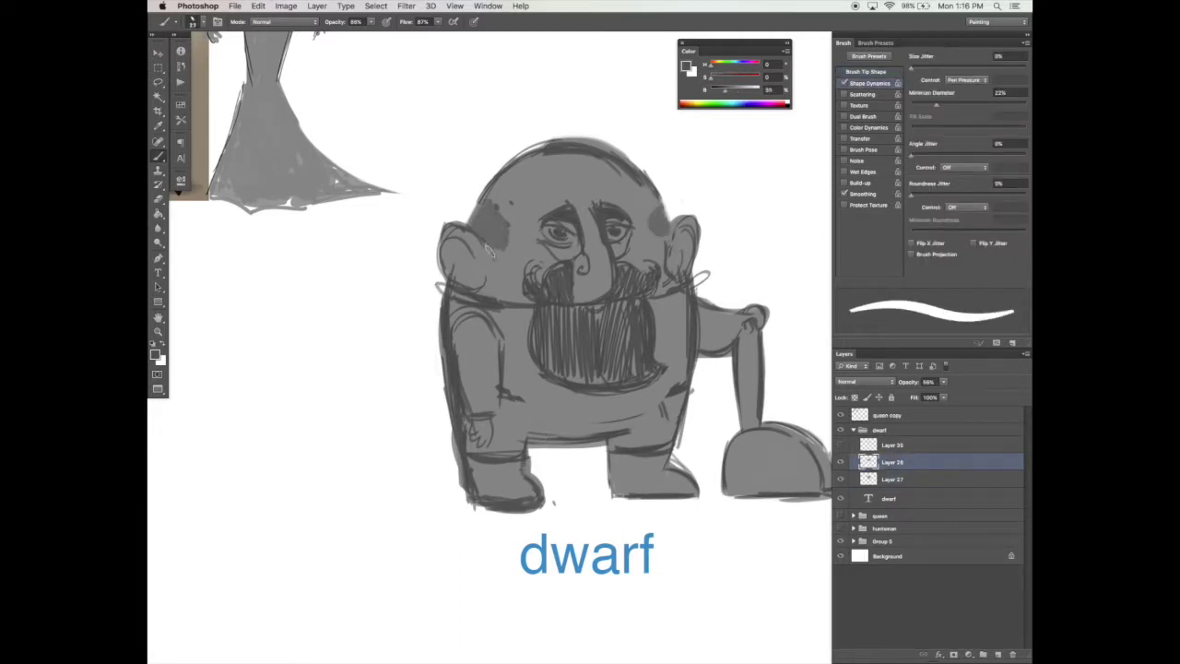
Sample the dark beard tone, fill the moustache solidly, and shape a curled tip on its left end.
alt+click(557, 296)
mouse_move(557, 296)
mouse_down()
mouse_move(610, 302)
mouse_move(550, 278)
mouse_move(620, 296)
mouse_move(653, 276)
mouse_move(613, 304)
mouse_move(558, 279)
mouse_move(585, 293)
mouse_move(599, 250)
mouse_move(534, 284)
mouse_up()
key(e)
key(b)
key(e)
key(b)
key(e)
key(b)
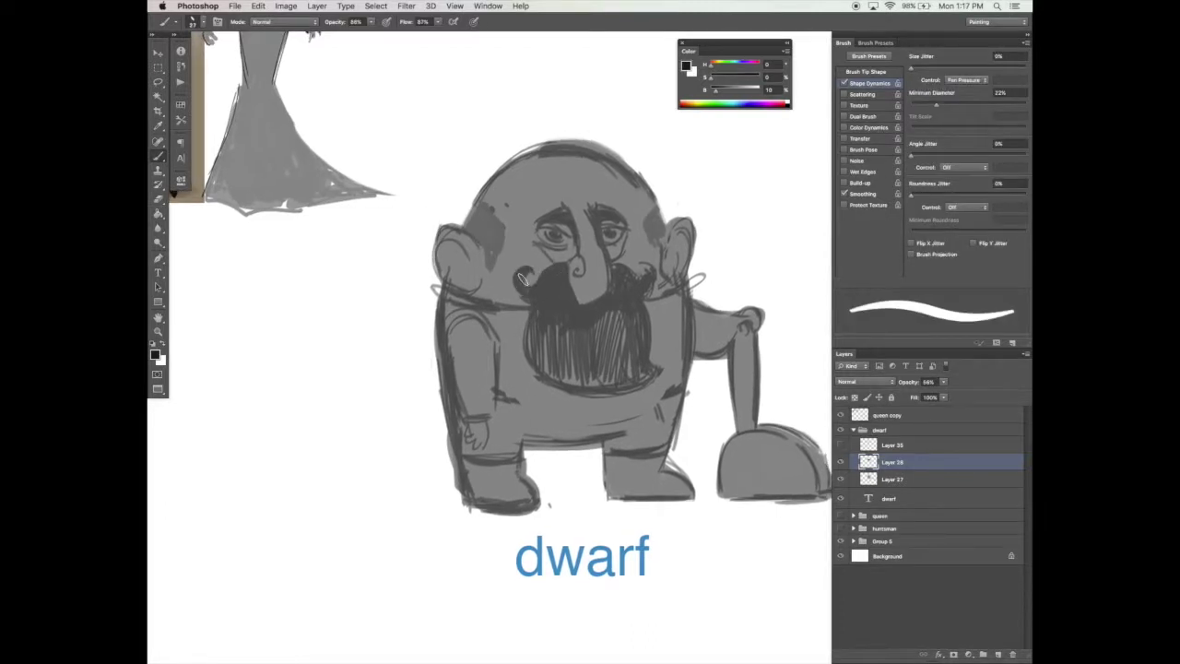
Trim the upper edge of the moustache's right half and paint a matching curled tip on that end.
key(e)
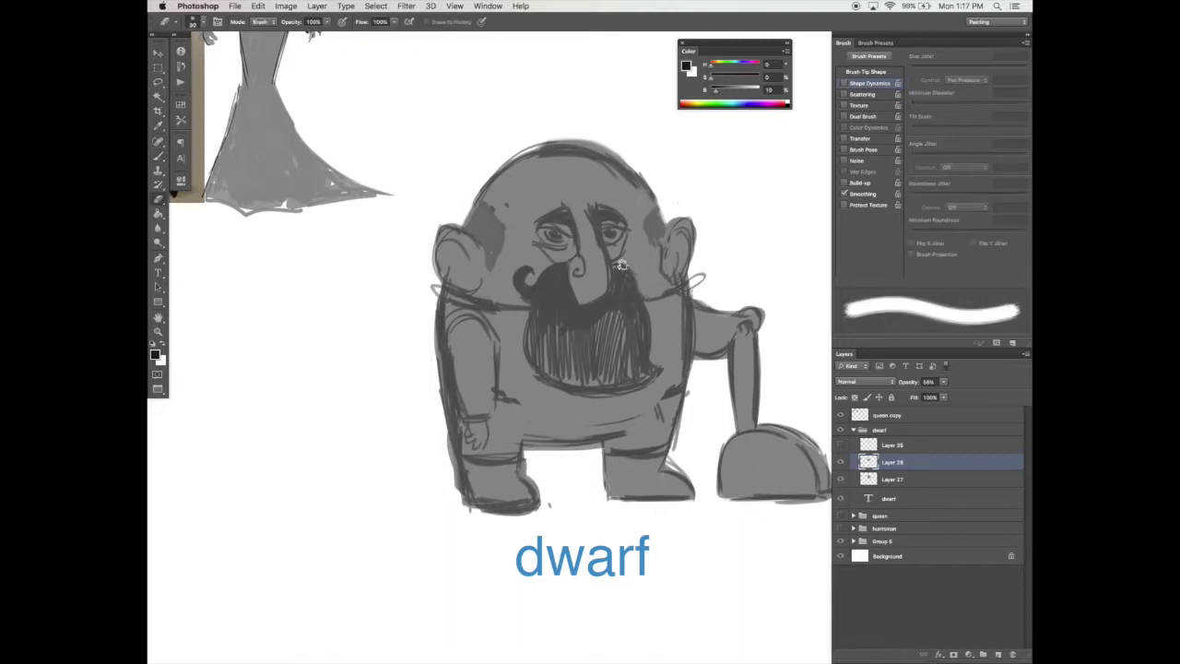
mouse_move(623, 264)
mouse_down()
mouse_move(639, 285)
mouse_move(632, 277)
mouse_up()
key(b)
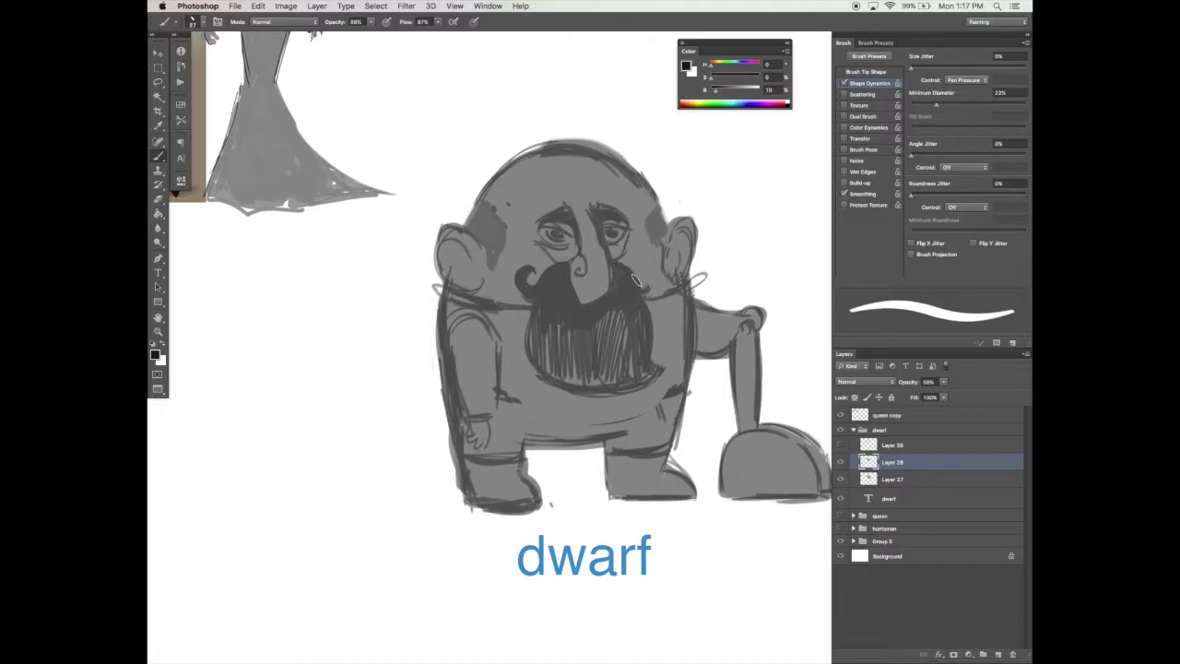
drag(649, 279, 644, 269)
Clean up the beard's left edge and fill the hatched beard with solid dark tone.
key(e)
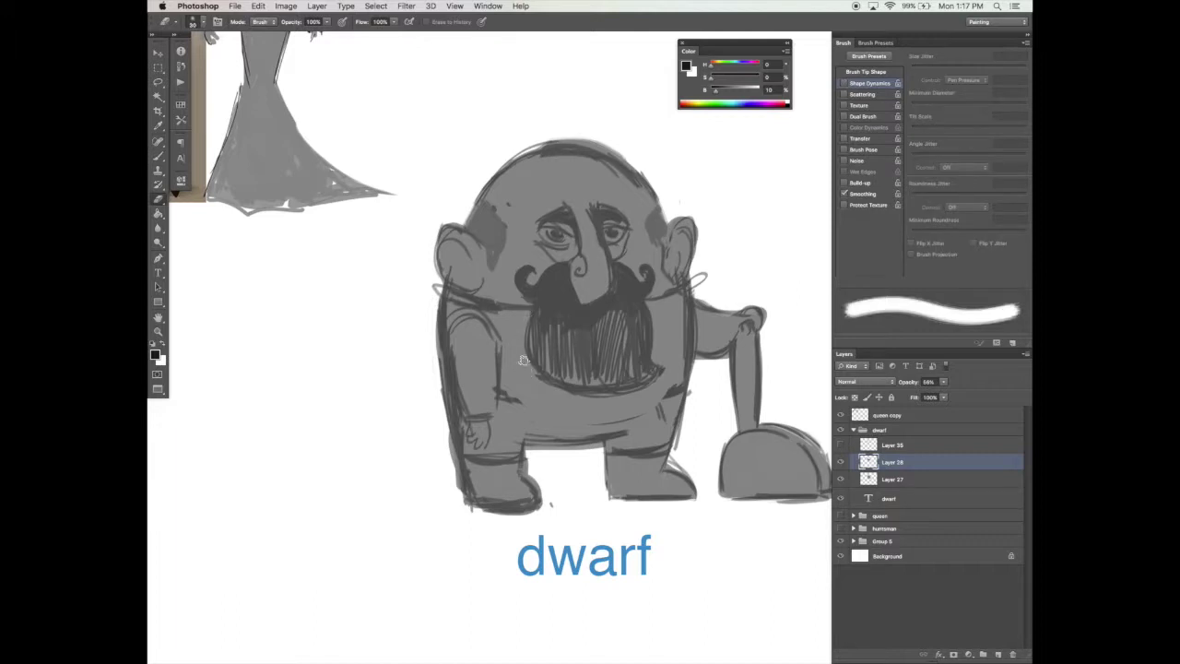
mouse_move(525, 360)
mouse_down()
mouse_move(539, 349)
mouse_move(561, 425)
mouse_move(548, 322)
mouse_move(528, 308)
mouse_up()
key(b)
drag(532, 262, 541, 331)
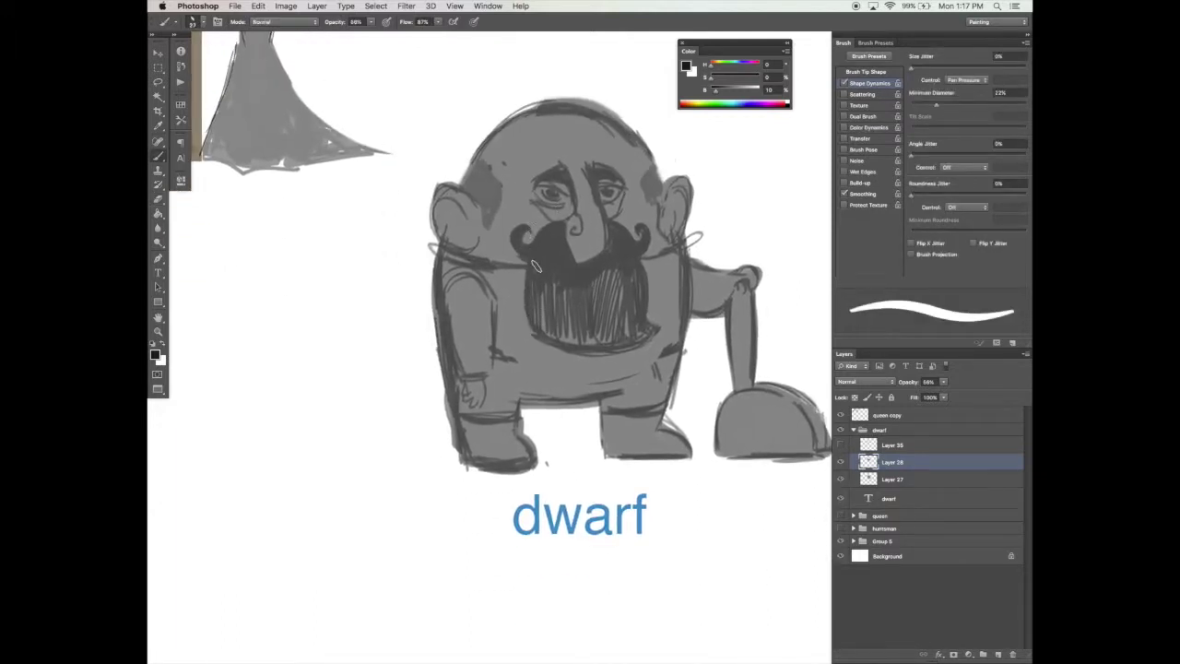
mouse_move(545, 287)
mouse_down()
mouse_move(552, 322)
mouse_move(590, 278)
mouse_move(584, 301)
mouse_move(629, 269)
mouse_move(631, 300)
mouse_up()
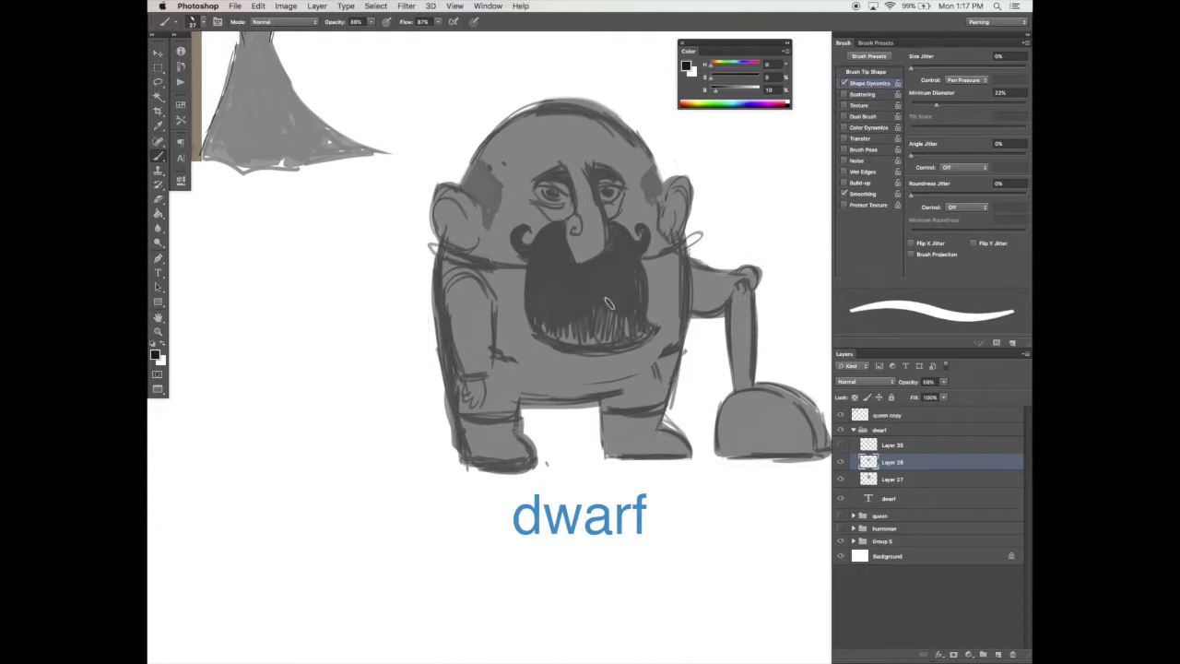
mouse_move(559, 312)
mouse_down()
mouse_move(590, 309)
mouse_move(587, 348)
mouse_move(618, 327)
mouse_move(636, 334)
mouse_move(644, 318)
mouse_up()
Erase and repaint the beard's lower edge to give it a flat, squared-off bottom.
key(e)
mouse_move(522, 330)
mouse_down()
mouse_move(606, 348)
mouse_move(674, 323)
mouse_up()
key(b)
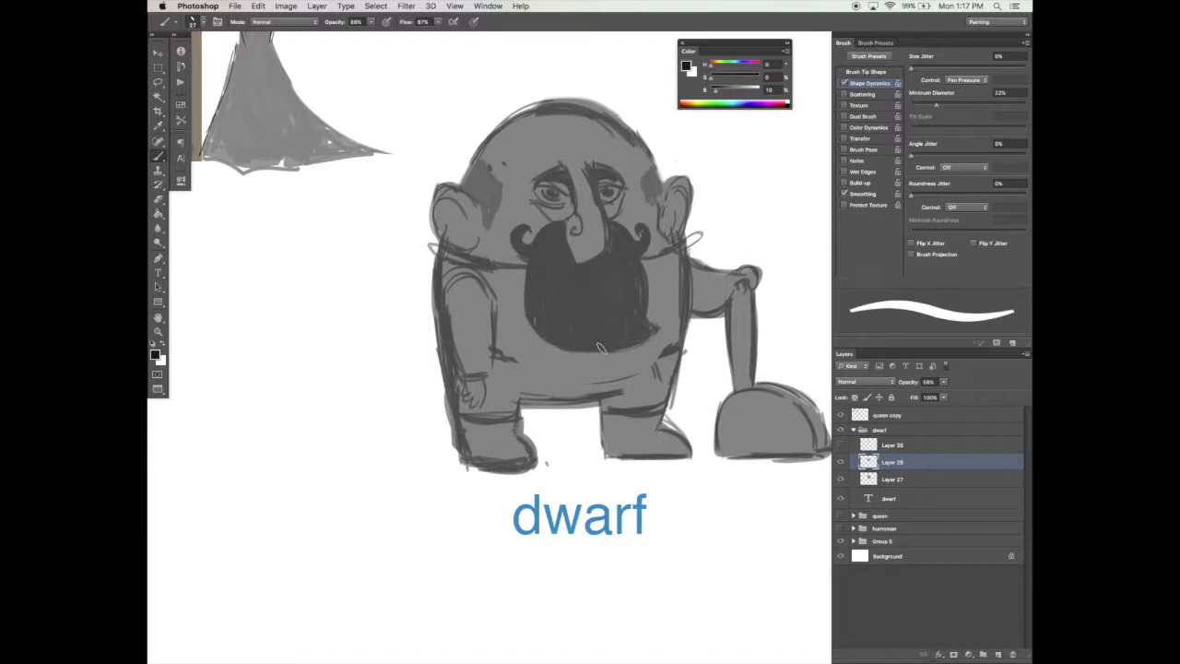
drag(599, 350, 553, 347)
key(e)
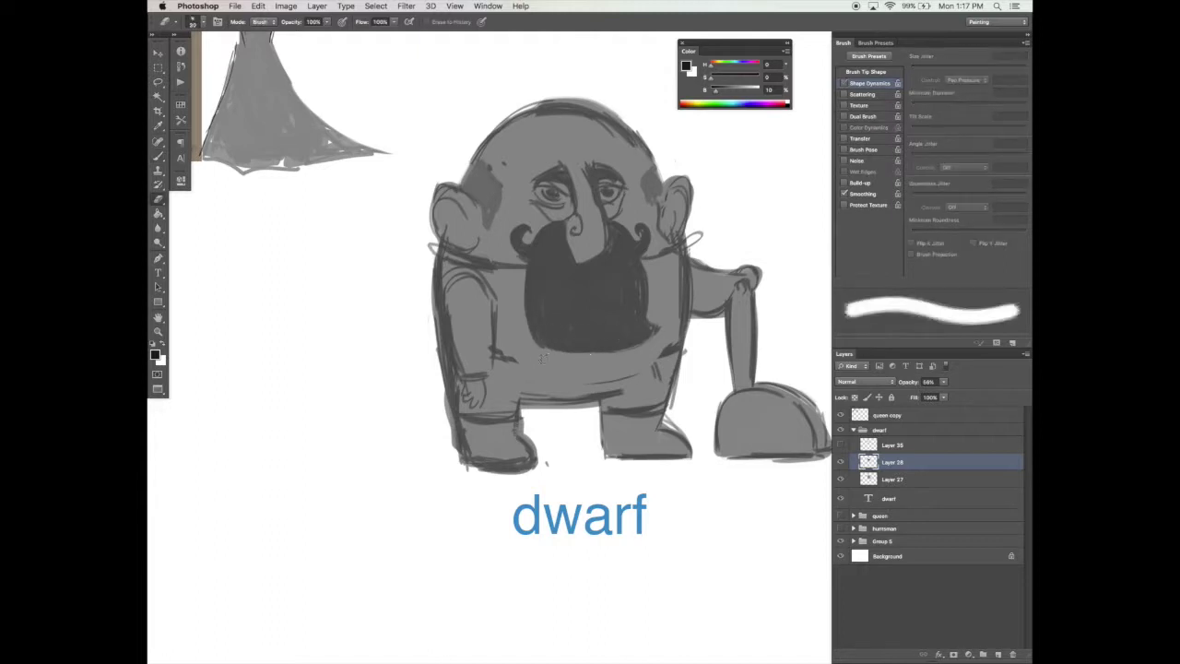
key(b)
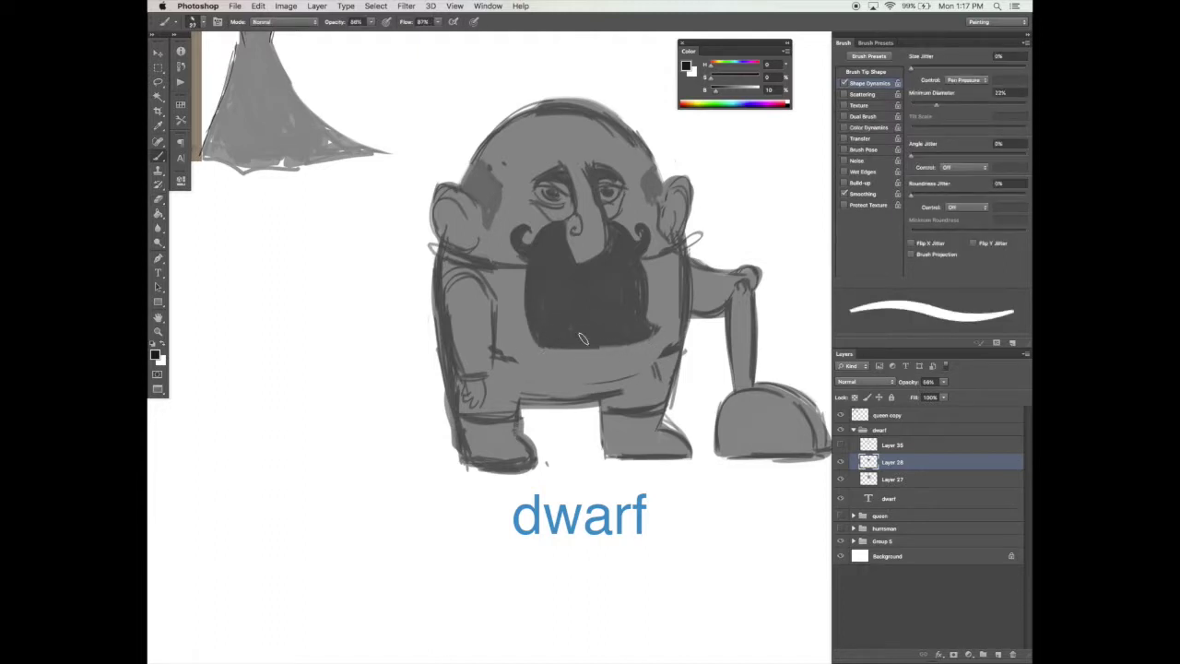
Trim the beard's right side into a clean, straight edge, touching up its outline.
key(e)
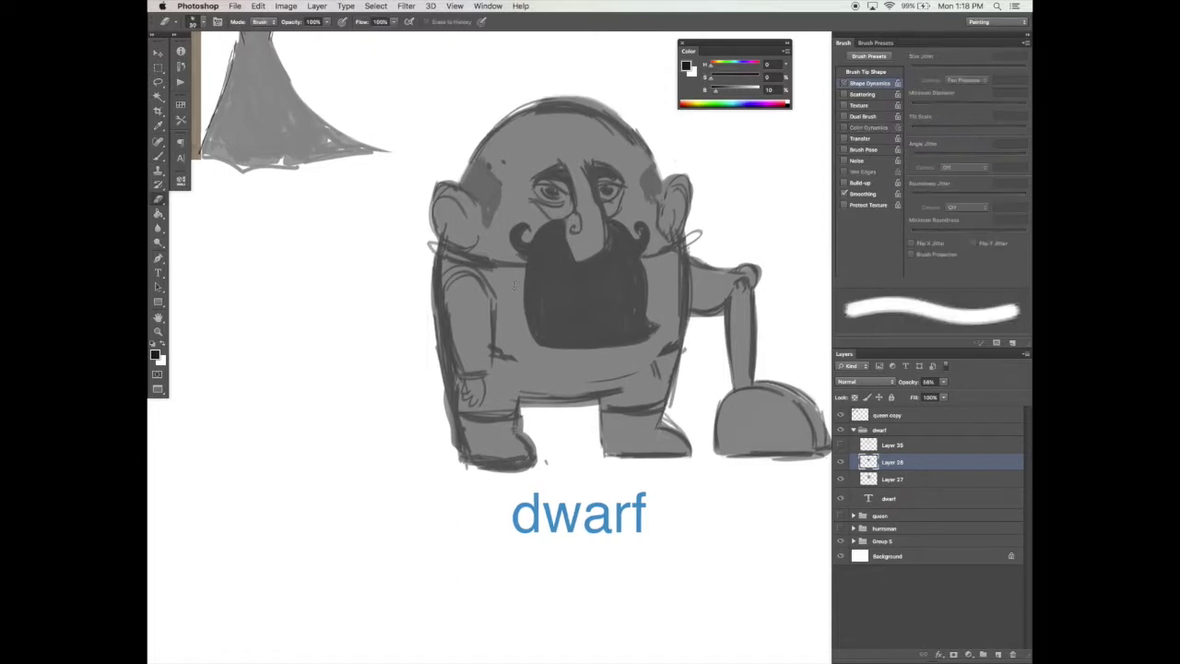
drag(646, 257, 654, 334)
key(b)
key(e)
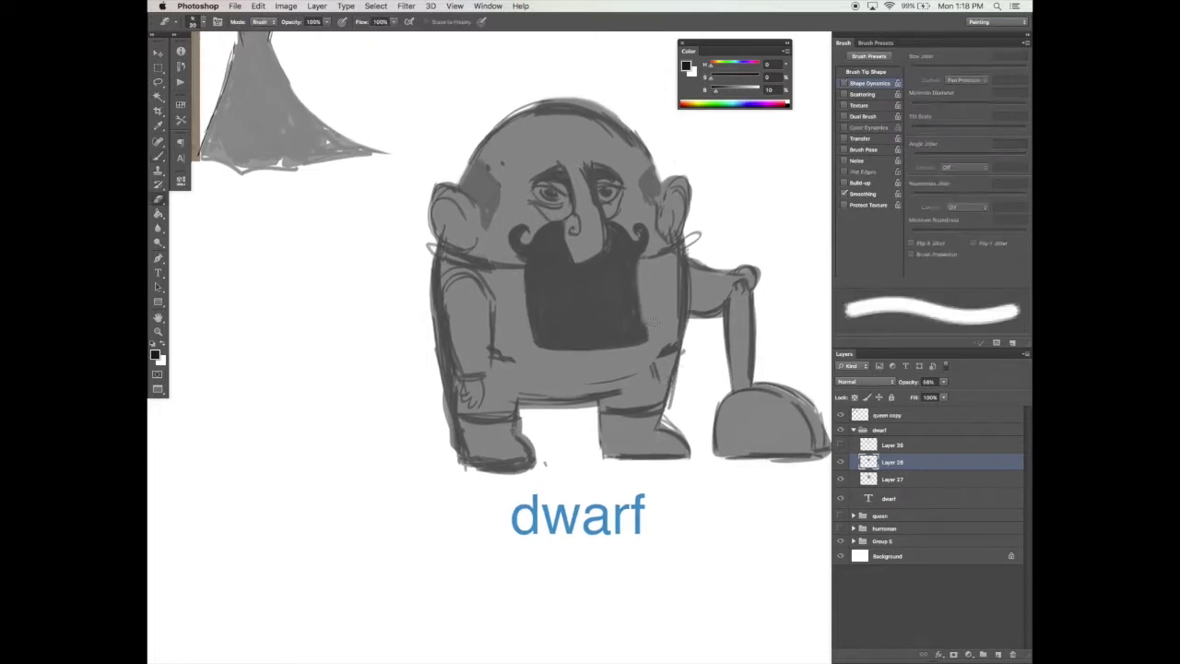
key(b)
key(e)
Darken the hair patches above both ears with the same near-black tone as the beard.
key(b)
mouse_move(474, 174)
mouse_down()
mouse_move(494, 201)
mouse_move(489, 225)
mouse_up()
drag(649, 171, 659, 180)
key(e)
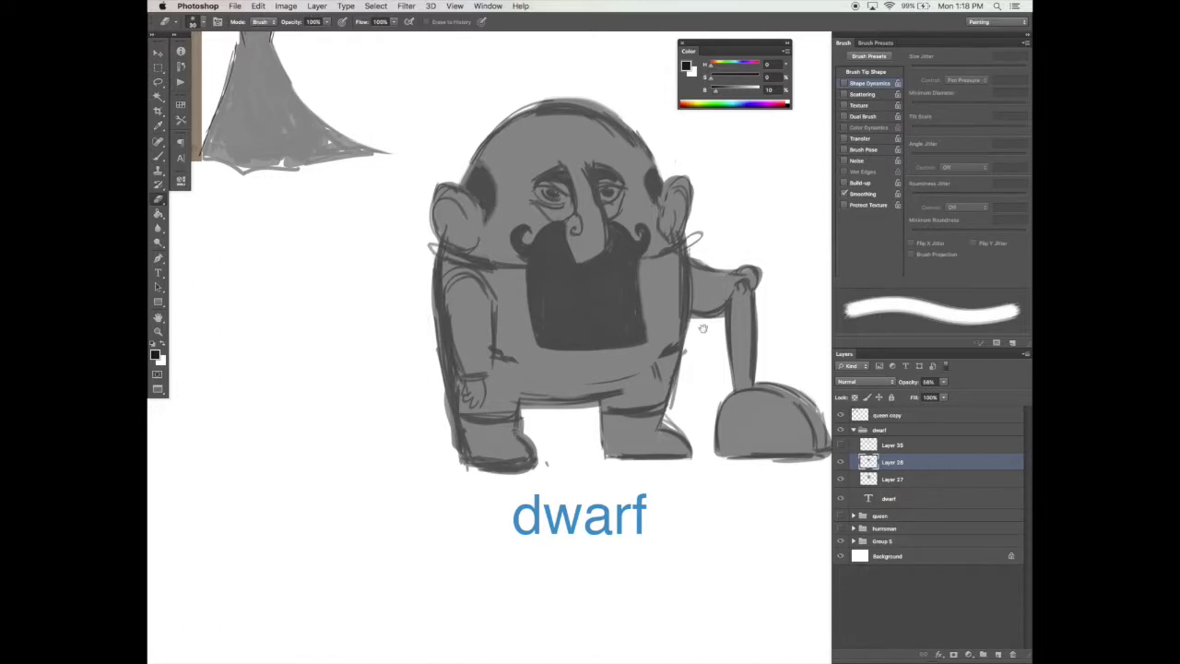
Erase the rough edges along the body's left side and between the legs on the line and silhouette layers.
drag(431, 266, 448, 415)
click(896, 475)
drag(436, 248, 457, 461)
mouse_move(525, 407)
mouse_down()
mouse_move(525, 428)
mouse_move(599, 409)
mouse_up()
click(841, 462)
click(841, 462)
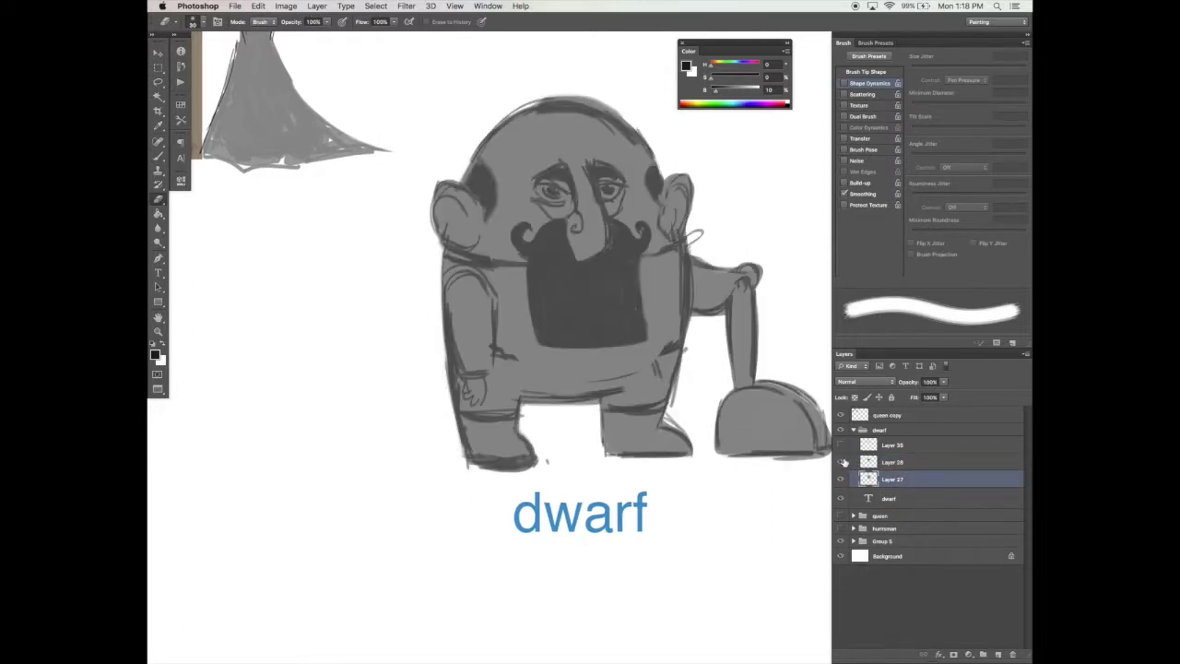
Round off the beard's lower corners on the line layer by erasing and repainting its bottom edge.
click(911, 461)
mouse_move(644, 288)
mouse_down()
mouse_move(641, 345)
mouse_move(541, 343)
mouse_up()
key(b)
drag(544, 345, 629, 347)
key(e)
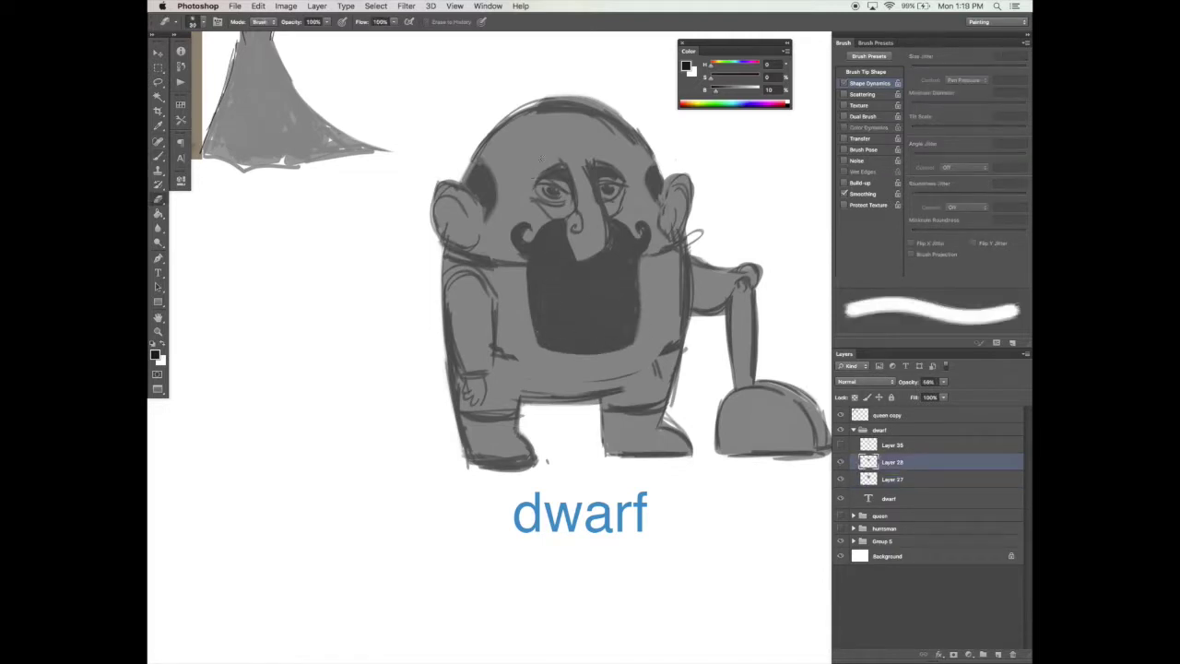
Clean up the eyebrows and nose bridge, and redraw the inner-ear details and the right cheek line.
mouse_move(589, 161)
mouse_down()
mouse_move(587, 215)
mouse_move(572, 190)
mouse_up()
key(b)
drag(459, 220, 468, 232)
key(e)
key(b)
mouse_move(657, 203)
mouse_down()
mouse_move(672, 243)
mouse_move(742, 270)
mouse_up()
key(e)
key(b)
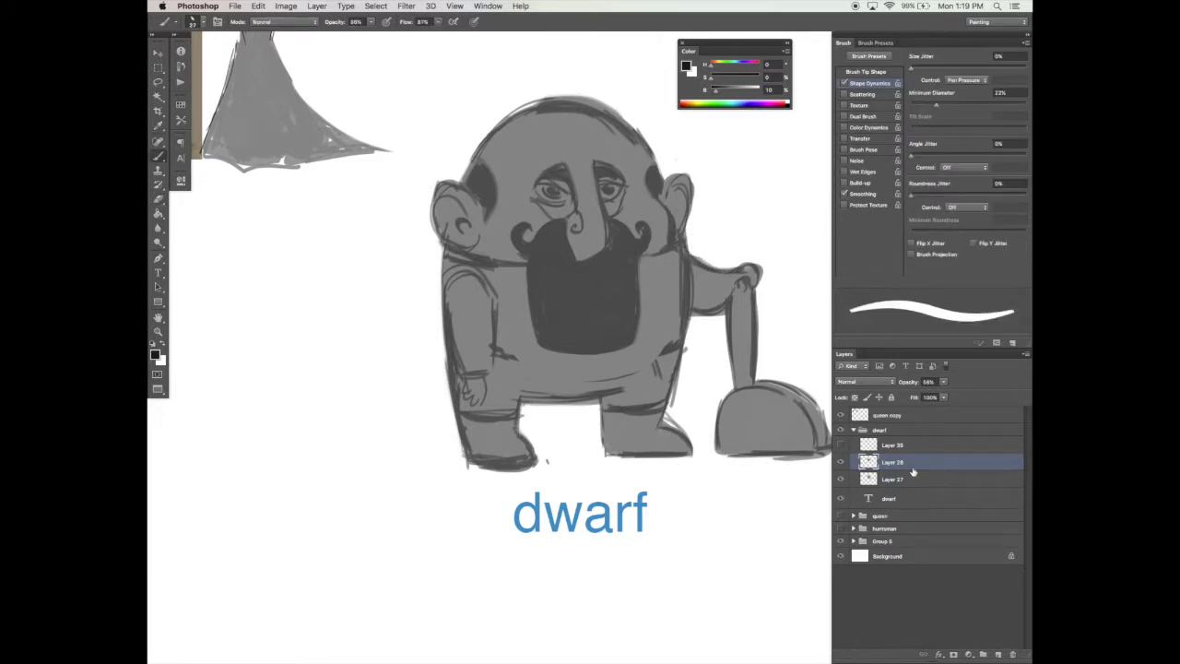
key(e)
drag(912, 477, 908, 424)
key(super+z)
Smooth the top of the head on the silhouette layer with the body's sampled grey, checking it against the line layer.
click(841, 463)
click(841, 463)
click(892, 480)
key(b)
alt+click(502, 148)
mouse_move(476, 158)
mouse_down()
mouse_move(549, 100)
mouse_move(582, 97)
mouse_move(634, 128)
mouse_move(566, 98)
mouse_up()
click(841, 463)
click(842, 464)
key(e)
click(894, 462)
click(842, 463)
click(842, 463)
click(886, 479)
key(b)
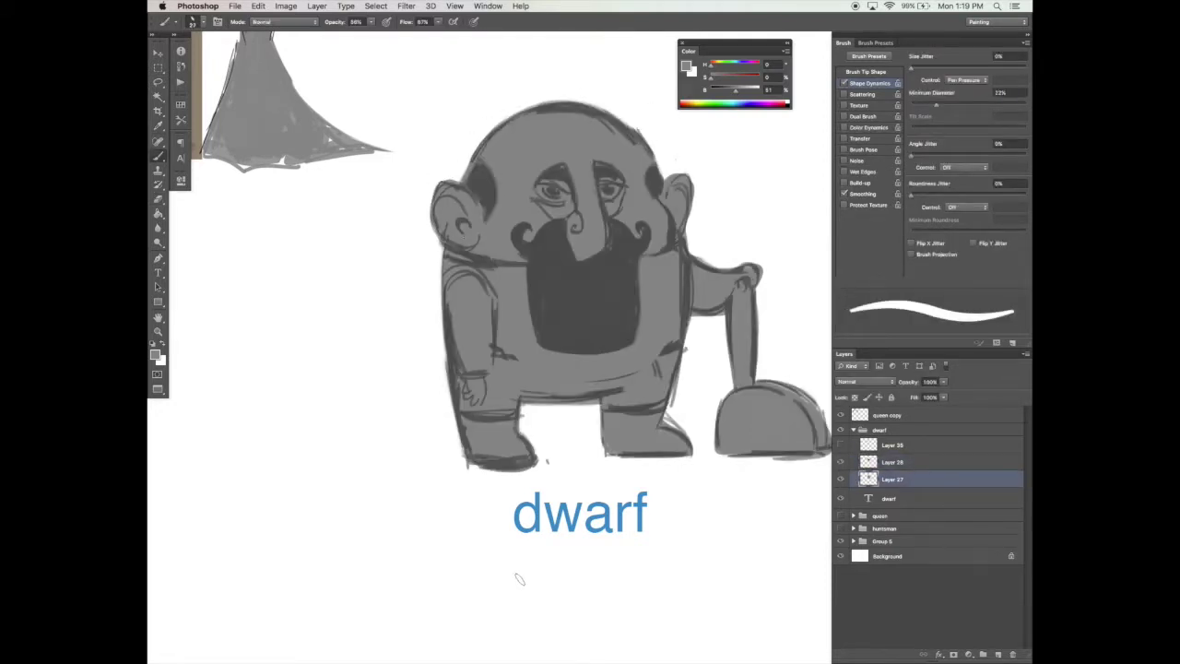
Erase the stray fold marks on the lower torso at the right hip and beside the left arm.
click(892, 461)
key(e)
mouse_move(684, 346)
mouse_down()
mouse_move(661, 369)
mouse_move(592, 379)
mouse_up()
drag(515, 358, 495, 349)
key(b)
key(super+z)
Paint a vertical suspender strap on each side of the beard using the sampled dark outline tone.
alt+click(493, 268)
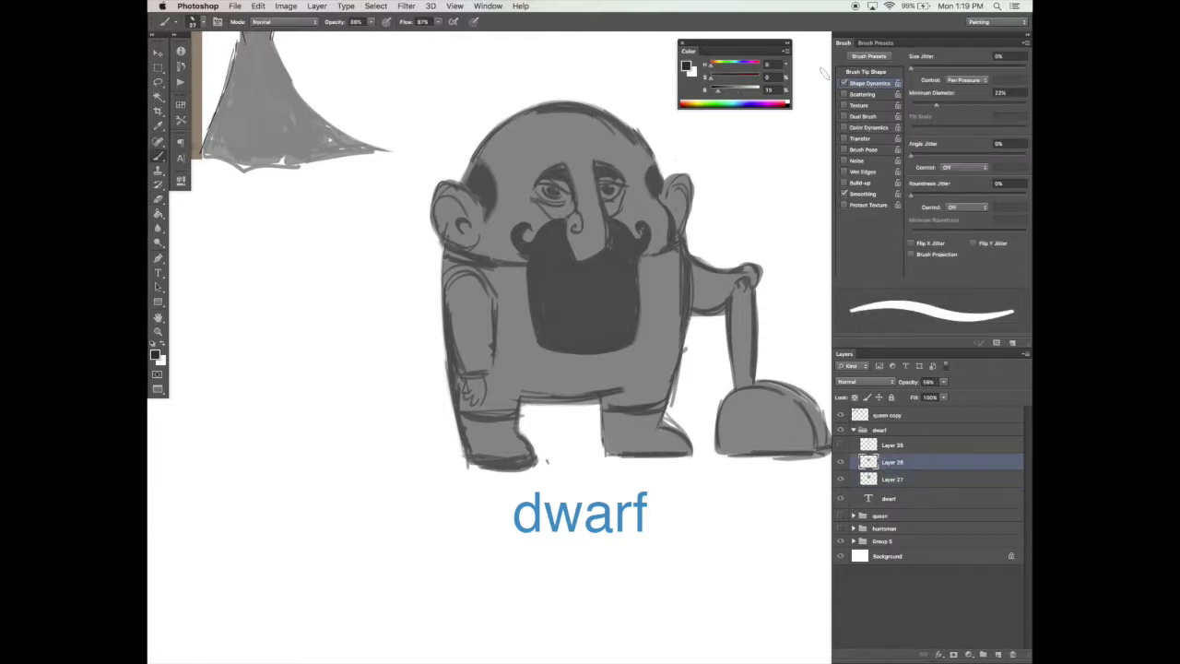
drag(507, 263, 516, 343)
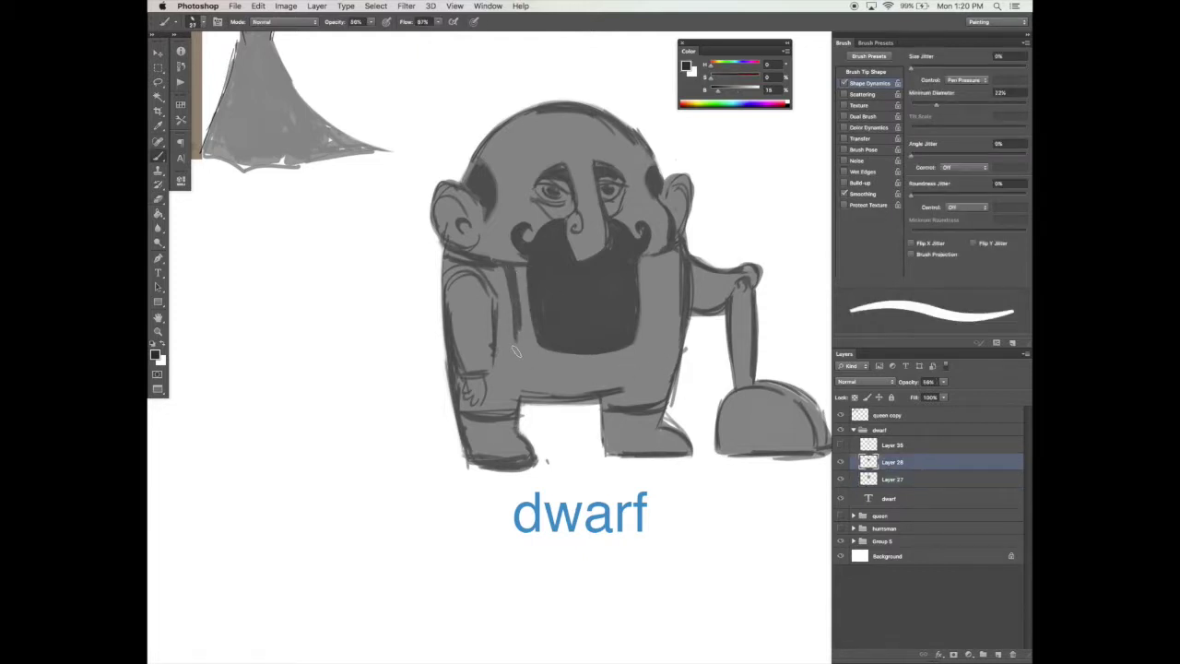
drag(656, 260, 658, 339)
Try horizontal trouser-edge lines across the lower ends of both suspender straps.
drag(495, 349, 522, 341)
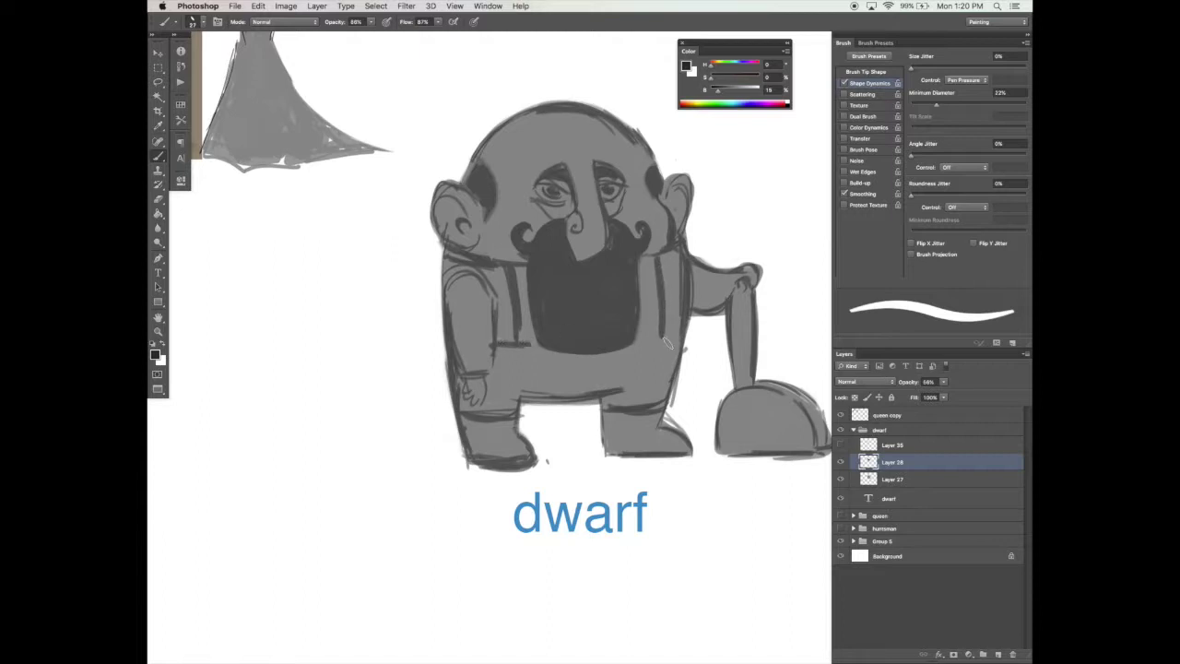
drag(642, 341, 678, 334)
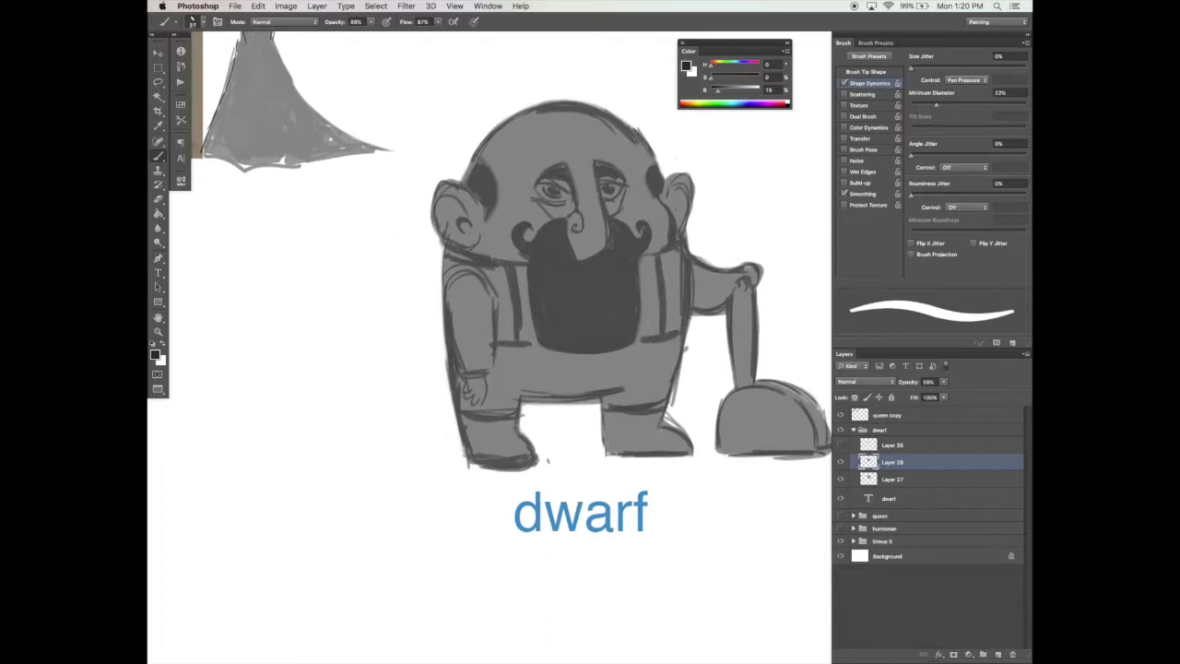
drag(534, 343, 498, 346)
key(ctrl+alt+z)
key(ctrl+alt+z)
key(ctrl+alt+z)
Shorten both suspender straps and paint horizontal edge lines at their ends with brightness set to 10%.
key(e)
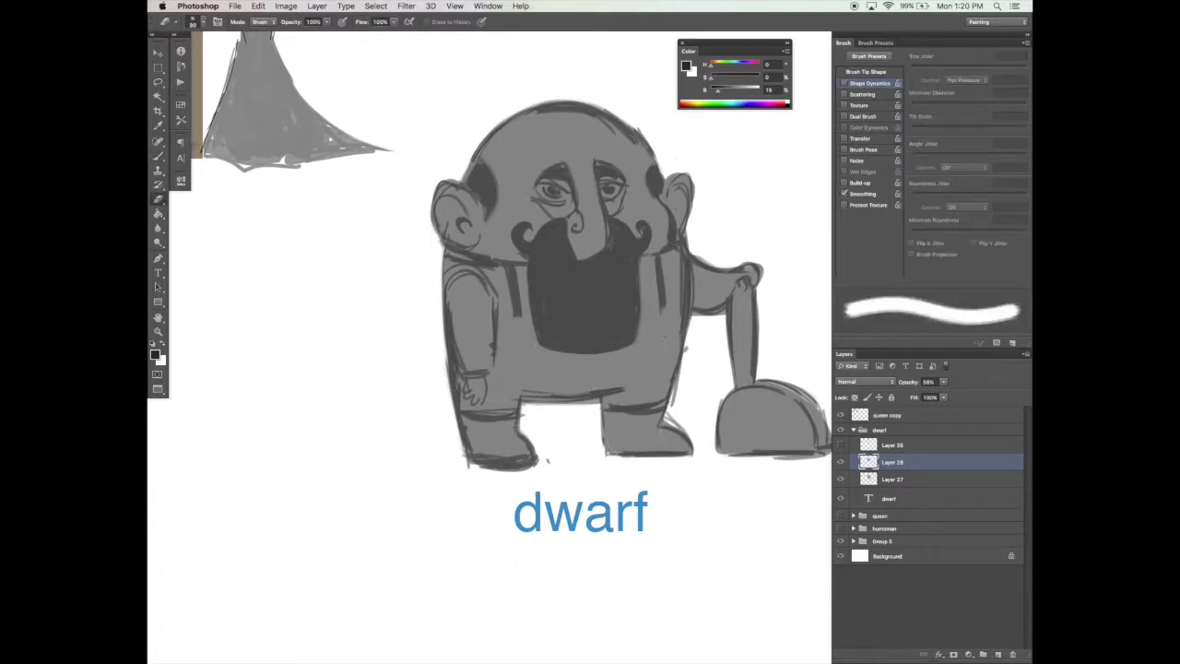
key(b)
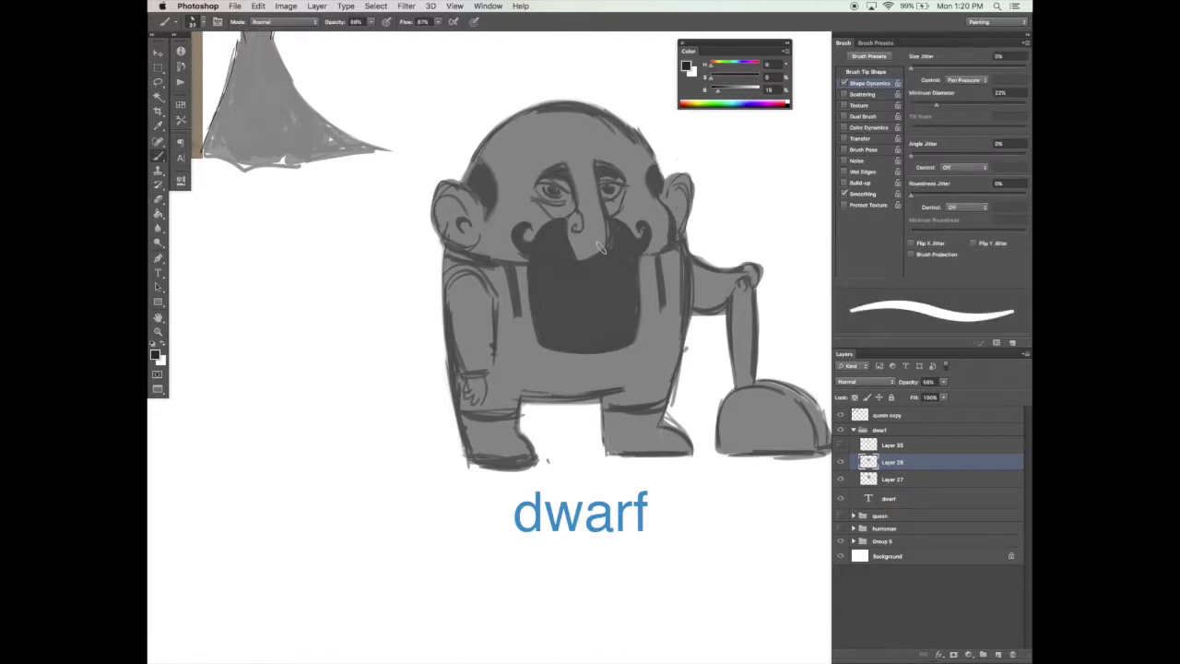
drag(718, 91, 716, 91)
drag(649, 312, 679, 315)
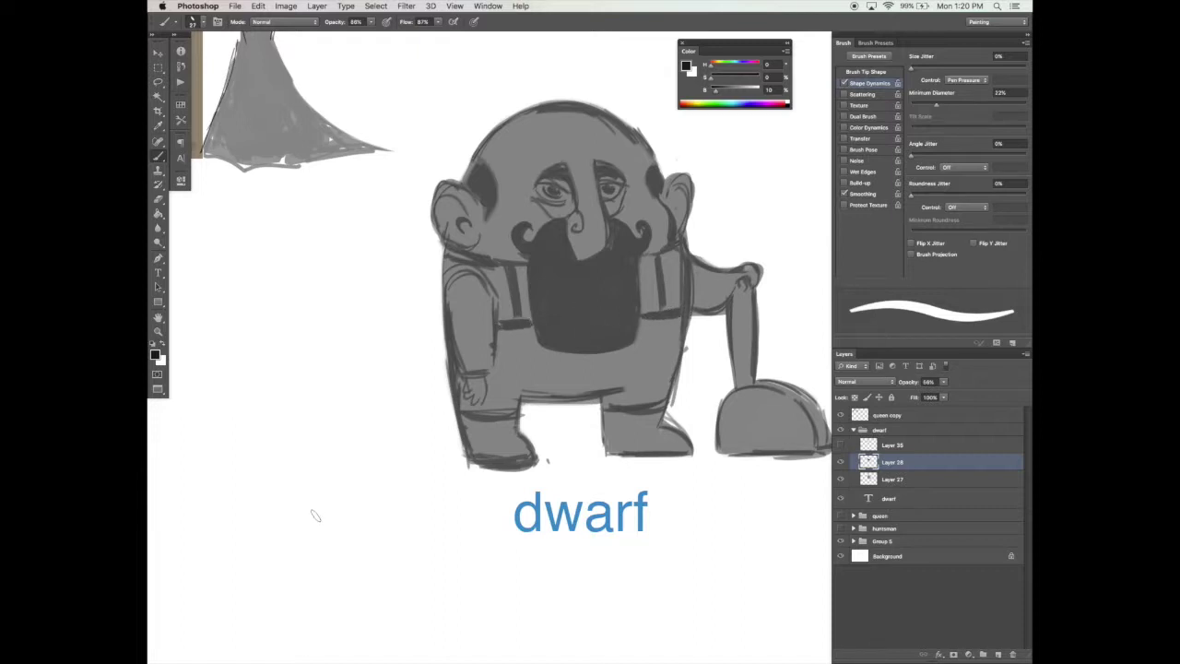
Erase the rough sole outline of the left boot and the stray marks between the boots.
key(e)
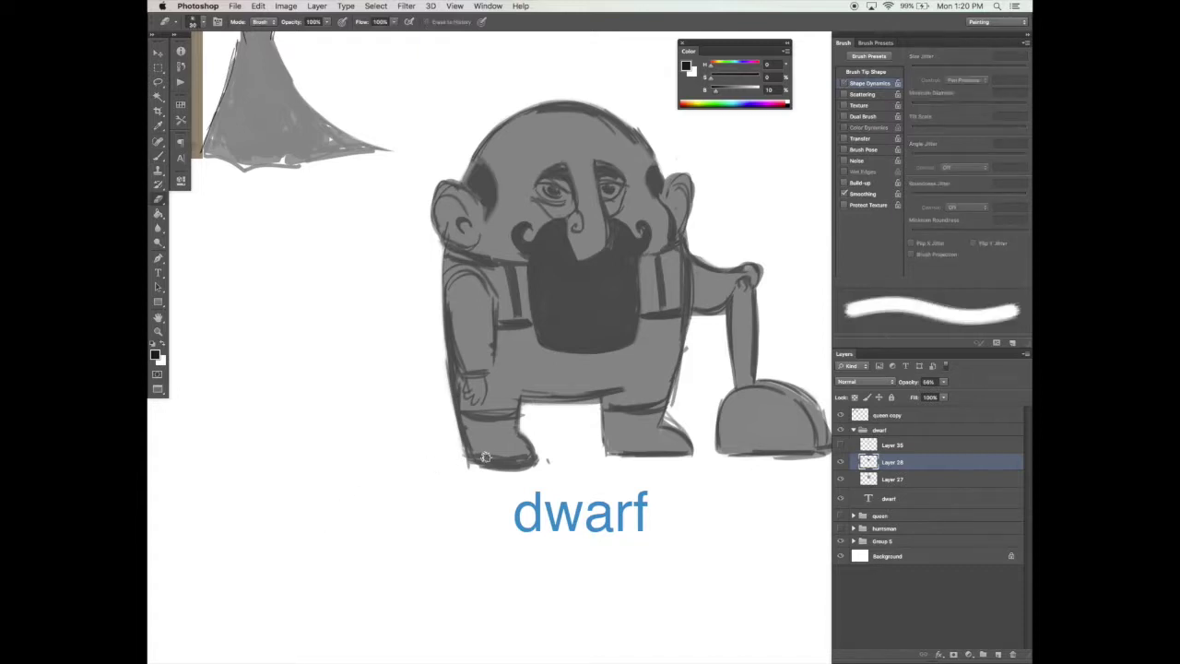
drag(525, 456, 504, 462)
drag(575, 457, 545, 460)
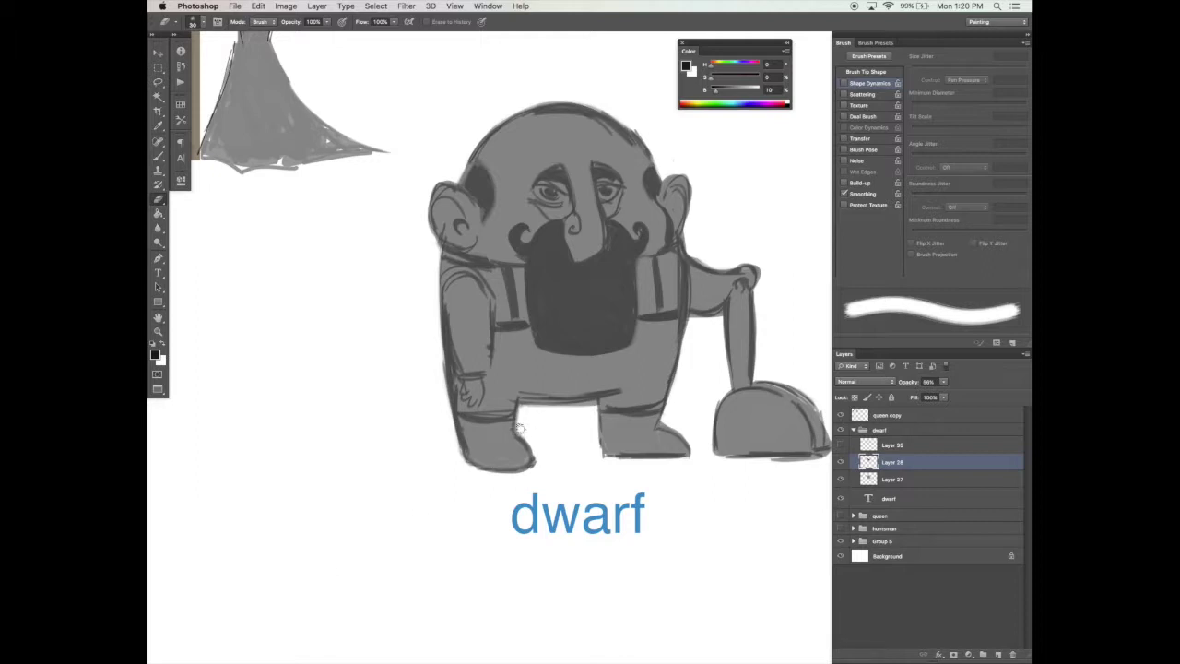
Redraw the inner outline of the left leg and erase the old line beside it.
key(b)
drag(522, 402, 524, 447)
key(e)
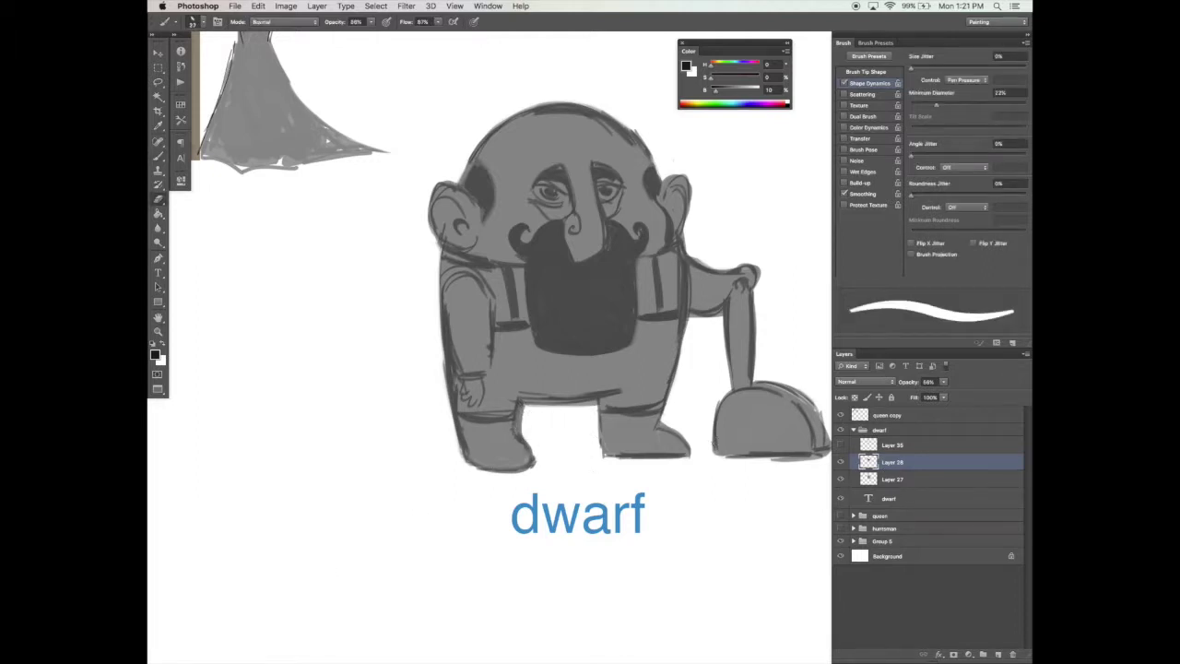
drag(513, 394, 518, 439)
key(b)
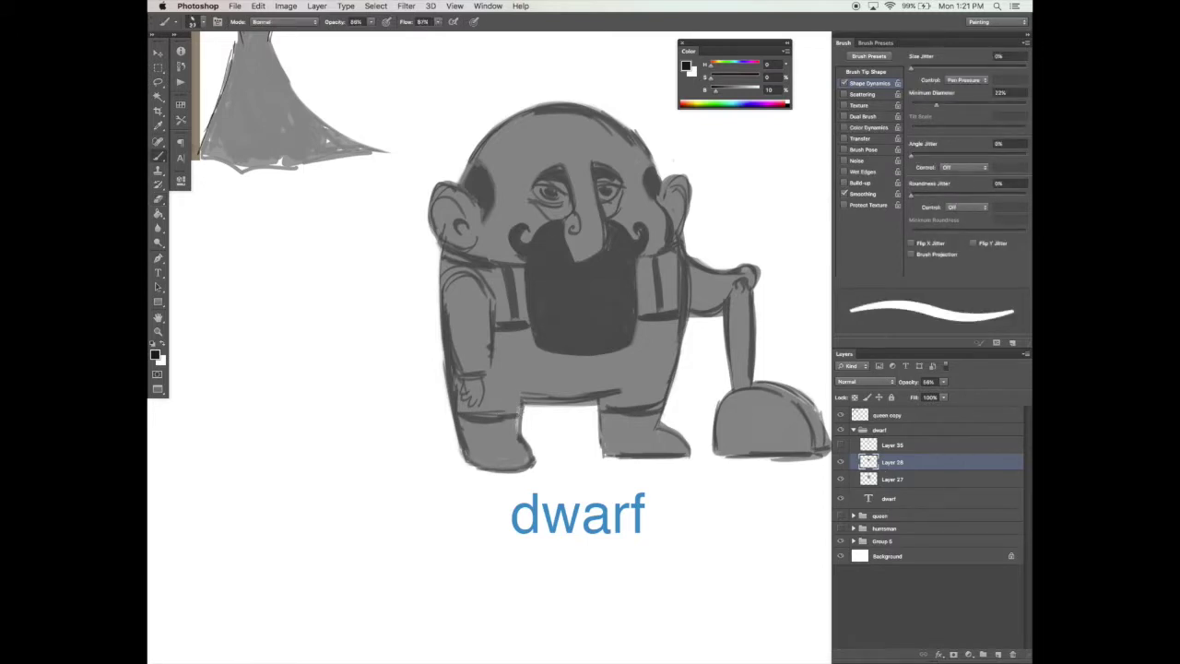
Touch up the left leg's inner edge on the silhouette layer with the body's sampled grey.
click(840, 461)
click(839, 461)
click(891, 479)
alt+click(618, 352)
drag(518, 406, 524, 437)
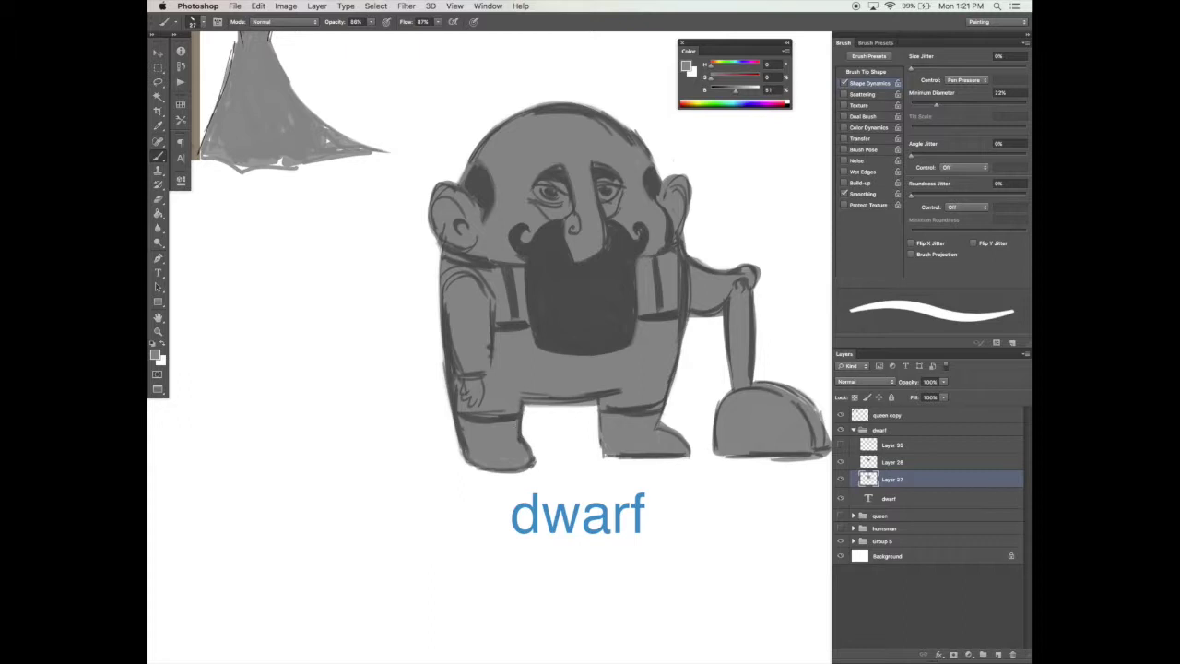
Trim the torso's bottom edge between the legs and redraw its outline in a dark tone at 13% brightness.
key(e)
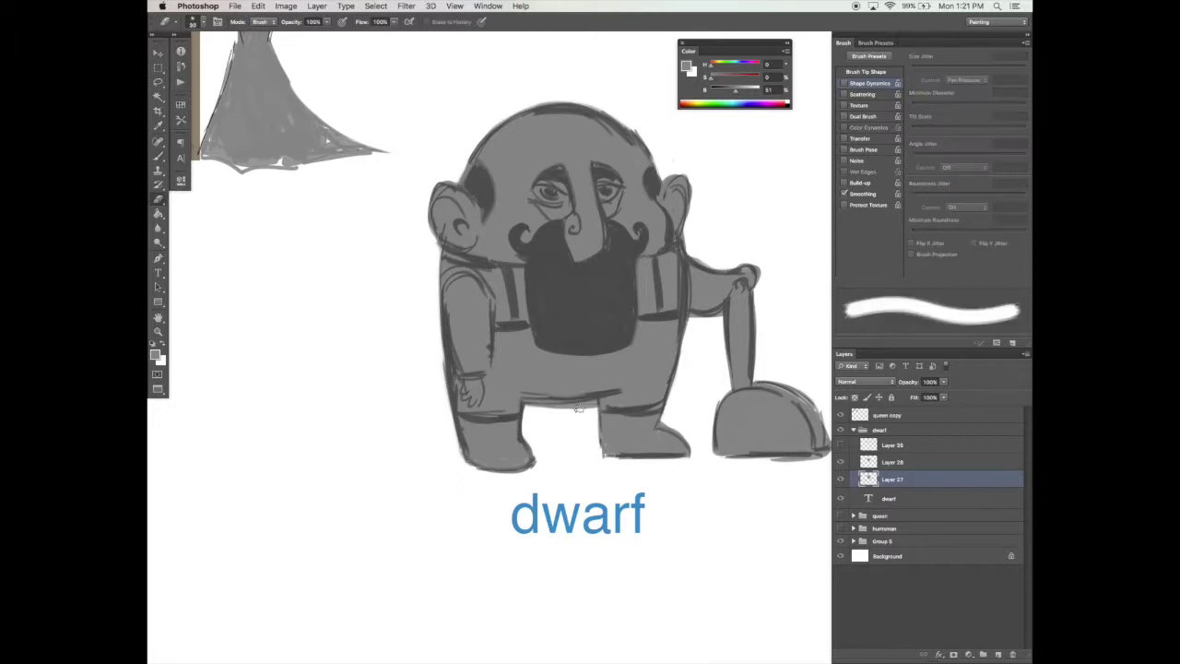
drag(540, 411, 591, 408)
key(alt+bracketright)
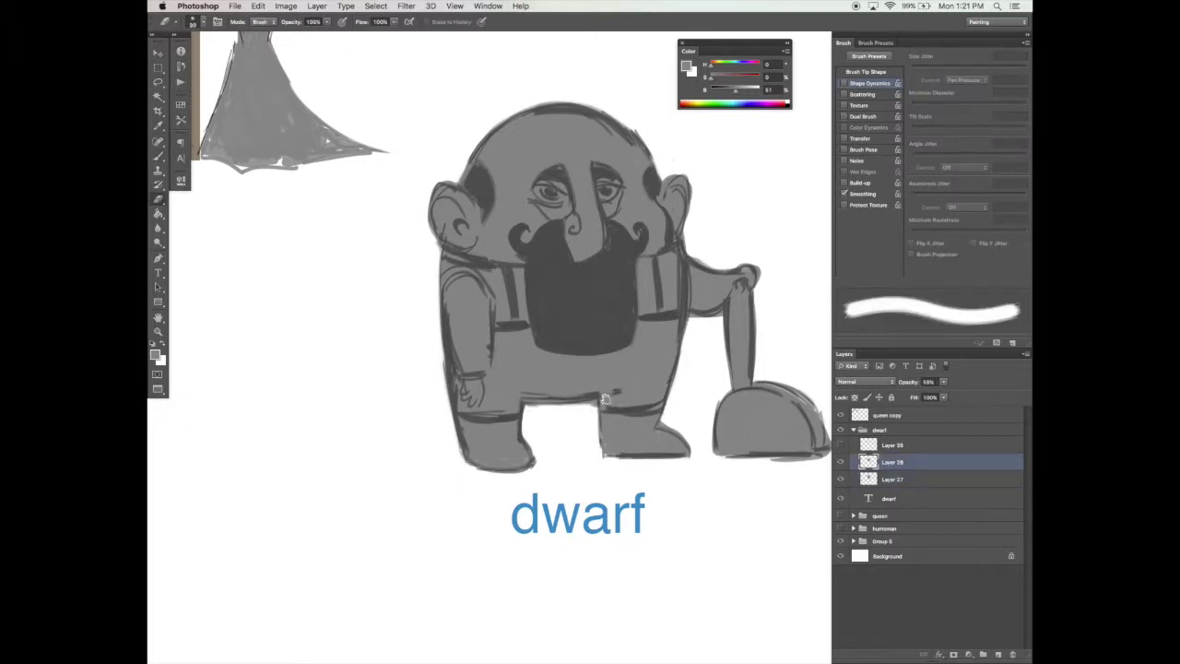
drag(522, 397, 600, 396)
key(b)
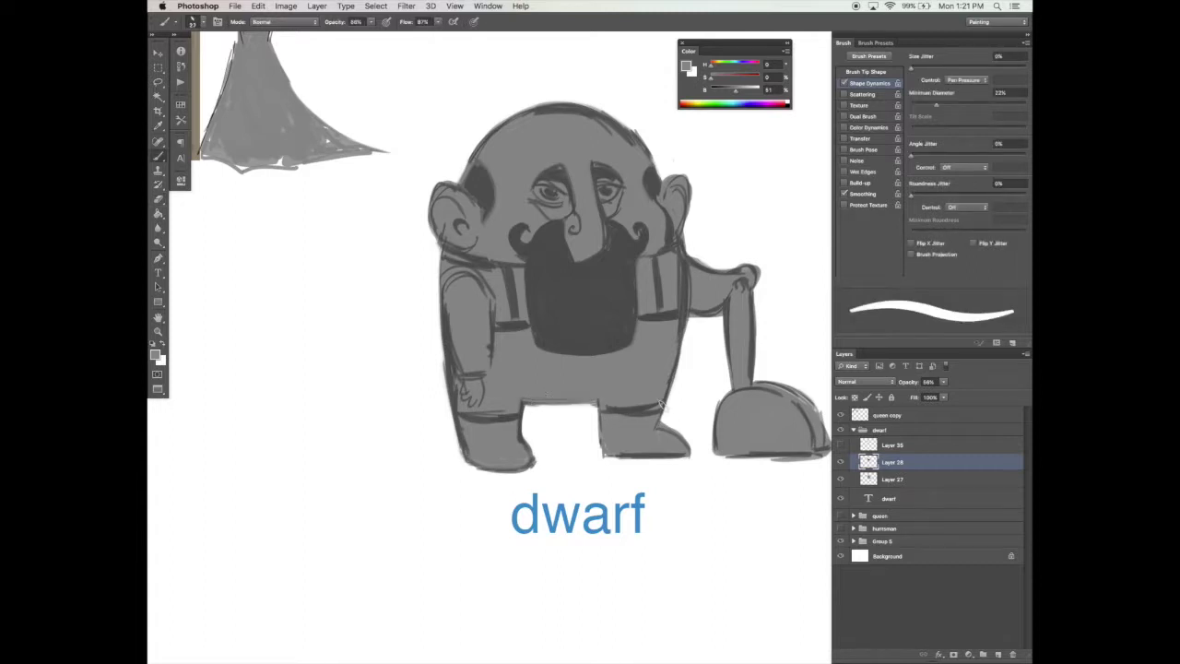
drag(724, 89, 717, 92)
mouse_move(527, 402)
mouse_down()
mouse_move(640, 397)
mouse_move(614, 403)
mouse_up()
Try lower trouser-edge lines beside the beard, and erase all horizontal lines below the suspender straps.
drag(499, 333, 521, 340)
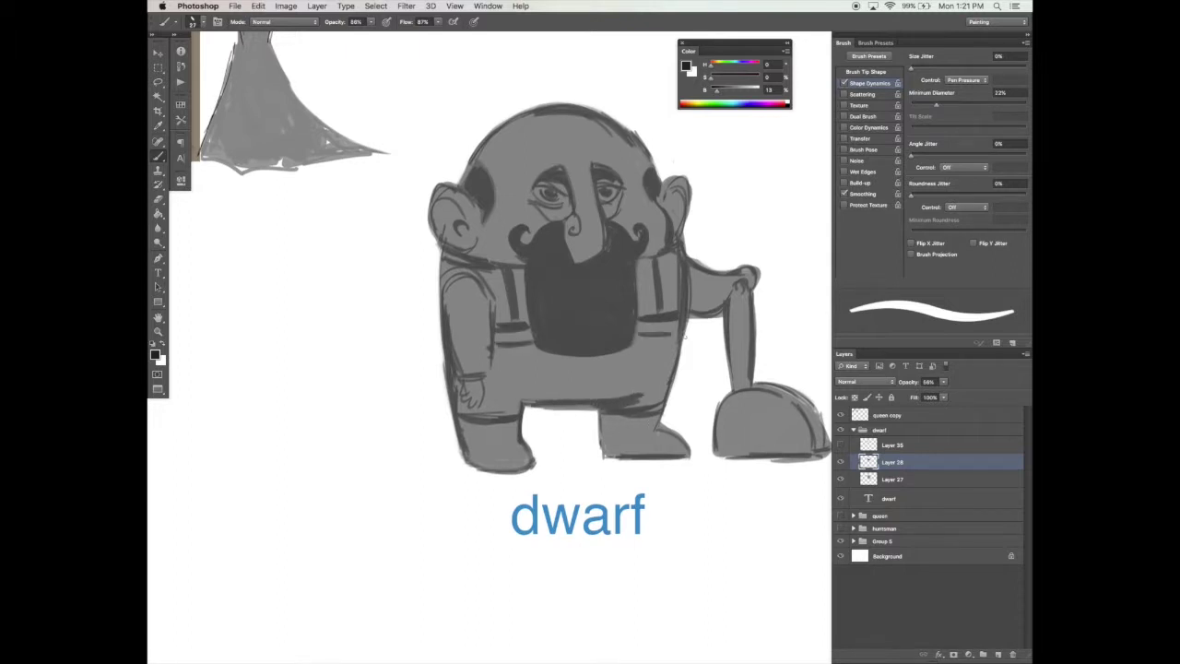
key(e)
drag(530, 325, 497, 327)
key(b)
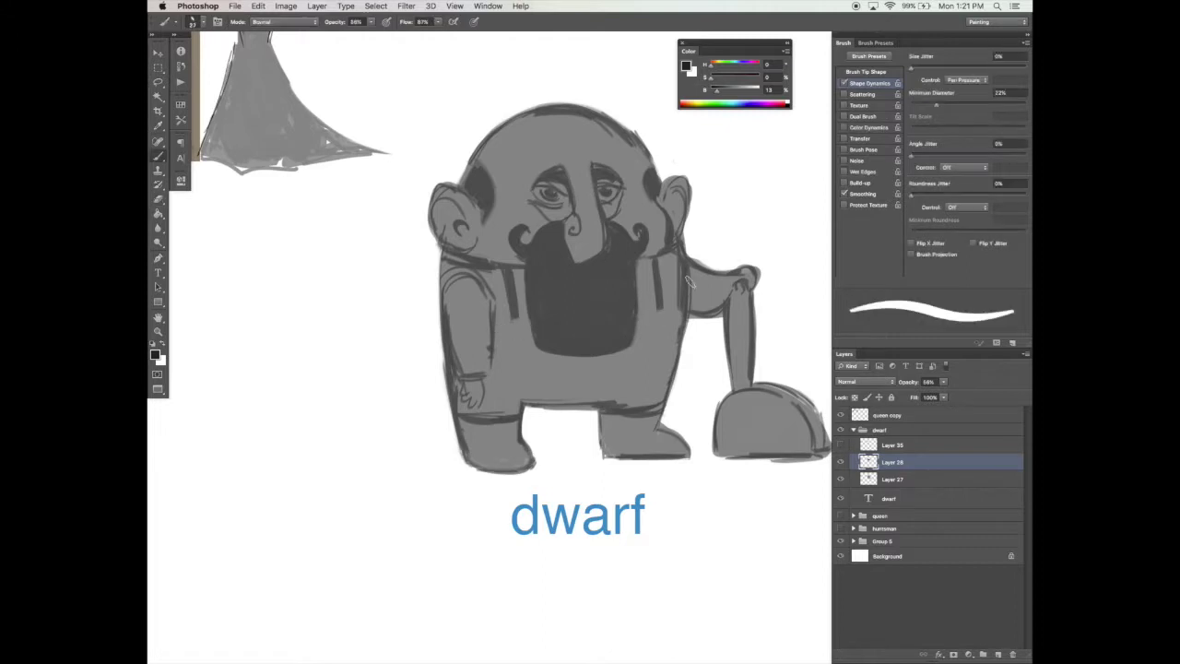
Redraw the torso's right outline down to the leg and erase stray strokes under the right arm.
key(e)
key(b)
mouse_move(687, 280)
mouse_down()
mouse_move(686, 347)
mouse_move(667, 404)
mouse_up()
key(e)
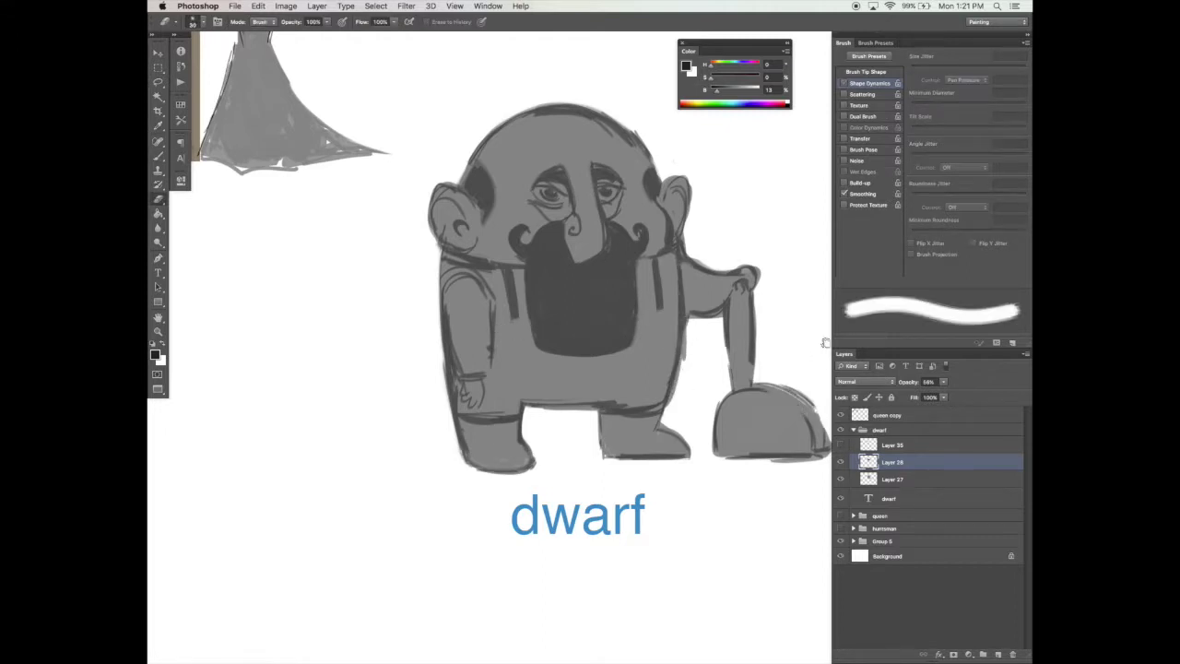
click(899, 480)
click(891, 465)
mouse_move(695, 324)
mouse_down()
mouse_move(672, 409)
mouse_move(711, 322)
mouse_move(725, 318)
mouse_up()
Trim the silhouette layer's edges around the right shoulder and right ear to match the line work.
click(892, 479)
click(841, 463)
key(b)
alt+click(714, 301)
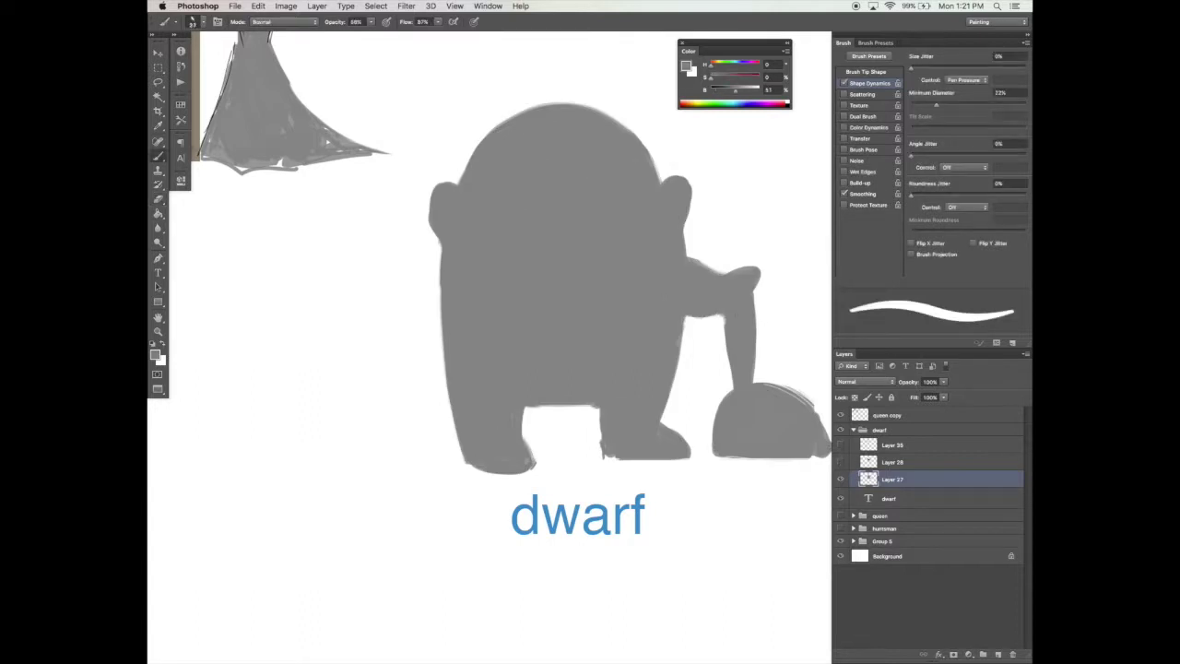
click(839, 461)
key(e)
drag(698, 260, 684, 233)
drag(674, 177, 690, 182)
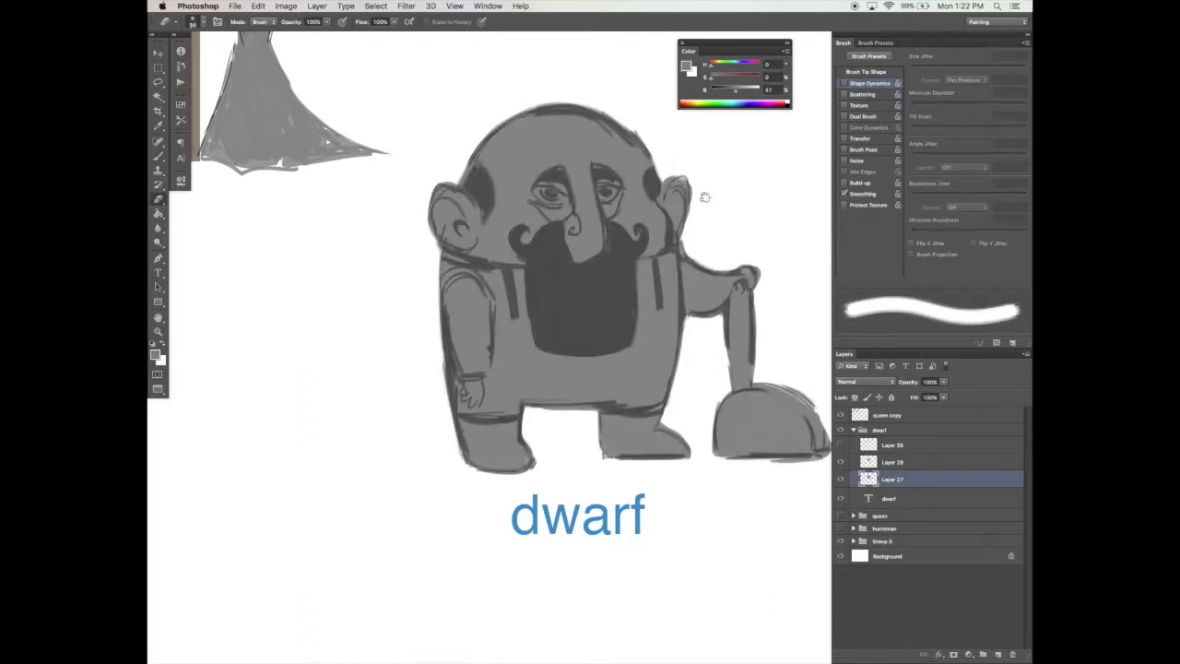
key(b)
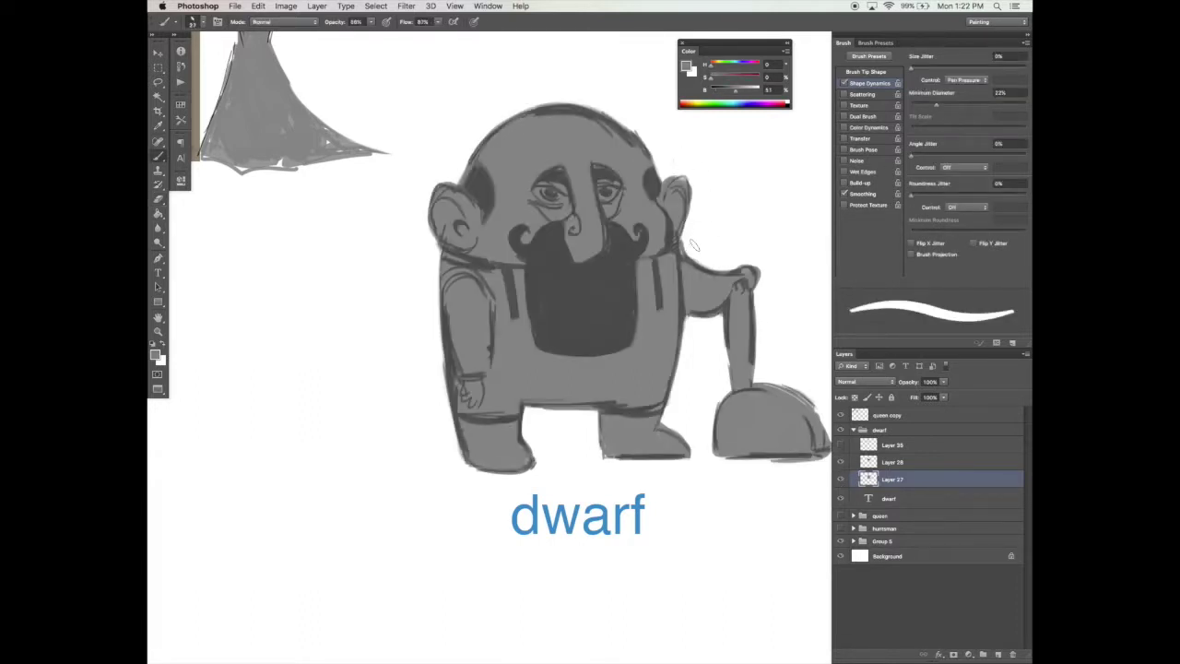
Lasso the left arm's line work, shift it slightly inward on the torso, and deselect it.
key(alt+bracketright)
key(l)
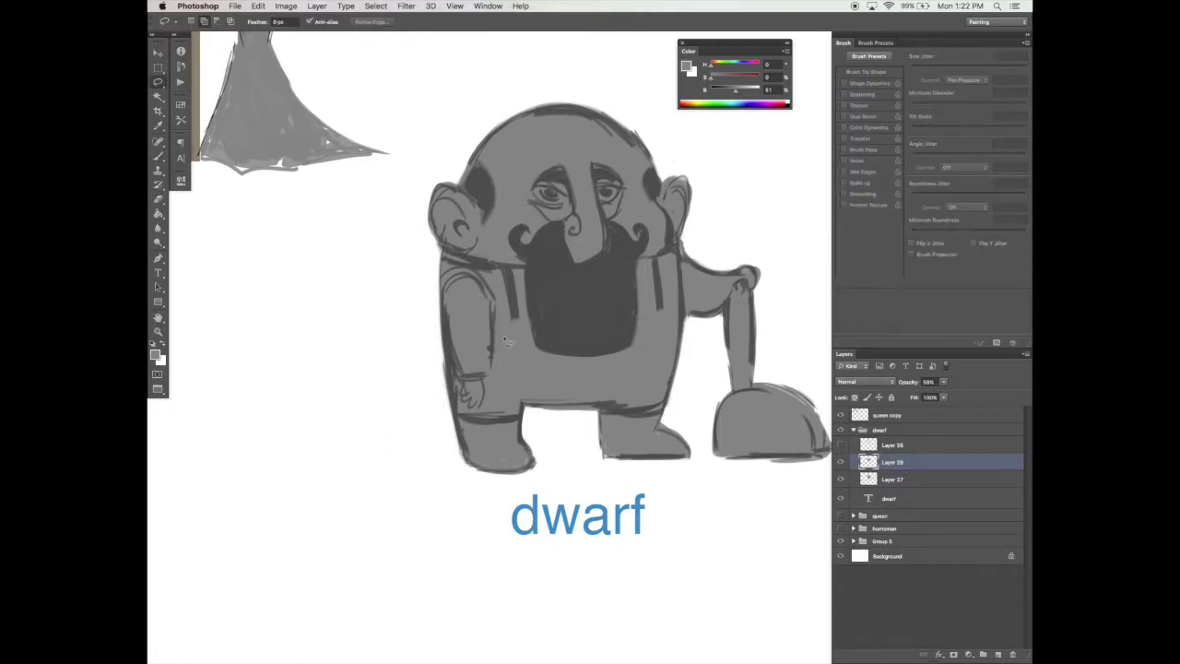
mouse_move(502, 295)
mouse_down()
mouse_move(503, 400)
mouse_move(468, 414)
mouse_move(454, 279)
mouse_move(475, 269)
mouse_up()
key(v)
drag(490, 327, 502, 327)
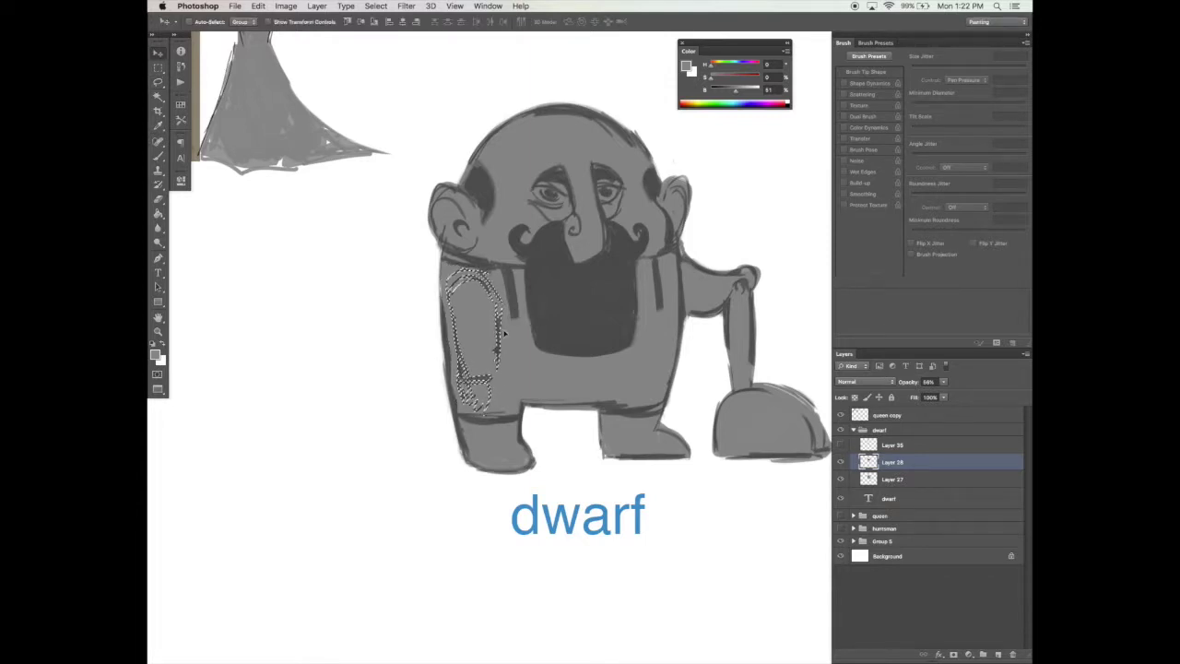
key(ctrl+d)
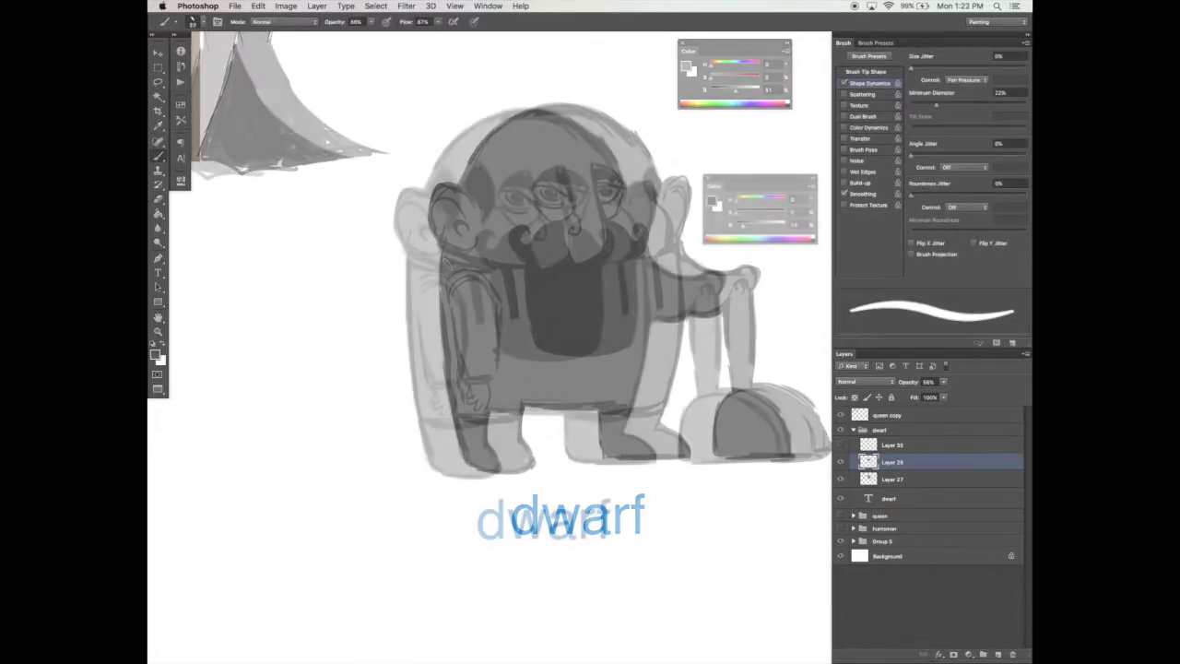
Set the dwarf's line layer to 80% opacity.
key(alt+bracketleft)
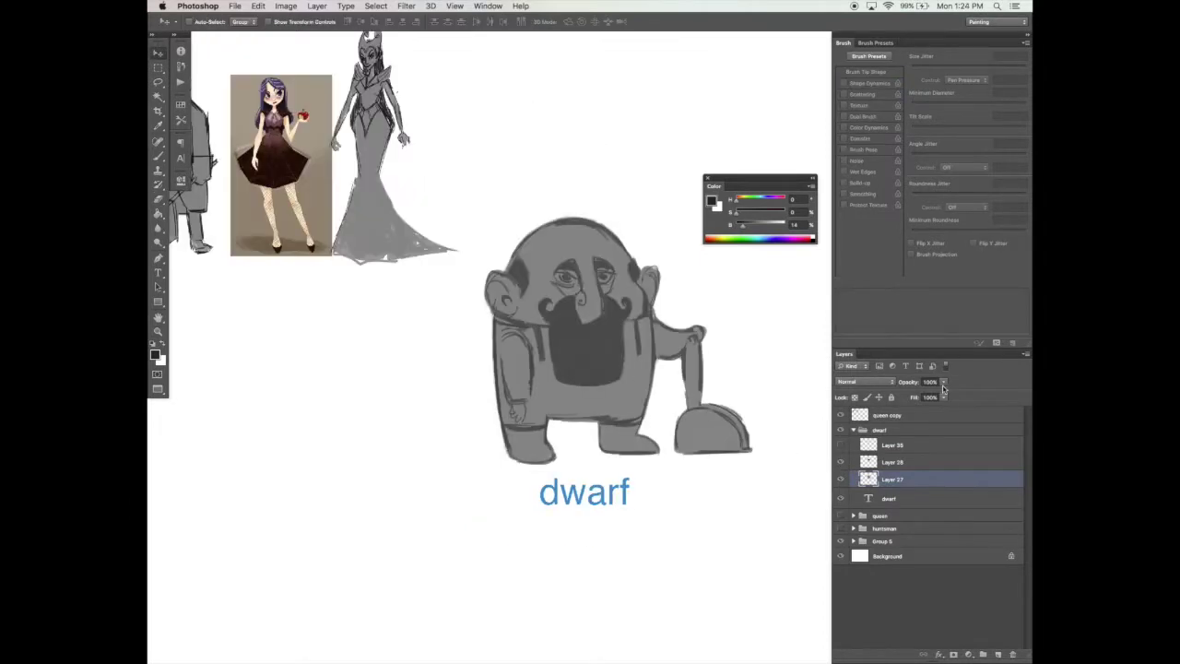
key(alt+bracketright)
key(8)
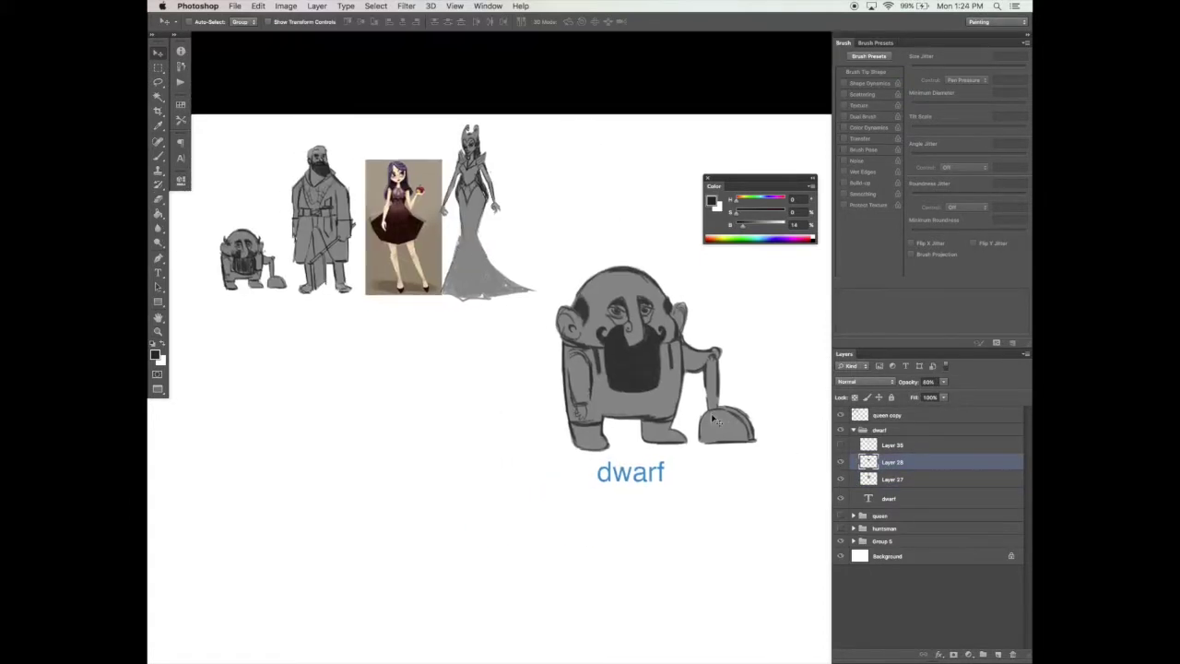
Duplicate and merge the dwarf's line and silhouette layers, place the copy above the other layers and move it below the character lineup.
drag(763, 404, 755, 406)
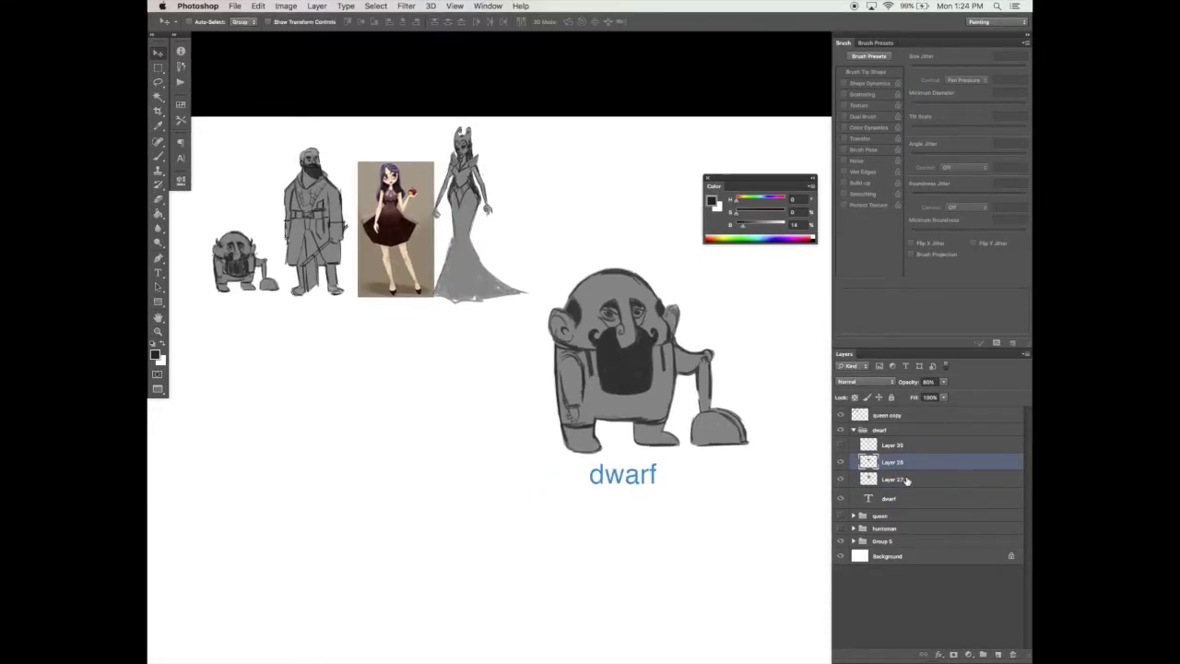
shift+click(947, 479)
drag(948, 479, 994, 651)
key(super+e)
drag(899, 463, 950, 414)
drag(689, 408, 369, 424)
Rename the "queen copy" layer as "lineup".
double_click(889, 432)
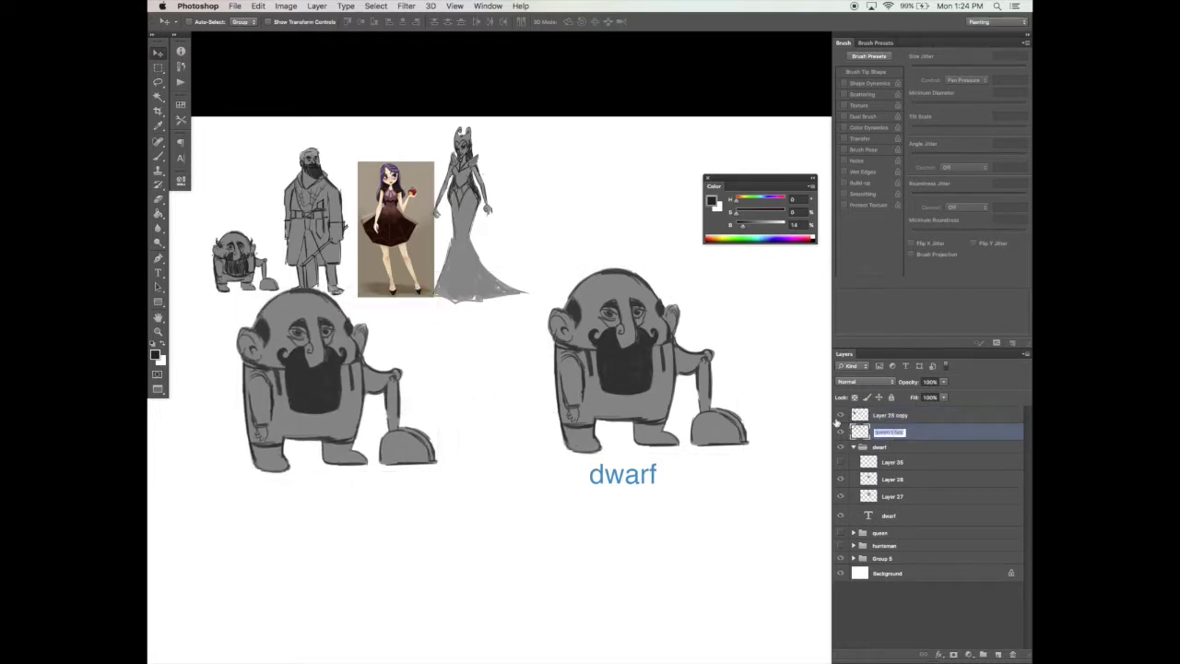
text(lineup)
key(Return)
Scale down the merged dwarf copy and fit it over the old small dwarf beside the huntsman.
click(911, 418)
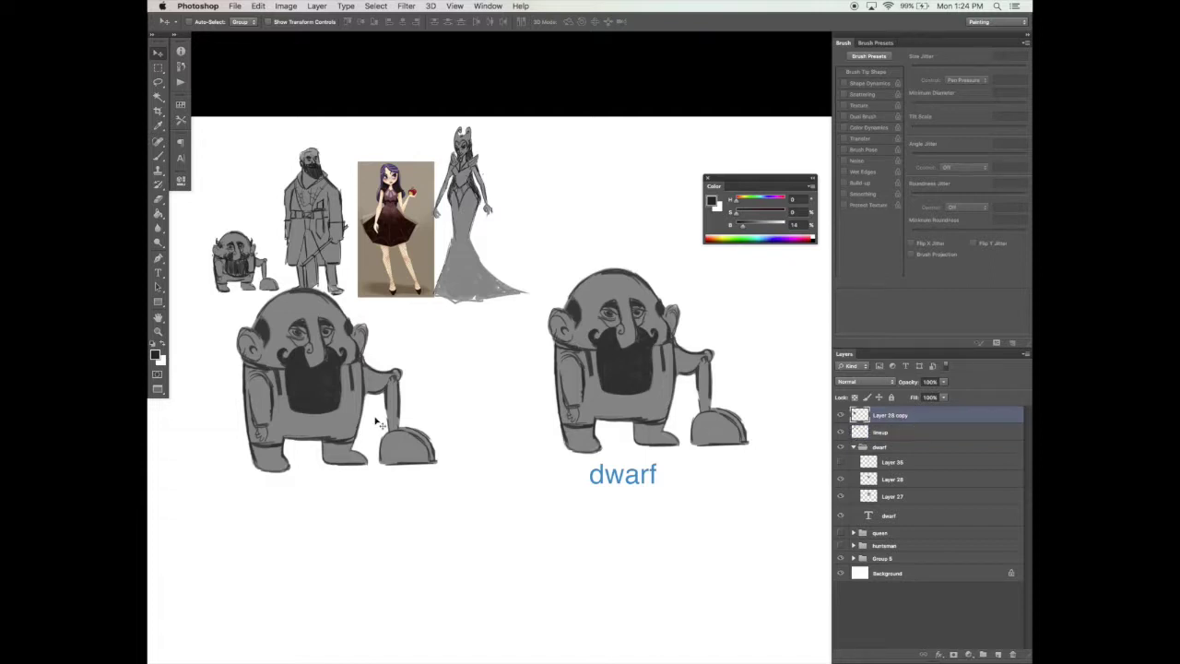
drag(345, 386, 308, 274)
key(ctrl+t)
drag(403, 173, 280, 286)
drag(263, 347, 255, 273)
mouse_move(286, 223)
mouse_down()
mouse_move(208, 226)
mouse_move(264, 226)
mouse_up()
key(Return)
Clear the old small dwarf from the lineup layer so only the new scaled dwarf stands there.
click(882, 433)
key(l)
key(super+d)
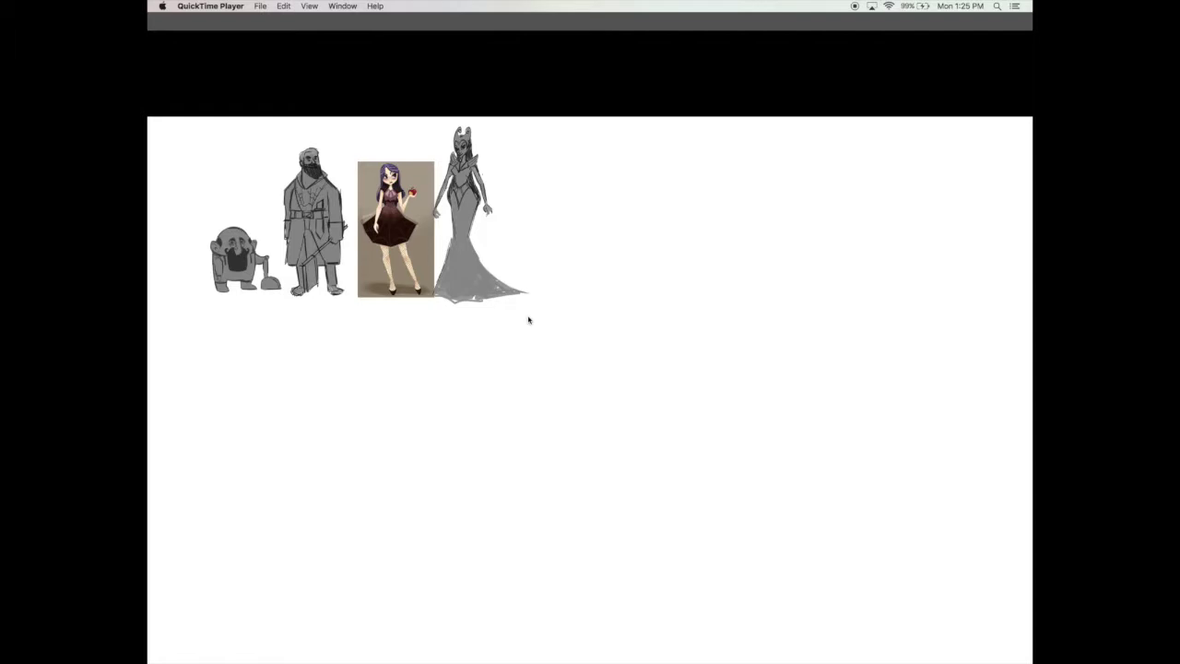
click(616, 367)
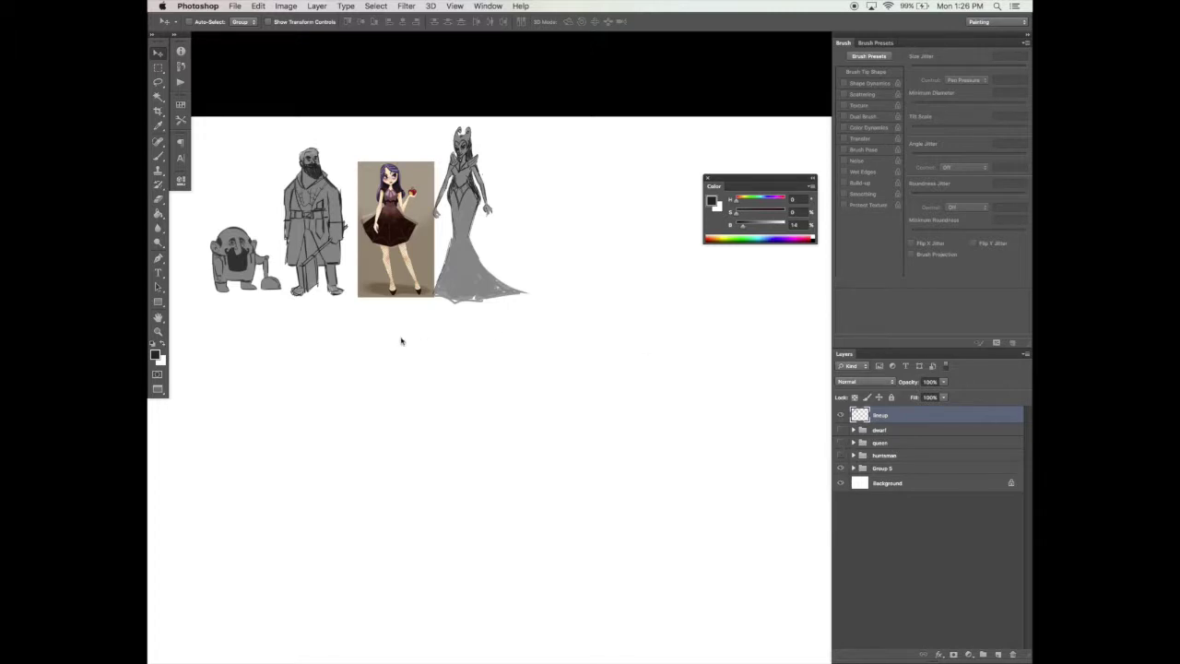
Show and select the huntsman group, and move the floating color controls up, clear of the huntsman figure.
key(Tab)
key(Tab)
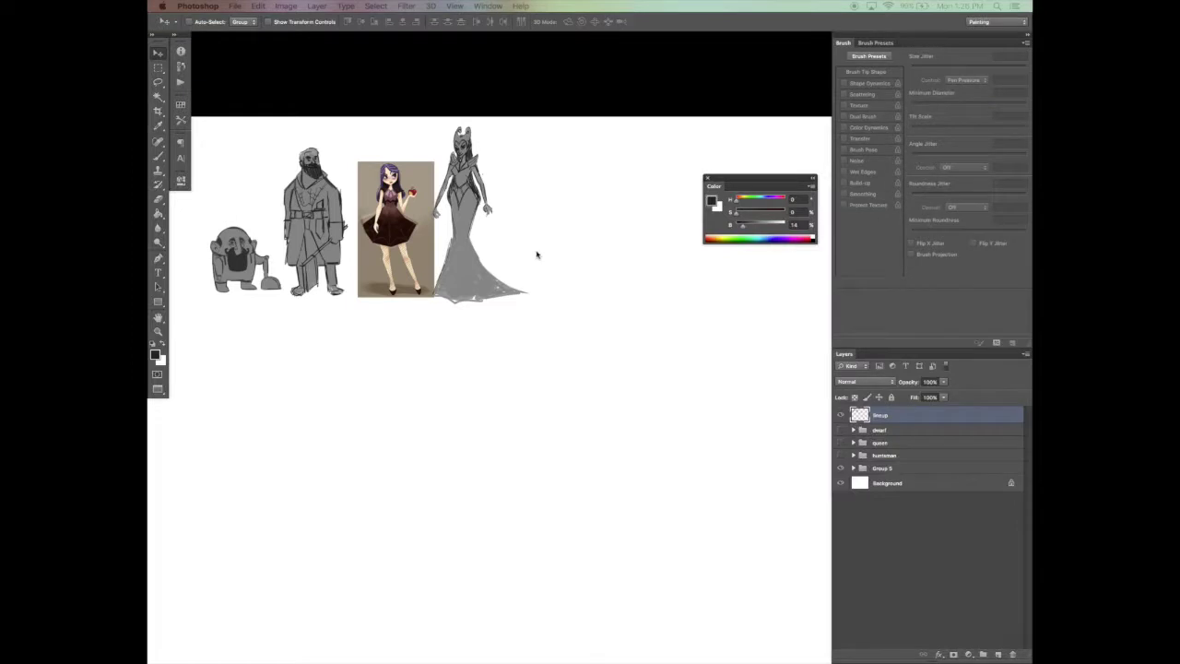
click(840, 455)
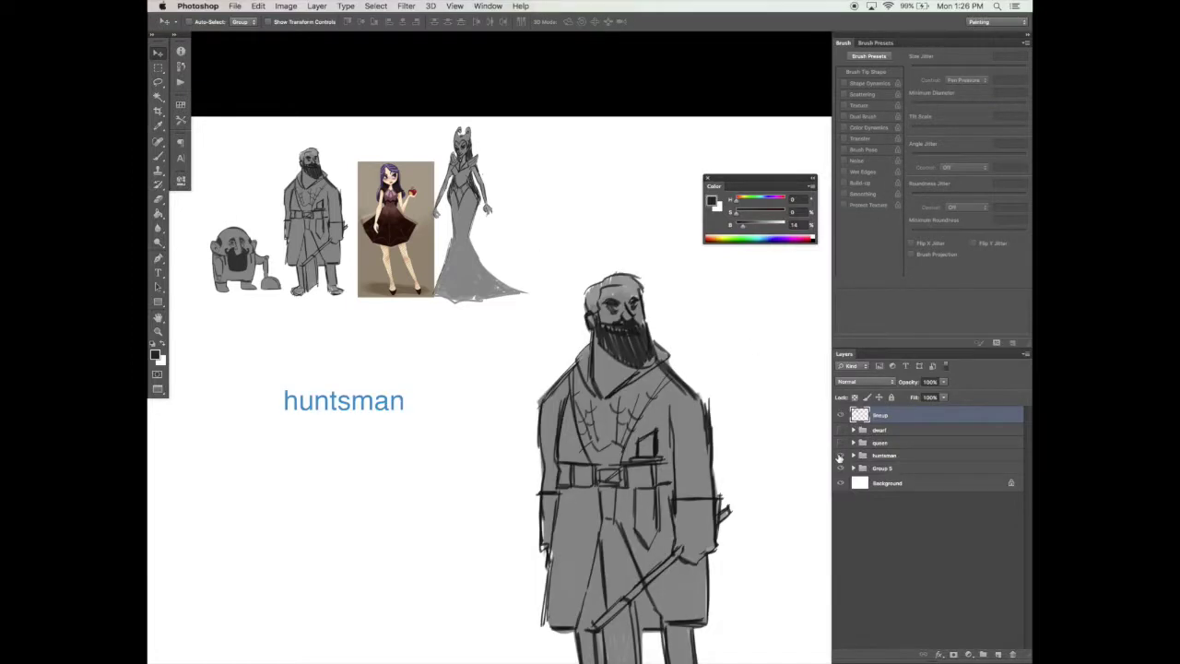
click(892, 456)
scroll(733, 391, down, 1)
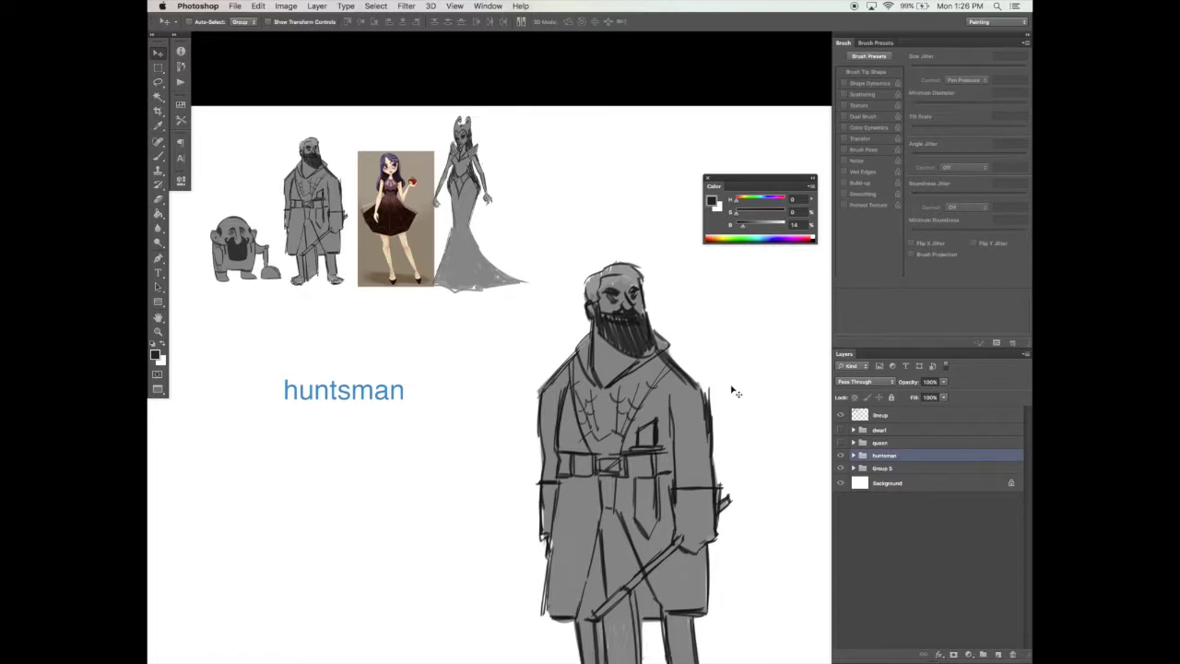
scroll(734, 392, down, 5)
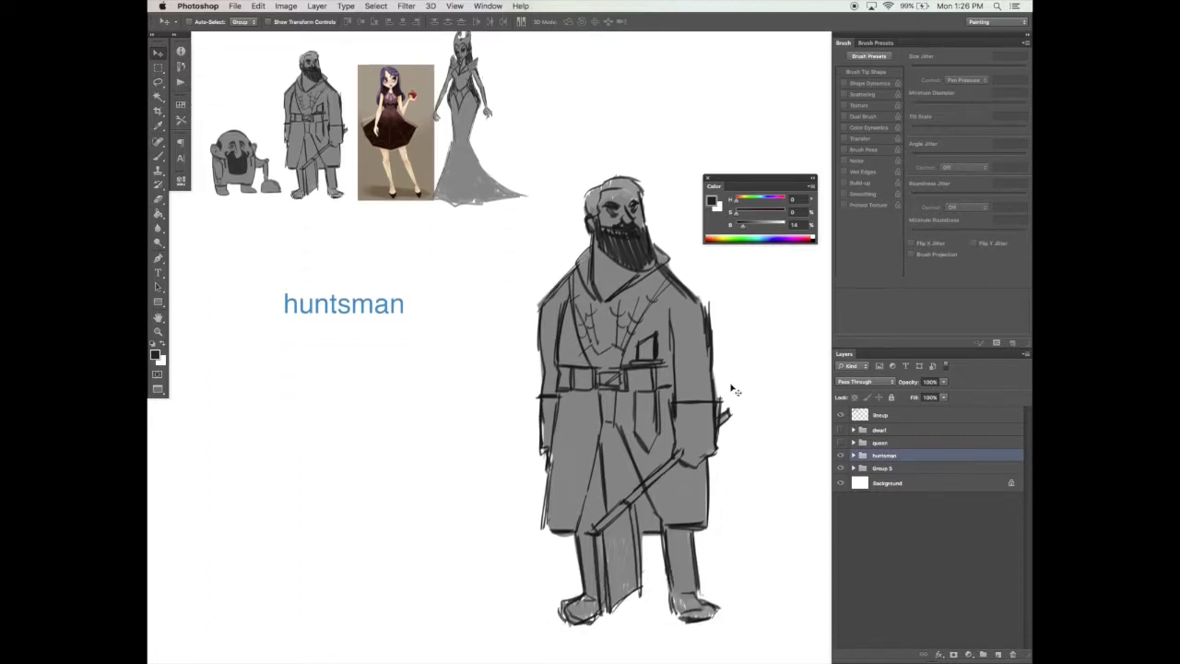
drag(724, 179, 672, 100)
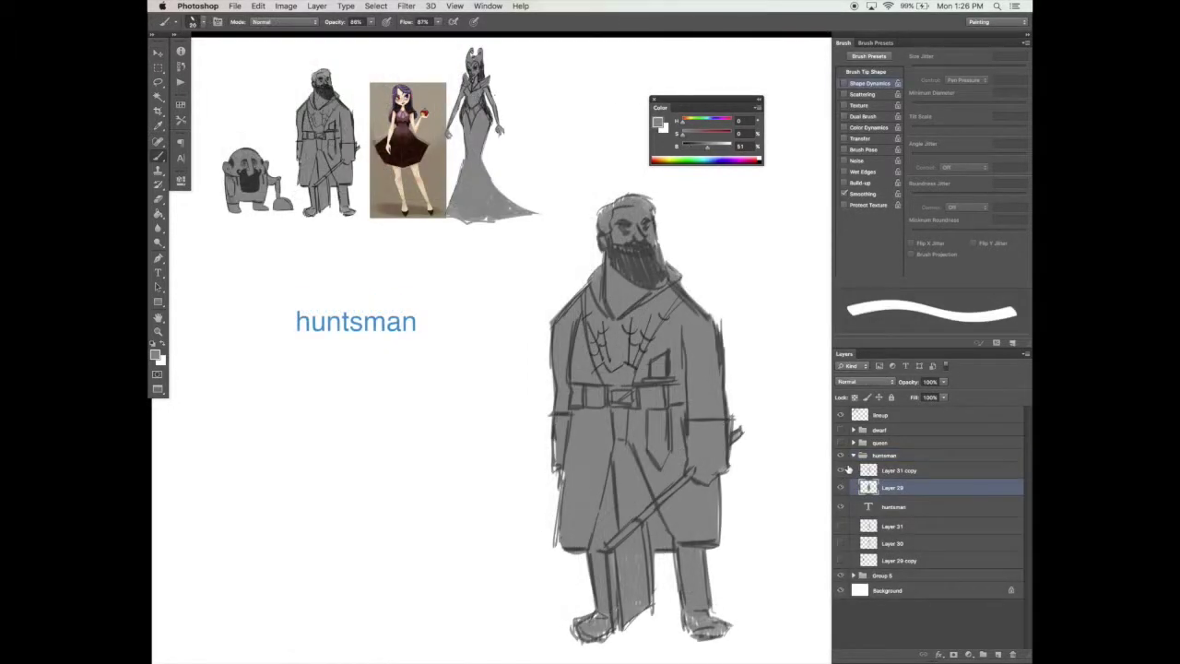
On the huntsman's silhouette layer, Layer 29, clean up the back of the head and the outer edge of the upper sleeve in mid grey.
drag(595, 223, 609, 209)
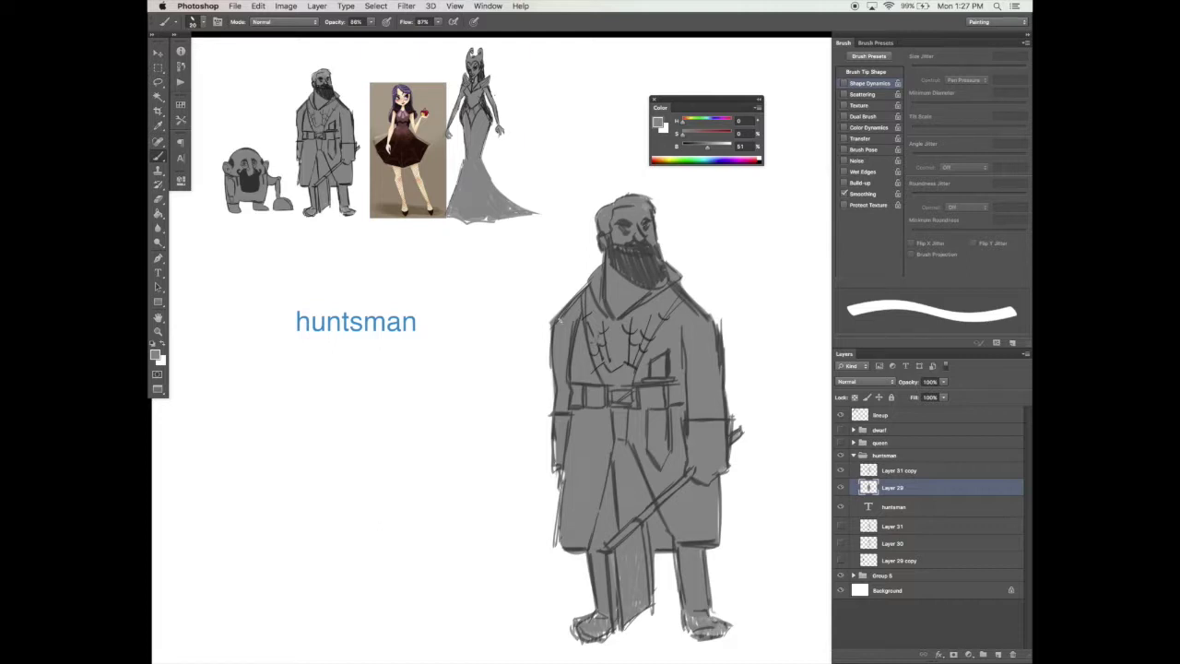
key(e)
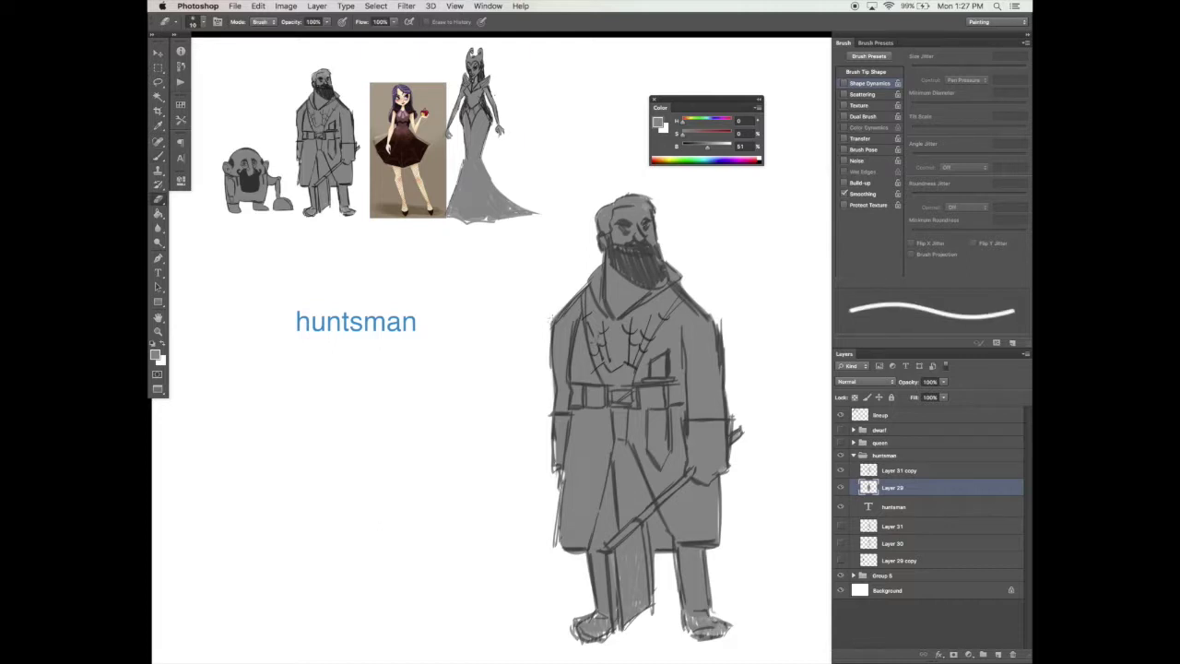
key(bracketright)
key(bracketright)
key(bracketright)
key(bracketright)
key(bracketright)
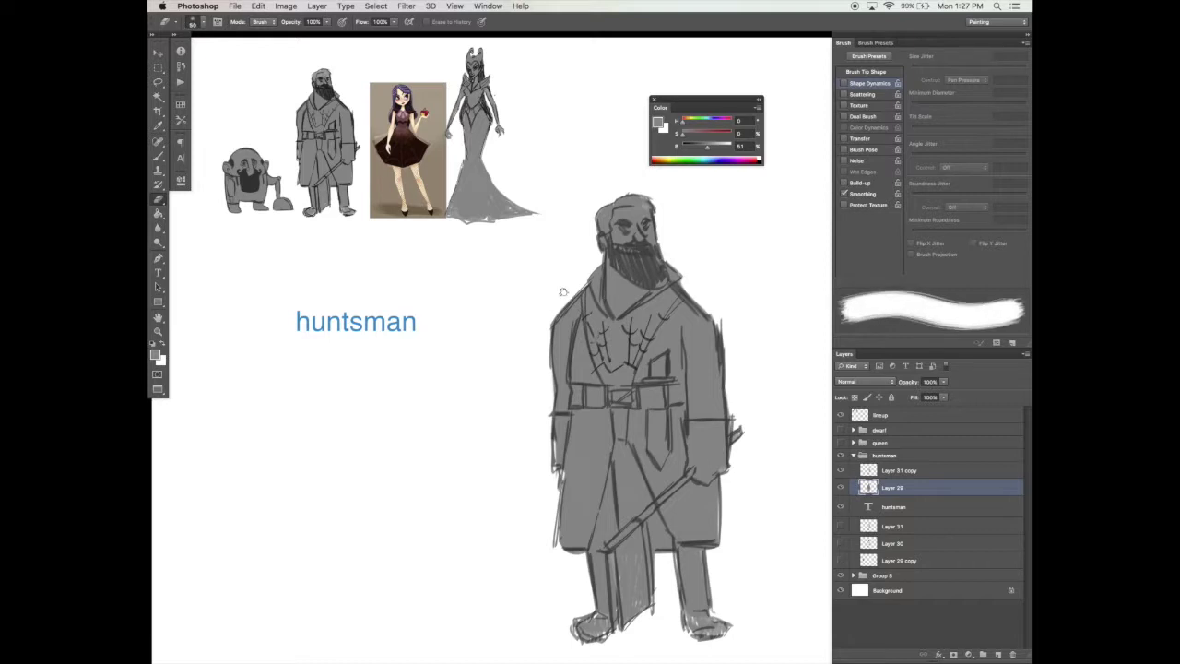
key(b)
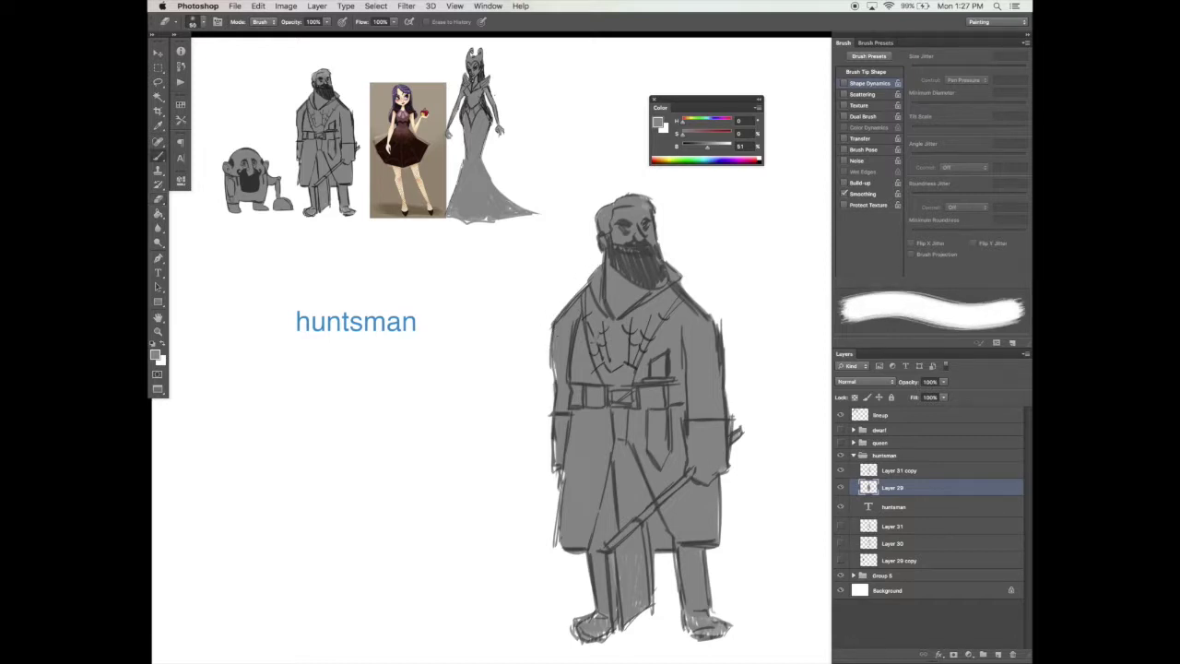
drag(553, 345, 553, 382)
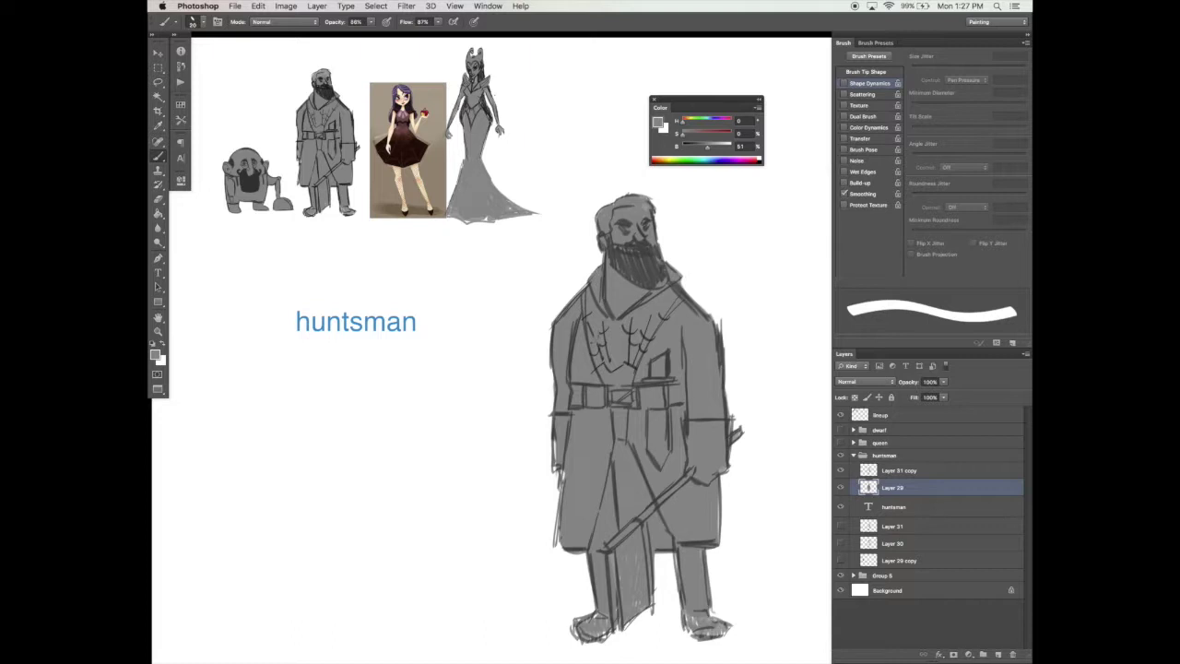
Erase and repaint the grey silhouette along the sleeves, coat sides, legs and boots to match the huntsman's outlines.
key(e)
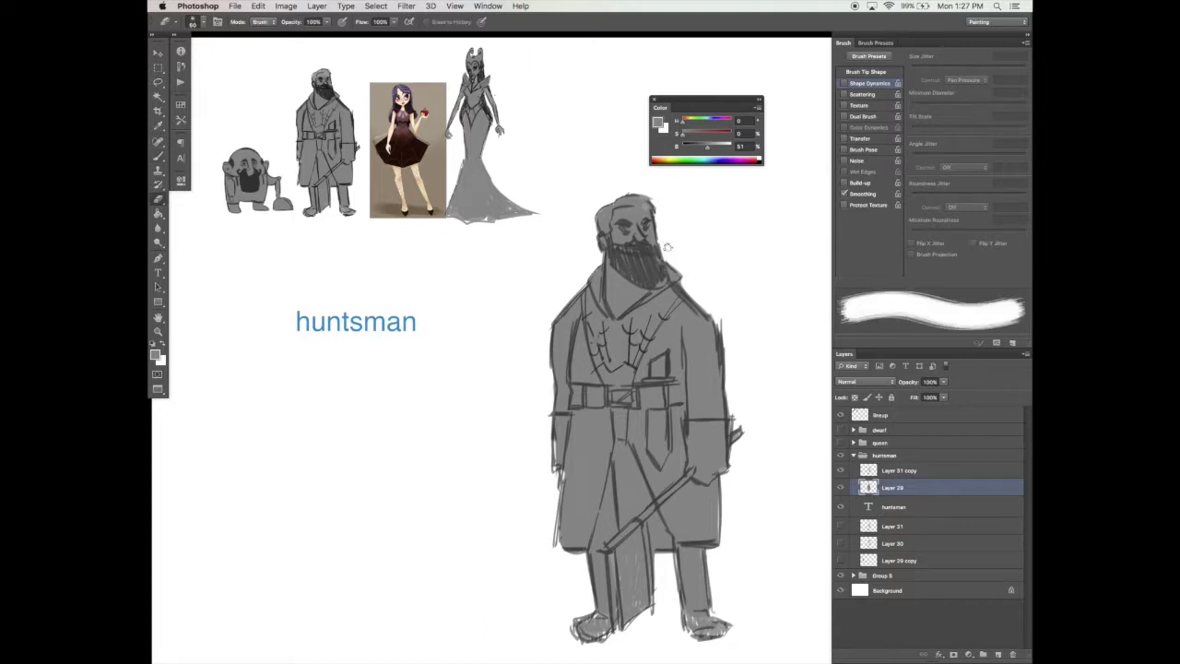
key(b)
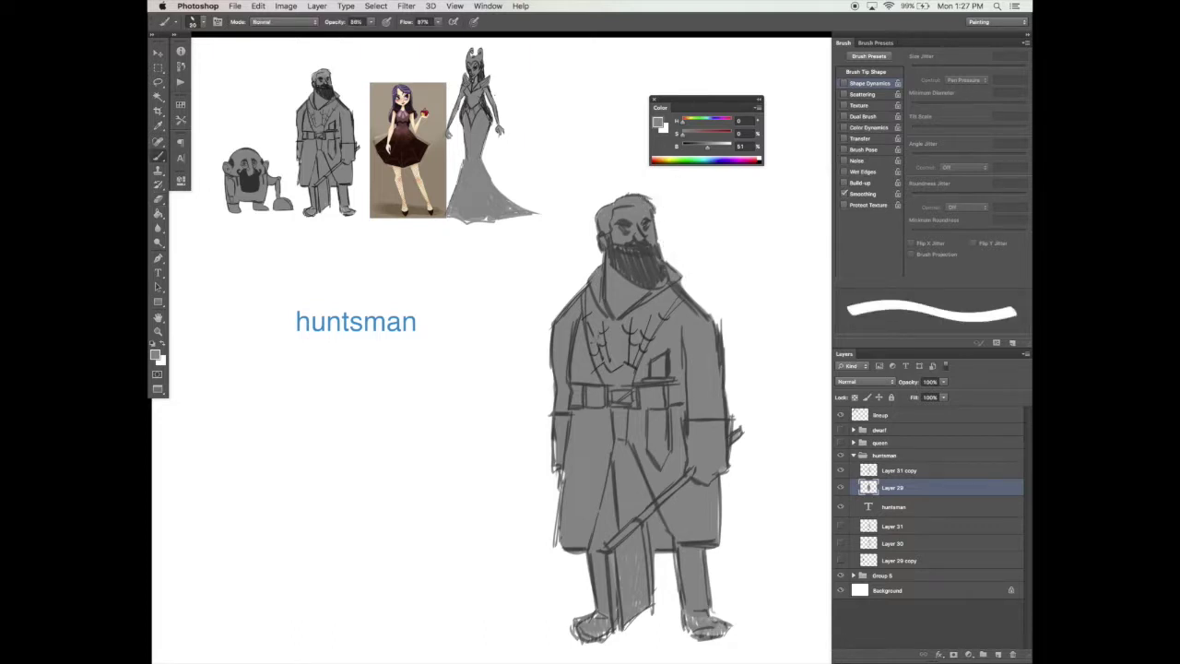
key(e)
key(b)
key(e)
drag(737, 398, 730, 468)
key(b)
drag(732, 420, 724, 472)
drag(564, 470, 555, 551)
drag(555, 440, 553, 467)
mouse_move(595, 616)
mouse_down()
mouse_move(619, 624)
mouse_move(637, 550)
mouse_up()
drag(719, 492, 717, 549)
mouse_move(677, 557)
mouse_down()
mouse_move(708, 636)
mouse_move(731, 638)
mouse_up()
mouse_move(571, 623)
mouse_down()
mouse_move(605, 643)
mouse_move(631, 629)
mouse_up()
On the huntsman's line layer, touch up the neck and collar lines in near-black, alternating brush and eraser.
key(b)
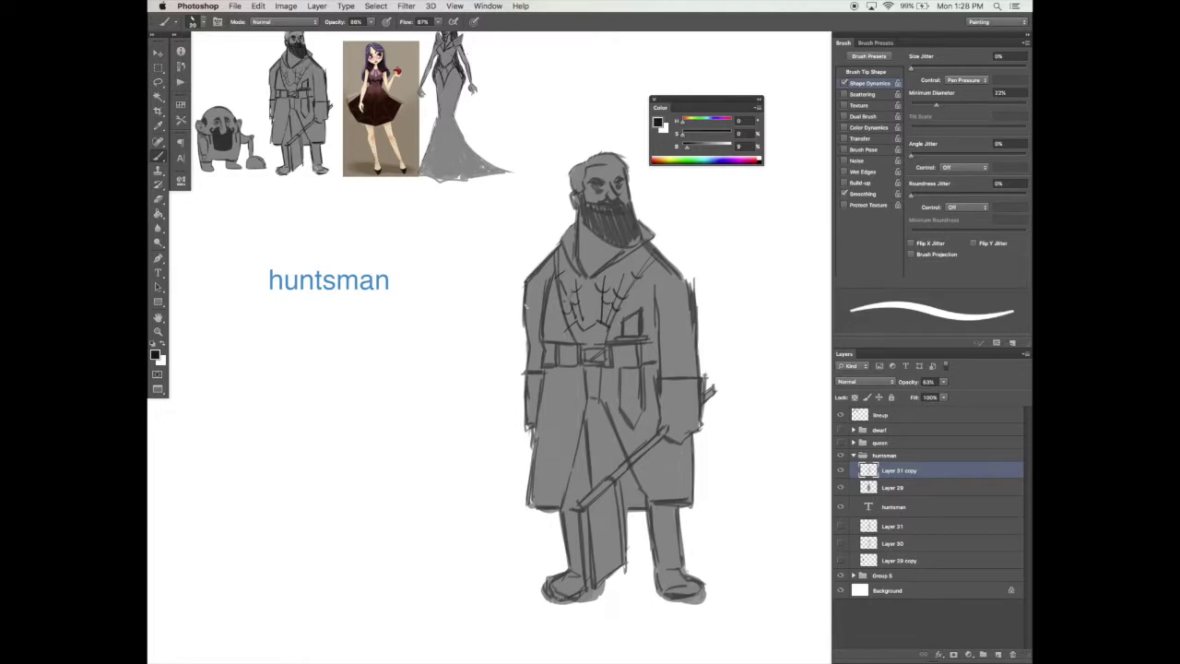
key(e)
key(b)
key(e)
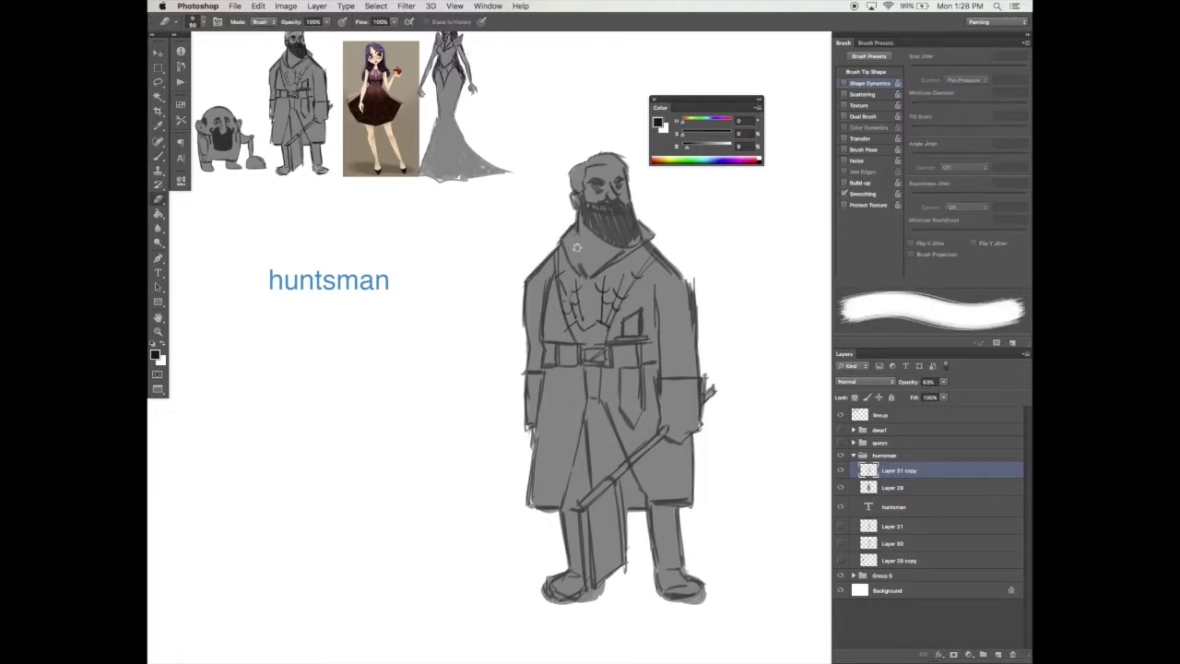
key(b)
drag(580, 242, 577, 231)
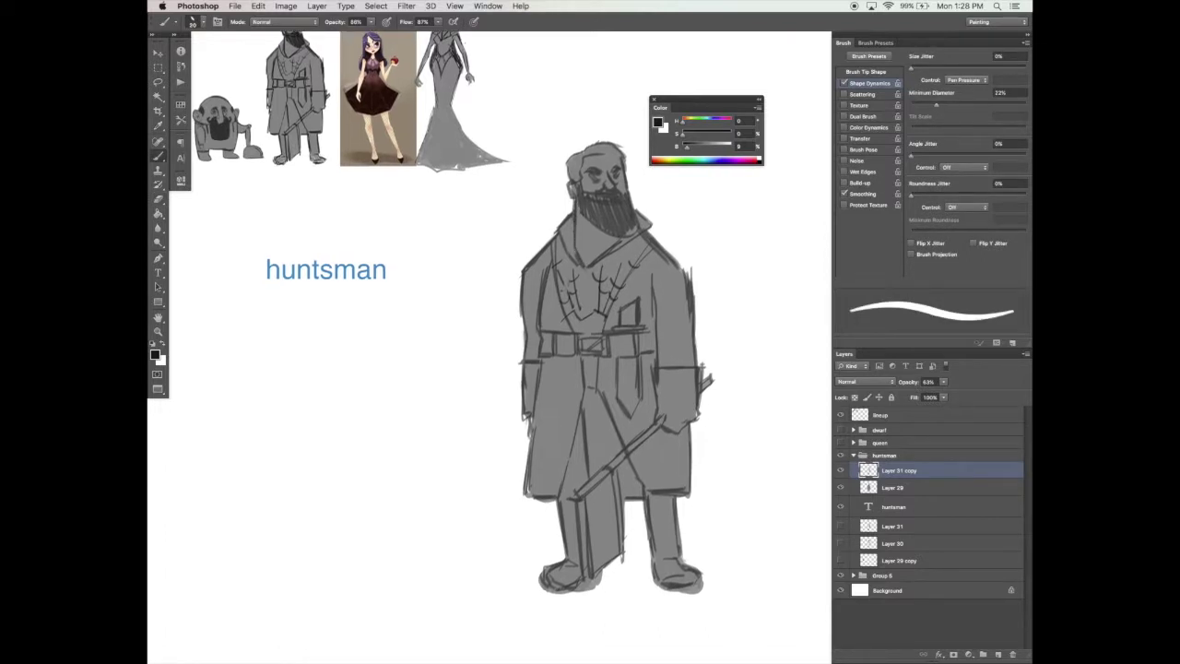
scroll(672, 223, up, 1)
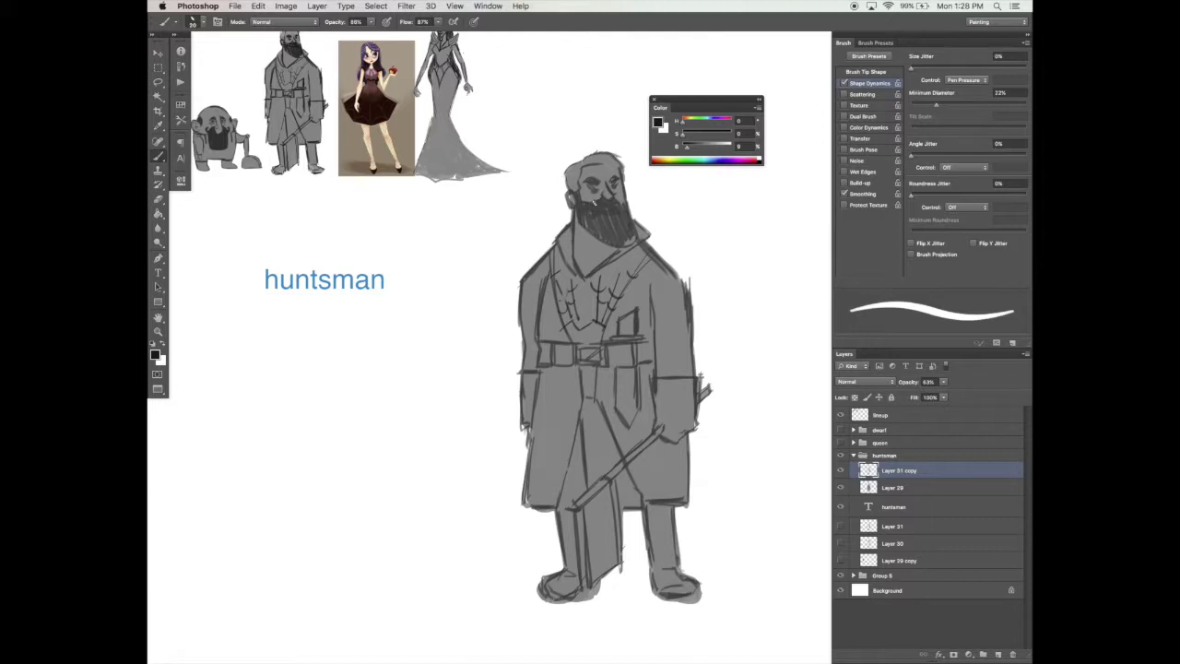
key(e)
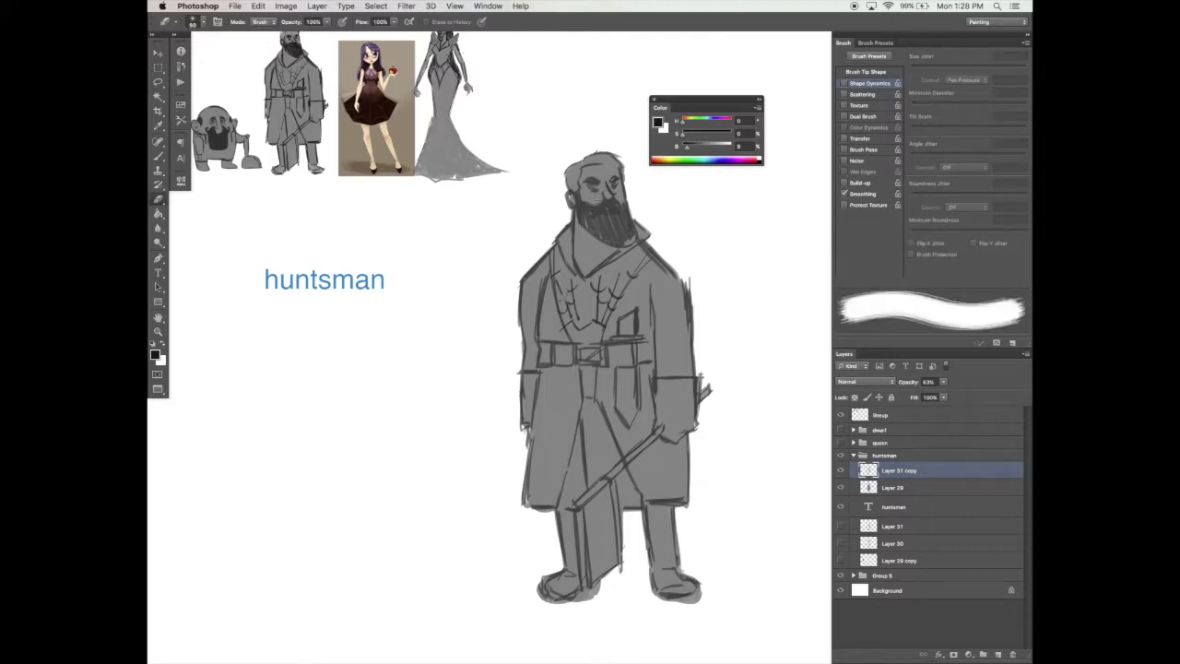
key(b)
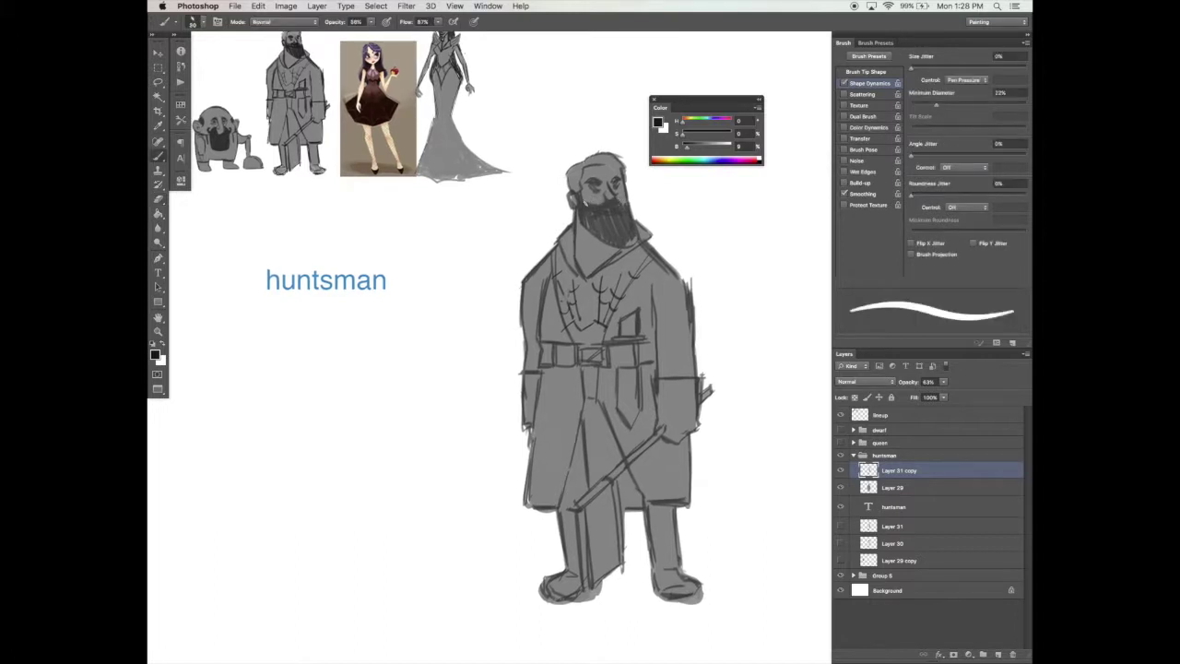
drag(640, 199, 655, 227)
Darken the huntsman's moustache and upper beard and redraw the beard's outer edge.
key(z)
click(642, 215)
click(632, 218)
key(b)
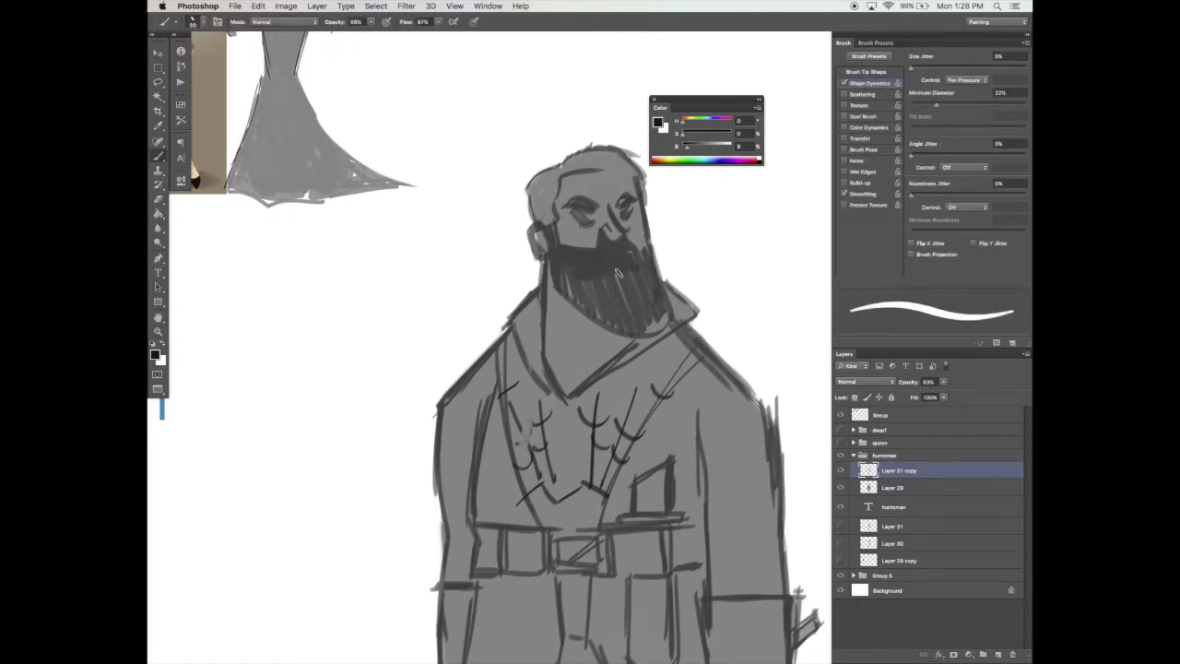
drag(647, 238, 649, 259)
key(e)
key(b)
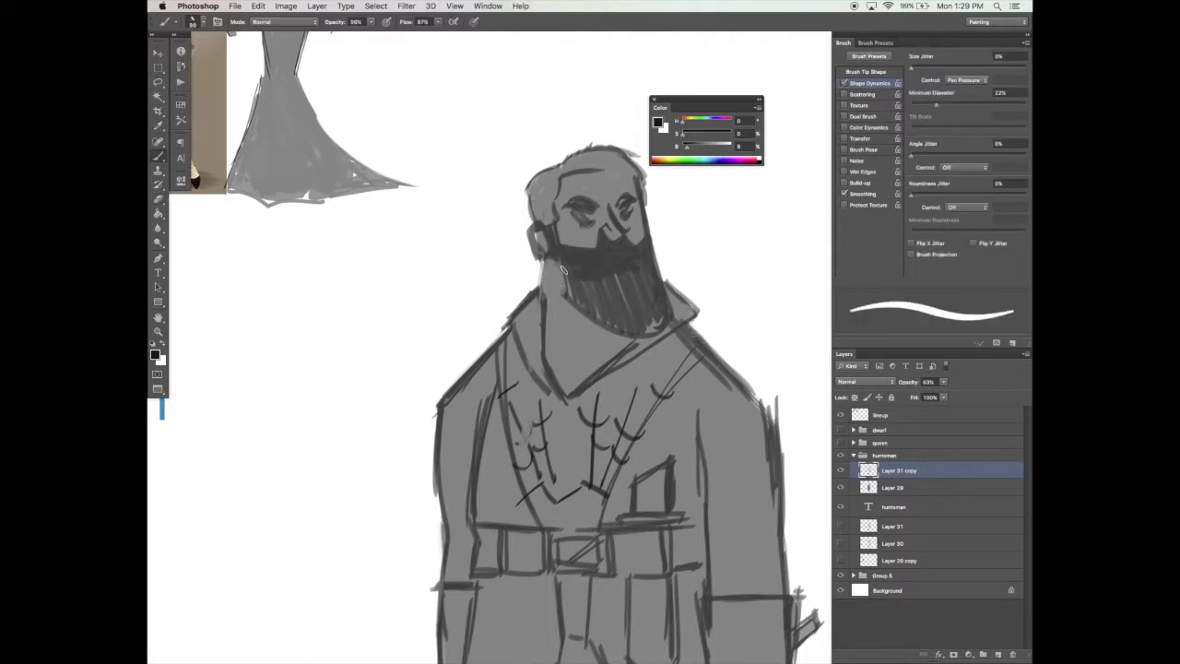
Erase the excess lines under the ear and fill the reshaped beard with solid dark grey.
key(e)
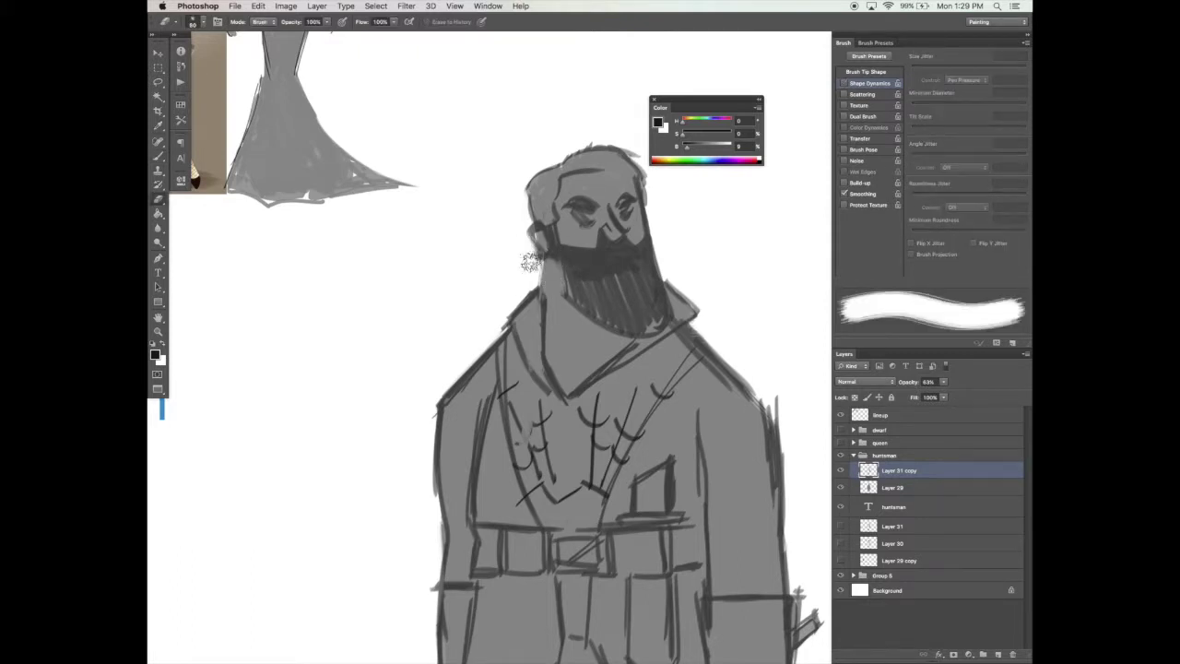
key(b)
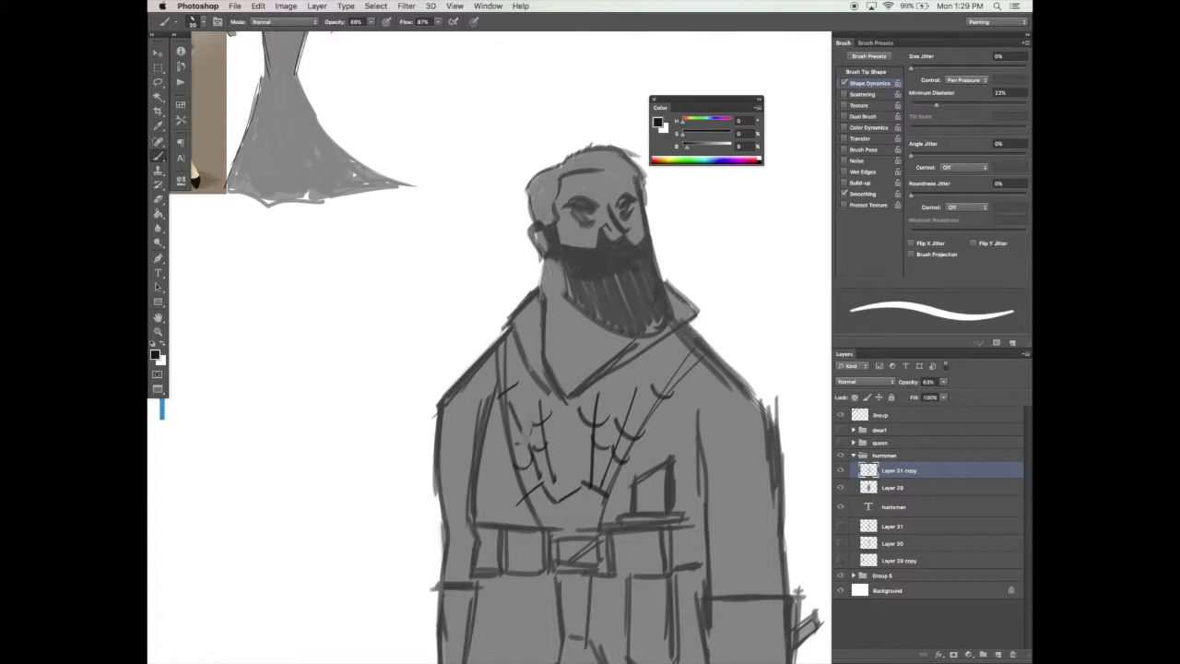
key(e)
drag(543, 253, 553, 268)
key(b)
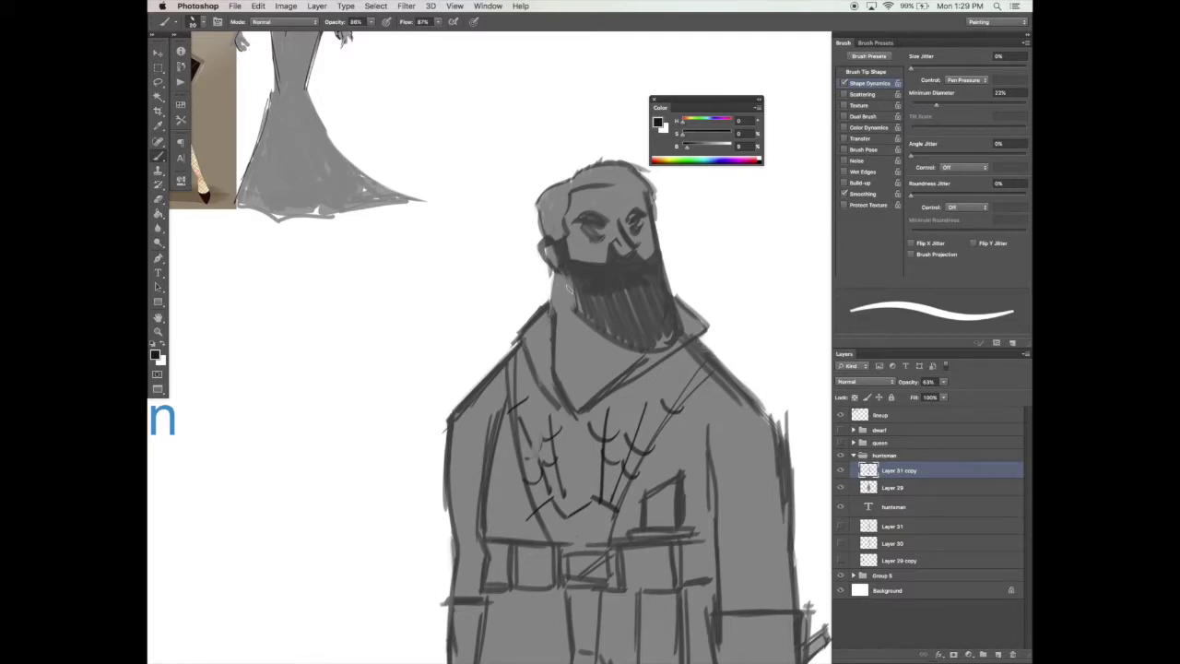
mouse_move(570, 268)
mouse_down()
mouse_move(579, 307)
mouse_move(579, 238)
mouse_move(559, 272)
mouse_move(582, 275)
mouse_move(595, 293)
mouse_move(566, 292)
mouse_move(590, 297)
mouse_up()
Erase the rough marks around the huntsman's eyes with a smaller eraser and redraw heavier brows and eye lines.
key(e)
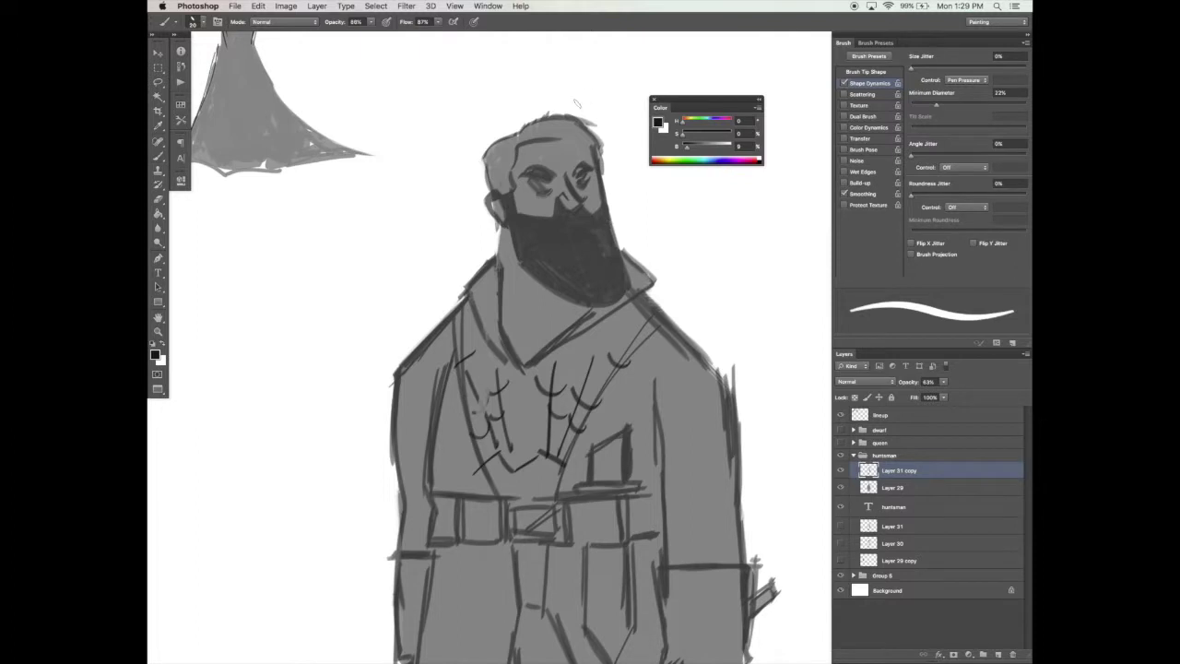
key(b)
key(e)
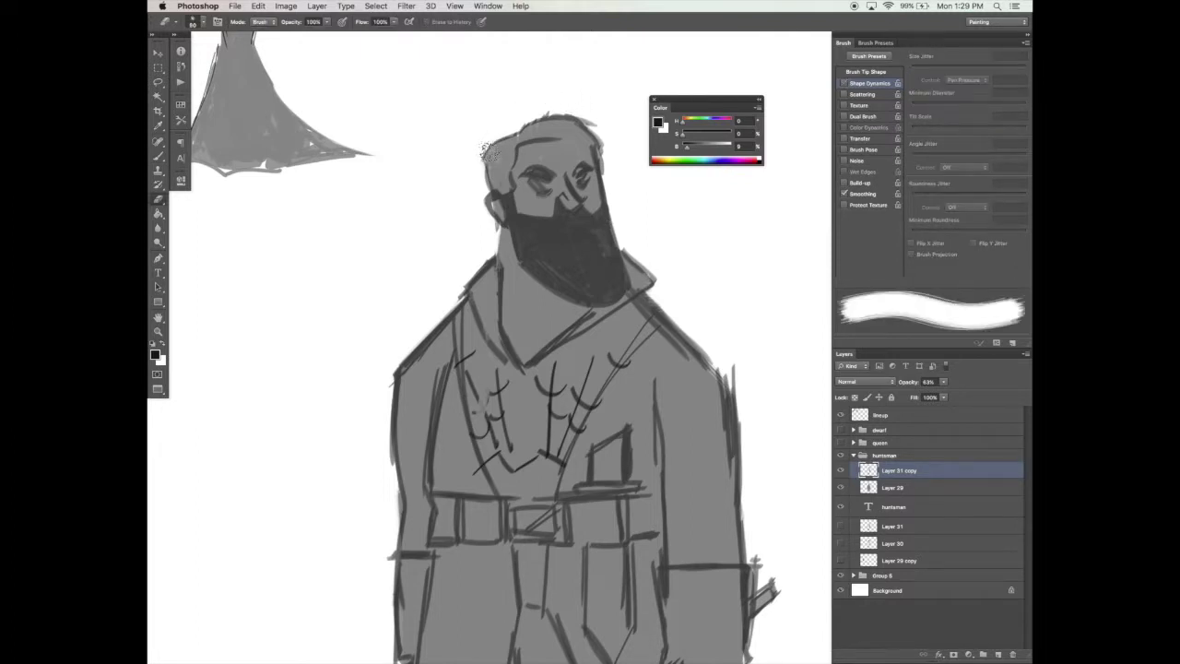
mouse_move(485, 149)
mouse_down()
mouse_move(561, 181)
mouse_move(601, 172)
mouse_move(556, 201)
mouse_up()
key(b)
key(super+z)
key(e)
key(bracketleft)
key(bracketleft)
key(bracketleft)
mouse_move(584, 183)
mouse_down()
mouse_move(594, 194)
mouse_move(599, 182)
mouse_move(558, 202)
mouse_up()
key(b)
mouse_move(588, 191)
mouse_down()
mouse_move(599, 196)
mouse_move(554, 191)
mouse_up()
Redraw the neck line, fill the hair and sideburn dark, and trim the sideburn beside the ear.
scroll(701, 367, down, 1)
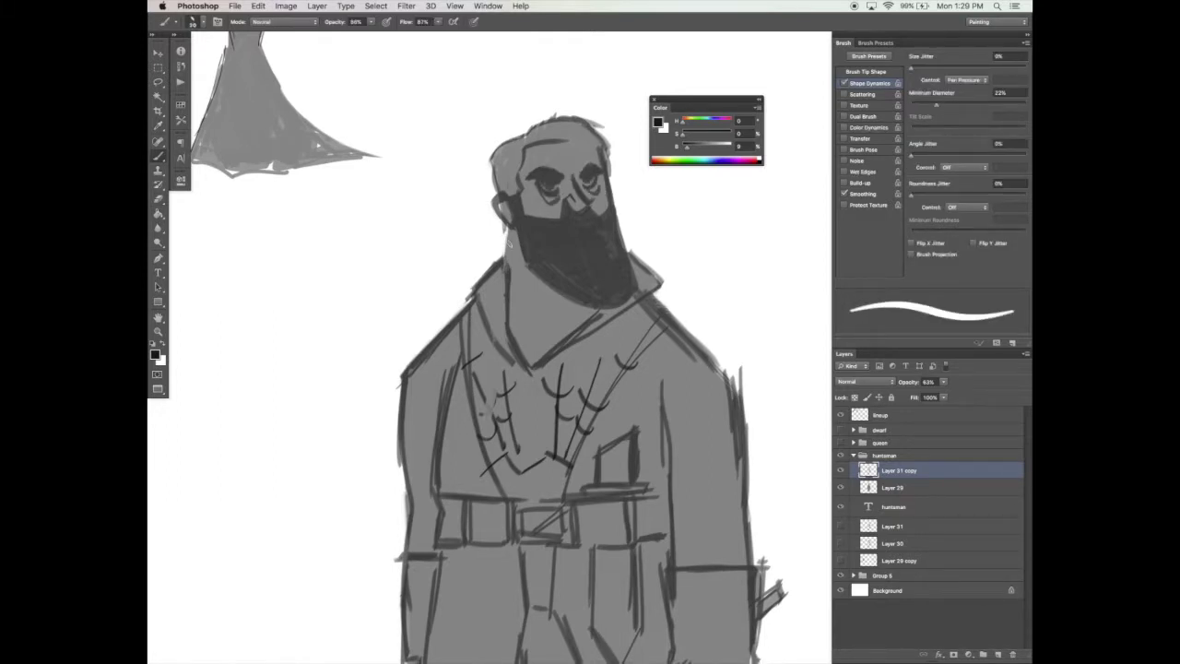
drag(511, 228, 506, 291)
mouse_move(514, 169)
mouse_down()
mouse_move(504, 196)
mouse_move(518, 195)
mouse_up()
mouse_move(505, 145)
mouse_down()
mouse_move(496, 184)
mouse_move(599, 126)
mouse_move(601, 149)
mouse_move(590, 144)
mouse_up()
key(e)
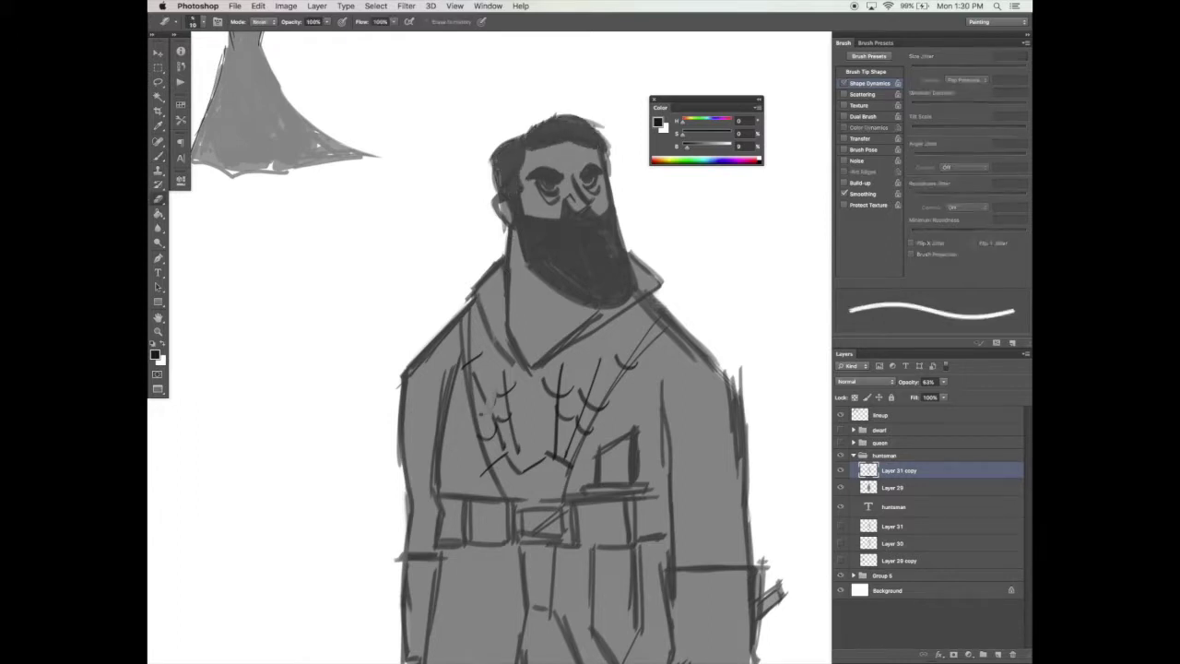
key(b)
key(e)
drag(520, 200, 520, 213)
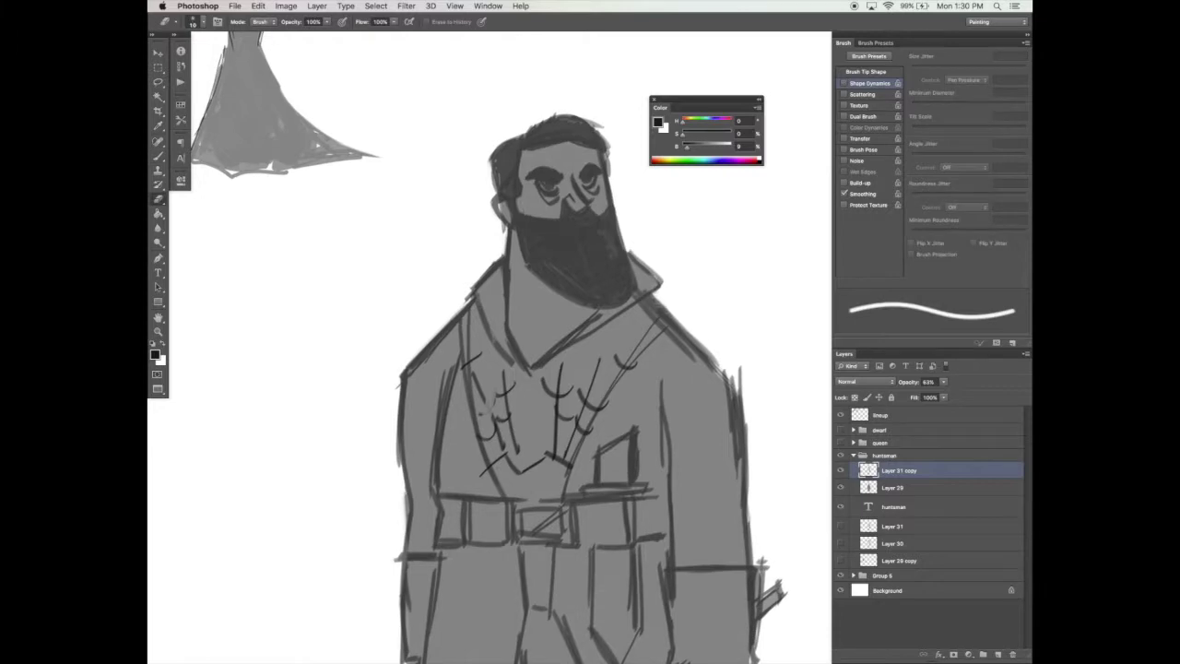
Clean up the outer contour of the hair and strengthen its edge at the forehead, back of the head and ear.
click(891, 488)
click(892, 472)
mouse_move(586, 120)
mouse_down()
mouse_move(606, 138)
mouse_move(610, 174)
mouse_up()
key(b)
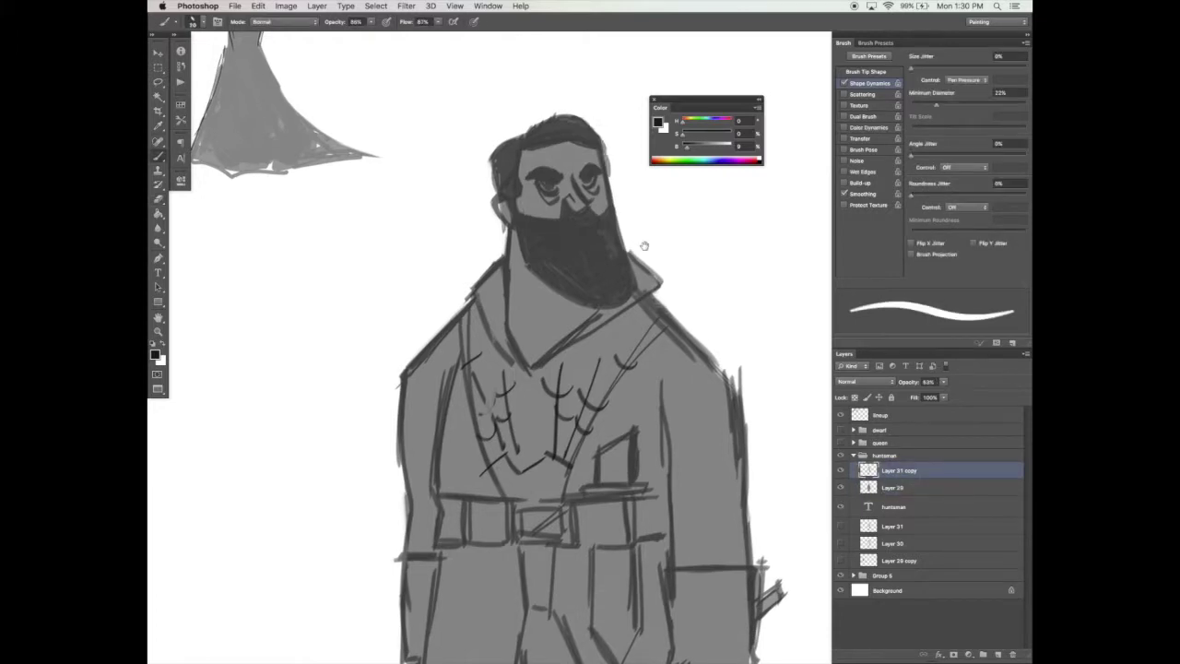
drag(646, 246, 646, 241)
drag(602, 137, 609, 171)
drag(520, 132, 497, 149)
drag(502, 190, 504, 205)
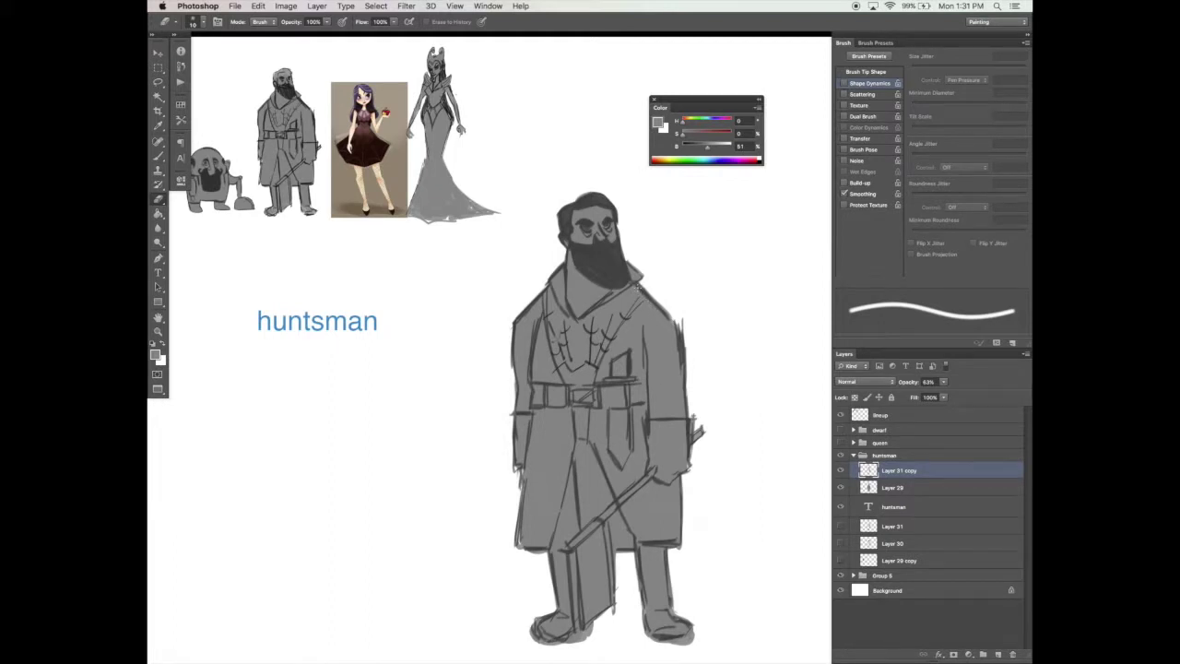
Erase the stray rough lines outside the huntsman's shoulder and upper sleeve above the weapon hand, using a larger eraser.
key(b)
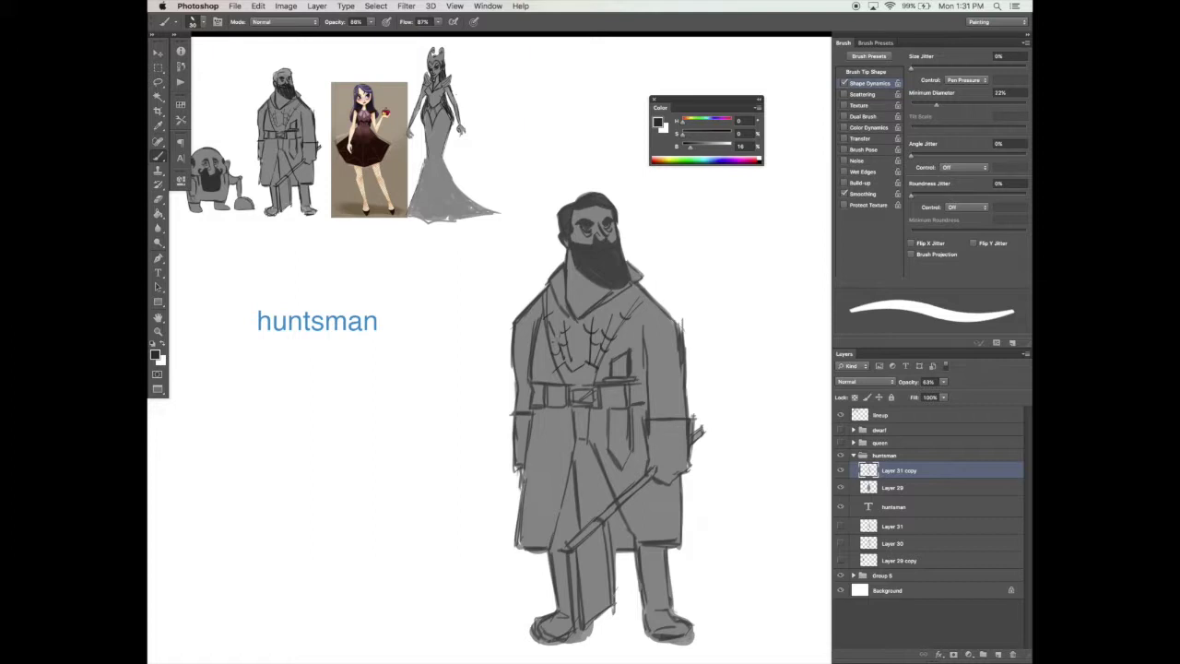
scroll(698, 308, down, 1)
key(e)
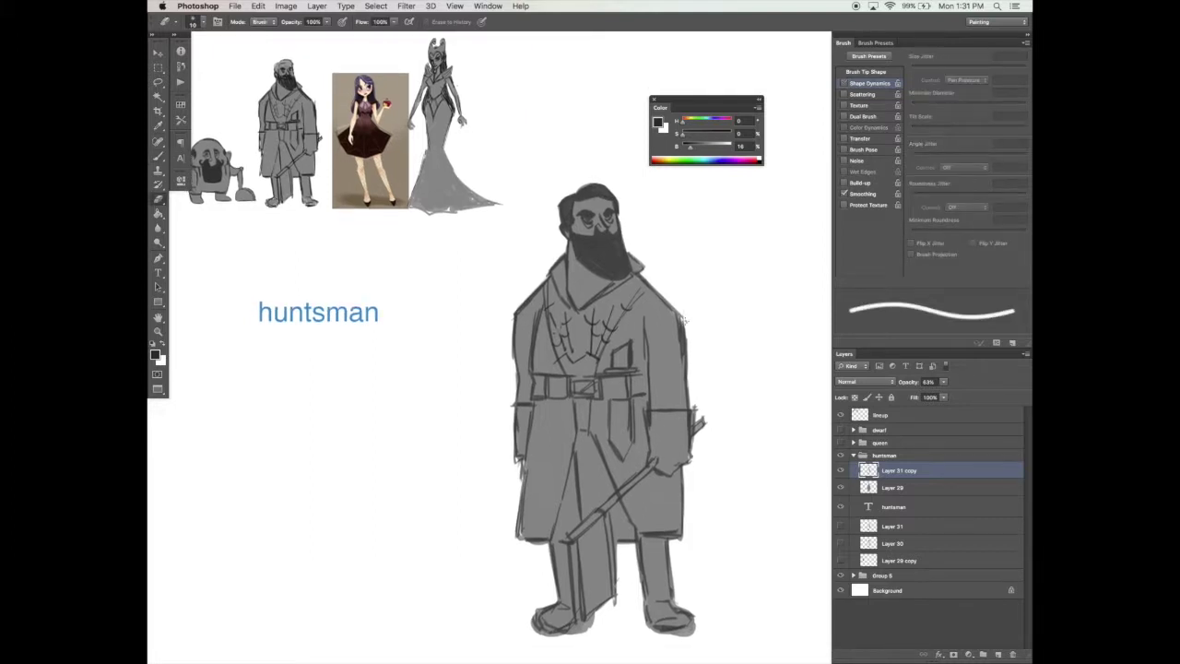
scroll(690, 322, up, 1)
key(bracketright)
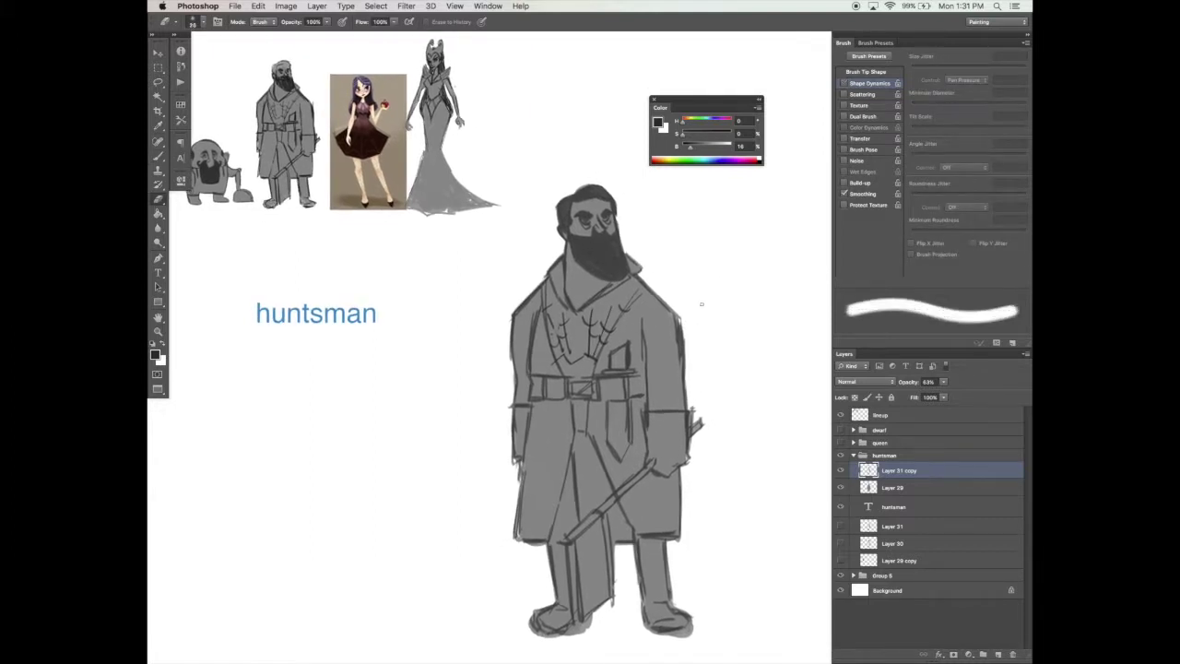
key(bracketright)
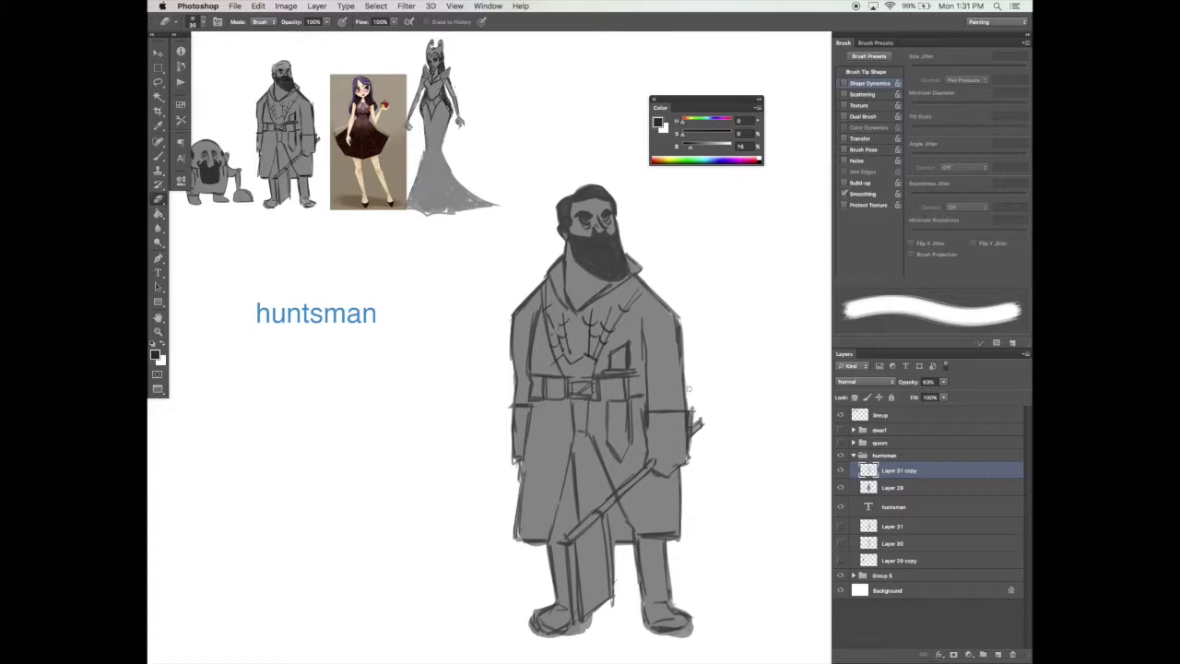
mouse_move(685, 334)
mouse_down()
mouse_move(689, 406)
mouse_move(686, 355)
mouse_up()
mouse_move(703, 303)
mouse_down()
mouse_move(695, 258)
mouse_move(674, 303)
mouse_move(675, 365)
mouse_up()
key(b)
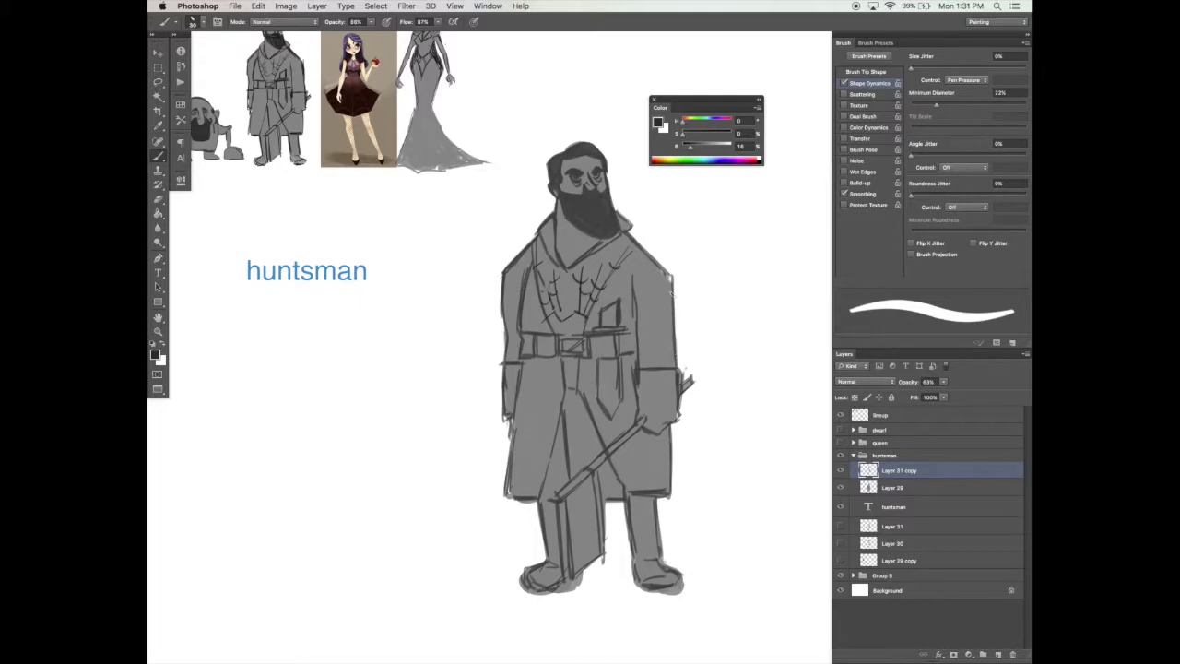
Erase the rough contour of the huntsman's shoulder opposite the weapon arm and redraw it as a cleaner line up to the collar.
click(840, 470)
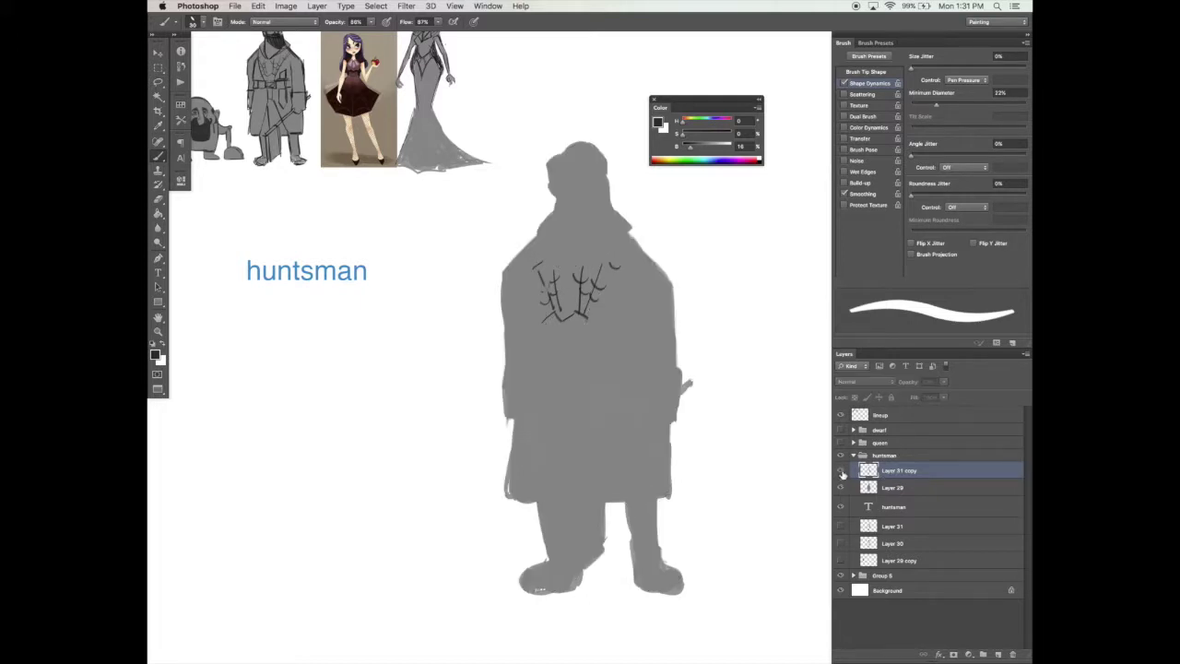
click(840, 470)
key(e)
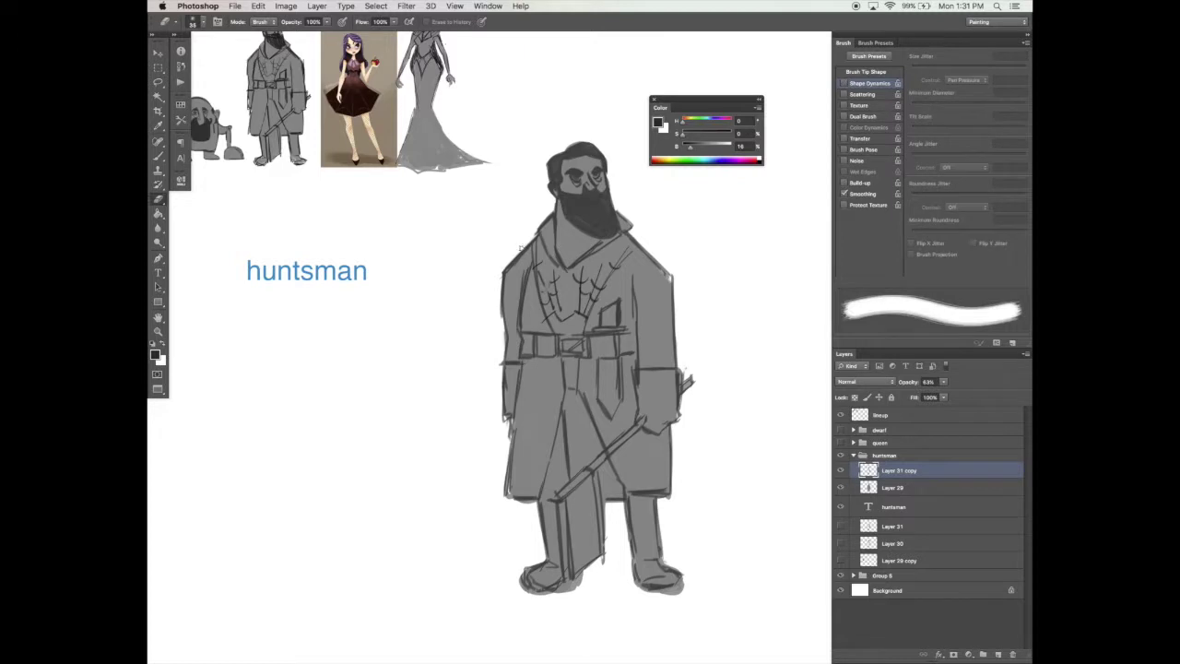
mouse_move(507, 268)
mouse_down()
mouse_move(530, 241)
mouse_move(524, 251)
mouse_up()
drag(686, 193, 688, 192)
key(b)
drag(506, 274, 532, 245)
key(e)
On the silhouette layer, Layer 29, fill the edge of the weapon-arm shoulder with grey sampled from the coat.
click(890, 487)
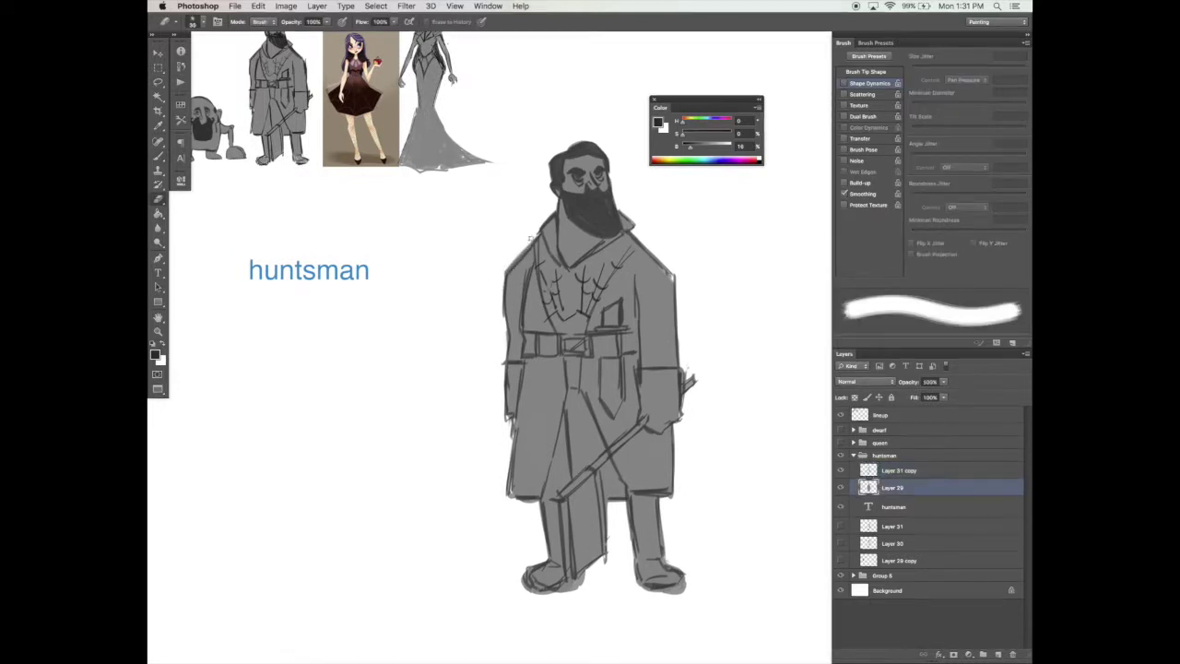
click(840, 471)
click(840, 471)
key(b)
alt+click(645, 262)
drag(644, 245, 673, 282)
key(e)
key(b)
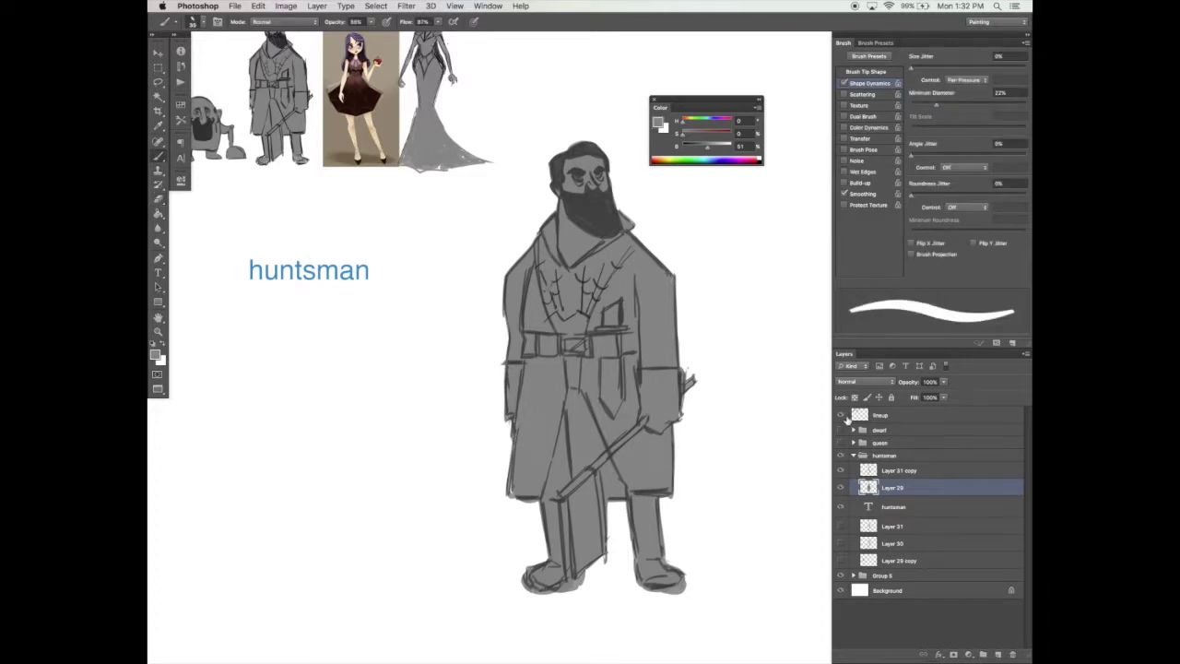
Paint over the rough lacing marks on the huntsman's chest with a larger brush in the coat's grey, comparing against the line layer.
key(bracketright)
key(bracketright)
drag(552, 276, 583, 316)
click(841, 471)
click(841, 471)
drag(611, 269, 586, 312)
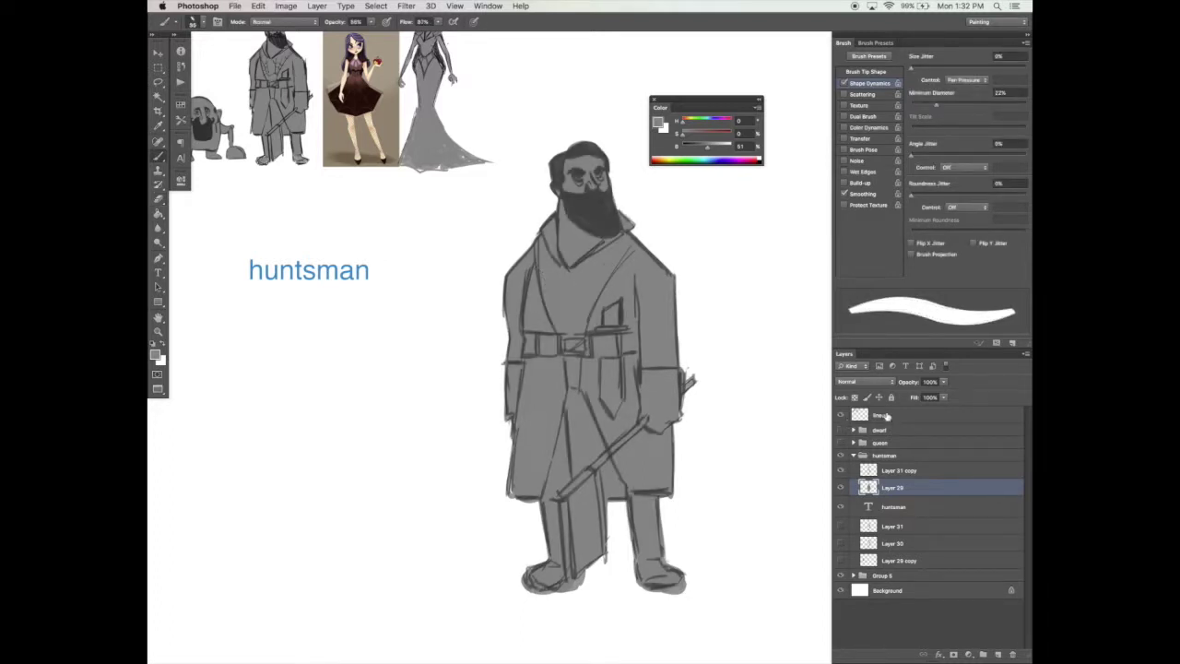
click(896, 471)
click(841, 471)
click(841, 471)
click(841, 472)
click(841, 472)
Erase the weapon stub sticking out behind the huntsman's hand on both the silhouette layer and the line layer.
key(e)
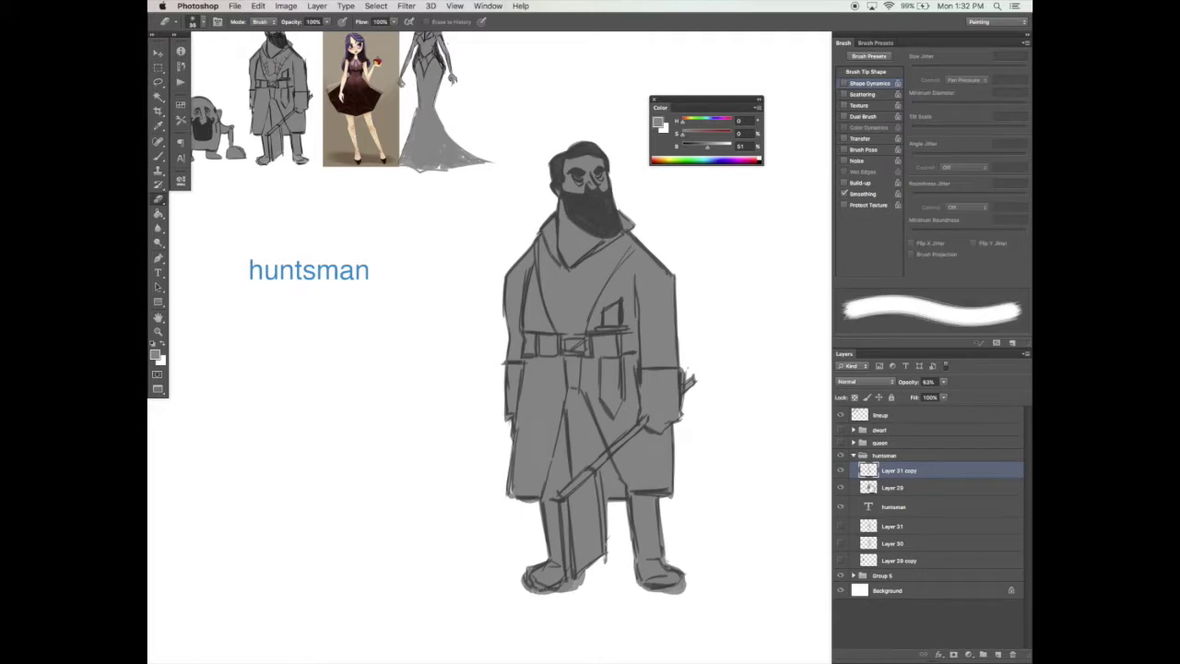
click(892, 488)
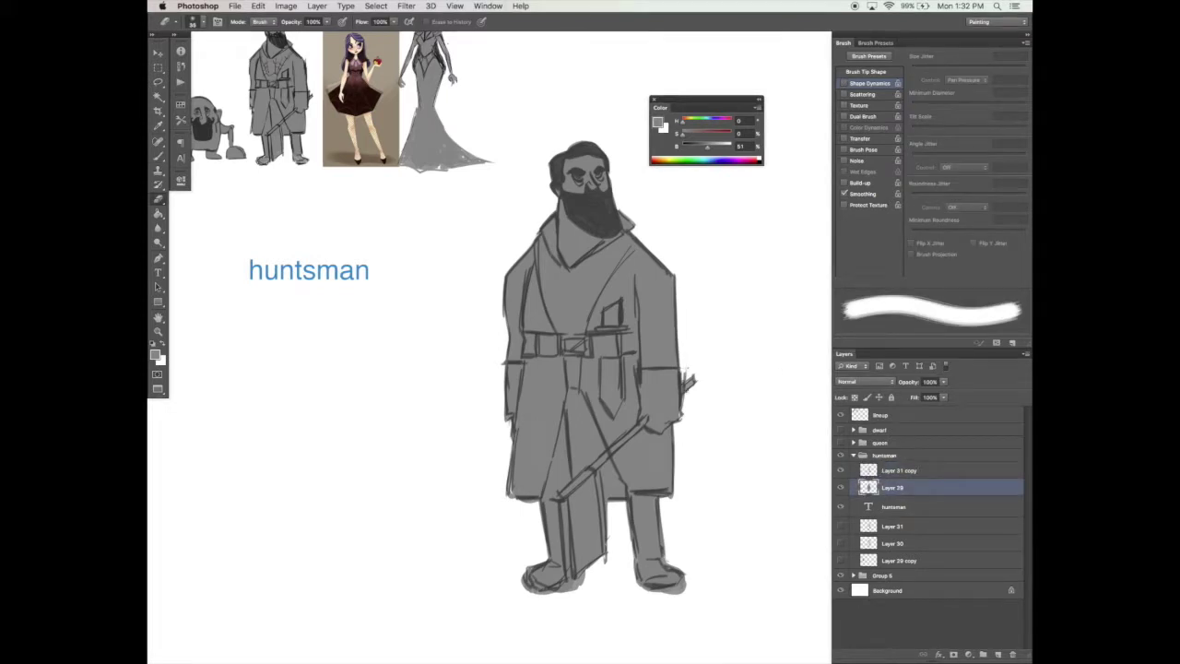
click(883, 471)
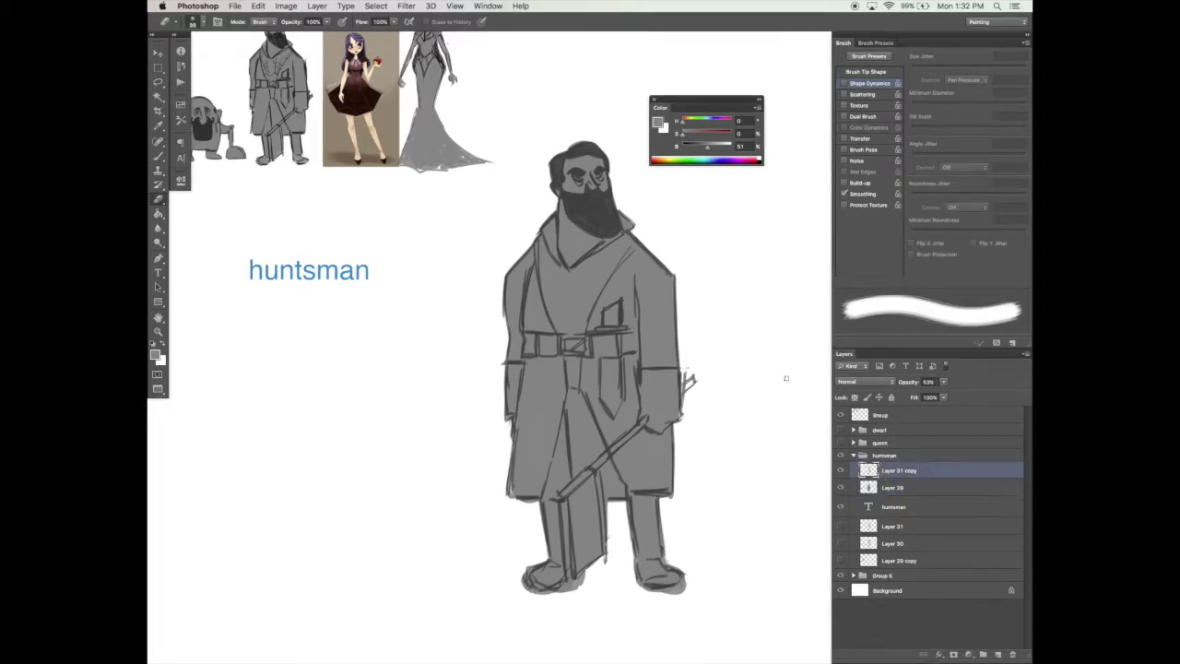
drag(688, 365, 682, 419)
Move the color picker clear of the figure and redraw the weapon arm's cuff as a wide flared shape in dark grey, 13% brightness.
key(b)
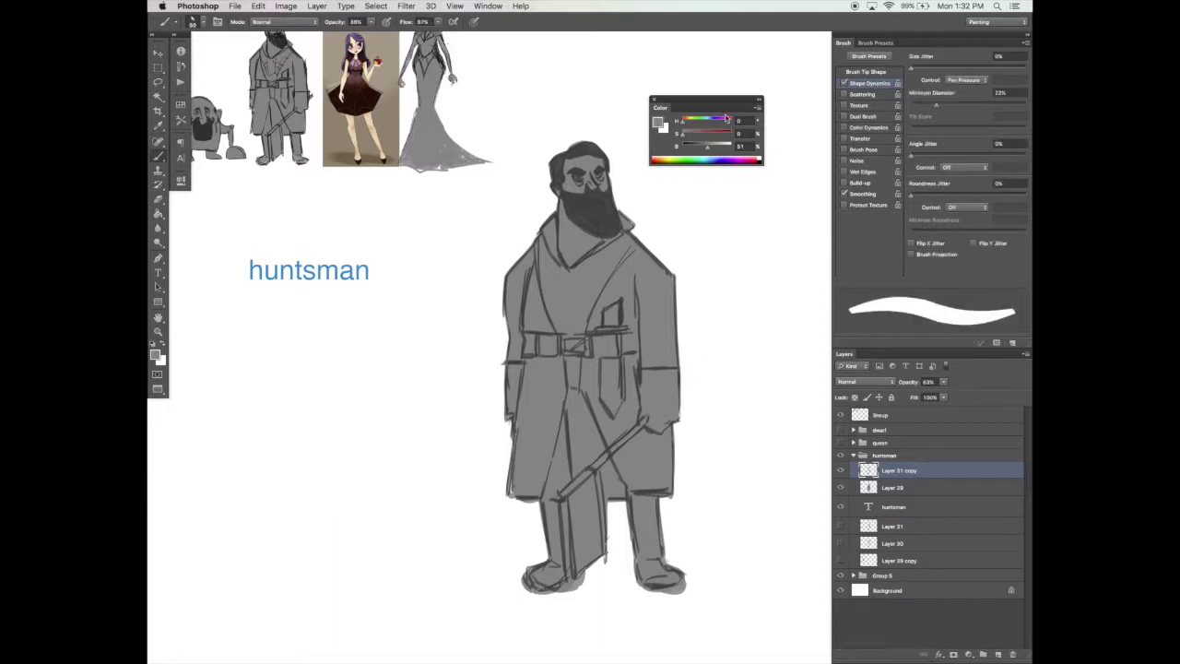
drag(727, 116, 794, 237)
drag(775, 270, 756, 271)
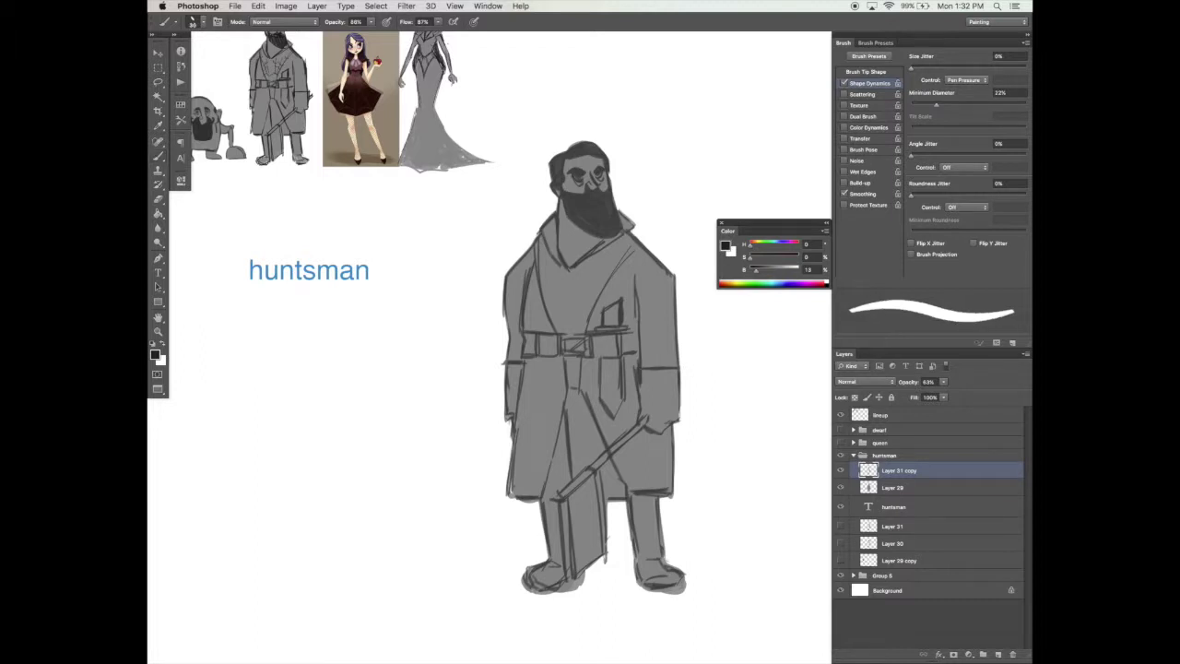
key(e)
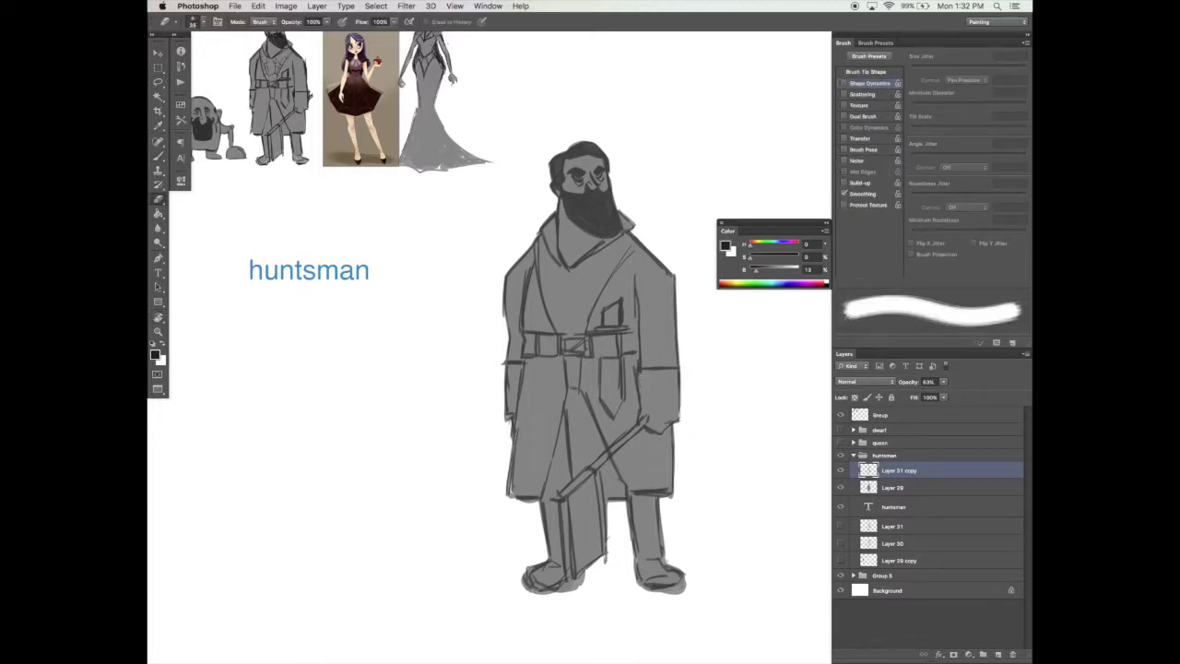
key(b)
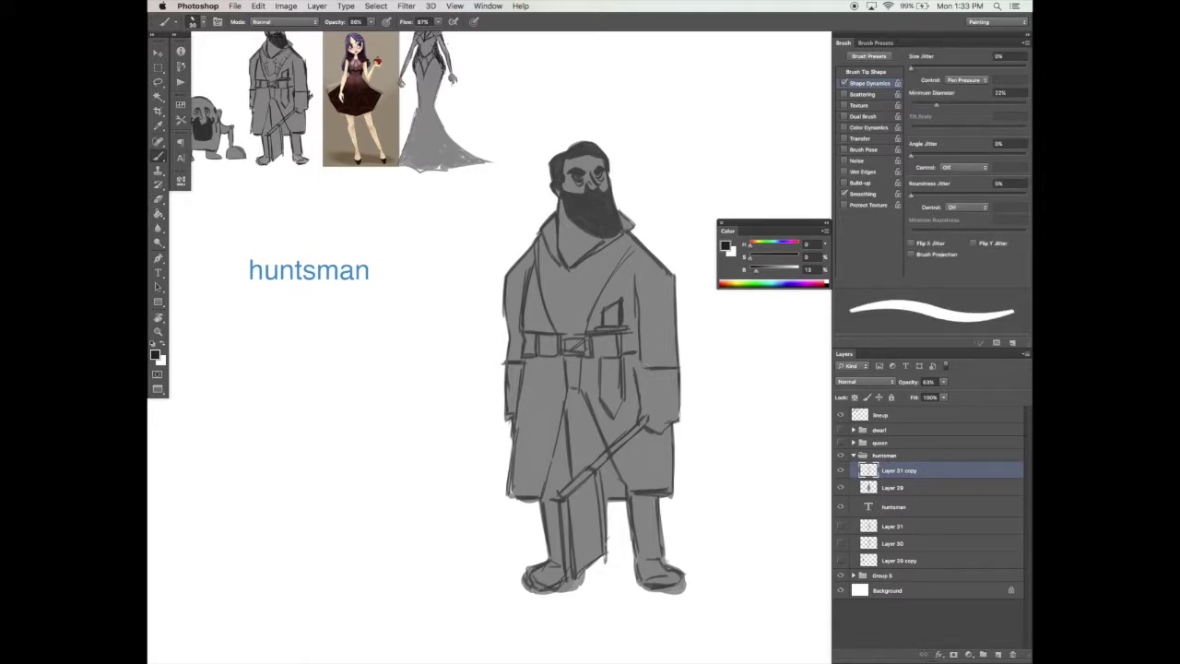
mouse_move(636, 368)
mouse_down()
mouse_move(685, 368)
mouse_move(679, 422)
mouse_up()
key(e)
key(b)
key(e)
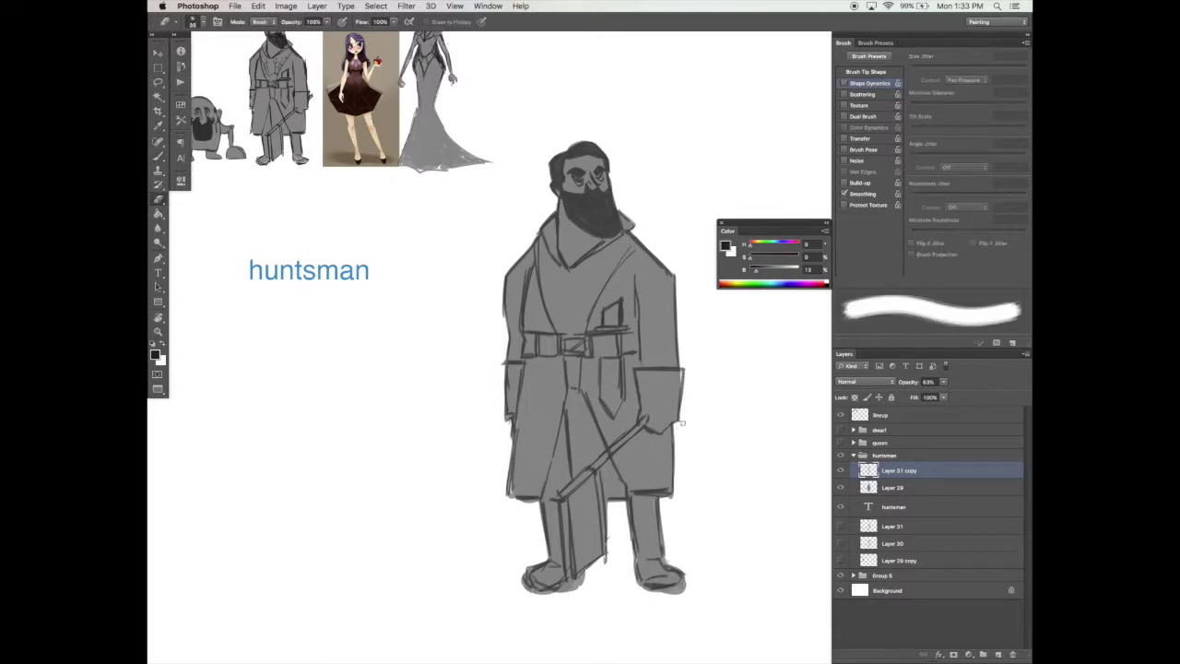
key(b)
key(e)
key(b)
drag(685, 364, 679, 421)
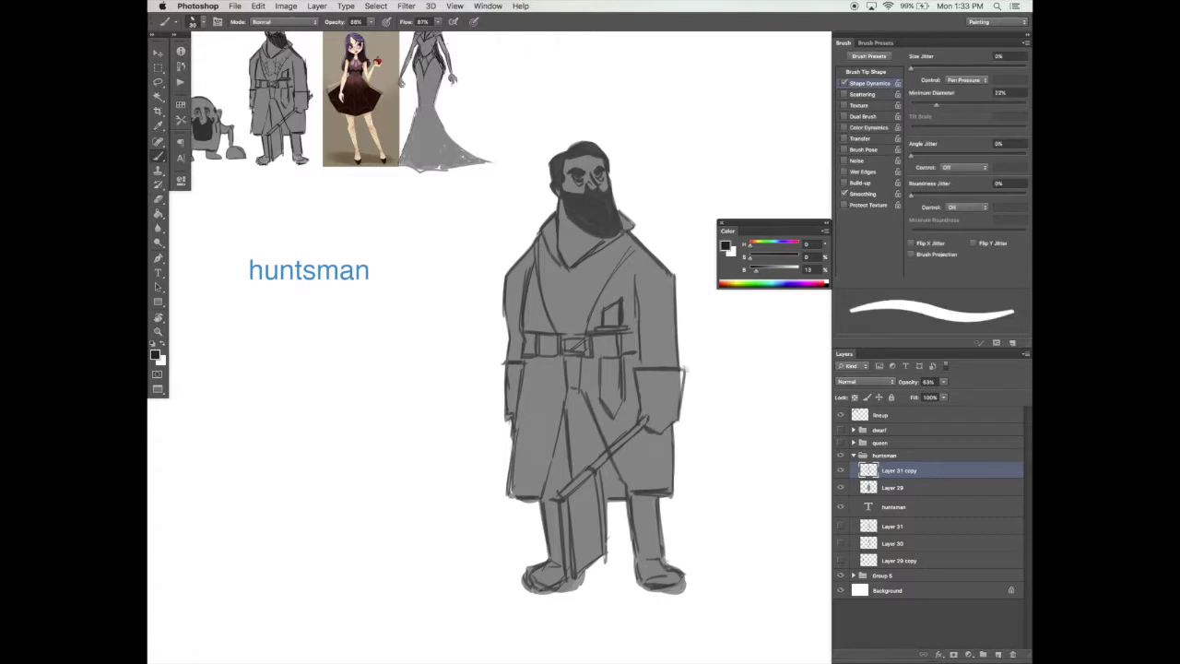
Fill the flared cuff out to its outline on Layer 29 with grey sampled from the coat.
click(841, 471)
click(841, 471)
click(893, 487)
alt+click(647, 360)
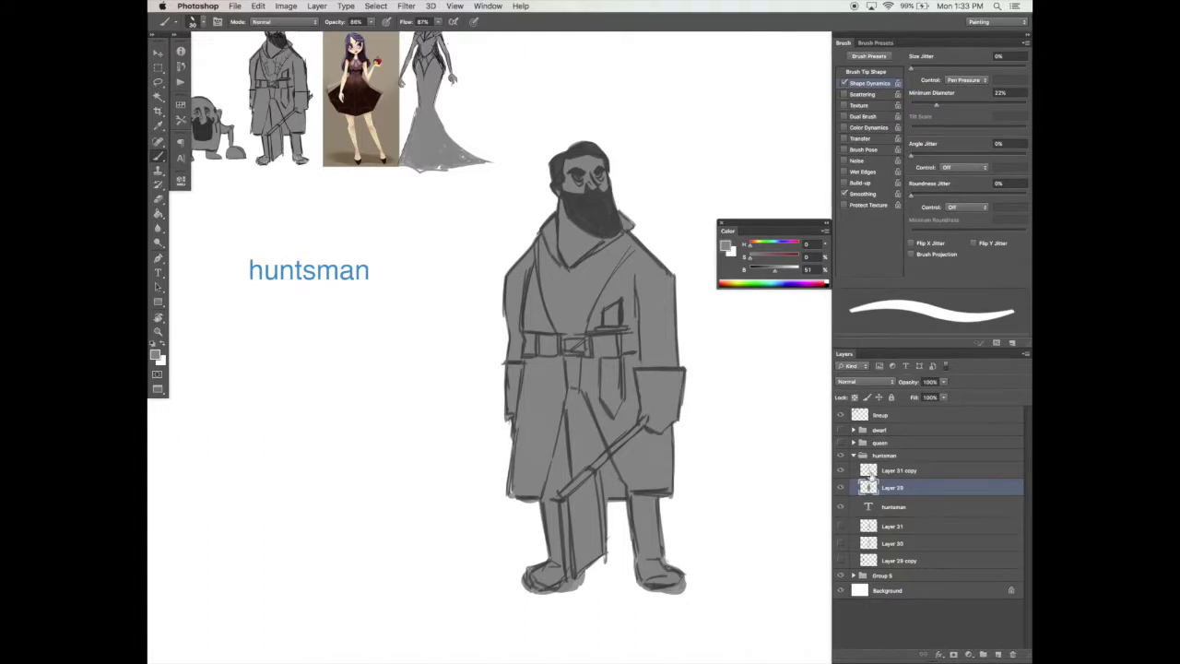
Return to the line layer and trim the cuff's outer edge and corner with a smaller eraser.
key(alt+])
key(e)
drag(710, 374, 709, 375)
key(b)
key(e)
key([)
key([)
key([)
key([)
key([)
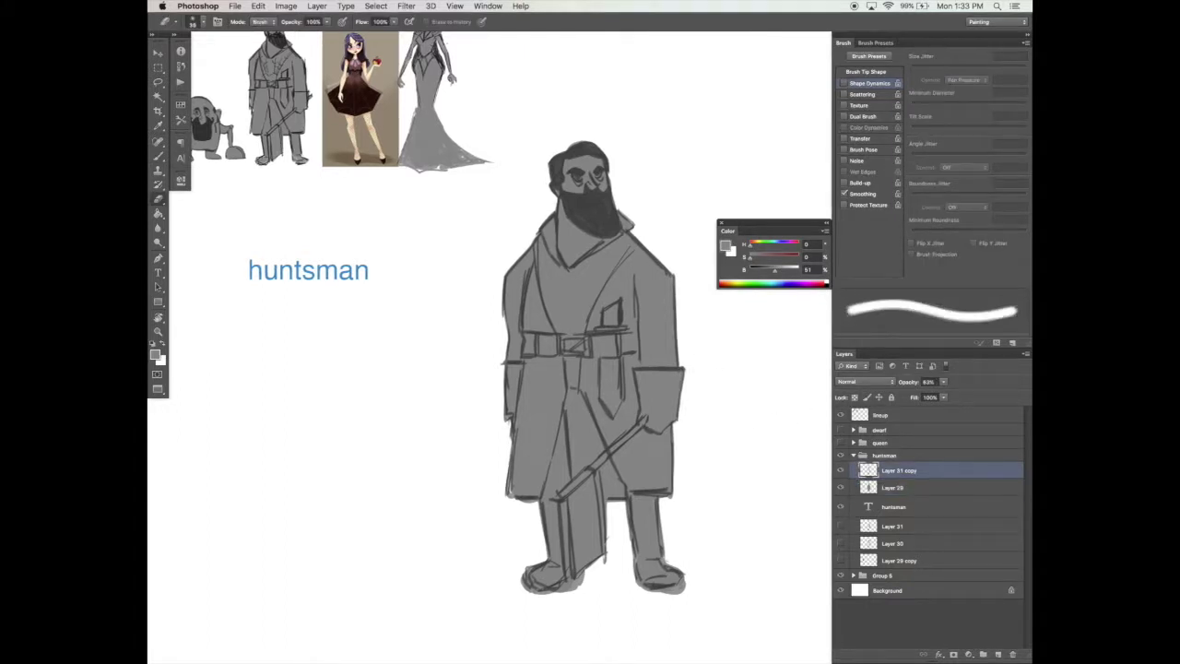
Erase the rough lines between chest and sleeves and redraw thinner sleeve seams on both sides in sampled dark grey.
key(b)
key(e)
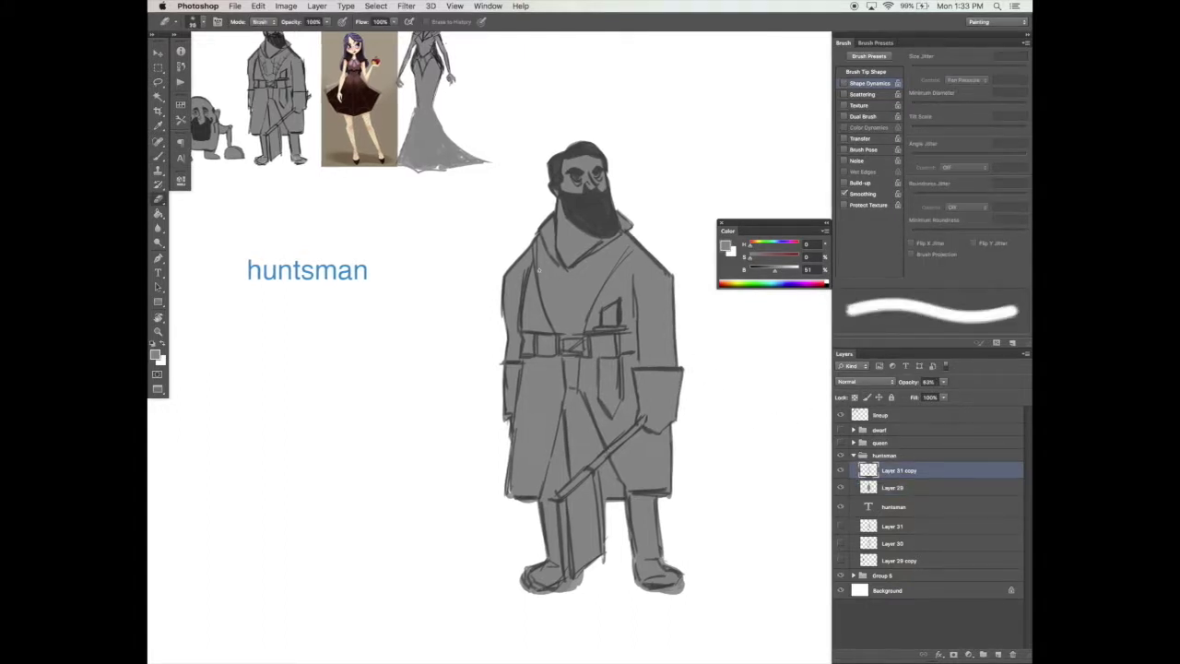
key(b)
alt+click(523, 283)
key(super+z)
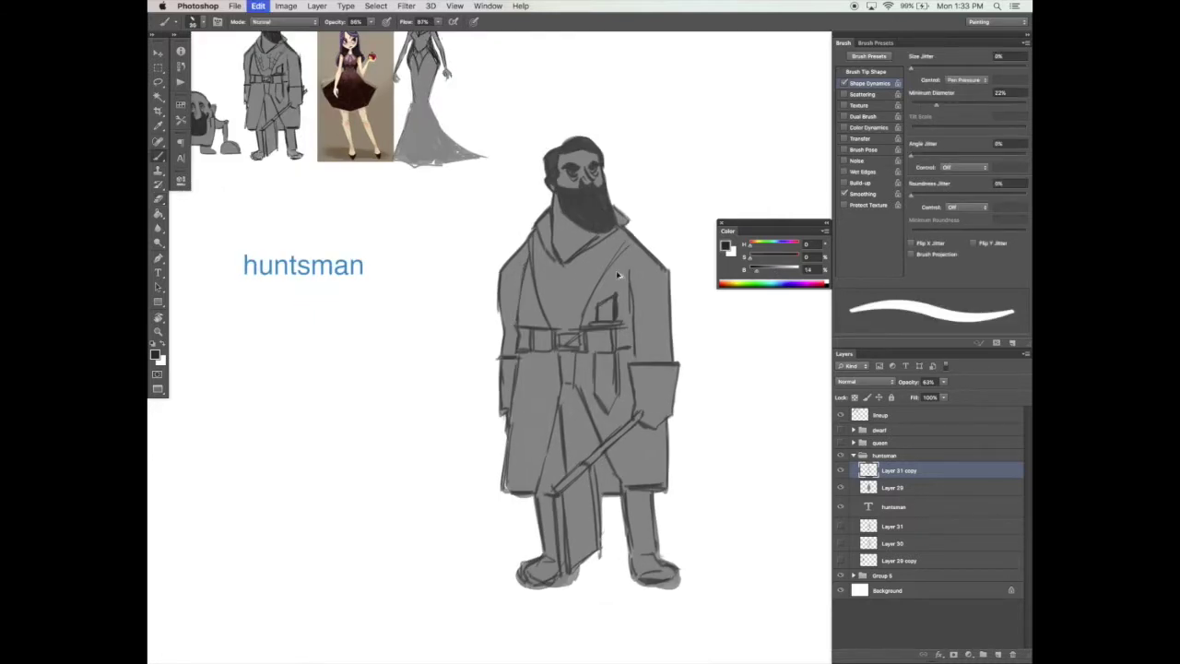
key([)
drag(528, 263, 519, 311)
key(e)
key(b)
drag(629, 273, 632, 320)
key(e)
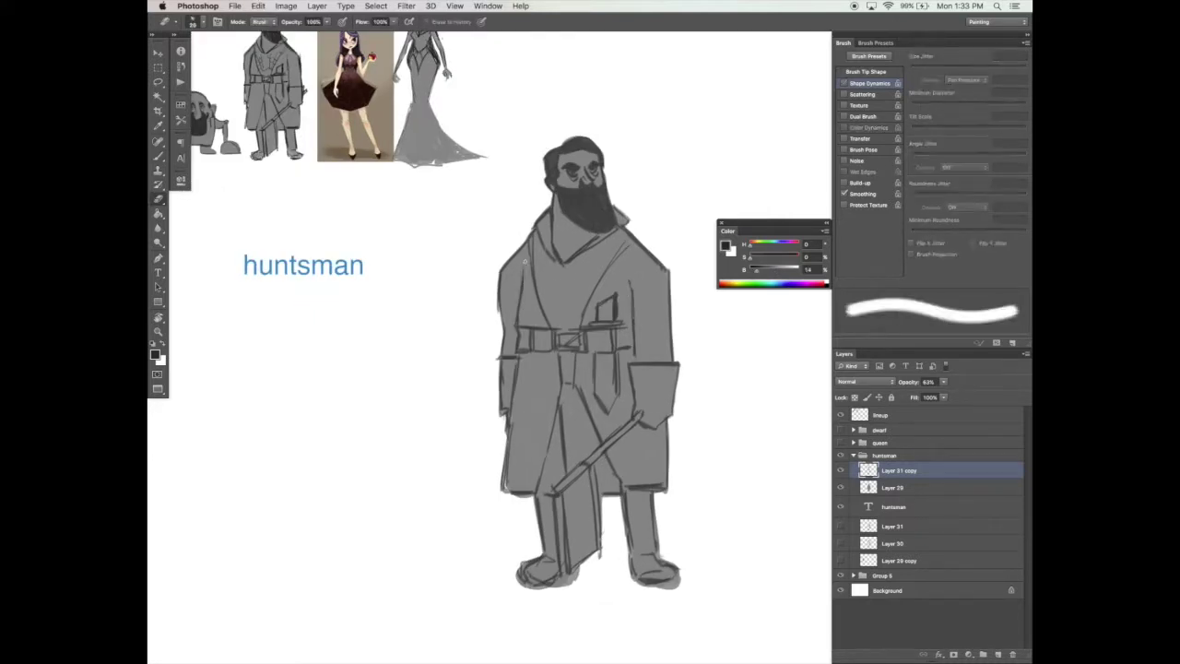
key(b)
drag(533, 241, 530, 265)
Clean up the belt's upper edge and erase the diagonal marks inside the buckle.
key(e)
mouse_move(518, 337)
mouse_down()
mouse_move(525, 350)
mouse_move(550, 330)
mouse_up()
key(b)
key(e)
key(b)
key(e)
key(b)
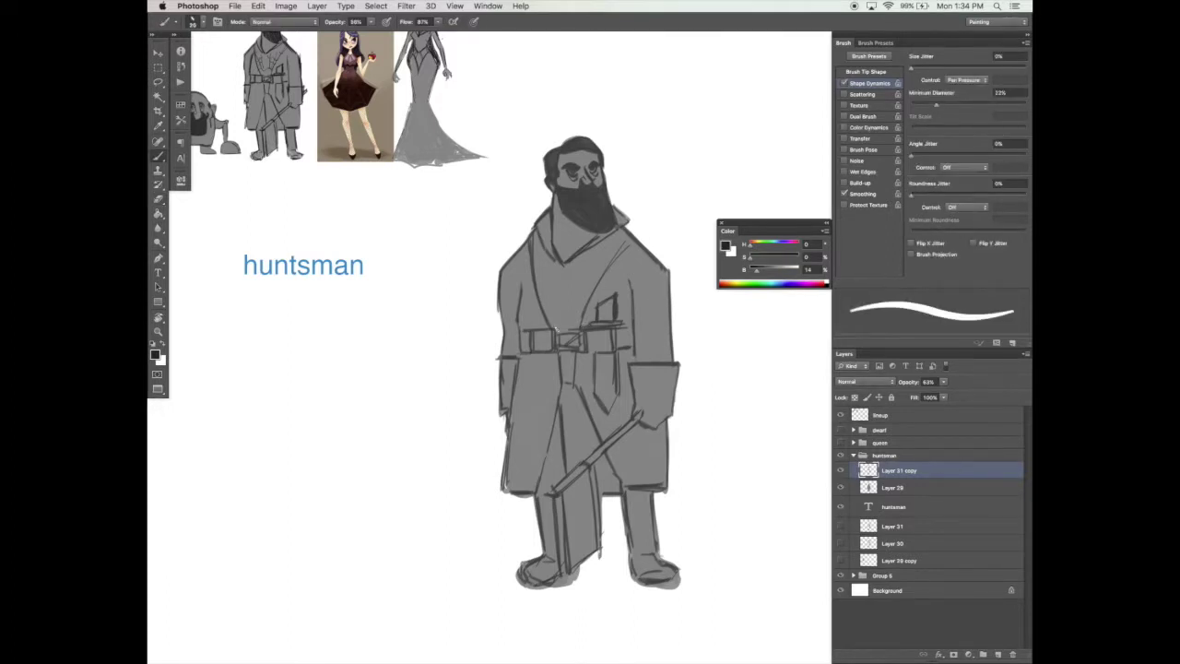
key(e)
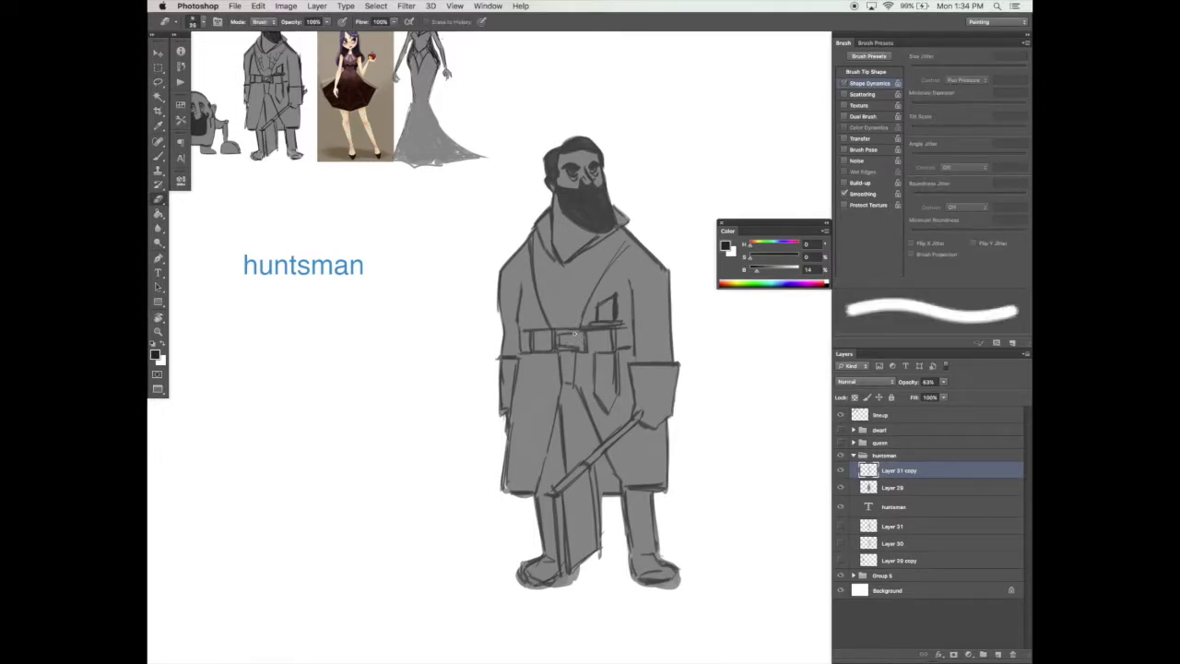
Draw the buckle's centre and shade the belt dark on both sides of it with close strokes.
key(b)
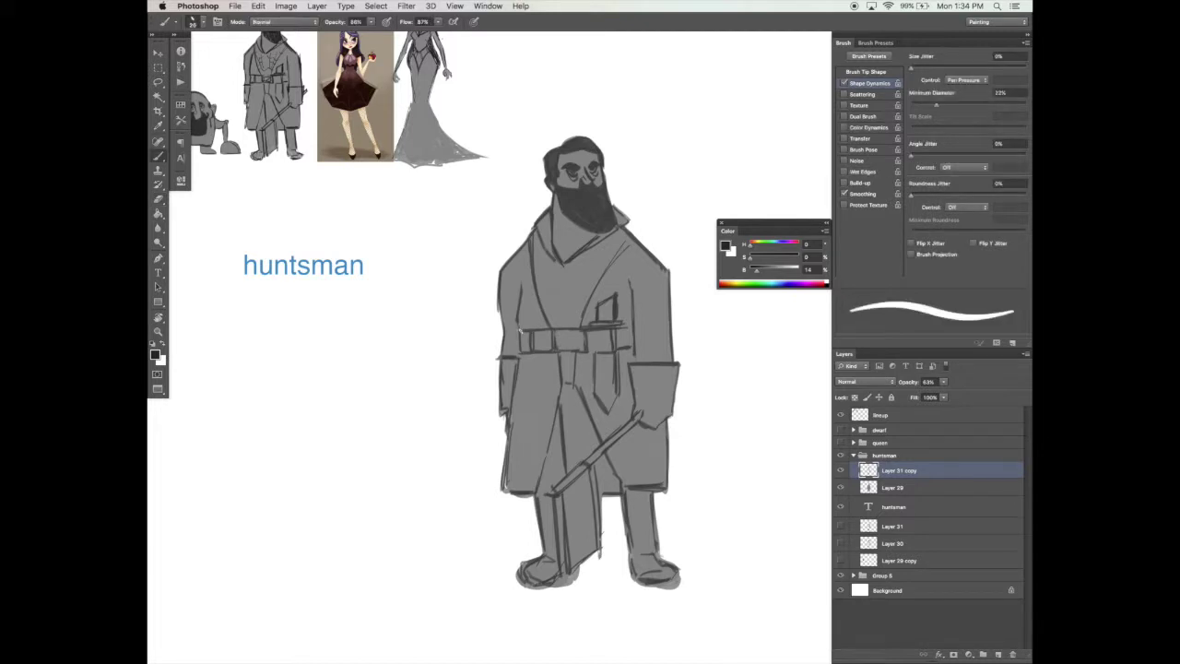
mouse_move(523, 338)
mouse_down()
mouse_move(528, 349)
mouse_move(552, 343)
mouse_up()
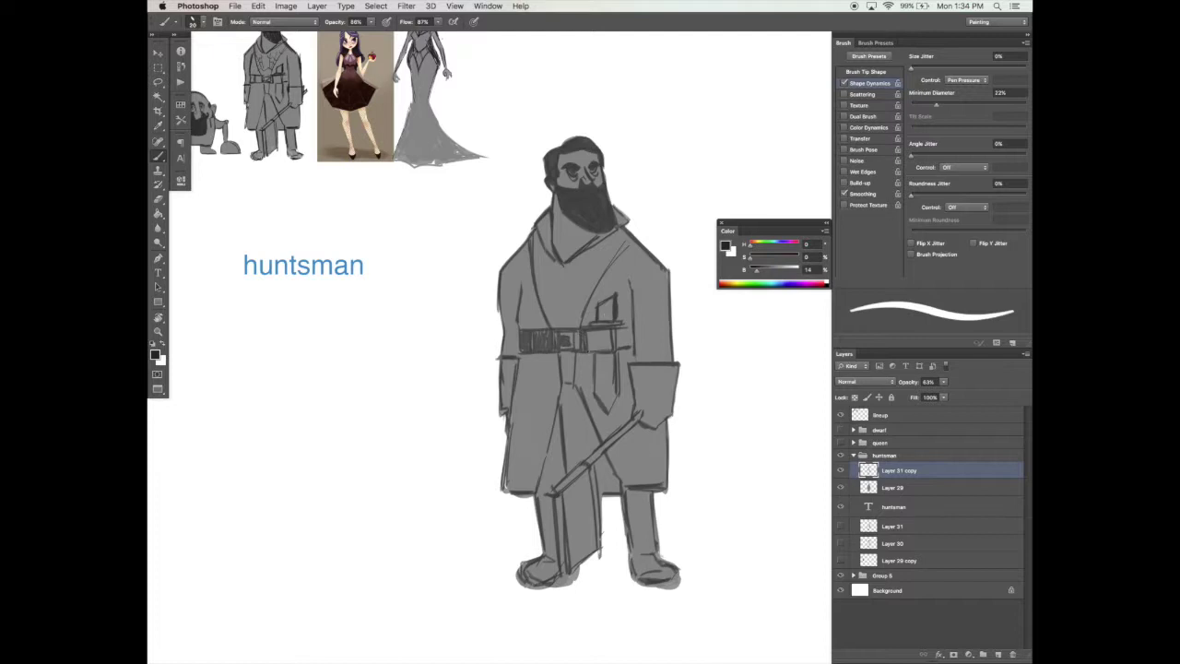
drag(591, 335, 631, 347)
Erase the angular shape above the belt with a larger eraser and sketch a small star-shaped outline in its place.
key(e)
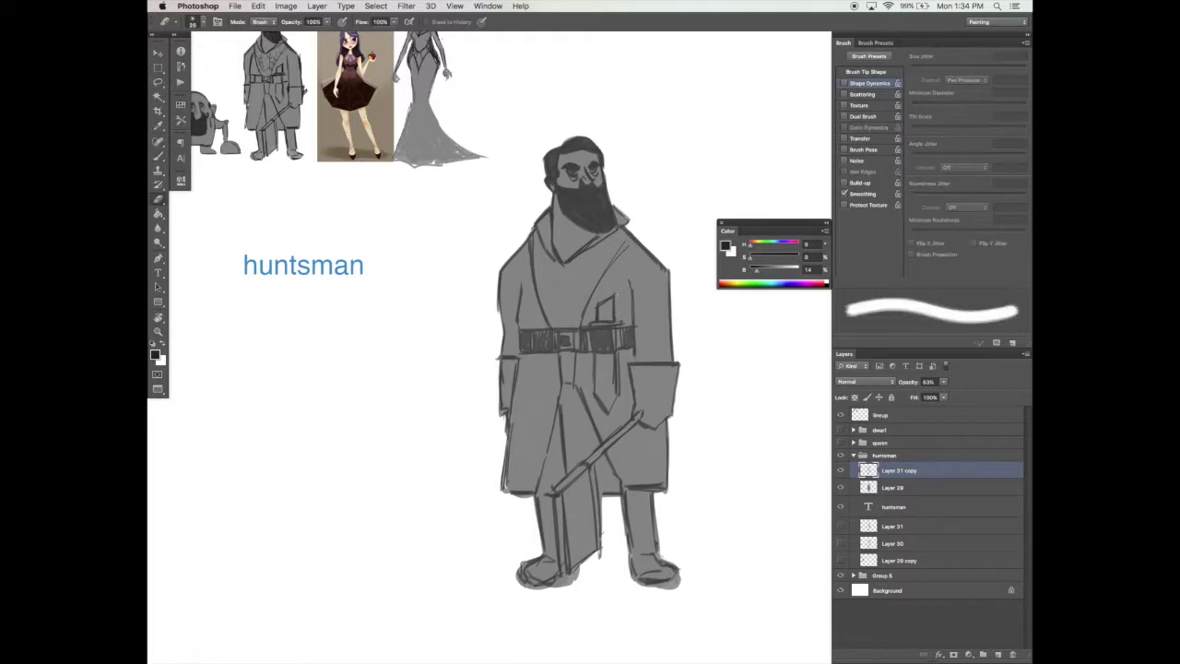
key(bracketright)
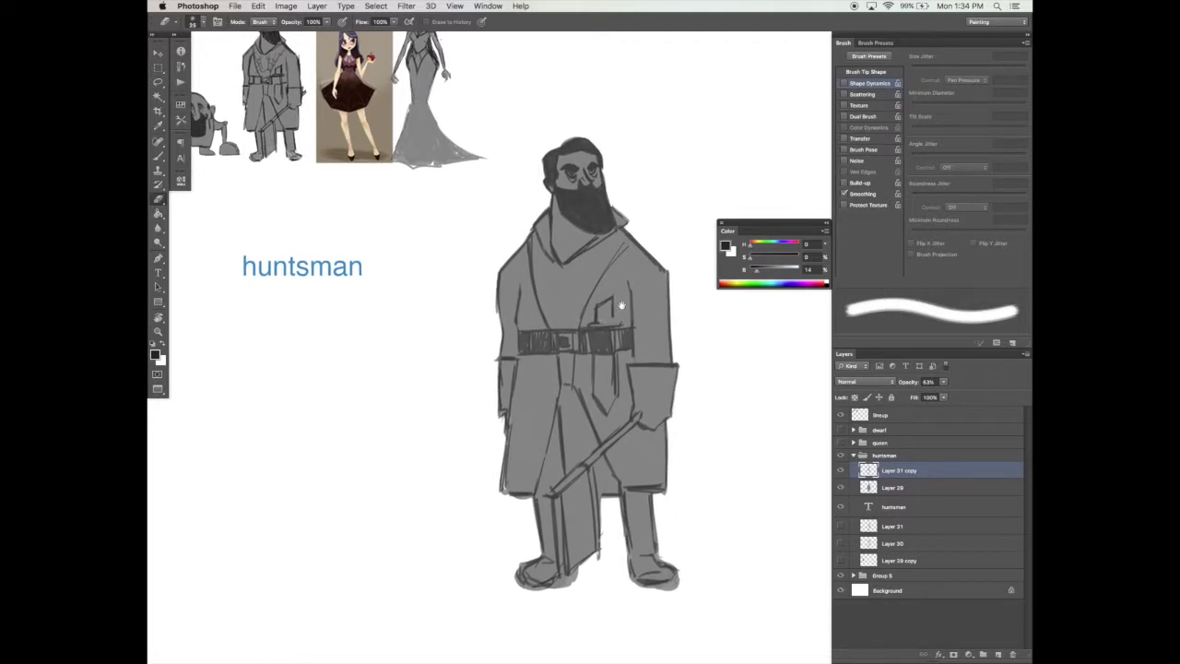
drag(615, 296, 612, 309)
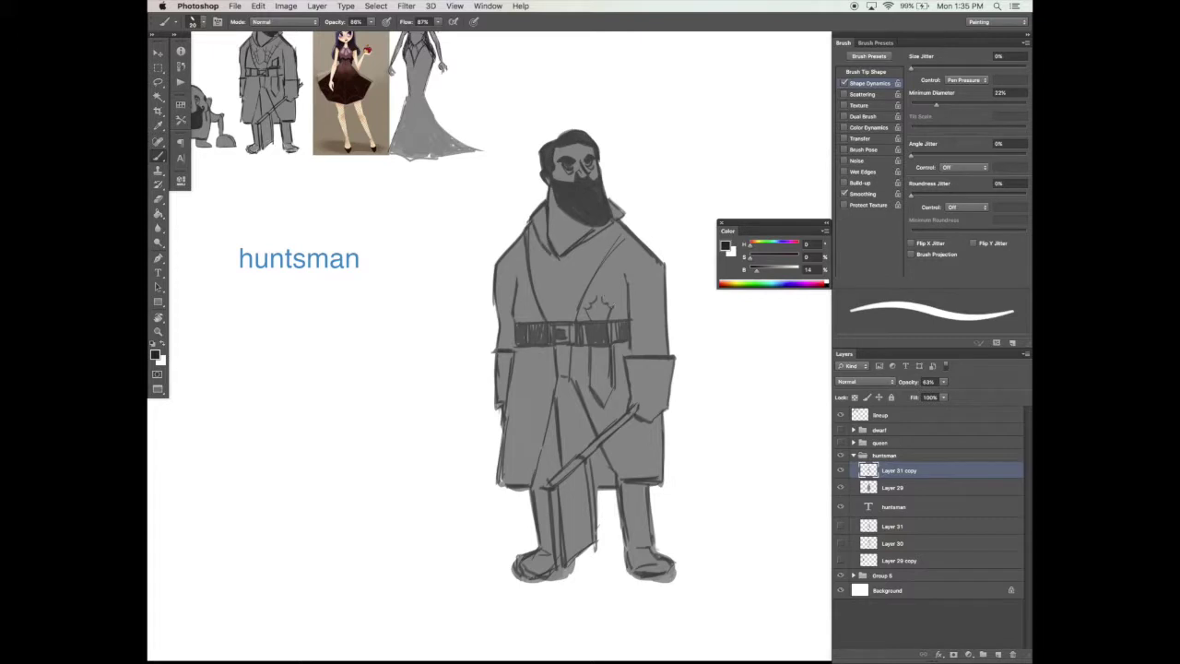
drag(618, 289, 618, 284)
Erase the doubled line of the pointed flap hanging below the belt and redraw its side as a single clean edge.
key(e)
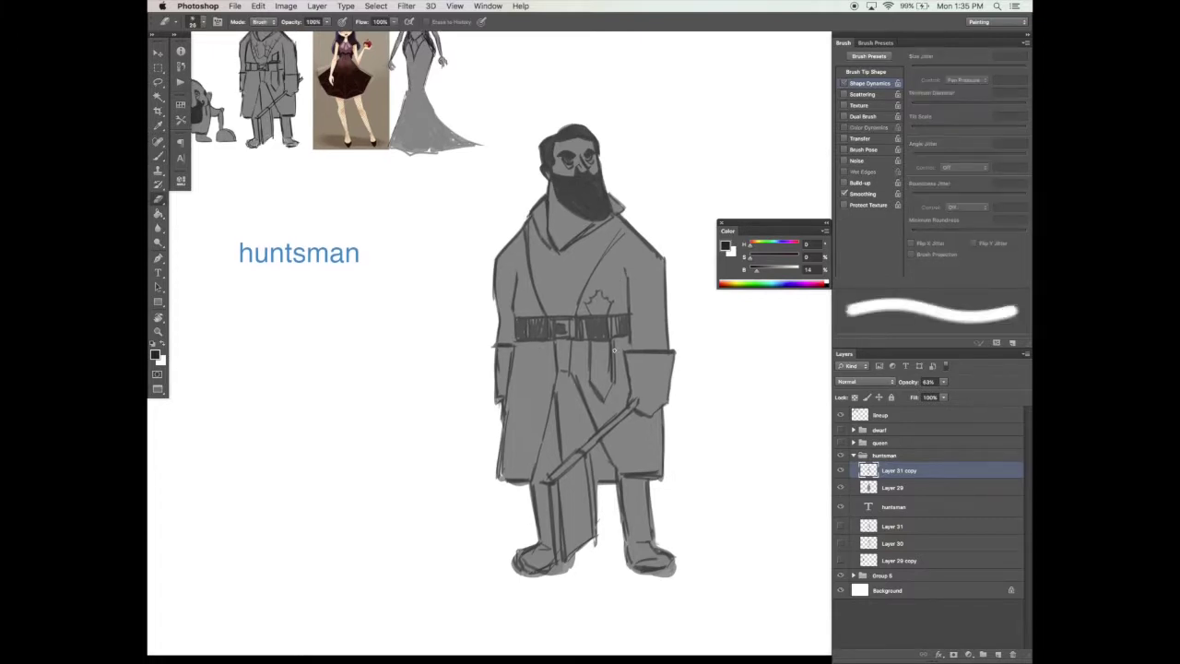
key(b)
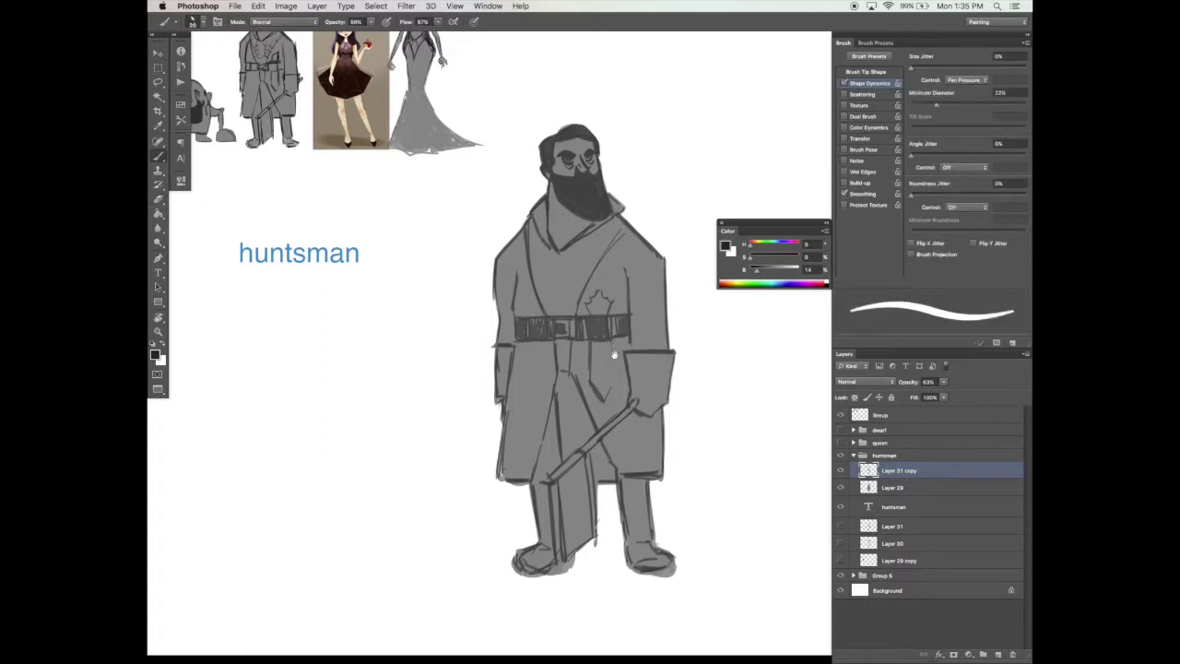
scroll(614, 360, down, 2)
key(e)
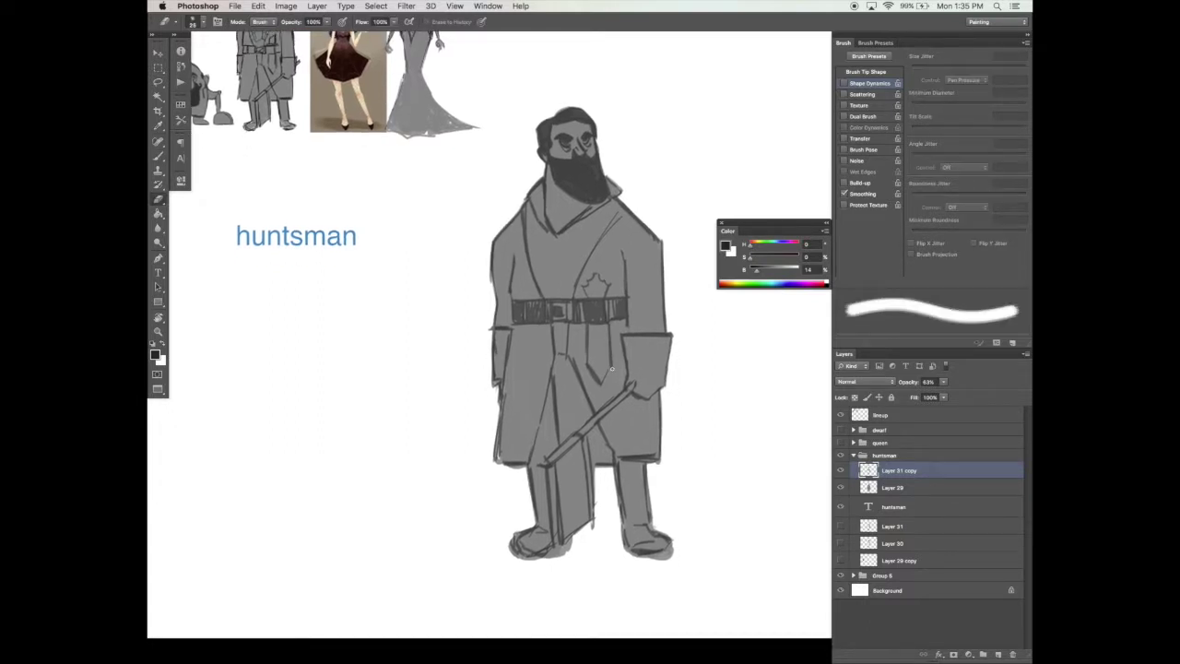
key(b)
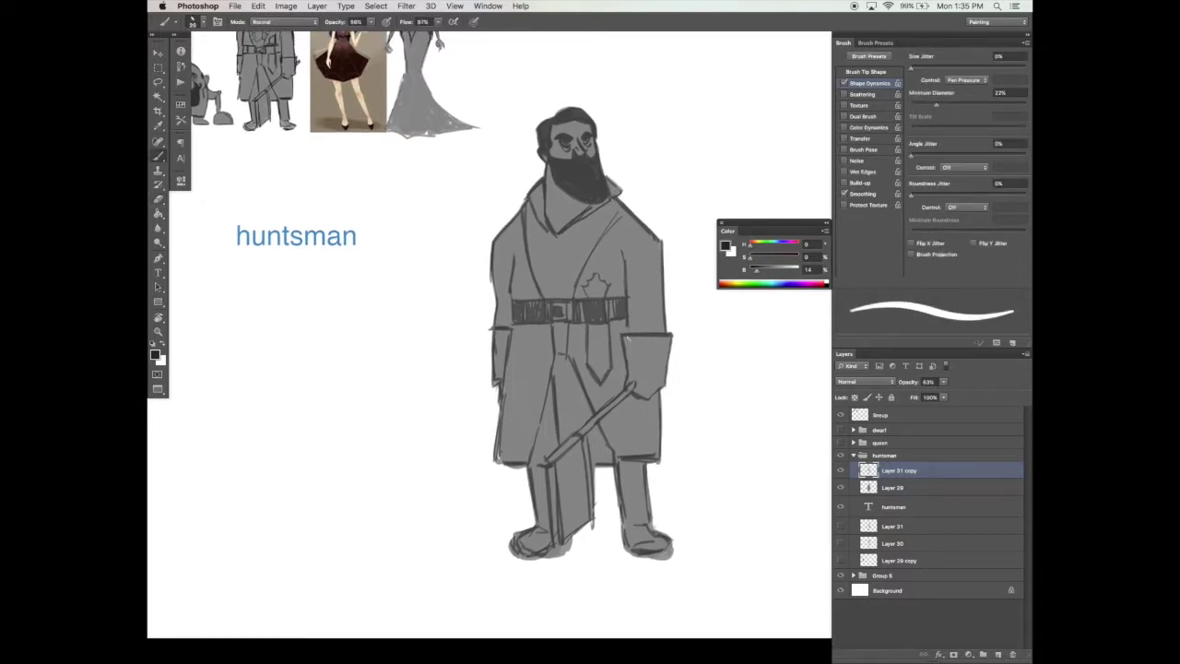
Erase the rough boot lines beside the lower corner of the axe blade.
scroll(643, 322, down, 3)
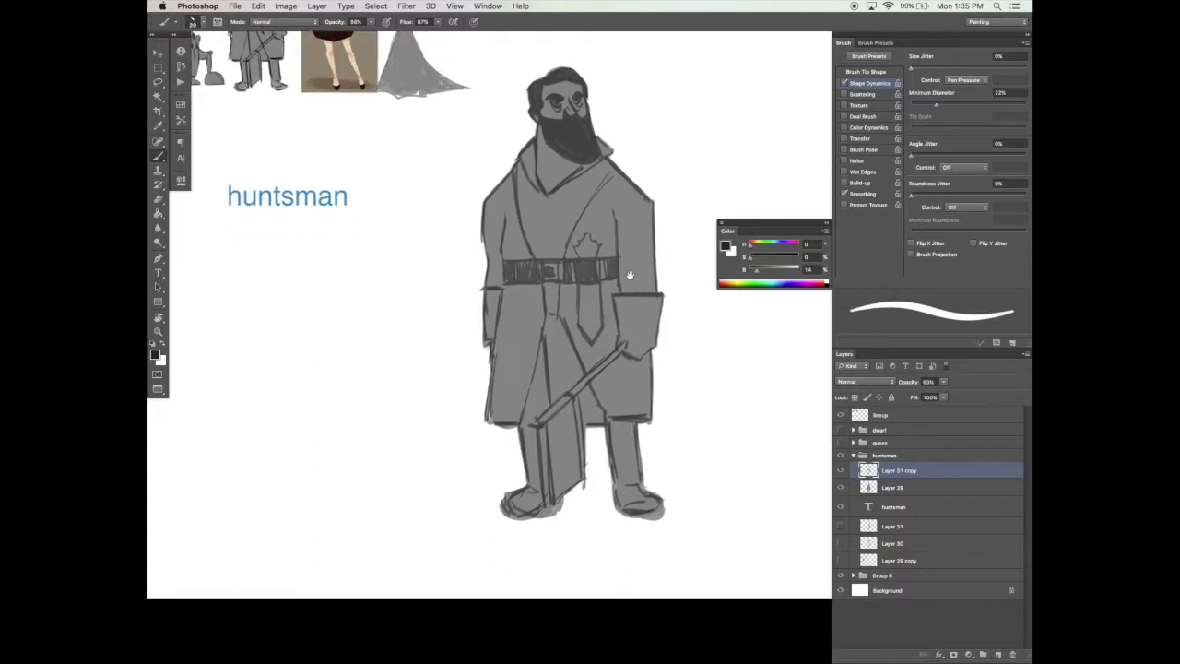
key(e)
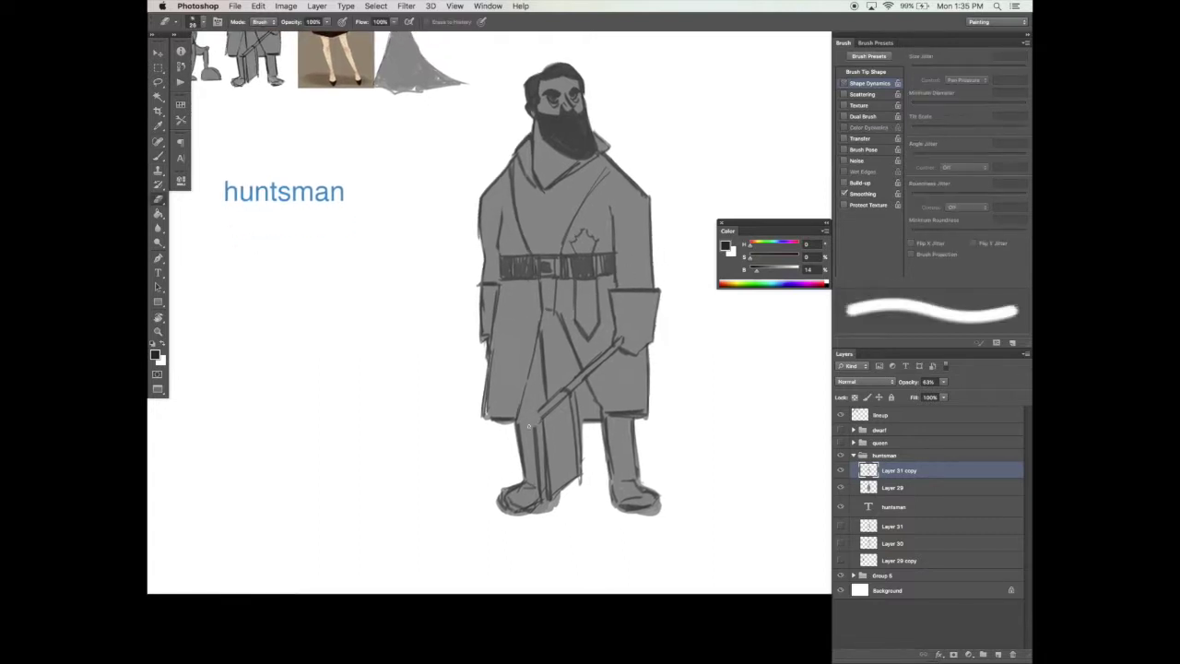
mouse_move(544, 503)
mouse_down()
mouse_move(542, 487)
mouse_move(529, 503)
mouse_up()
Erase the rough edge of the axe blade nearest the gap between the legs and redraw it as a straight line.
scroll(567, 312, down, 1)
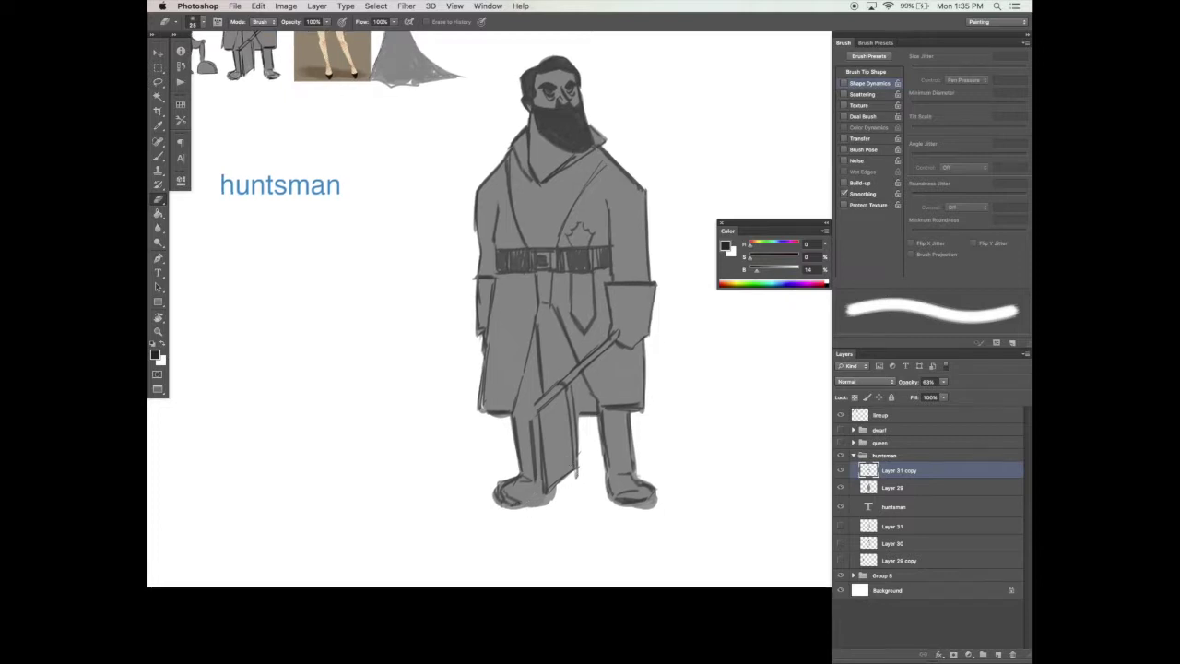
drag(567, 403, 576, 457)
mouse_move(574, 403)
mouse_down()
mouse_move(577, 457)
mouse_move(572, 417)
mouse_up()
key(b)
drag(571, 377, 573, 456)
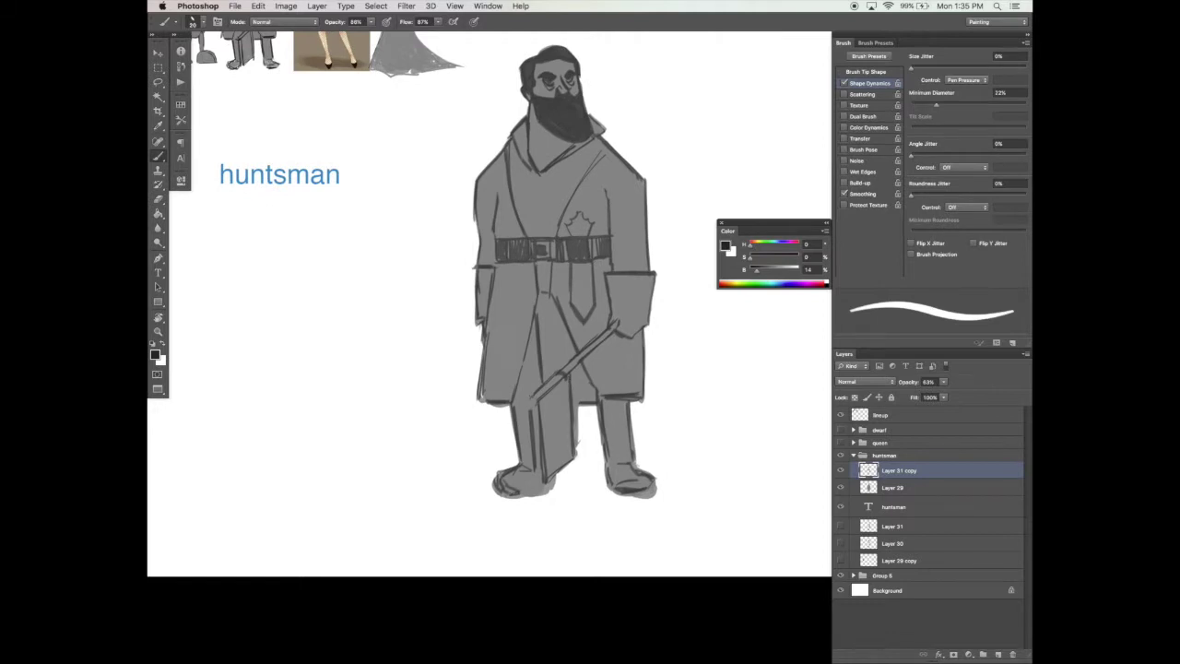
Clean up where the axe handle meets the blade, and redraw the coat's outer edge and the blade's back and lower edges.
drag(530, 400, 536, 408)
key(e)
mouse_move(534, 415)
mouse_down()
mouse_move(538, 481)
mouse_move(539, 422)
mouse_up()
key(b)
key(e)
mouse_move(536, 397)
mouse_down()
mouse_move(541, 457)
mouse_move(532, 419)
mouse_up()
key(b)
key(e)
key(b)
drag(473, 299, 463, 380)
drag(525, 462, 561, 437)
drag(523, 385, 526, 461)
Trim the stray grey fill beside the huntsman's axe blade on Layer 29.
click(894, 487)
key(e)
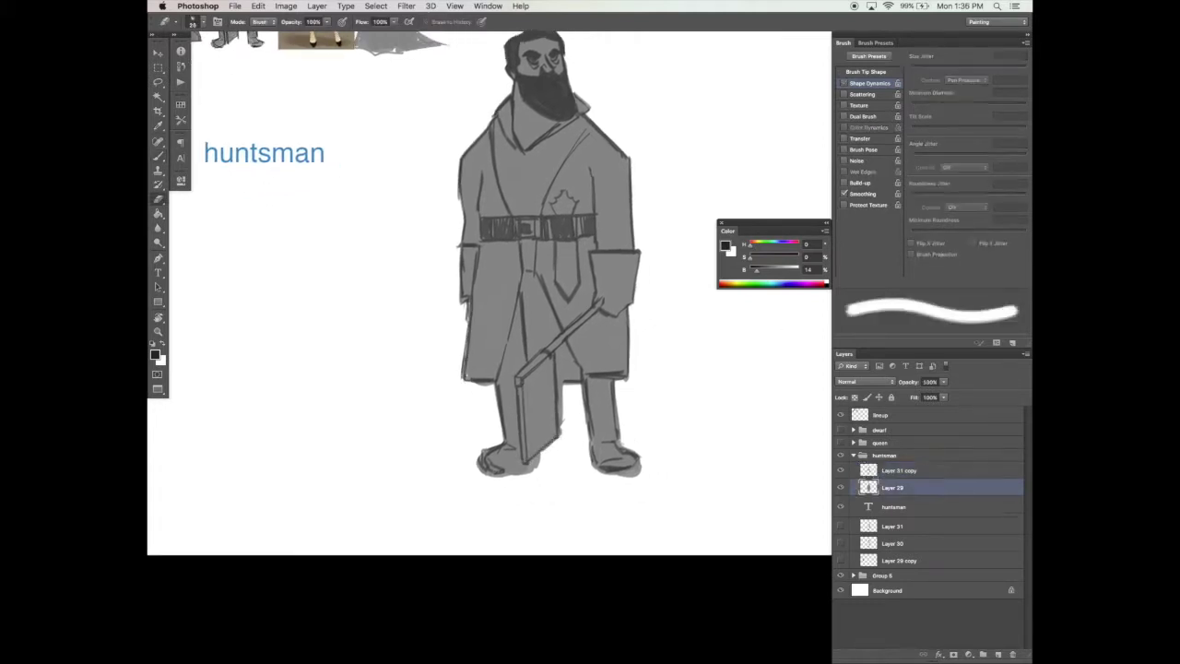
key(b)
alt+click(490, 315)
key(e)
key(b)
key(e)
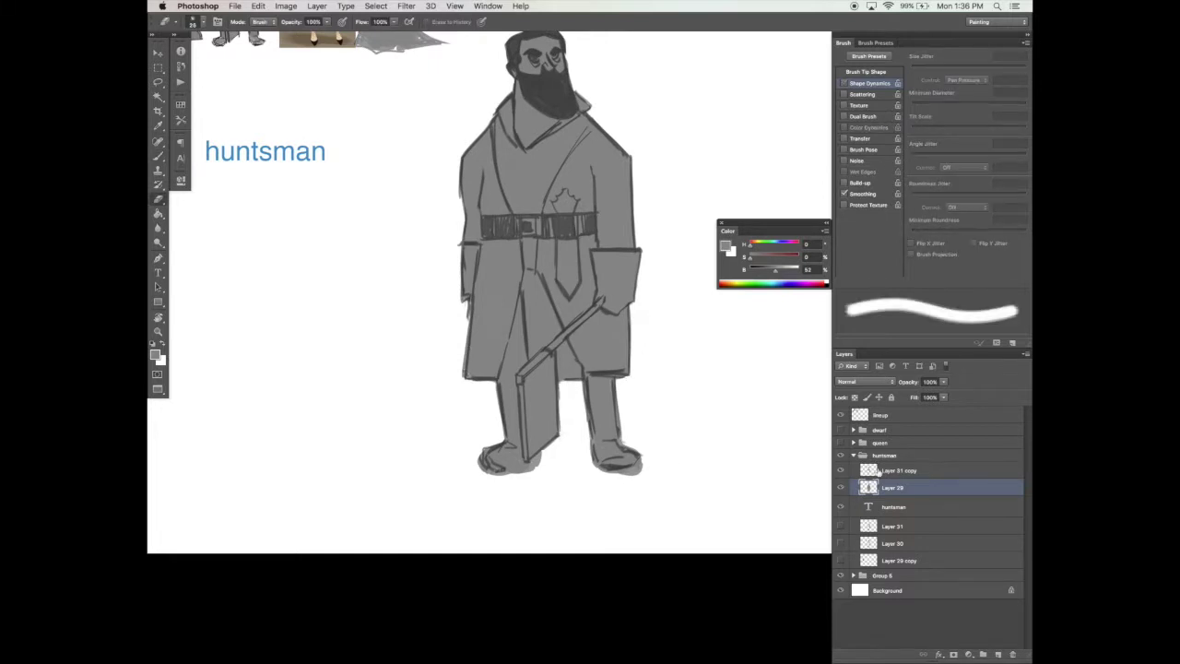
On the line layer, redraw the outline of the boot behind the axe blade and add a line across its shaft.
key(alt+bracketright)
key(b)
alt+click(523, 452)
mouse_move(492, 446)
mouse_down()
mouse_move(481, 456)
mouse_move(533, 472)
mouse_move(542, 452)
mouse_up()
drag(502, 400, 520, 401)
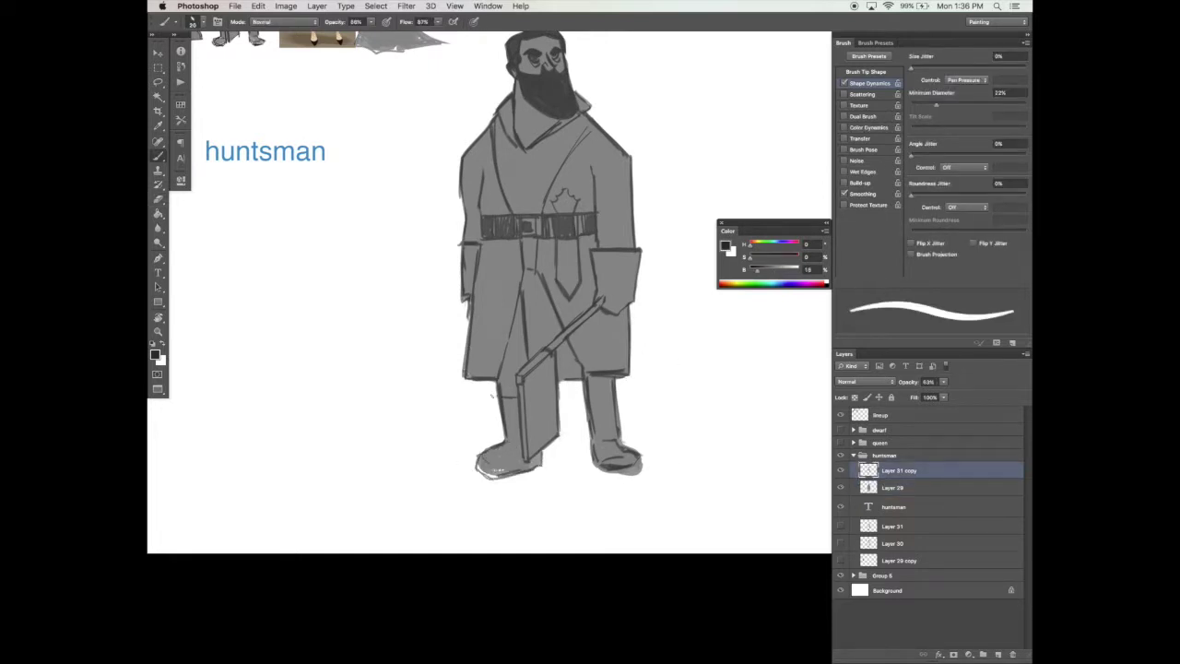
Erase the rough outlines of the huntsman's other leg and boot, leaving only the grey fill.
key(e)
drag(601, 461, 639, 451)
drag(646, 411, 618, 439)
key(b)
key(e)
drag(585, 376, 592, 457)
Erase the flared coat-opening lines, redraw the opening as two straight lines down to the axe, and extend the coat hem beside the blade.
drag(538, 271, 578, 375)
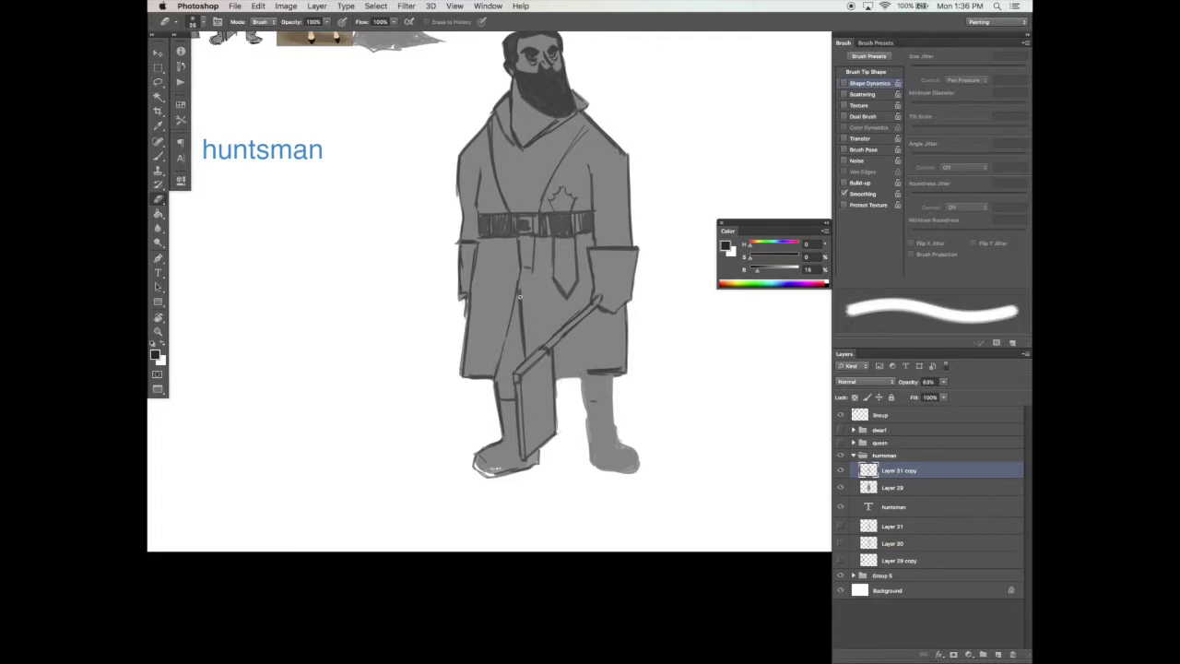
drag(520, 271, 496, 375)
key(b)
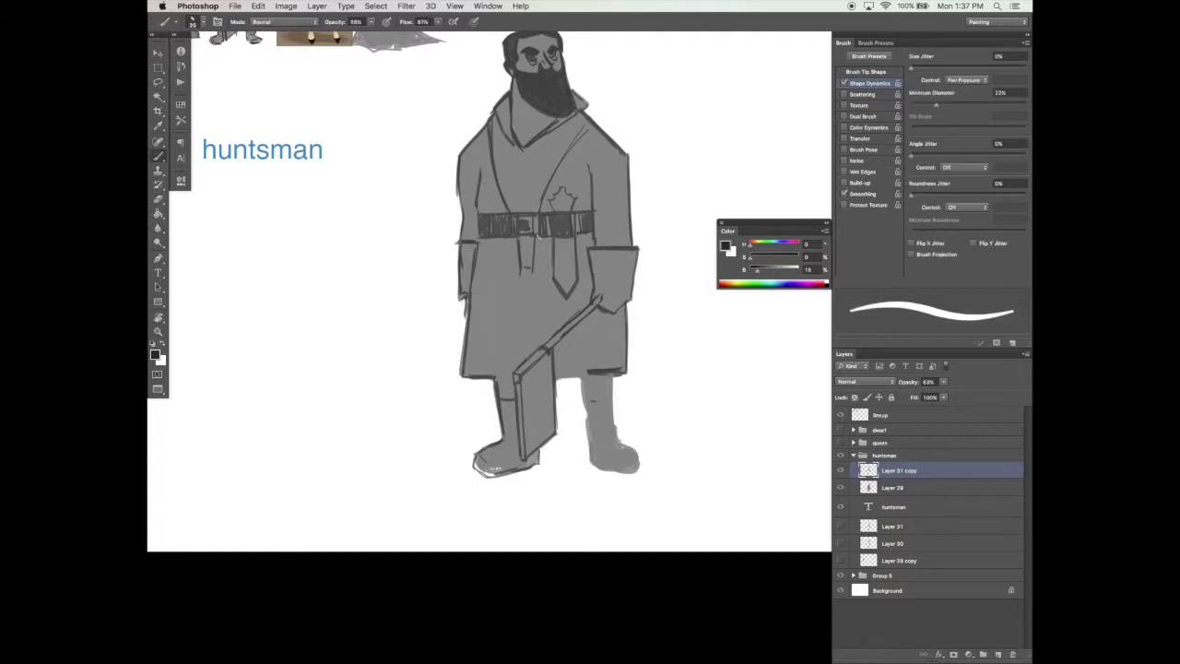
scroll(525, 277, up, 1)
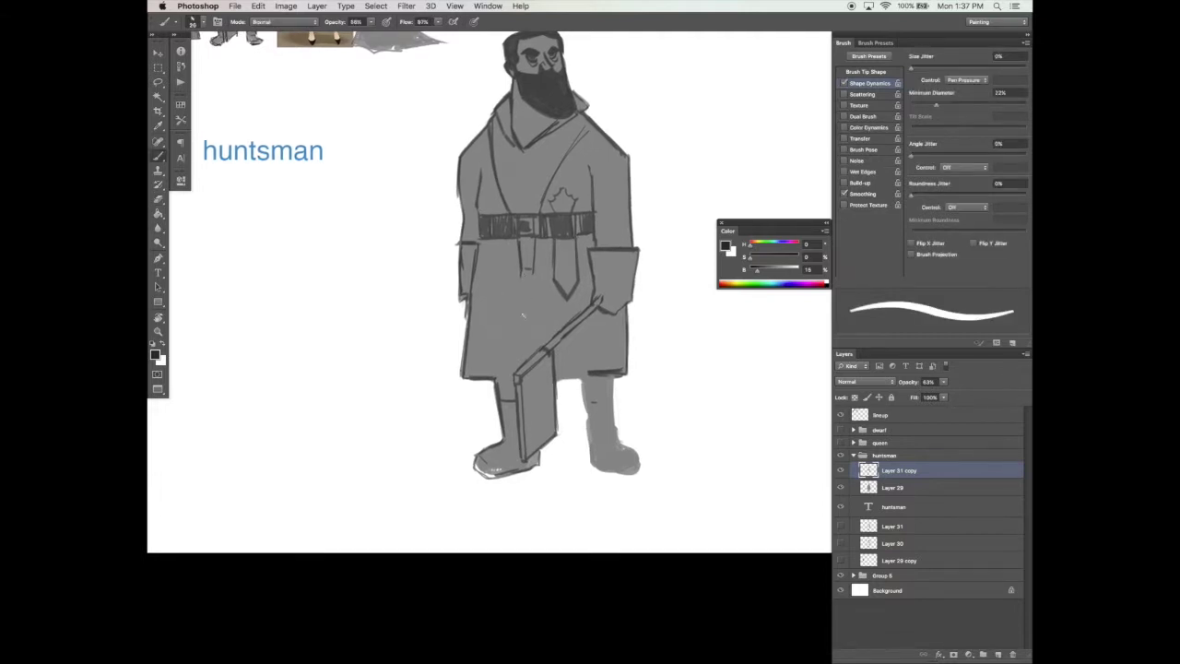
drag(522, 269, 525, 355)
drag(554, 371, 587, 374)
drag(536, 270, 534, 341)
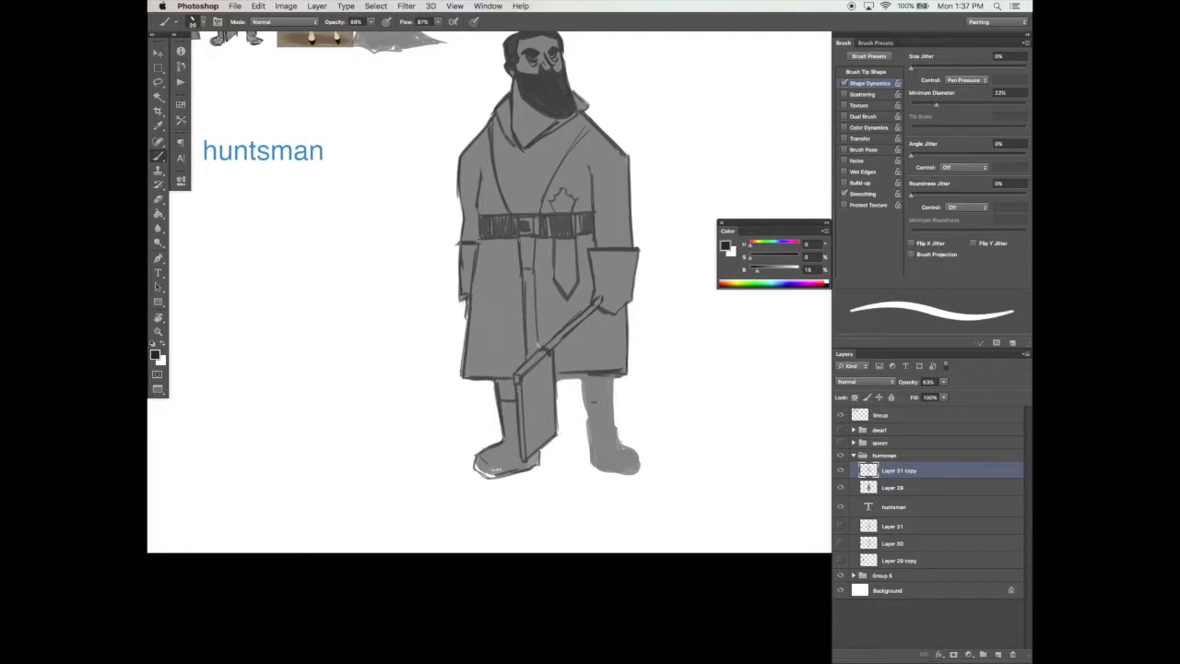
Clean up the marks across the coat opening below the belt and redraw the rough end of the sleeve away from the axe.
key(e)
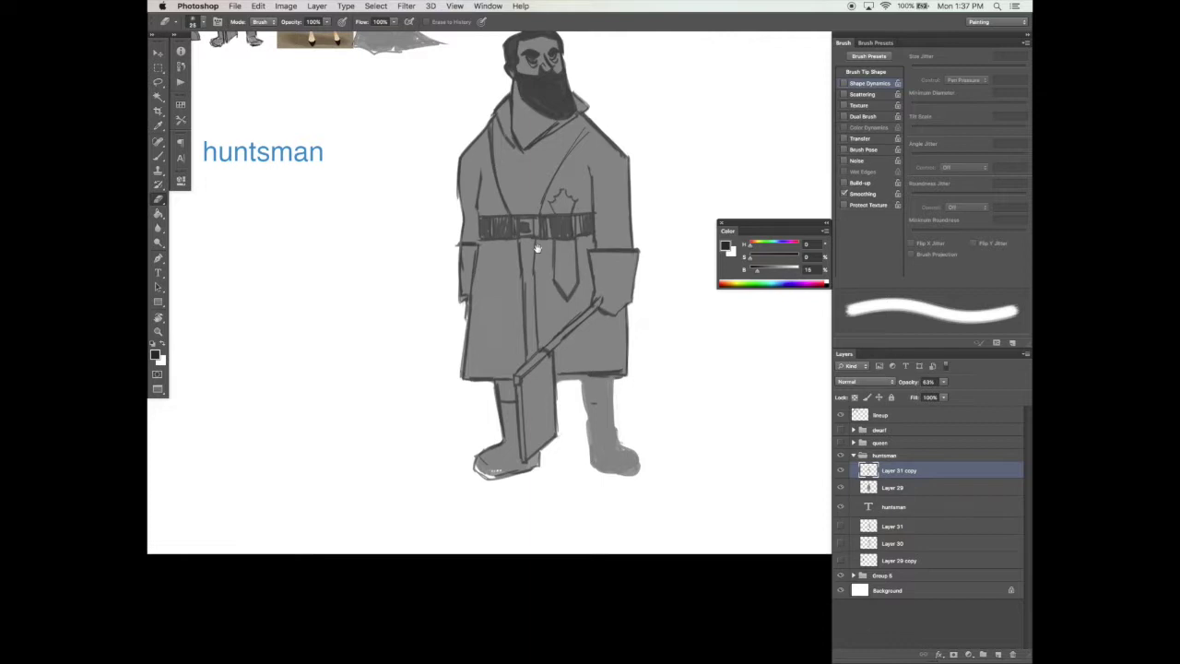
key(b)
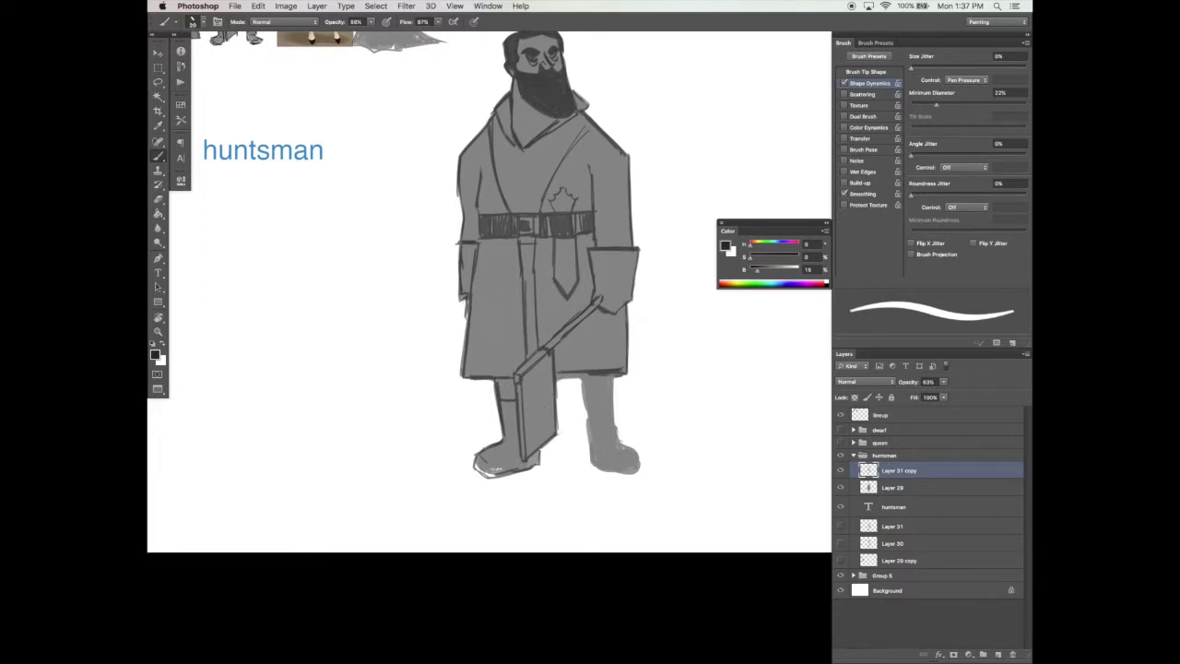
key(e)
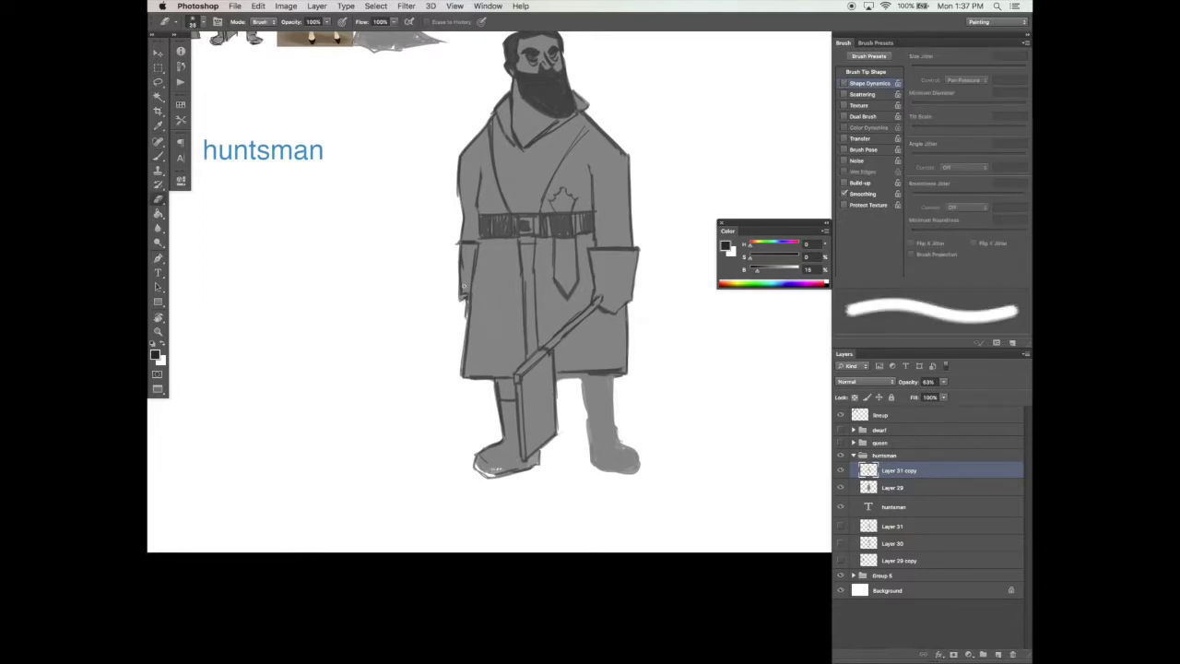
key(b)
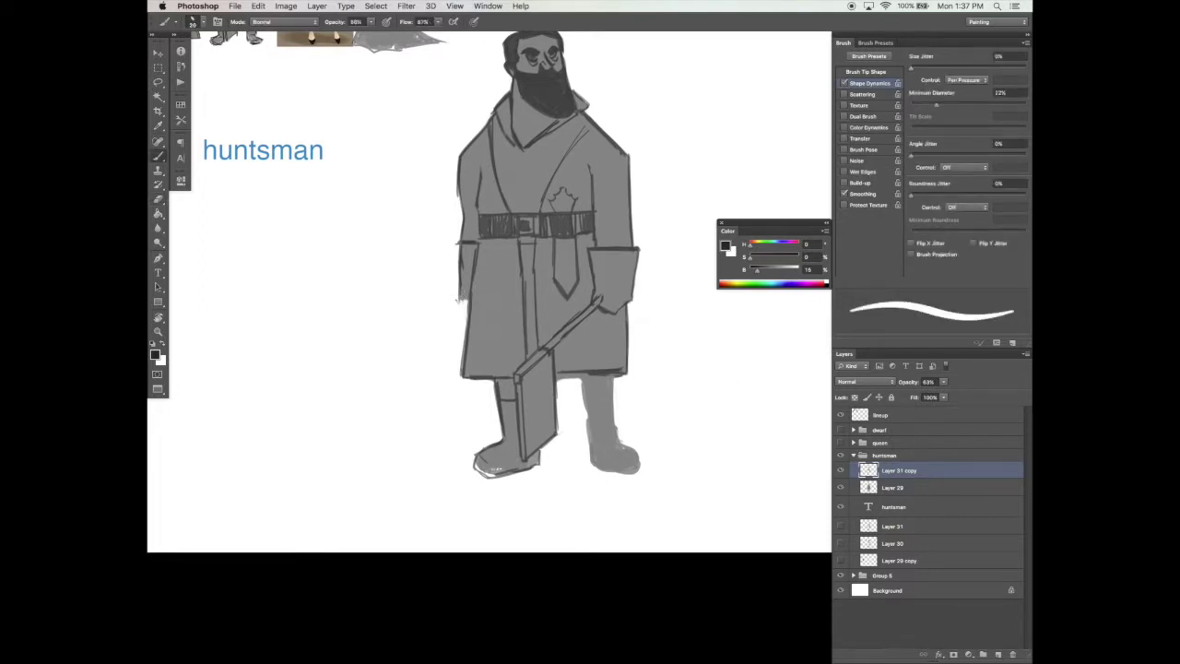
drag(686, 383, 906, 481)
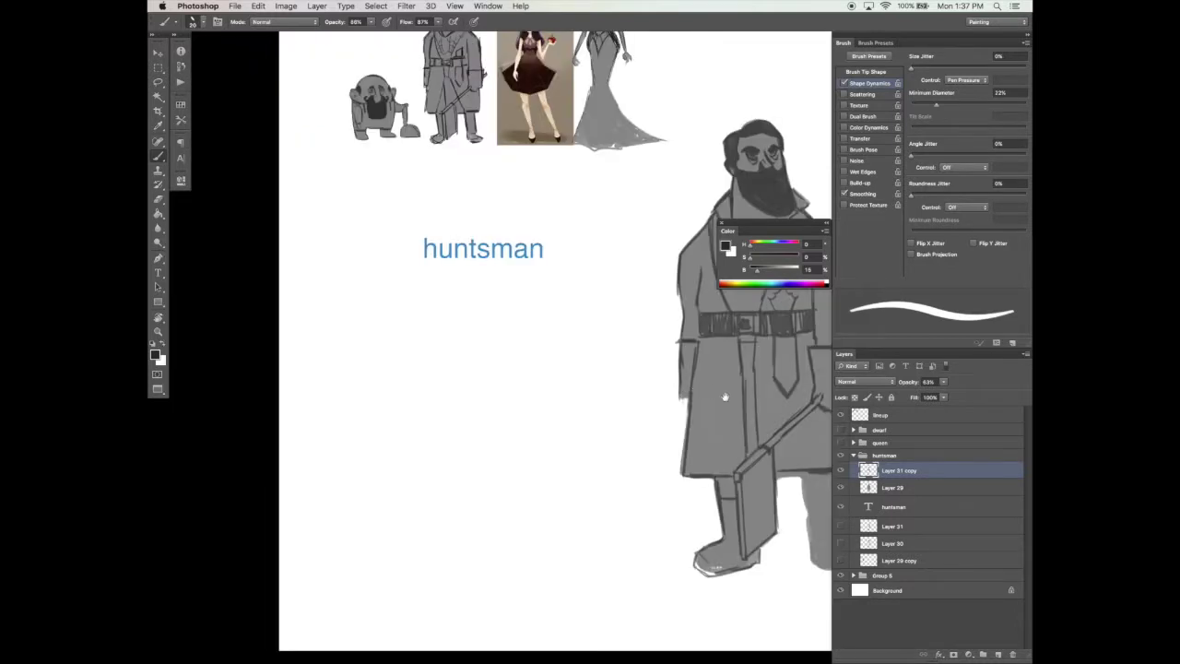
drag(724, 397, 527, 301)
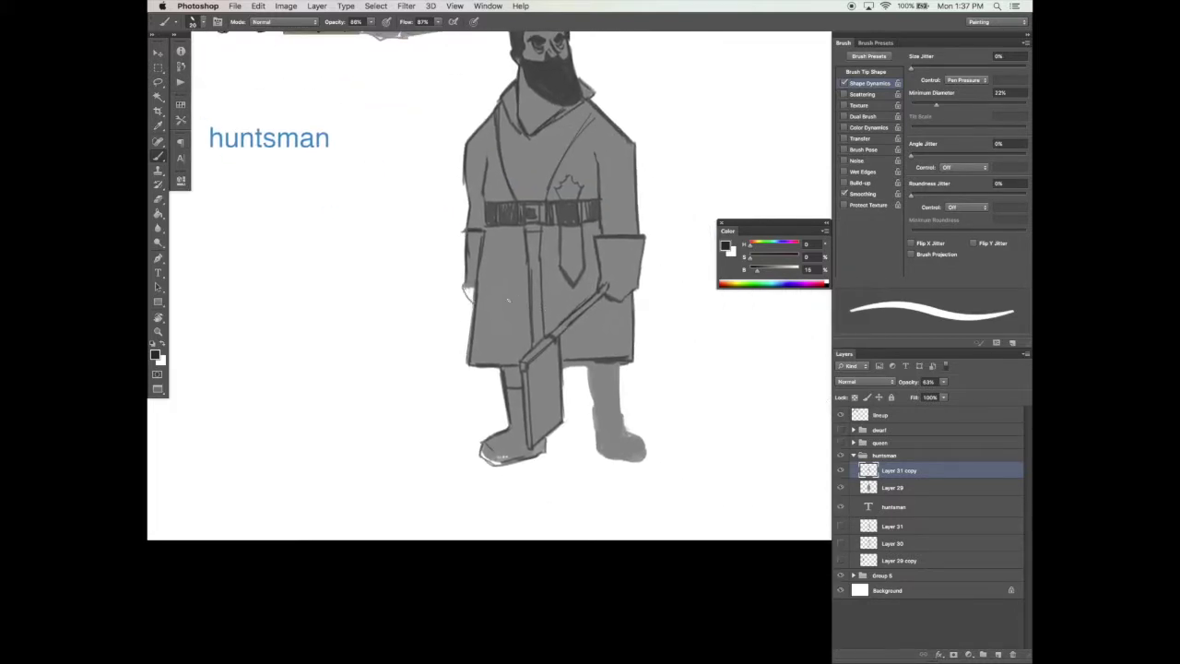
drag(682, 332, 682, 364)
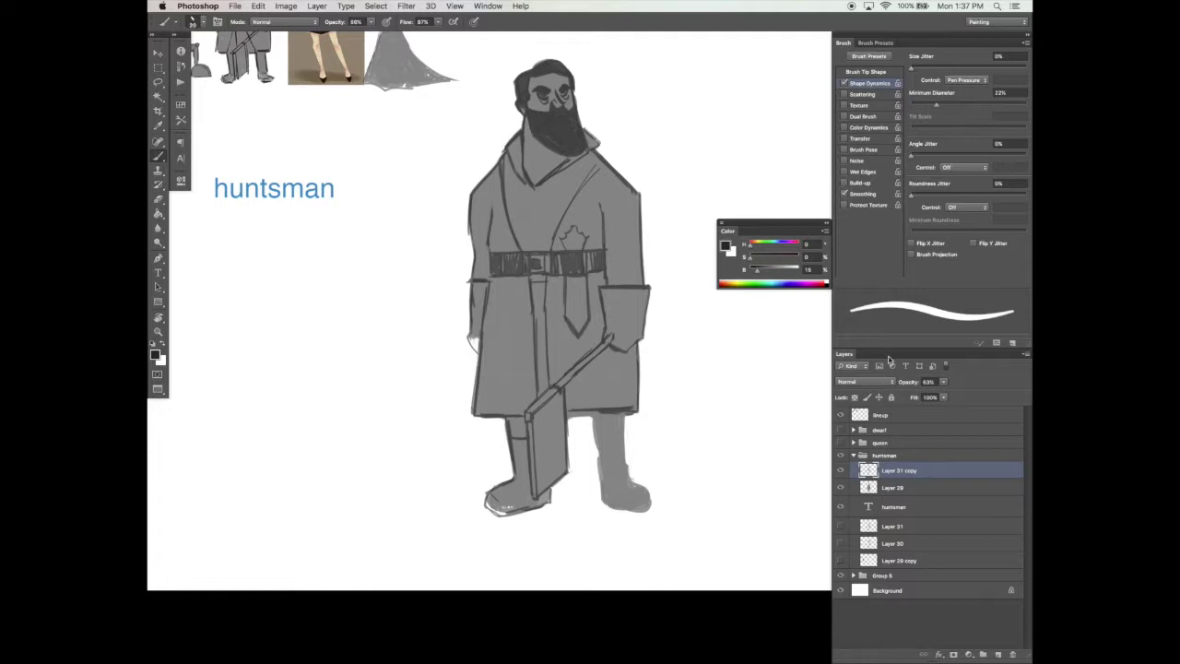
Erase the heavy coat hem between the axe blade and the outer corner and redraw it as a thinner line.
click(891, 489)
key(e)
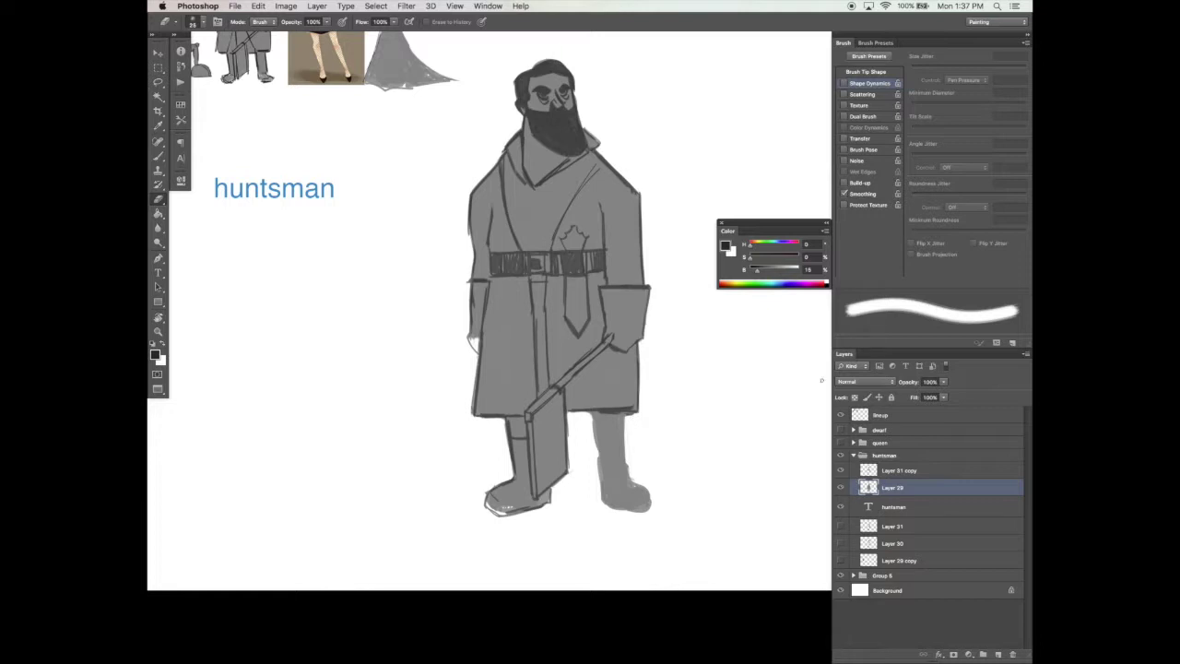
click(901, 472)
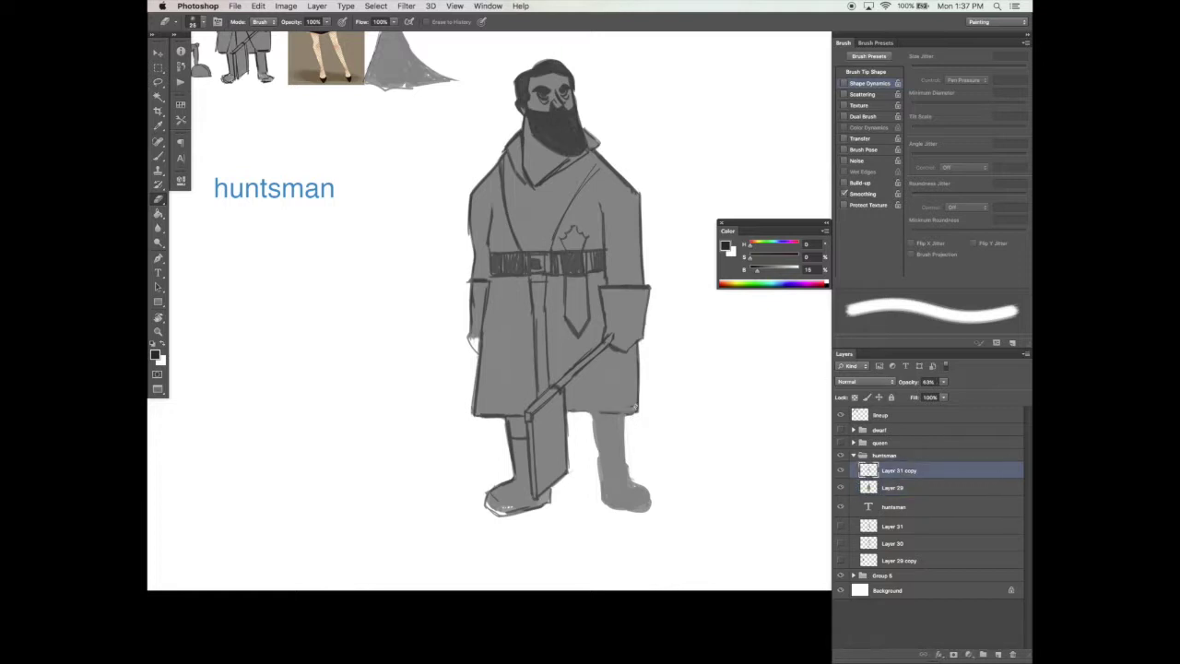
key(b)
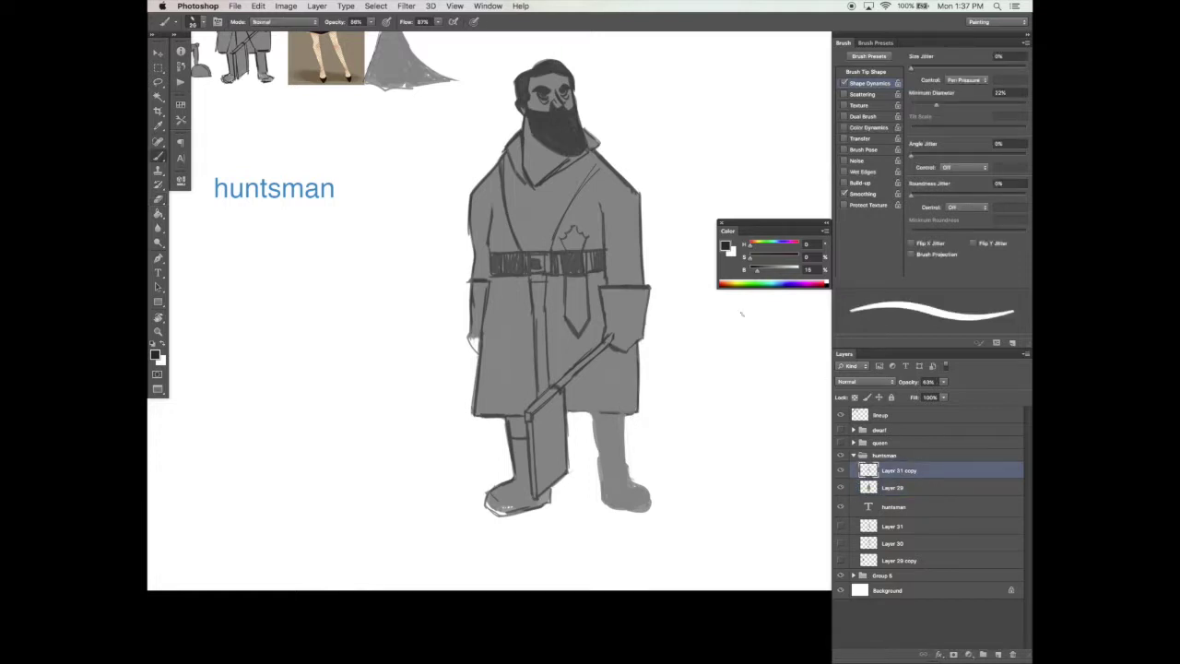
drag(568, 414, 638, 412)
Erase the doubled lapel line above the star badge and redraw it as a single curve from the collar.
key(e)
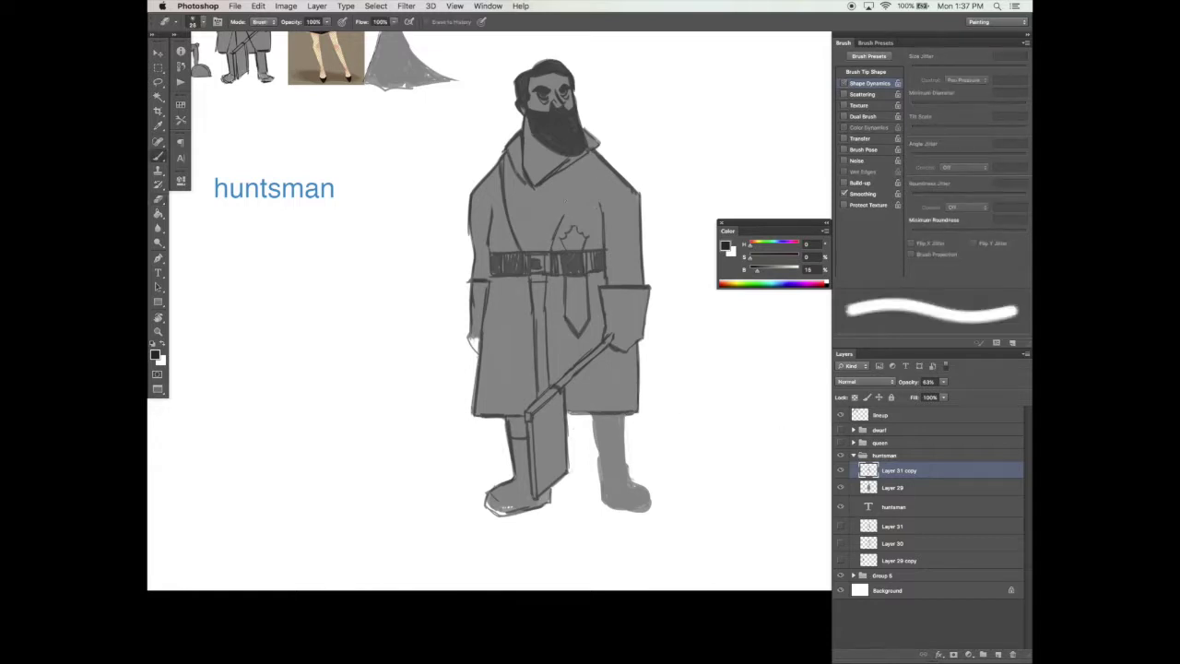
key(b)
drag(586, 169, 561, 211)
key(e)
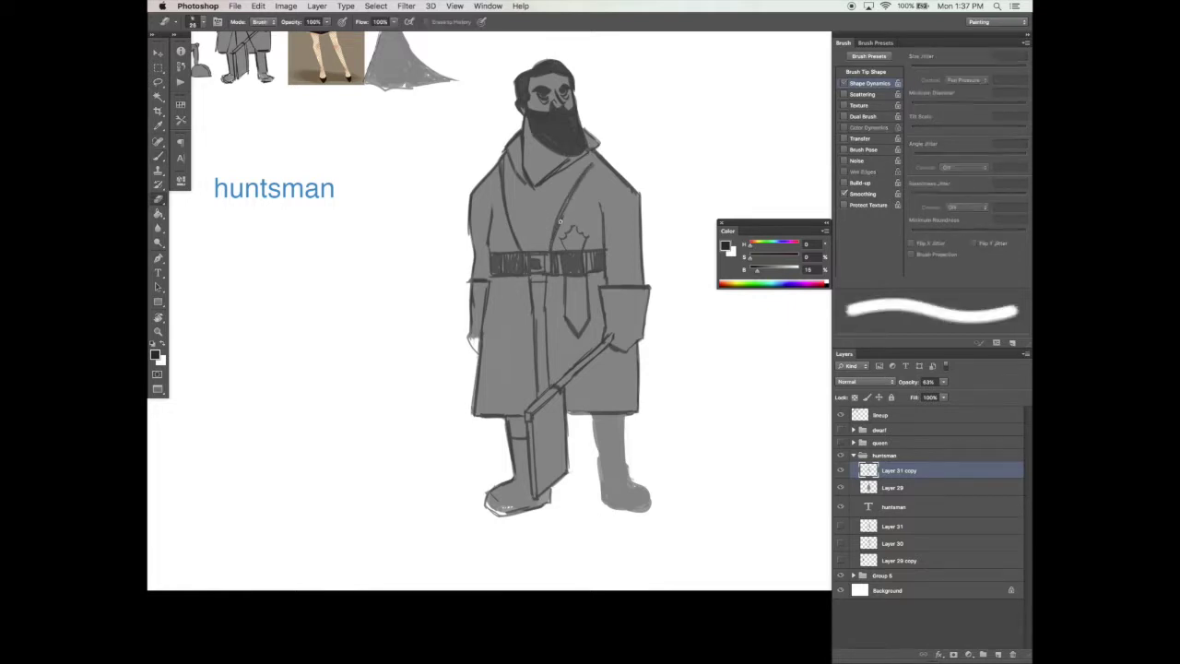
key(b)
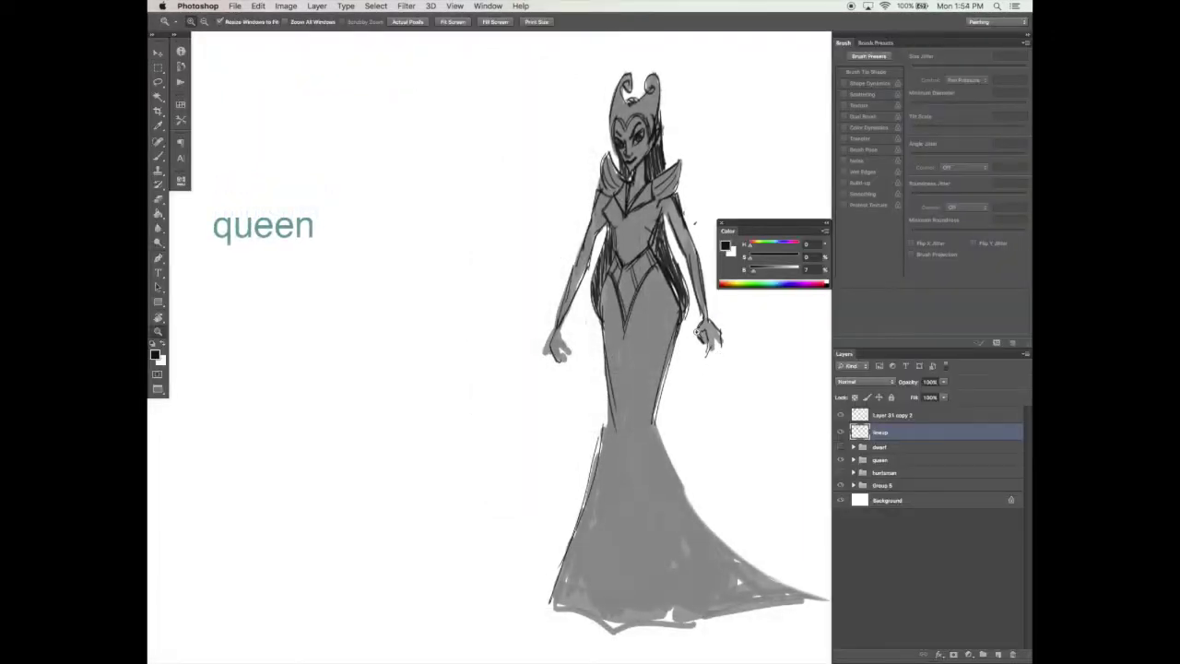
Lower the opacity of Layer 31 copy 2 to 41%.
click(547, 475)
click(892, 415)
click(944, 382)
drag(945, 396, 915, 397)
click(726, 405)
click(944, 381)
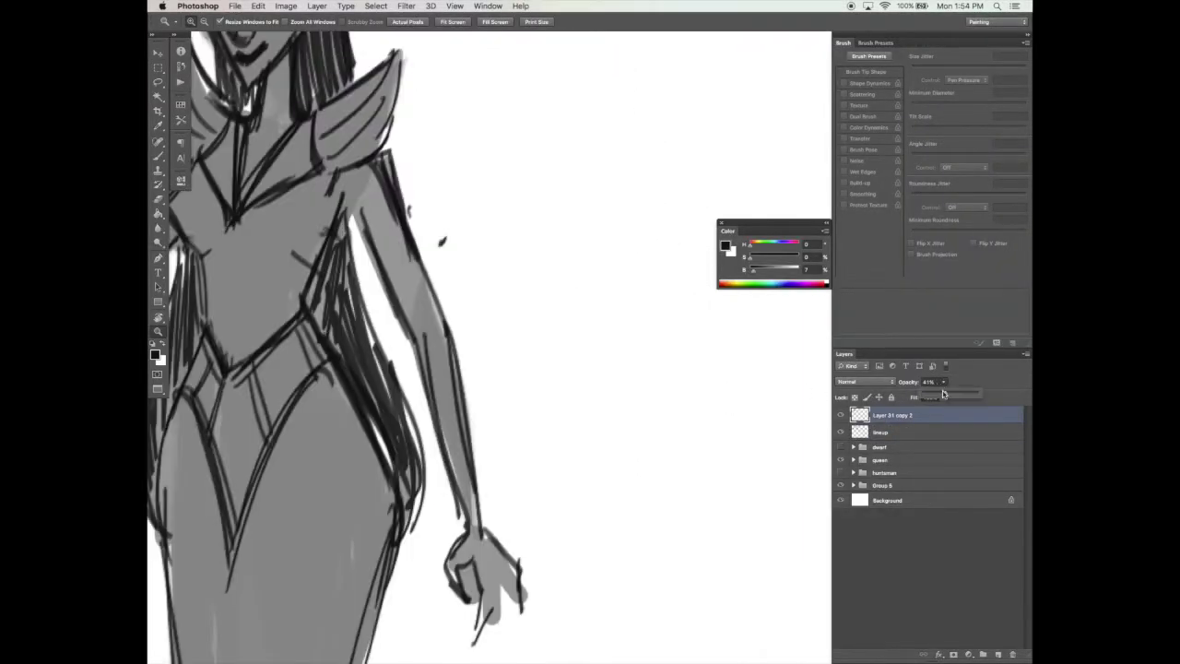
Delete the unneeded layer from the queen group and lower the opacity of the Layer 34 line art.
click(879, 460)
click(854, 460)
click(893, 475)
click(893, 492)
click(1014, 654)
click(892, 475)
click(944, 381)
drag(944, 396, 921, 397)
alt+click(689, 364)
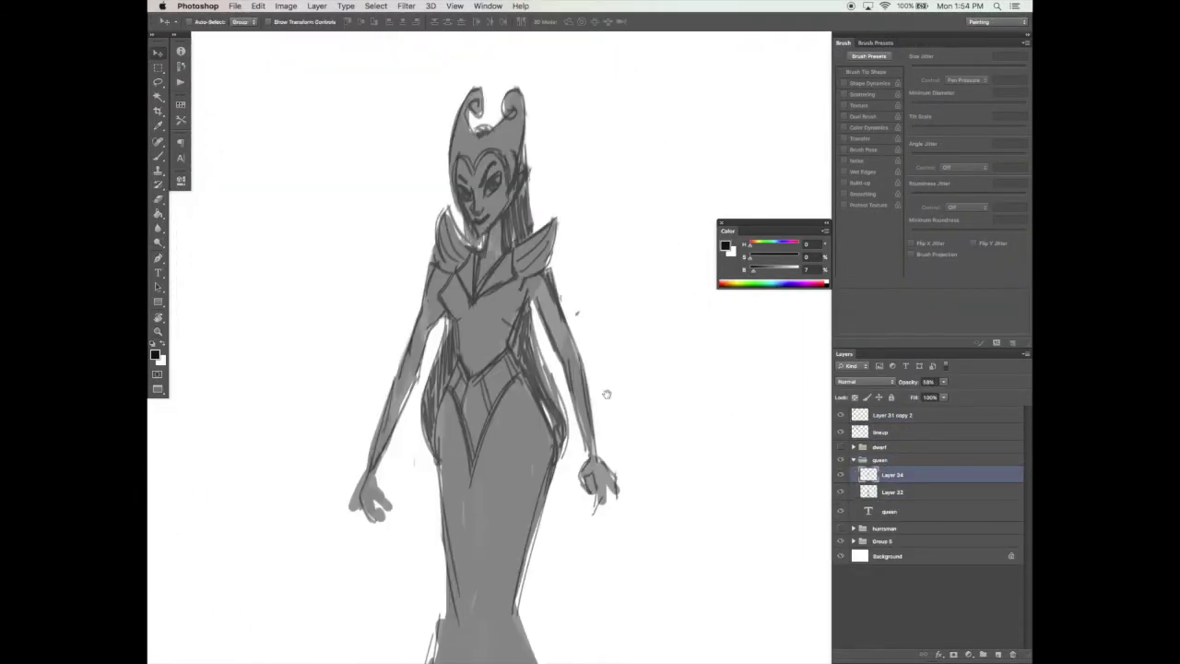
Erase the stray marks and rough line ends beside the queen's shoulder and arm.
key(e)
drag(534, 319, 540, 345)
drag(565, 400, 569, 372)
drag(511, 229, 517, 264)
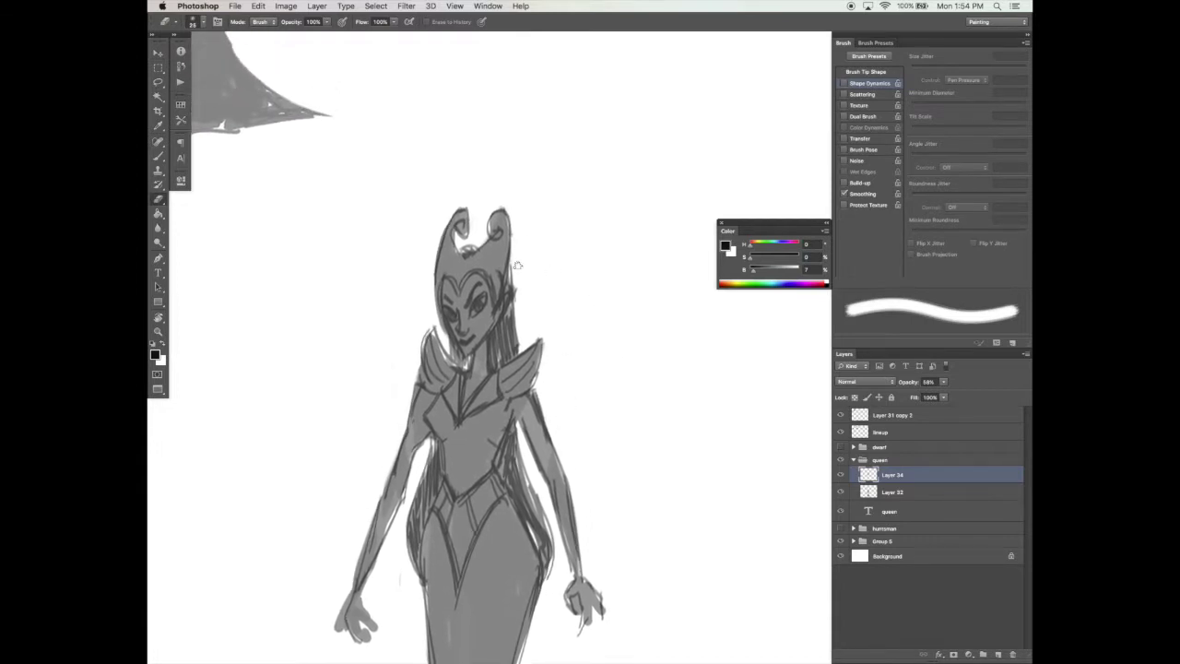
scroll(627, 277, up, 3)
scroll(535, 271, down, 2)
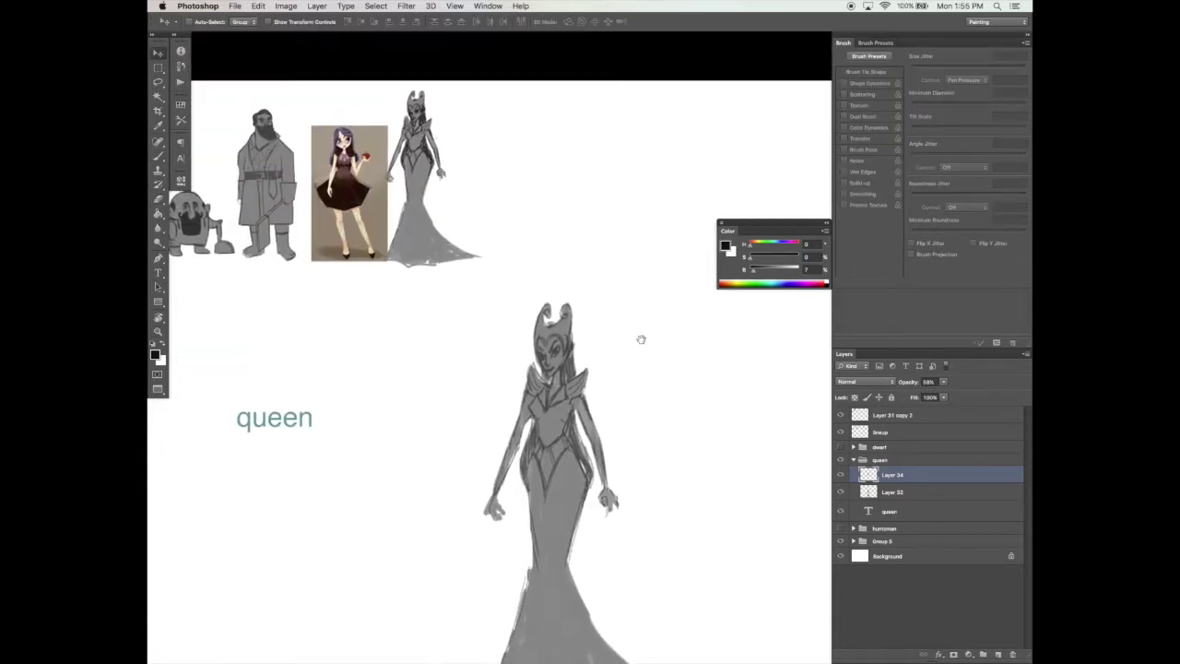
Lasso the queen's head and horns on the line layer and widen them to about 111%.
super+click(479, 275)
super+click(480, 275)
drag(443, 175, 335, 93)
key(l)
drag(566, 109, 486, 210)
drag(599, 263, 607, 122)
key(v)
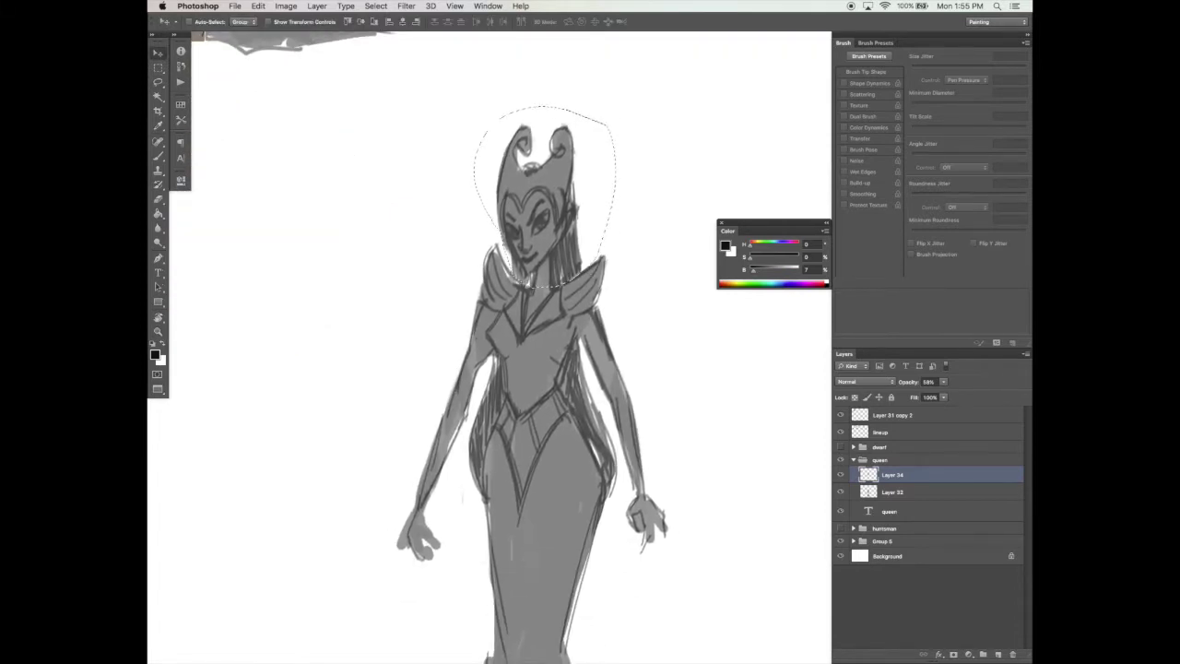
key(super+t)
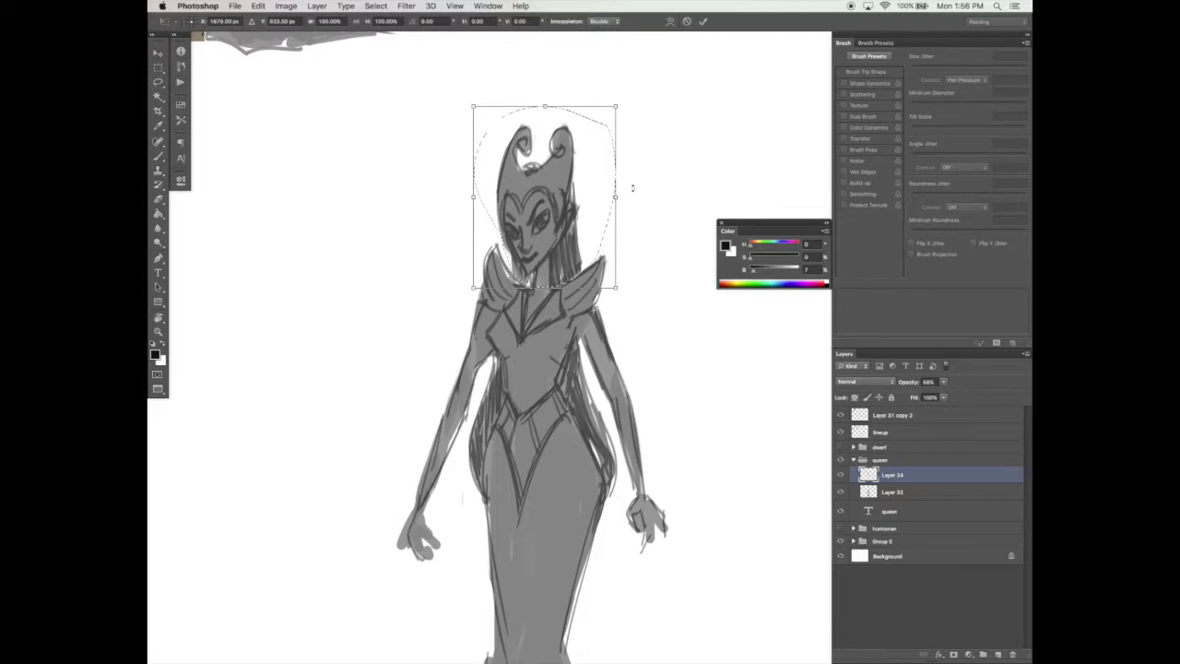
drag(619, 195, 635, 195)
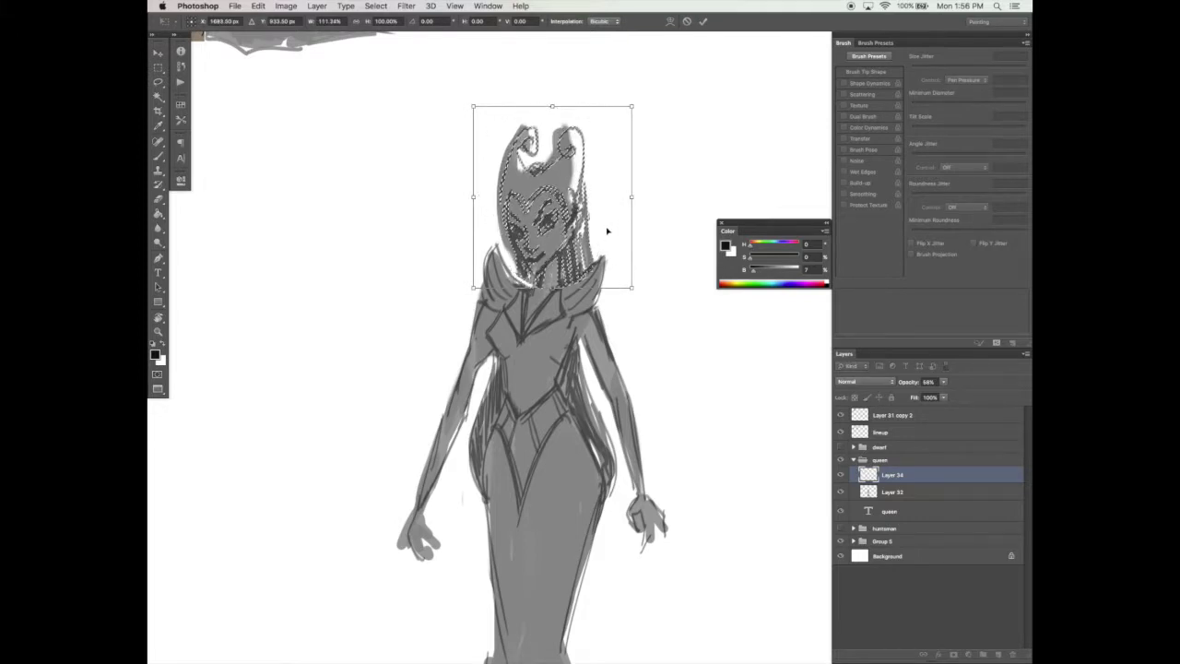
key(Return)
drag(588, 251, 585, 262)
Transform the selected head line art again, nudge it into place over the neck, and clear the selection.
key(super+t)
drag(596, 127, 606, 112)
key(Return)
drag(586, 264, 581, 269)
key(super+d)
On Layer 33, paint sampled grey into the white gaps along the first horn, the side of the face and the chin.
key(z)
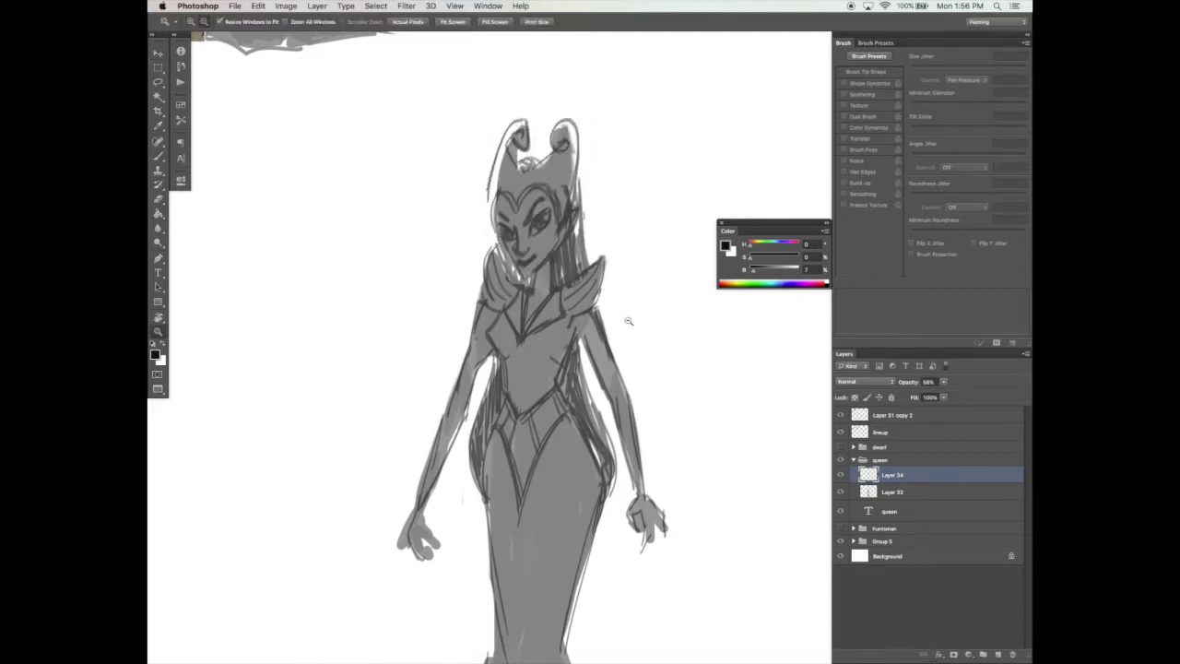
alt+click(635, 331)
click(624, 334)
key(b)
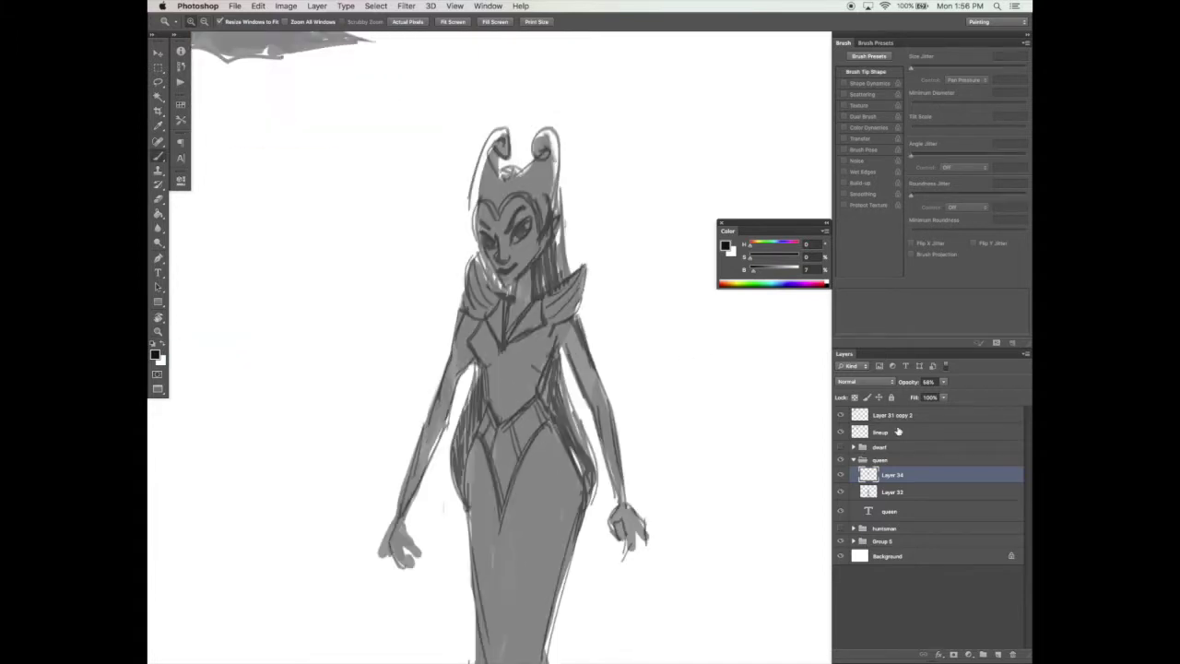
click(887, 491)
alt+click(533, 363)
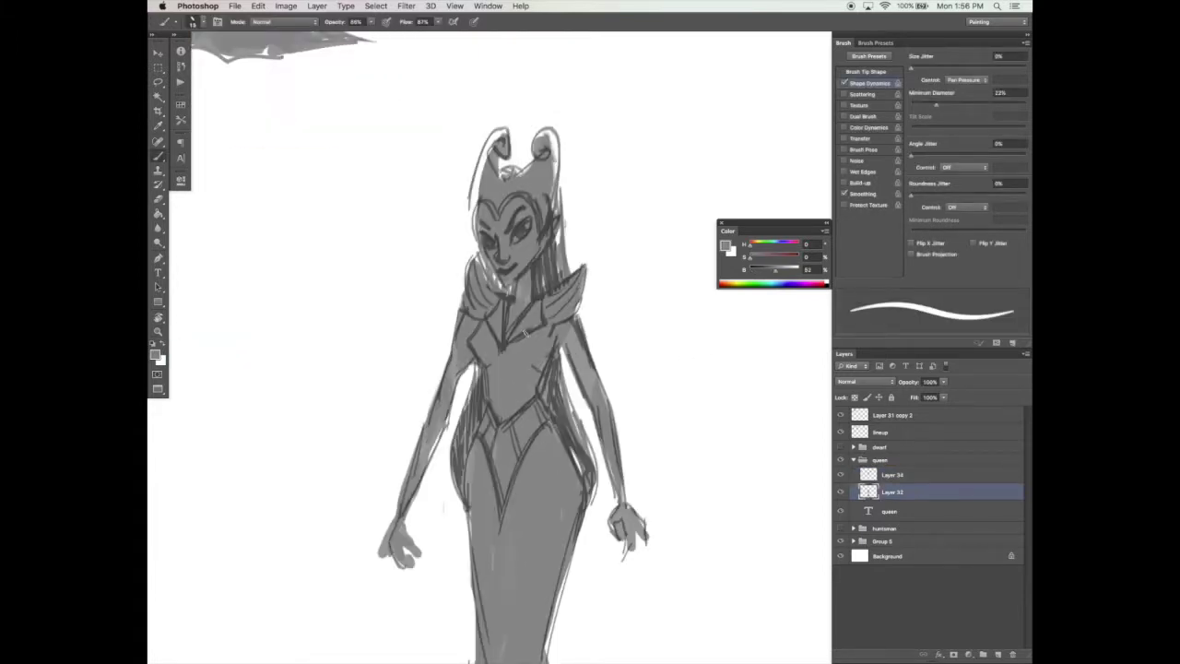
key(])
drag(492, 166, 502, 130)
key([)
mouse_move(496, 132)
mouse_down()
mouse_move(472, 200)
mouse_move(490, 270)
mouse_move(481, 262)
mouse_up()
drag(484, 266, 504, 293)
drag(503, 281, 516, 294)
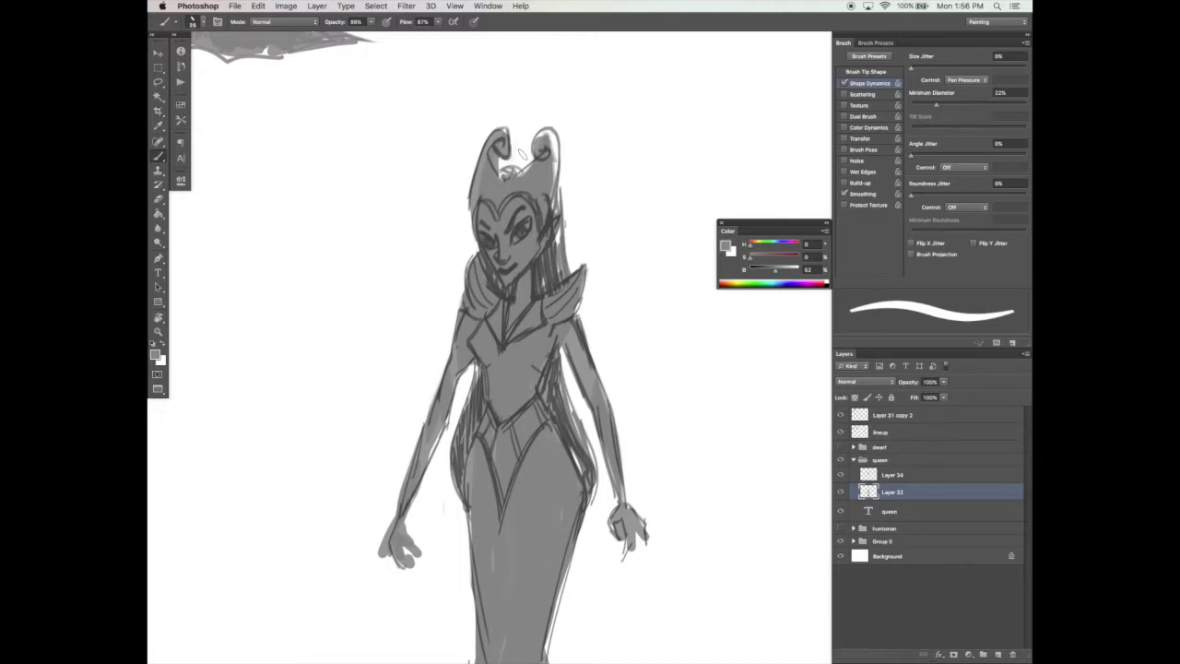
Fill the gaps around the second horn, hair and waist with grey, and trim the fill behind the hair.
mouse_move(502, 173)
mouse_down()
mouse_move(521, 171)
mouse_move(556, 210)
mouse_move(565, 275)
mouse_up()
mouse_move(573, 337)
mouse_down()
mouse_move(580, 285)
mouse_move(555, 398)
mouse_up()
drag(570, 346, 588, 392)
key(e)
drag(561, 180, 564, 227)
Fill the remaining gaps at the headdress, torso side and upper arm, and trim the grey along the forearm and hand.
key(b)
mouse_move(502, 166)
mouse_down()
mouse_move(491, 152)
mouse_move(502, 153)
mouse_move(474, 210)
mouse_up()
drag(478, 355, 482, 285)
drag(448, 353, 440, 375)
key(e)
drag(399, 447, 387, 485)
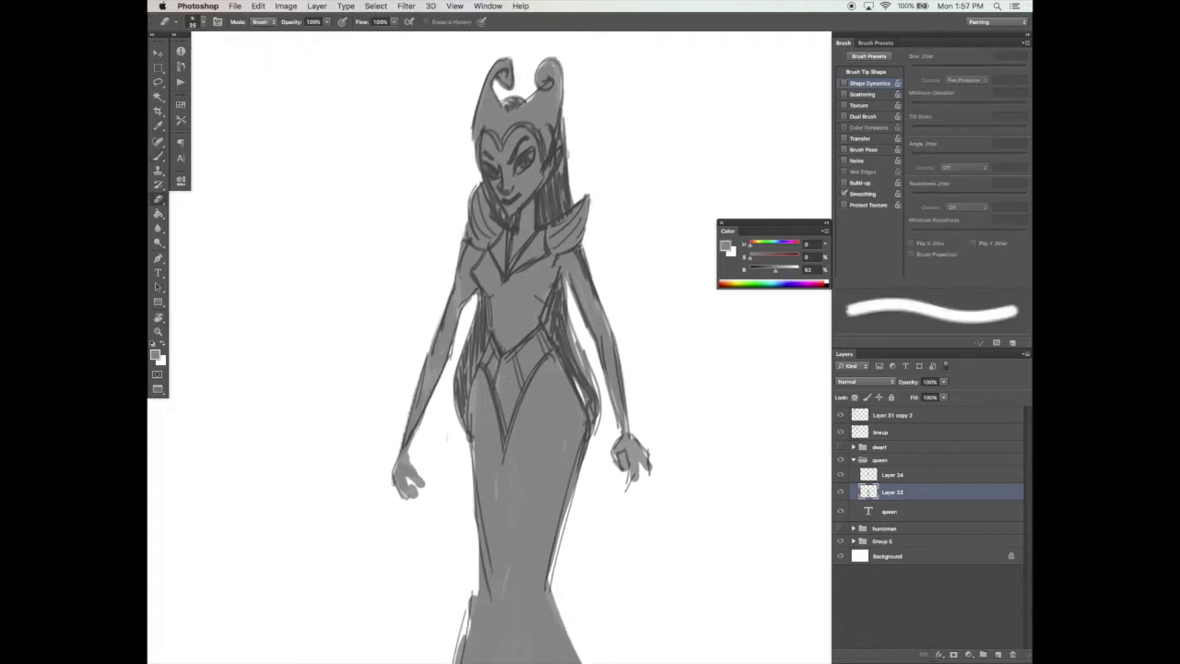
Paint grey into the gaps of the queen's long hair between the waist, hip and arm.
drag(506, 381, 495, 353)
key(b)
drag(579, 340, 582, 371)
drag(587, 380, 581, 409)
drag(564, 345, 587, 406)
drag(557, 306, 562, 329)
Hide the Layer 34 line art to expose the queen's silhouette and turn off Shape Dynamics for the brush.
key(super+minus)
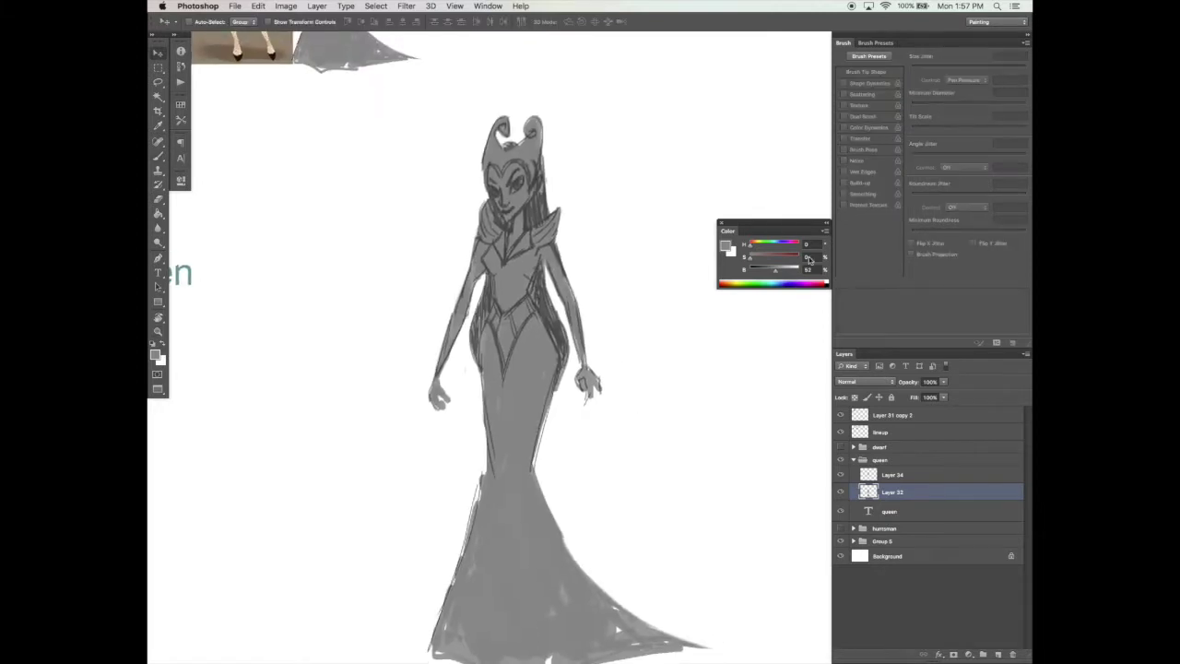
click(840, 474)
key(b)
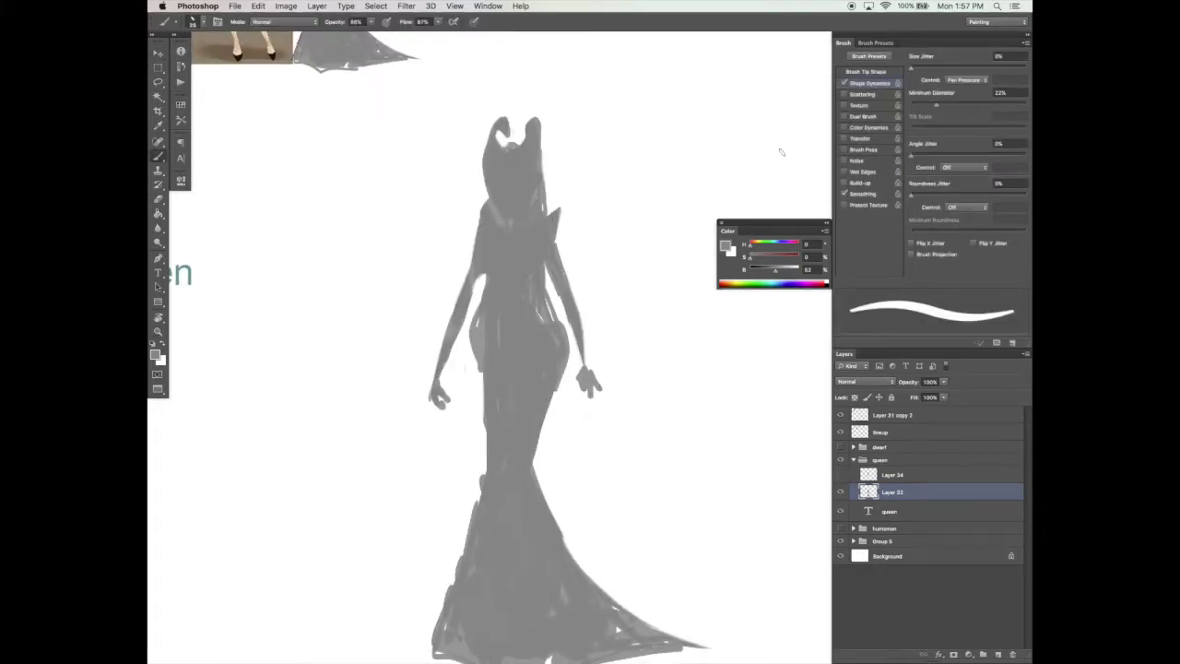
click(844, 83)
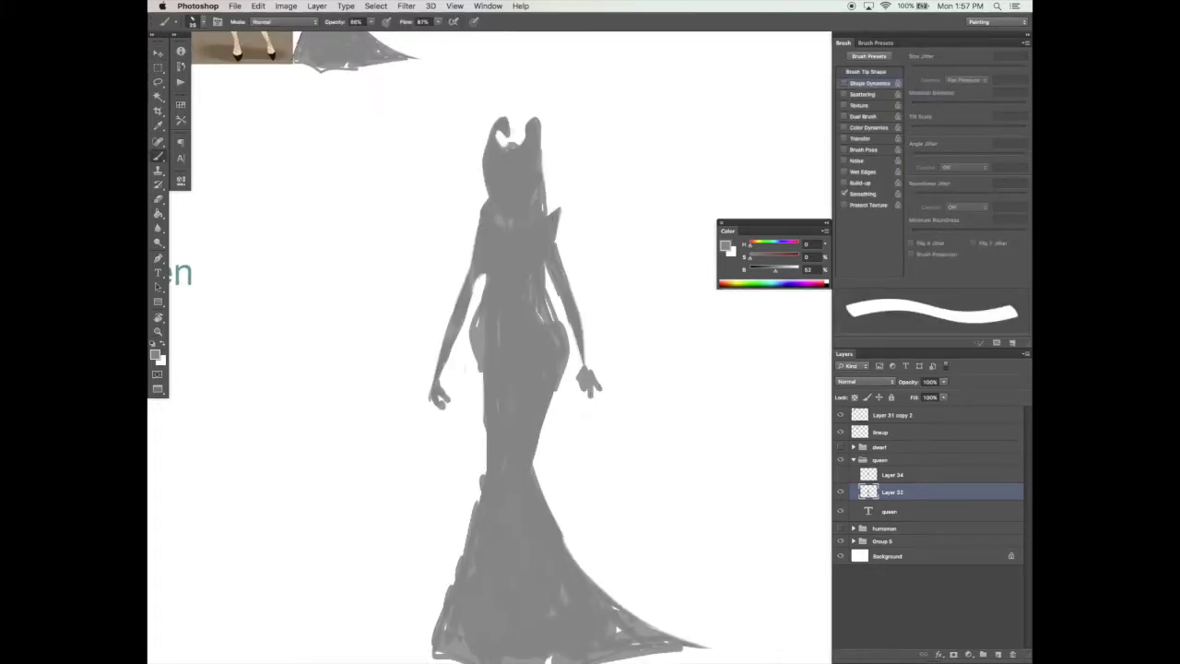
Paint grey over the remaining streaks along the queen's hair, waist, both arms and outer thigh on Layer 33.
drag(542, 193, 544, 213)
drag(546, 262, 553, 320)
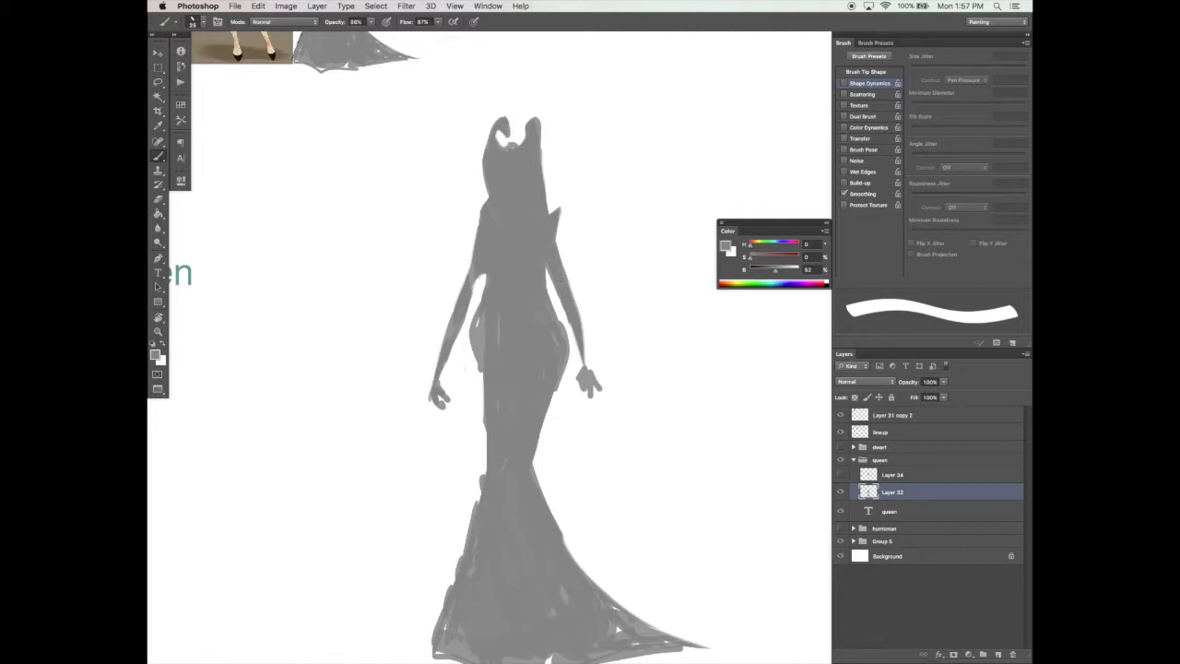
drag(574, 332, 585, 366)
mouse_move(472, 258)
mouse_down()
mouse_move(461, 293)
mouse_move(475, 293)
mouse_move(480, 366)
mouse_move(482, 327)
mouse_up()
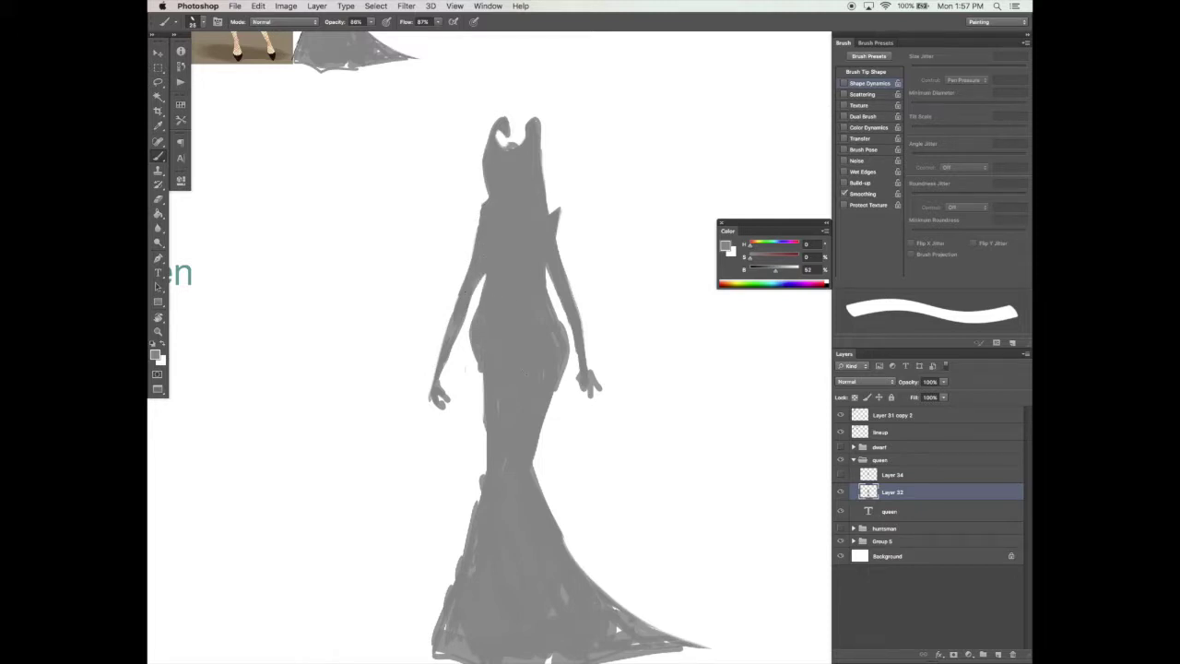
drag(548, 410, 540, 437)
Erase the stray grey beside the hip and smooth the silhouette's edge along the hip and thigh.
key(e)
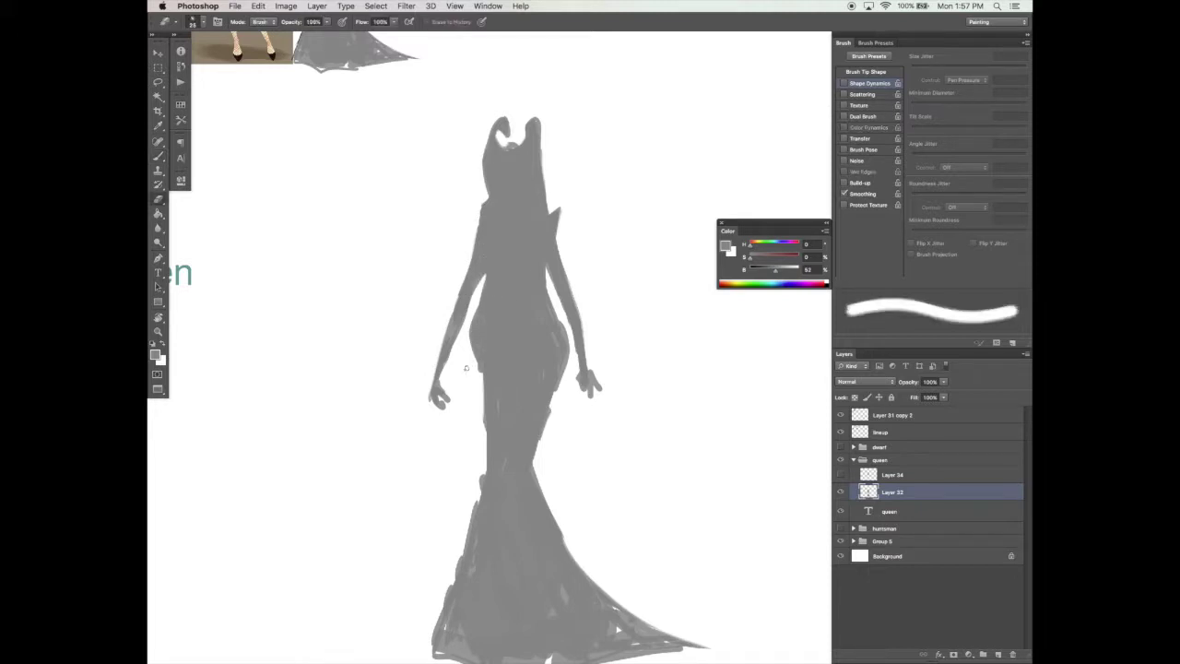
key(b)
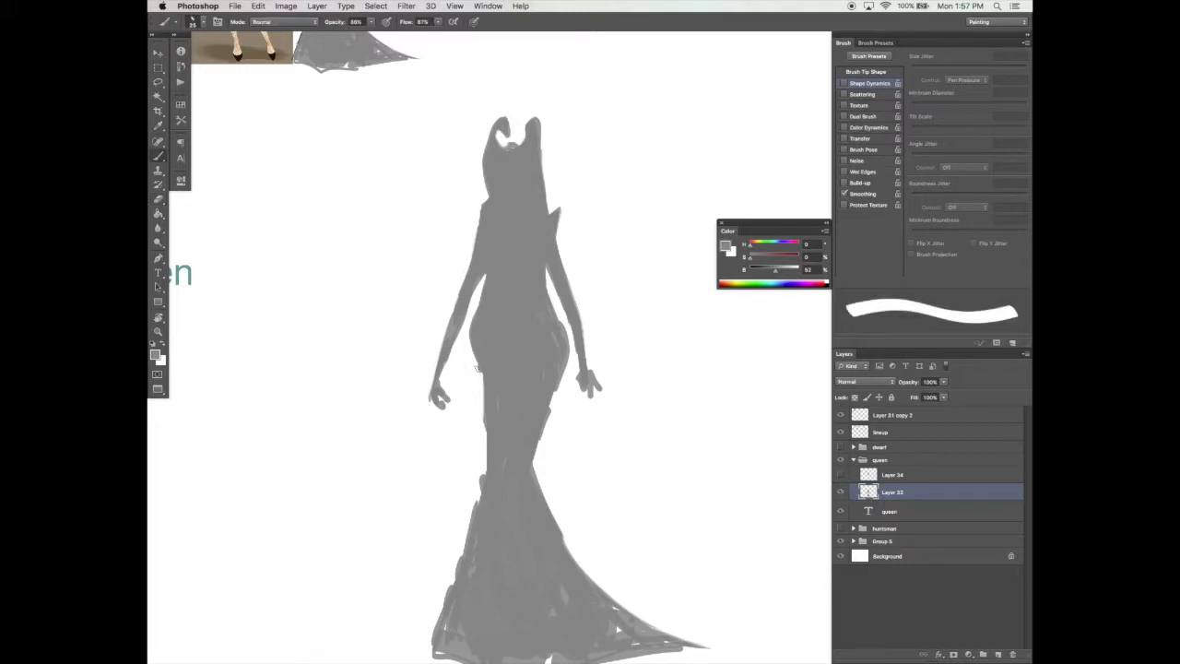
key(e)
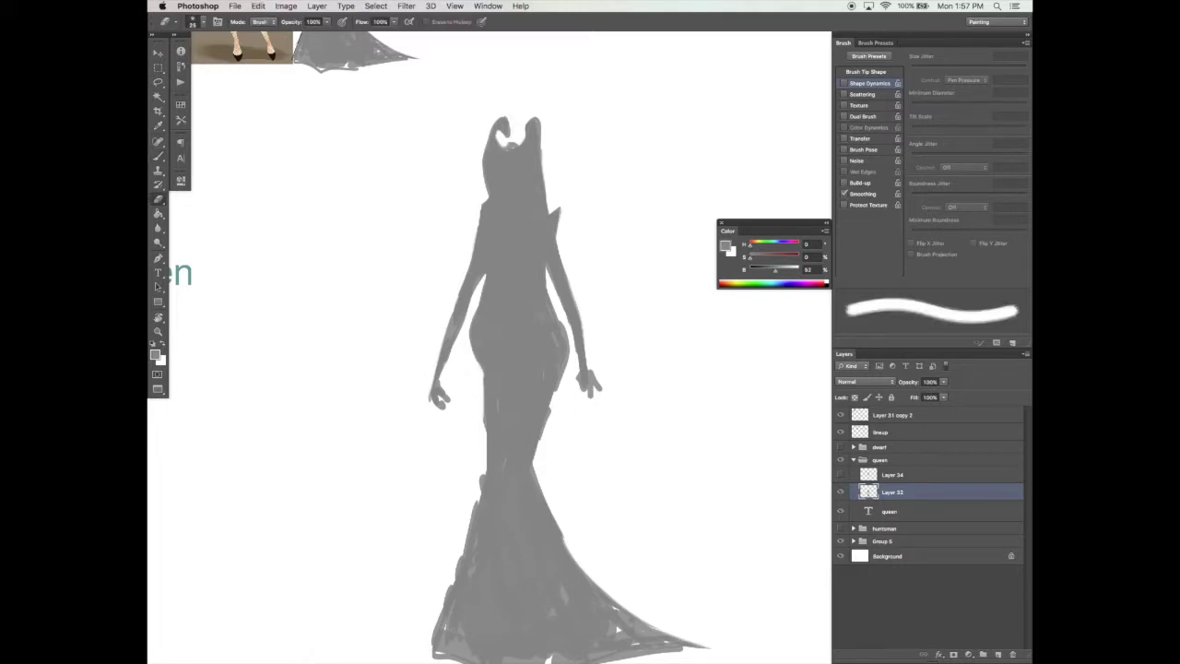
scroll(440, 346, down, 1)
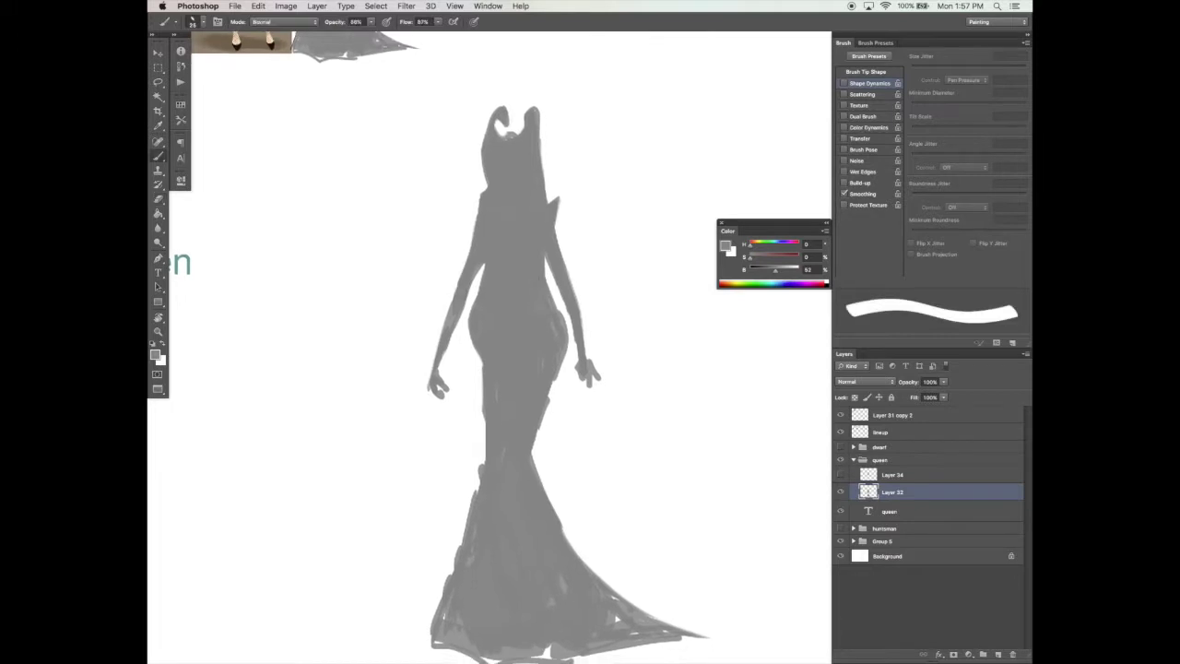
key(b)
drag(526, 247, 514, 238)
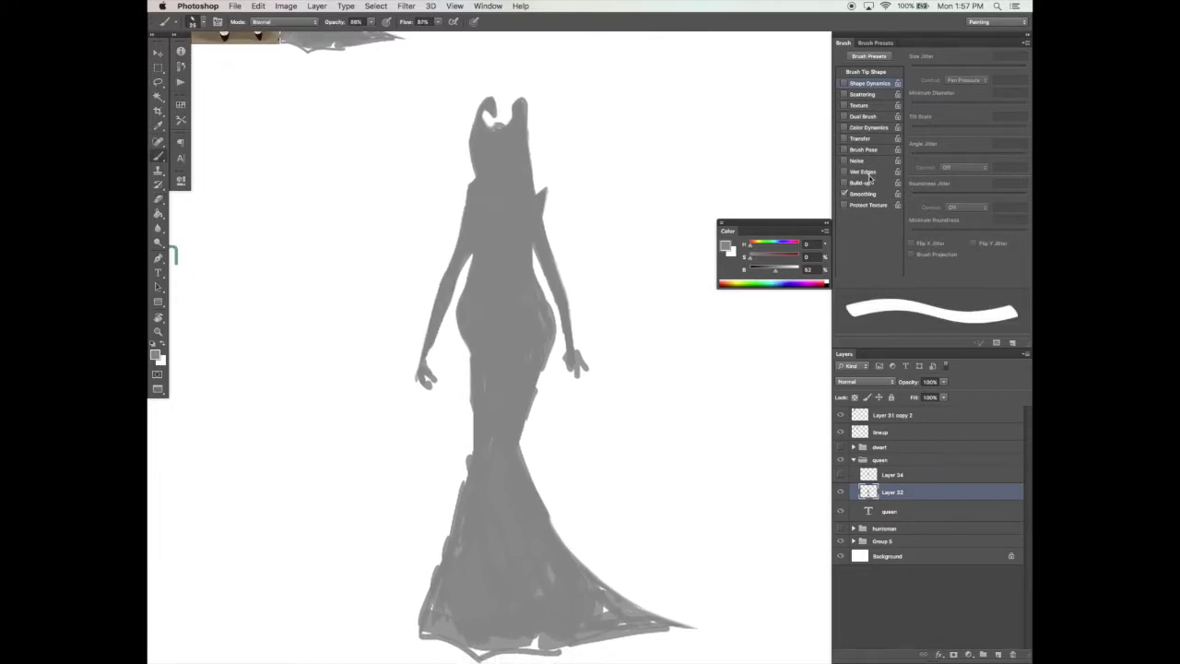
Rotate the brush tip to about -132° and repaint the fingers of the left-hand hand as a curled shape.
click(866, 72)
click(995, 207)
mouse_move(458, 342)
mouse_down()
mouse_move(453, 320)
mouse_move(423, 343)
mouse_move(420, 374)
mouse_up()
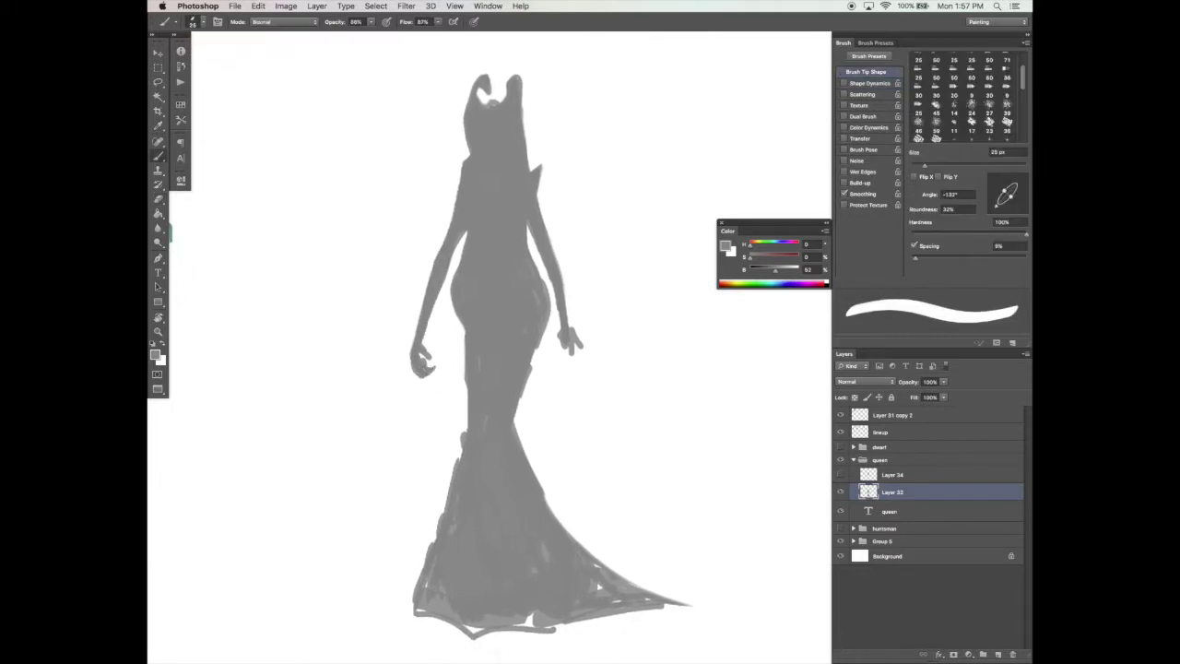
Erase the spread fingers of the right-hand hand, repaint it as a curled hand, and tidy the opposite hand.
key(e)
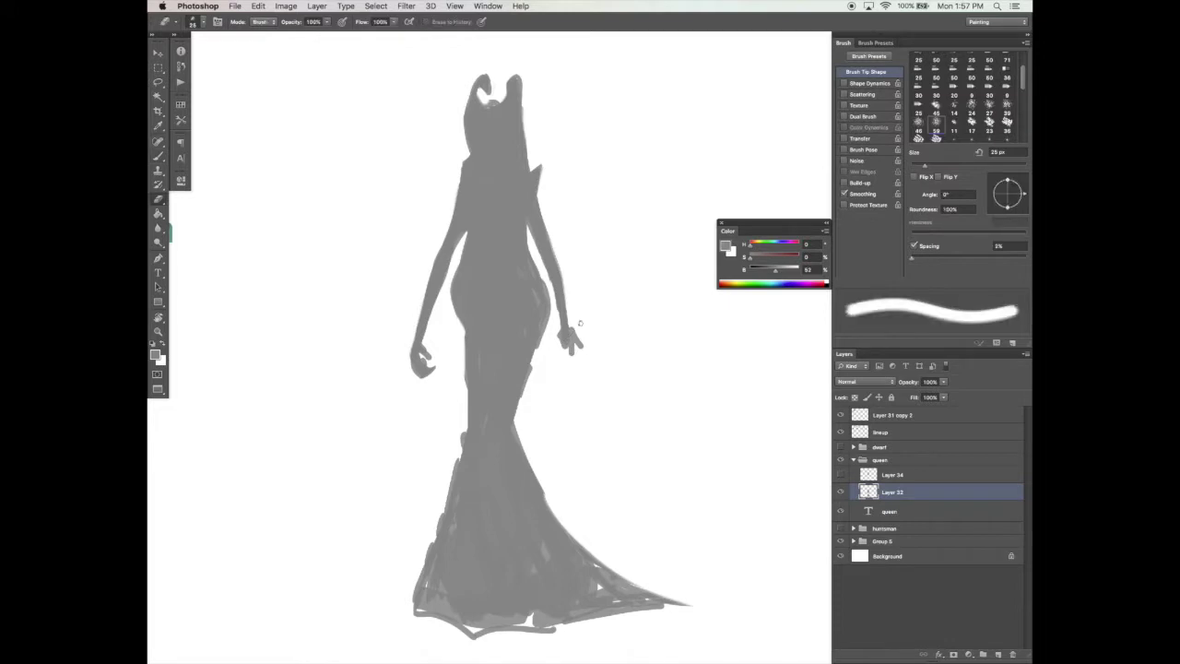
drag(580, 322, 564, 356)
key(b)
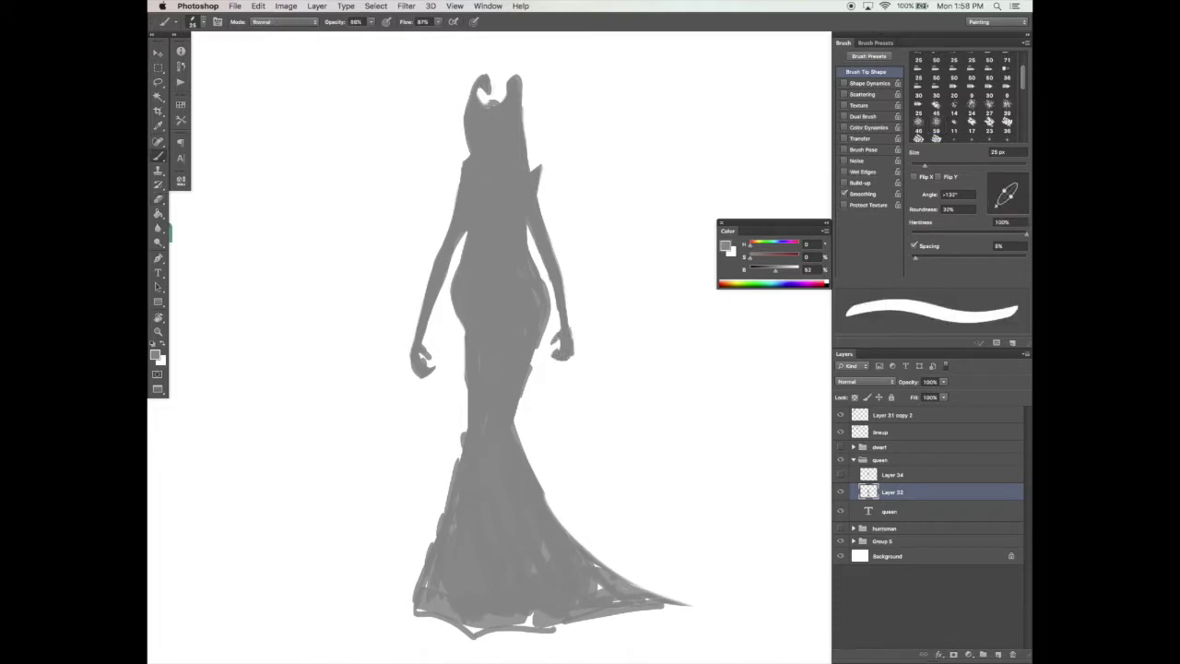
key(e)
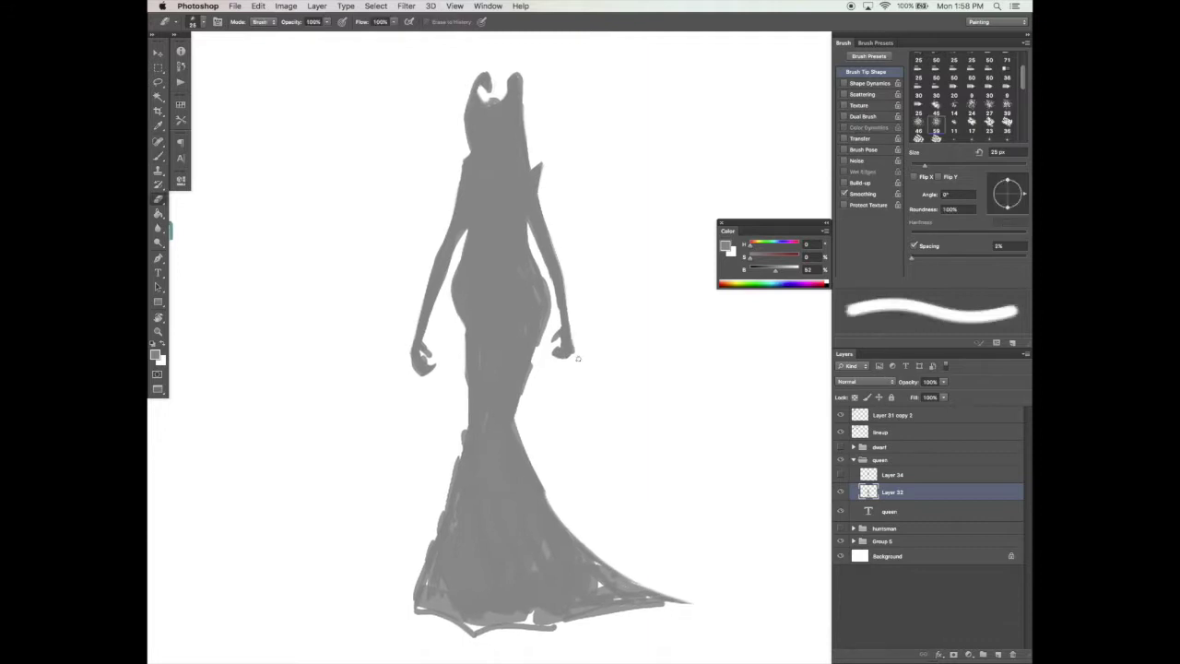
drag(582, 360, 585, 358)
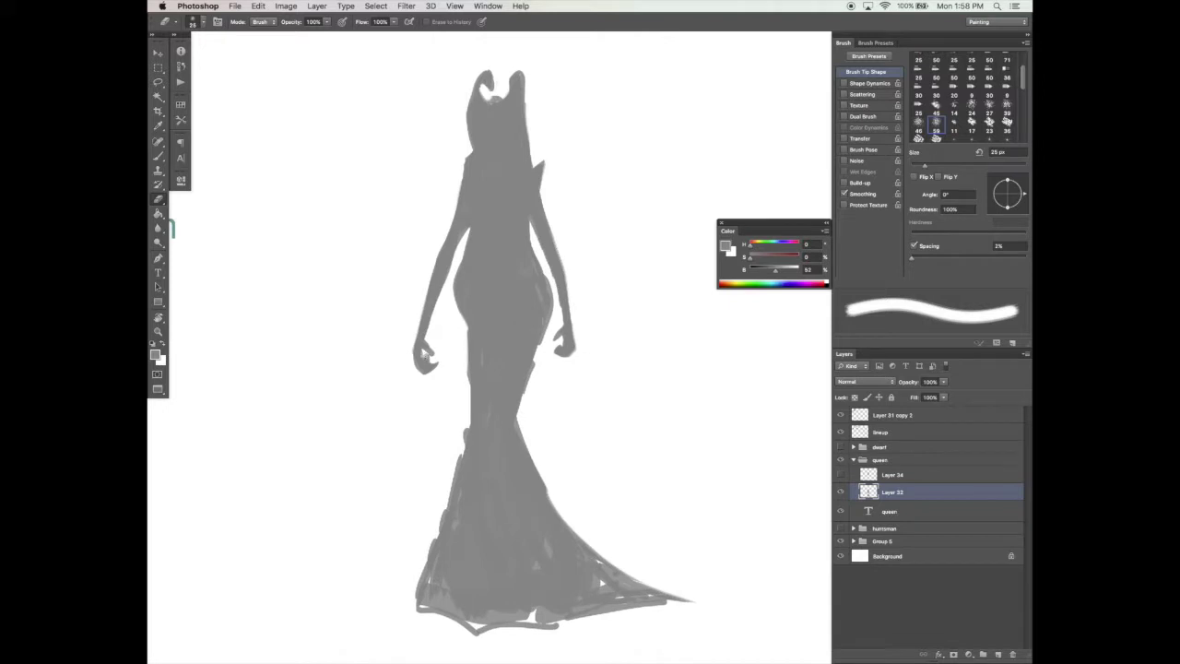
key(b)
drag(451, 351, 452, 343)
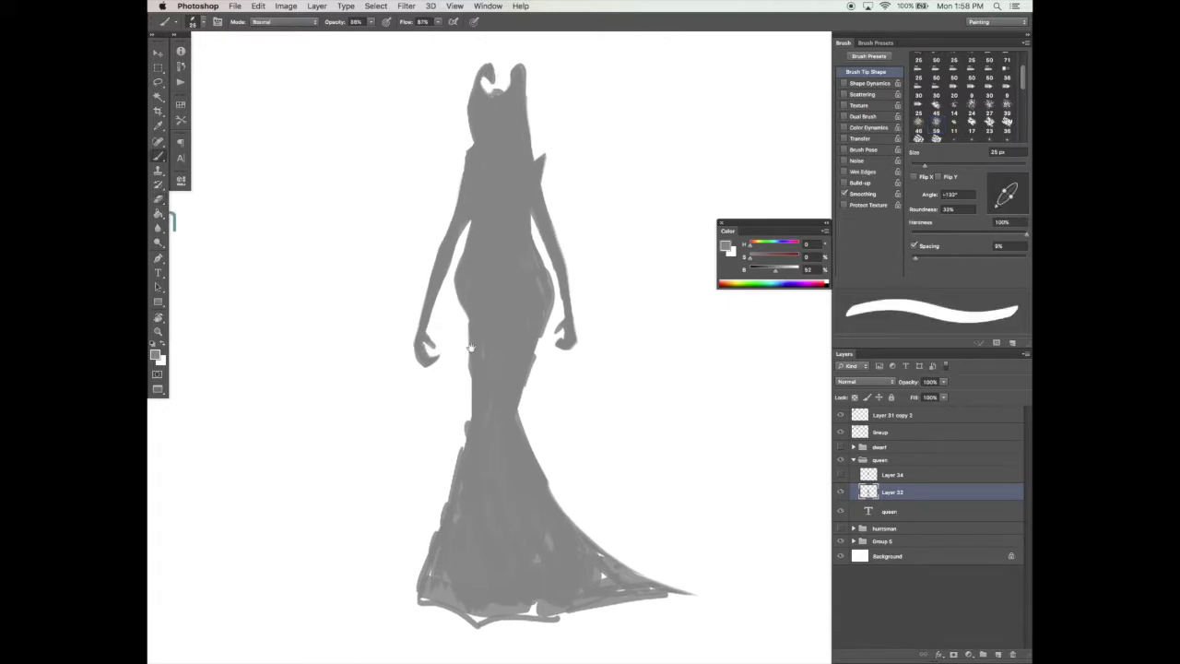
Show the Layer 34 line art, lasso the grey left-hand forearm and hand, move them slightly up and inward, and deselect.
click(840, 474)
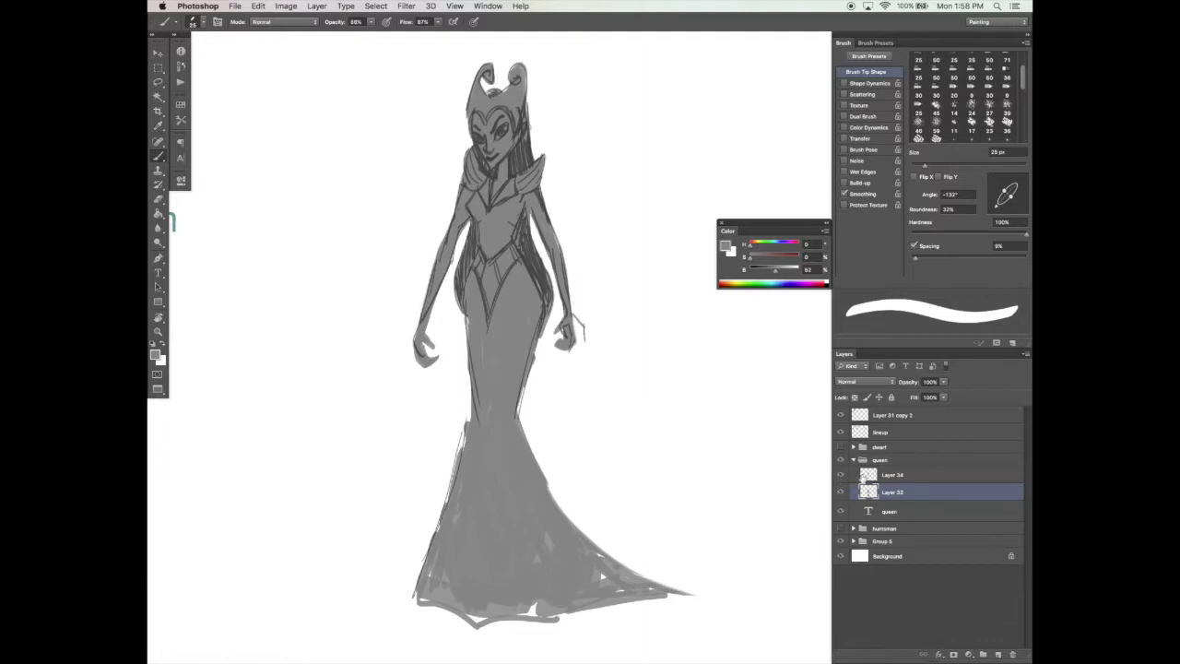
key(l)
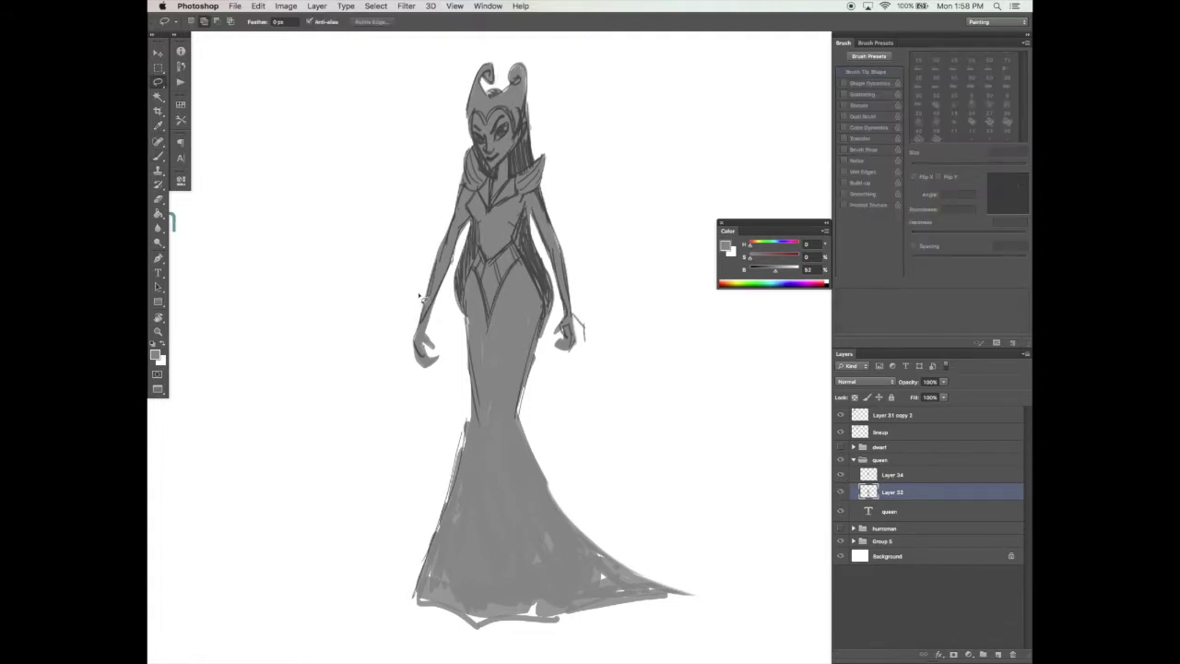
mouse_move(424, 300)
mouse_down()
mouse_move(422, 391)
mouse_move(433, 294)
mouse_up()
key(v)
drag(429, 359, 434, 347)
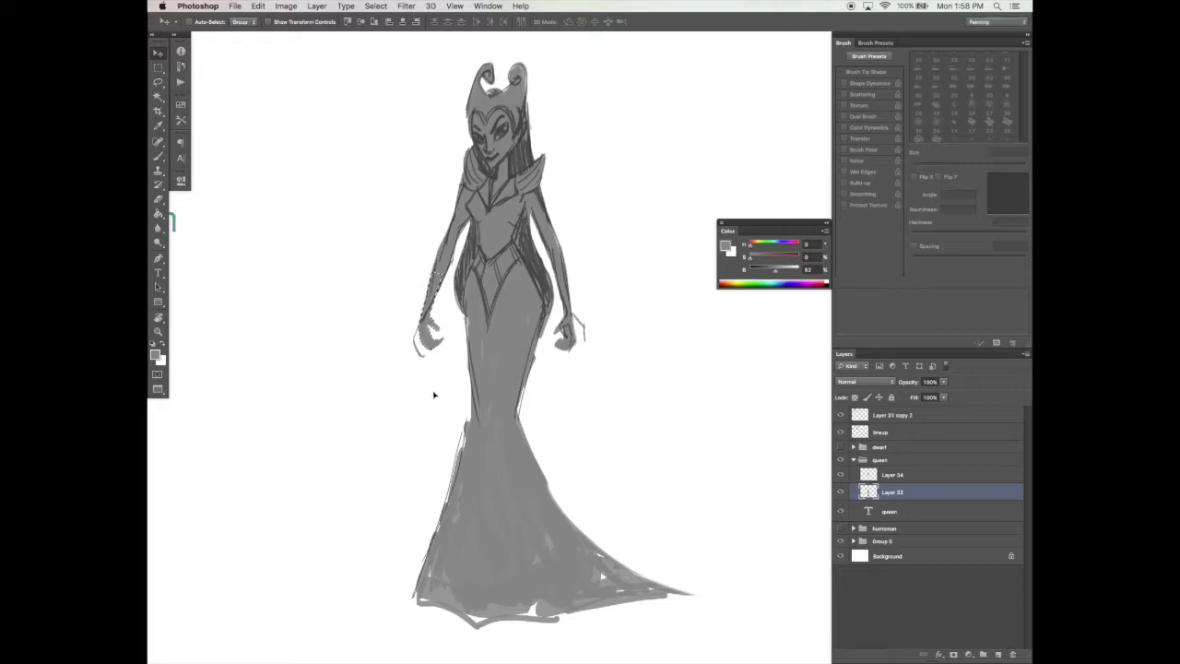
key(super+d)
Erase the old cheek and jaw lines at the left side of the queen's face on Layer 34.
click(926, 460)
click(908, 473)
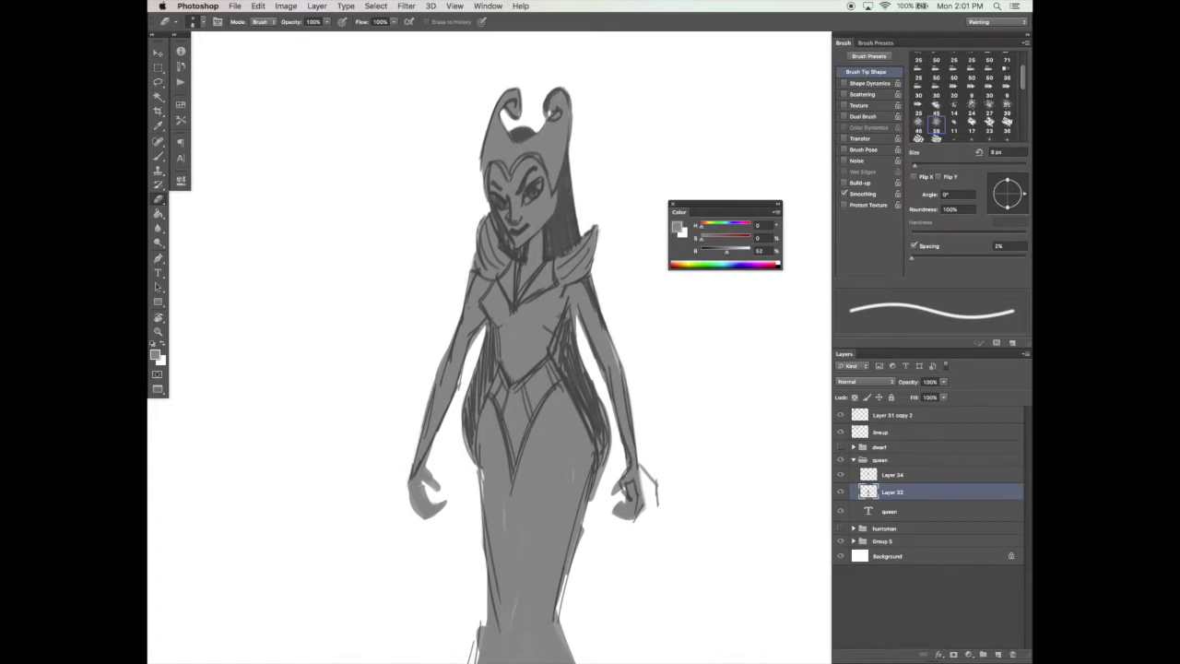
click(925, 472)
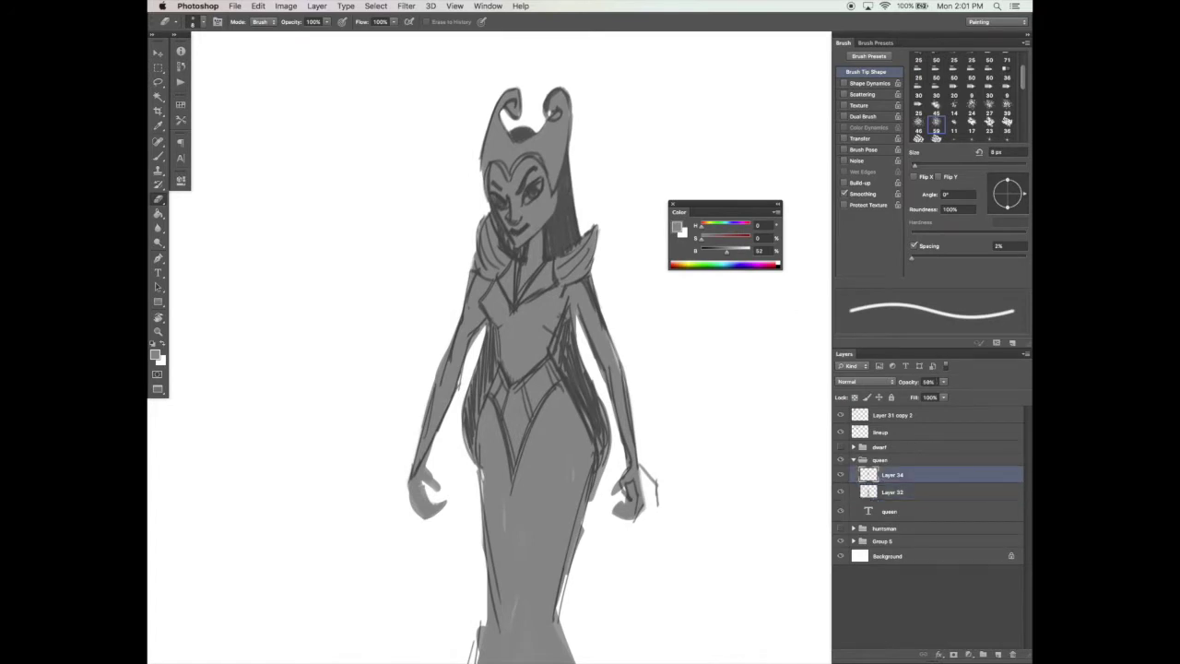
drag(492, 219, 507, 244)
drag(491, 202, 509, 237)
key(b)
key(p)
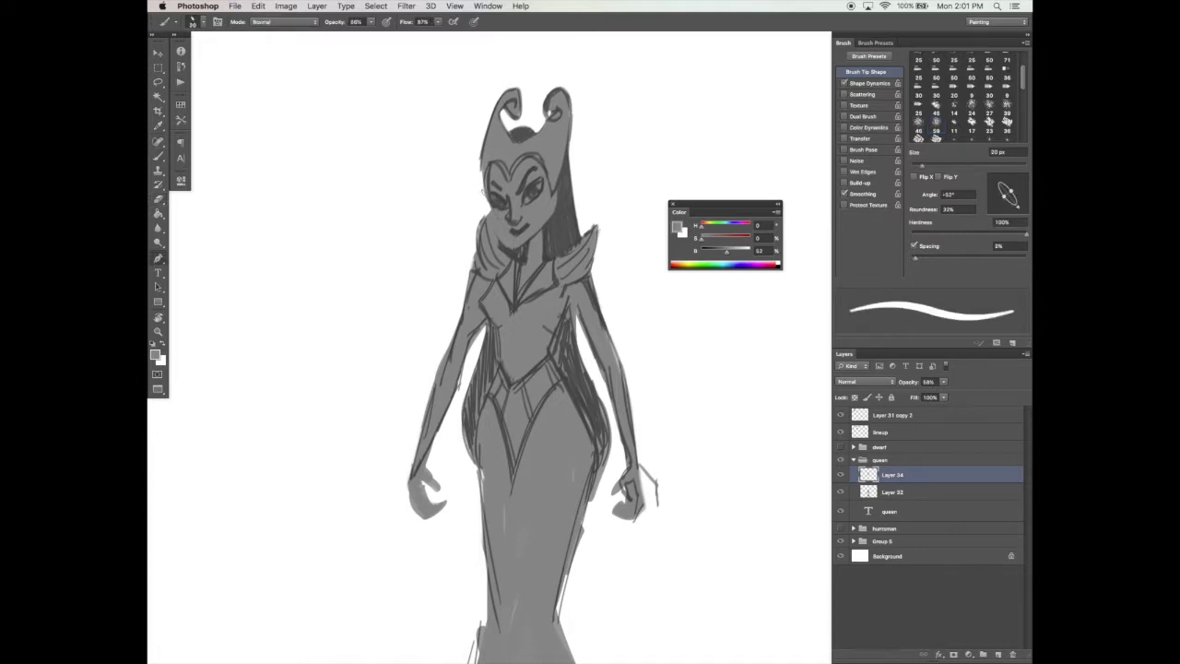
Redraw the cheek, jaw and headdress edge in near-black with a 10 px brush on Layer 34.
key(b)
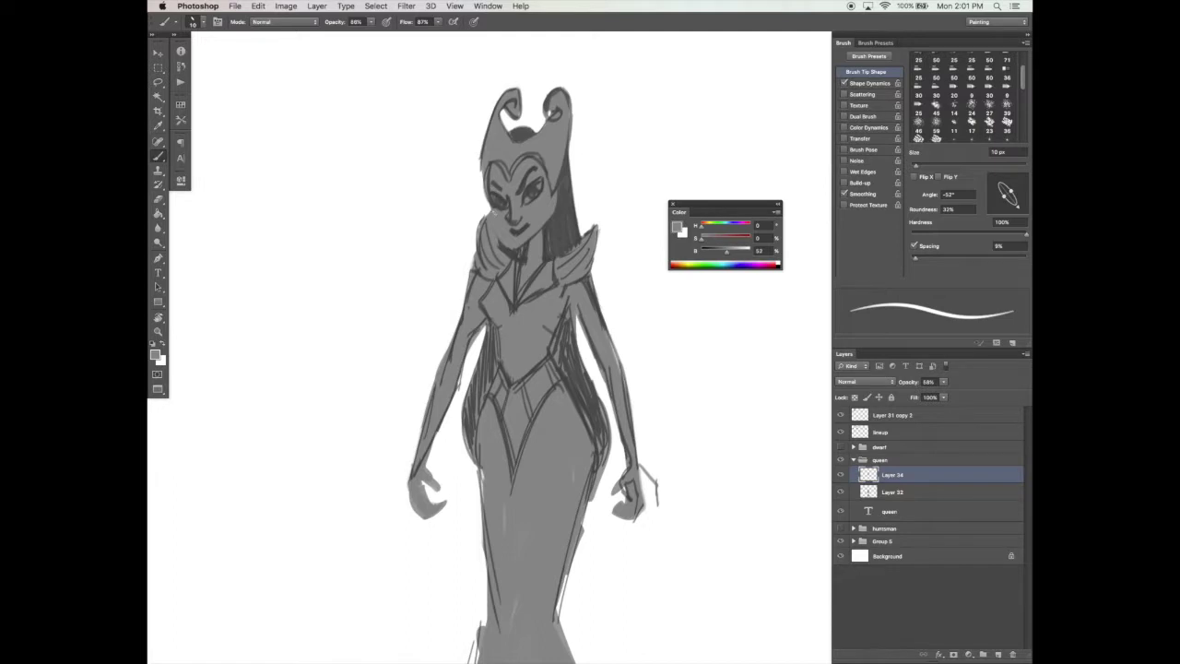
click(705, 251)
drag(492, 208, 500, 234)
drag(486, 164, 481, 193)
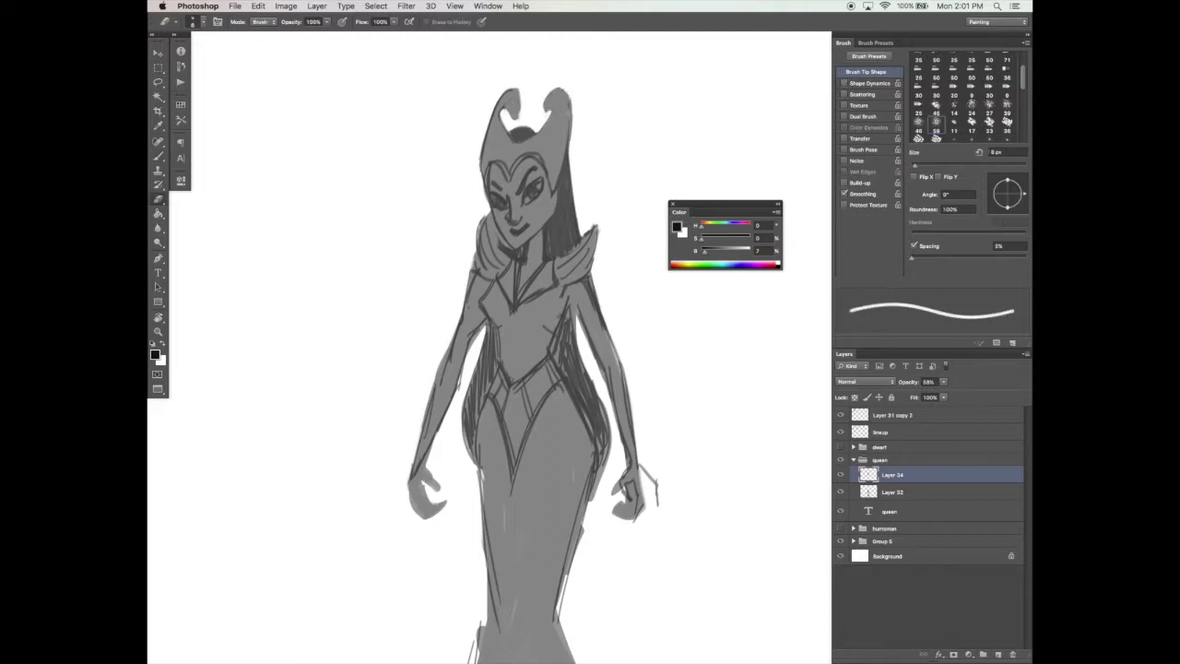
Paint taller, pointed horns in grey on the queen's headdress silhouette with a 23 px brush.
key(b)
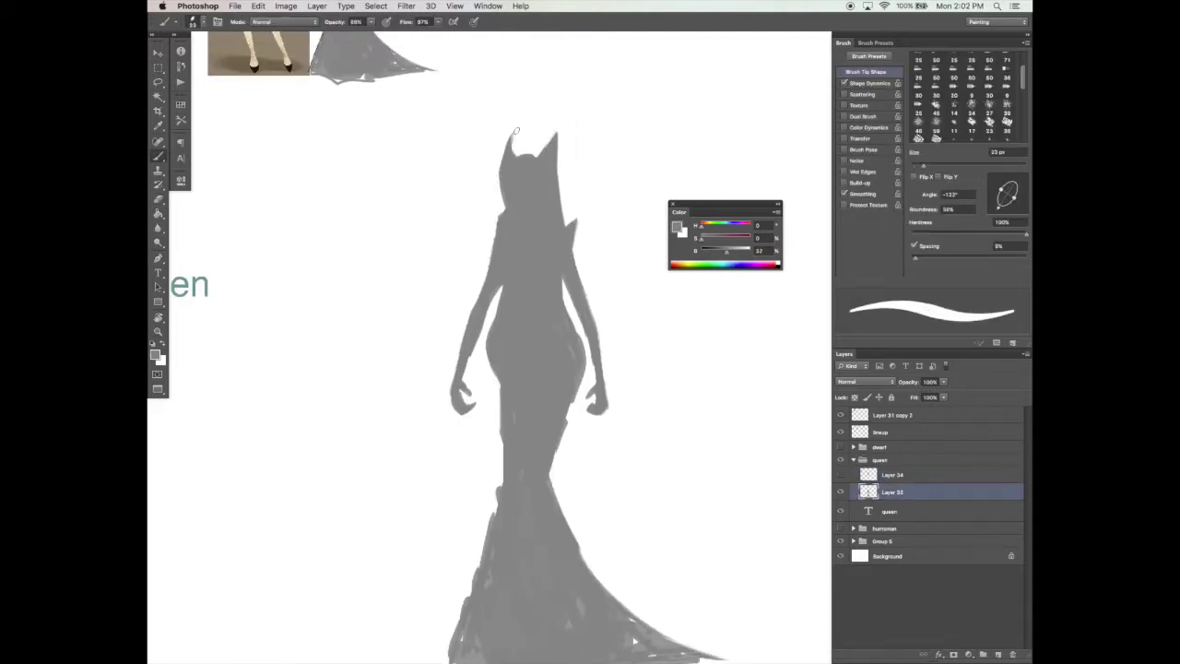
drag(522, 159, 505, 118)
drag(557, 172, 542, 96)
mouse_move(564, 159)
mouse_down()
mouse_move(557, 125)
mouse_move(513, 157)
mouse_up()
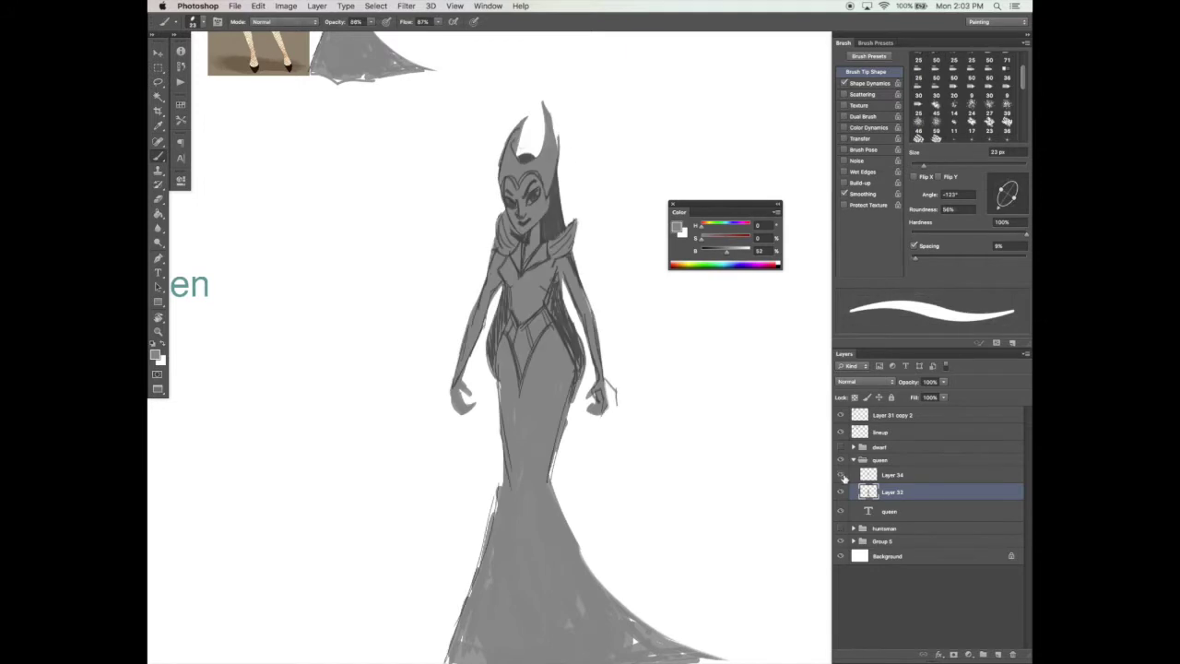
Draw dark outlines around both long, pointed horns on Layer 34.
key(e)
click(893, 475)
click(630, 182)
drag(630, 182, 669, 188)
key(b)
click(708, 252)
drag(491, 116, 523, 71)
mouse_move(523, 72)
mouse_down()
mouse_move(507, 129)
mouse_move(544, 52)
mouse_up()
drag(544, 52, 566, 129)
Return to Layer 33 with the sampled grey, hide the line art, and carve a gap between the neck and left-hand shoulder.
click(893, 491)
alt+click(555, 105)
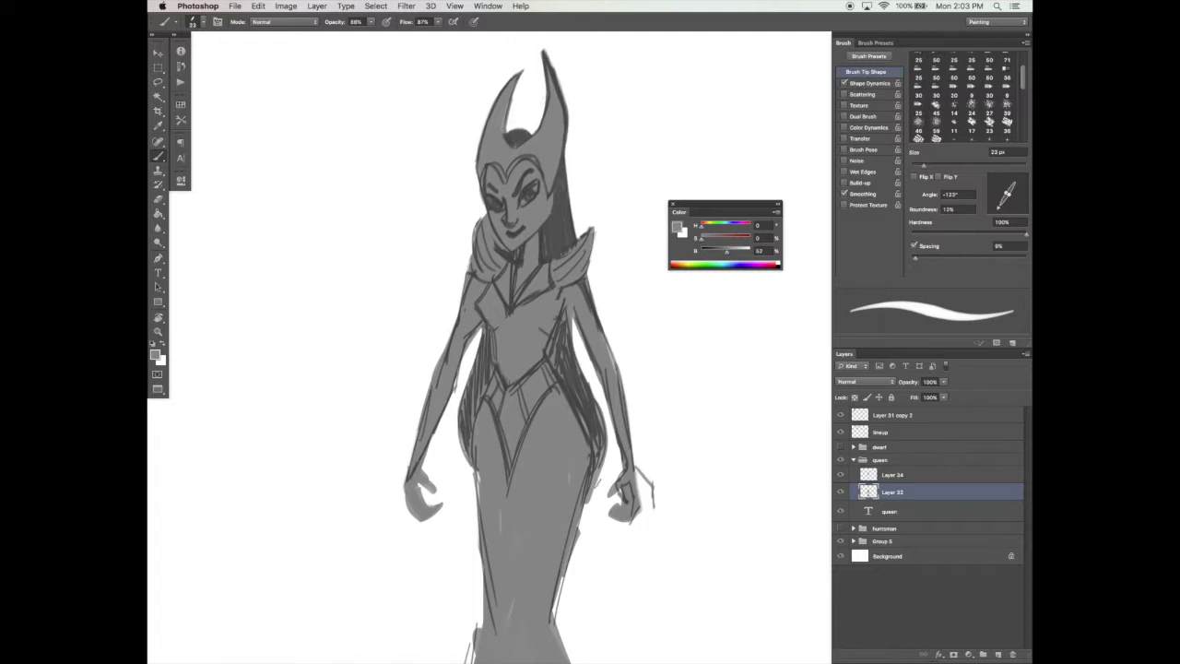
click(840, 474)
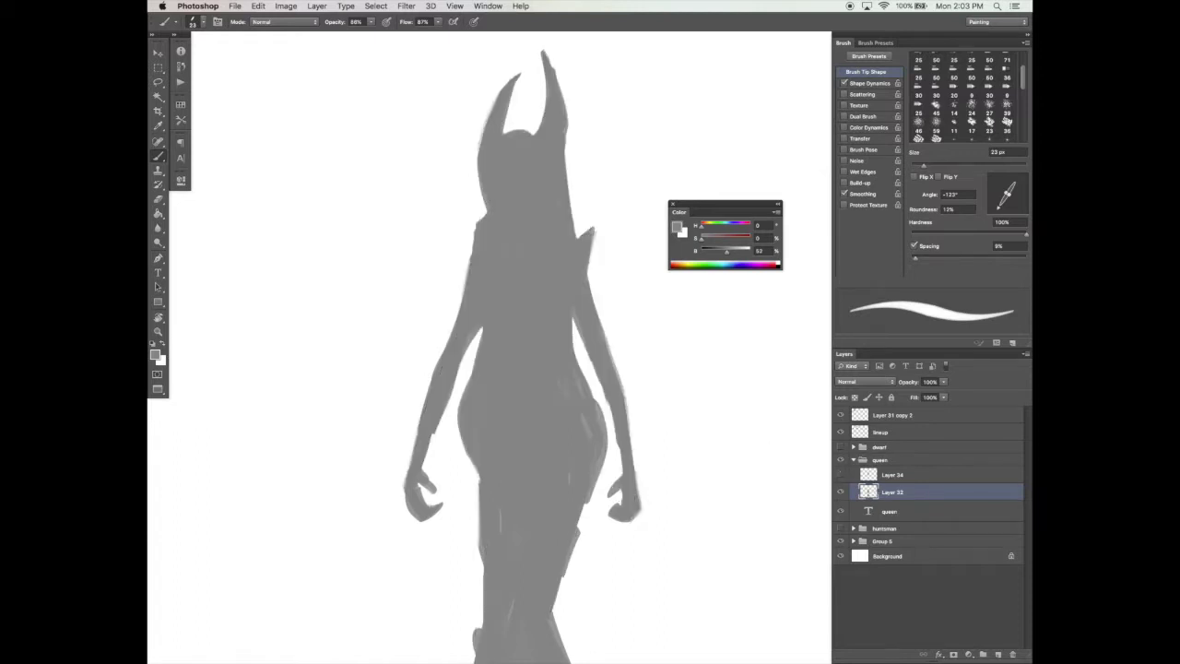
key(z)
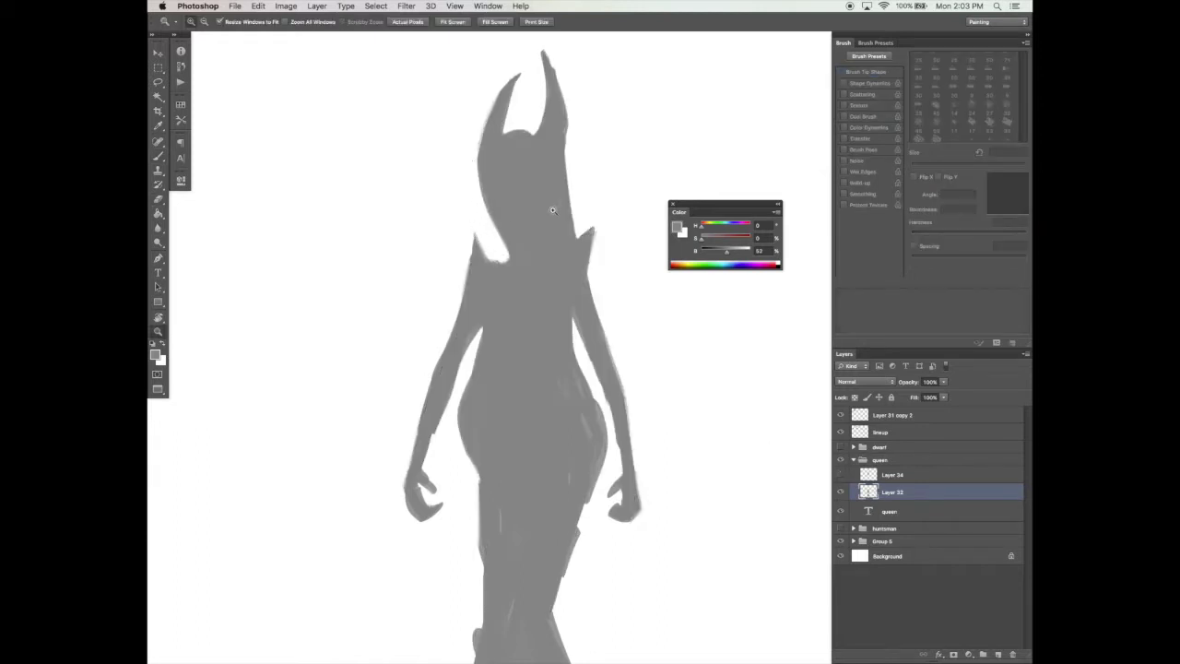
alt+click(552, 210)
key(b)
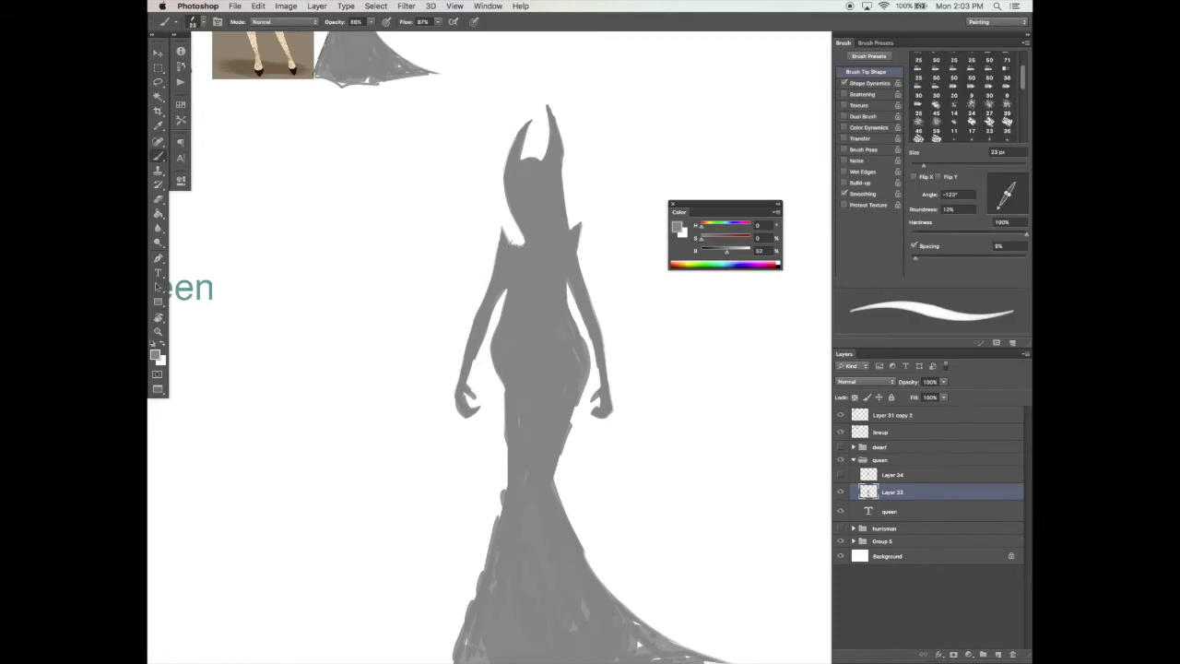
Paint a tall, pointed spike on the left-hand shoulder pad and compare it with the Layer 34 line art.
drag(501, 239, 500, 214)
key(super+alt+z)
key(super+alt+z)
mouse_move(502, 240)
mouse_down()
mouse_move(502, 211)
mouse_move(507, 237)
mouse_up()
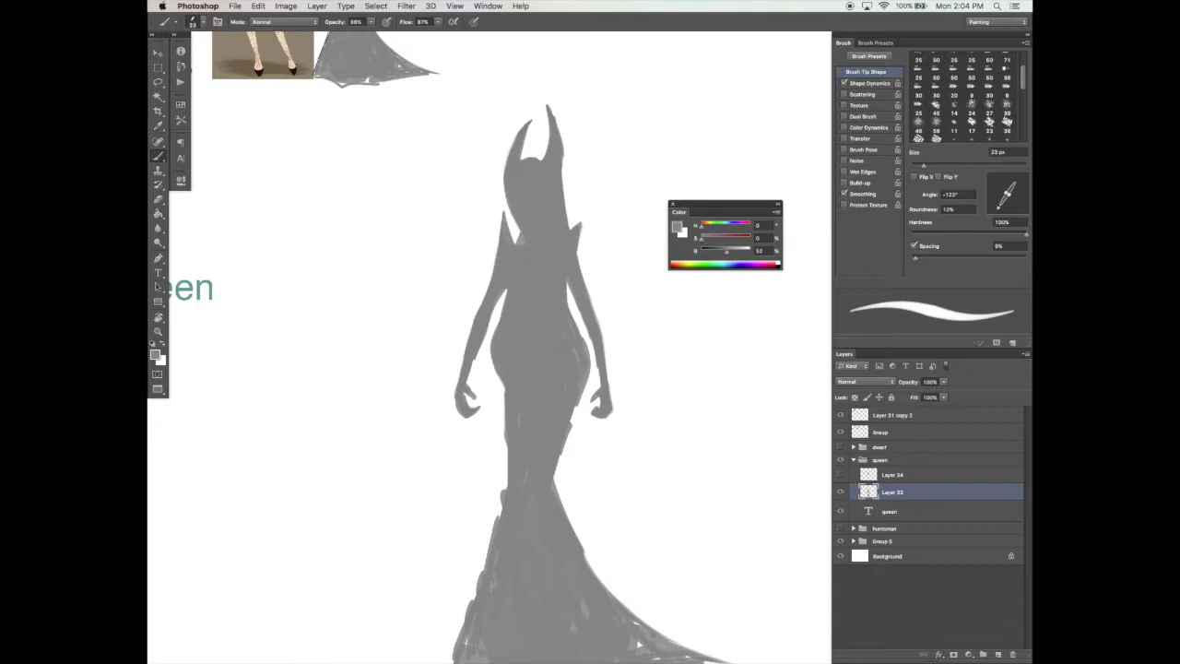
click(841, 474)
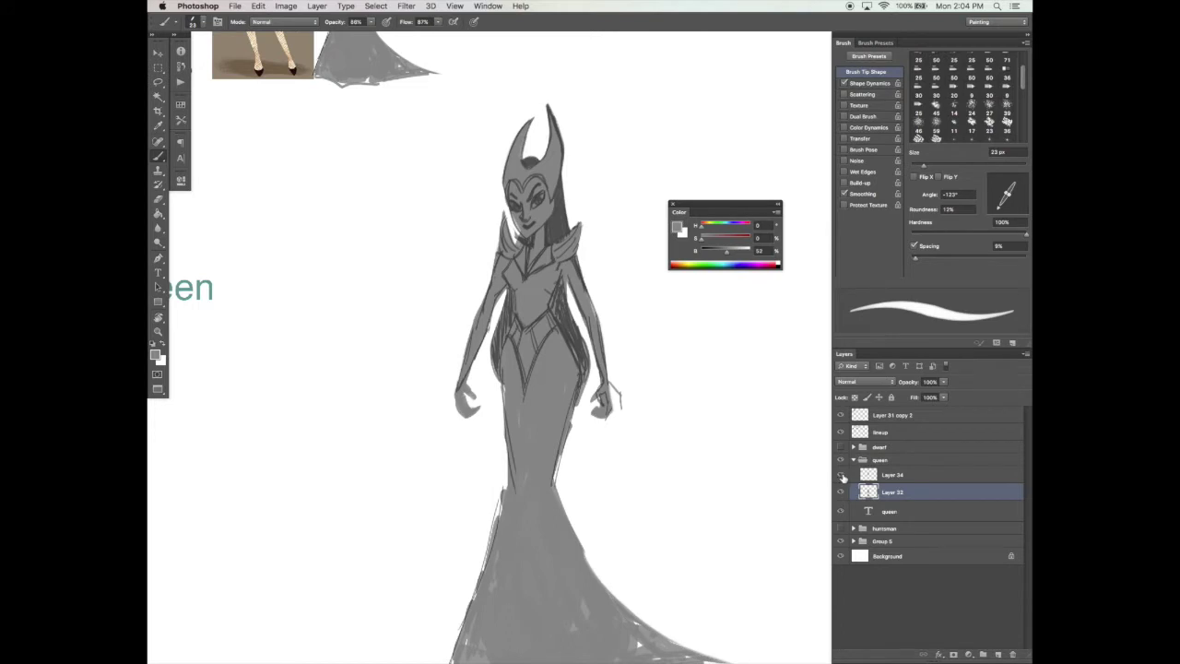
click(841, 475)
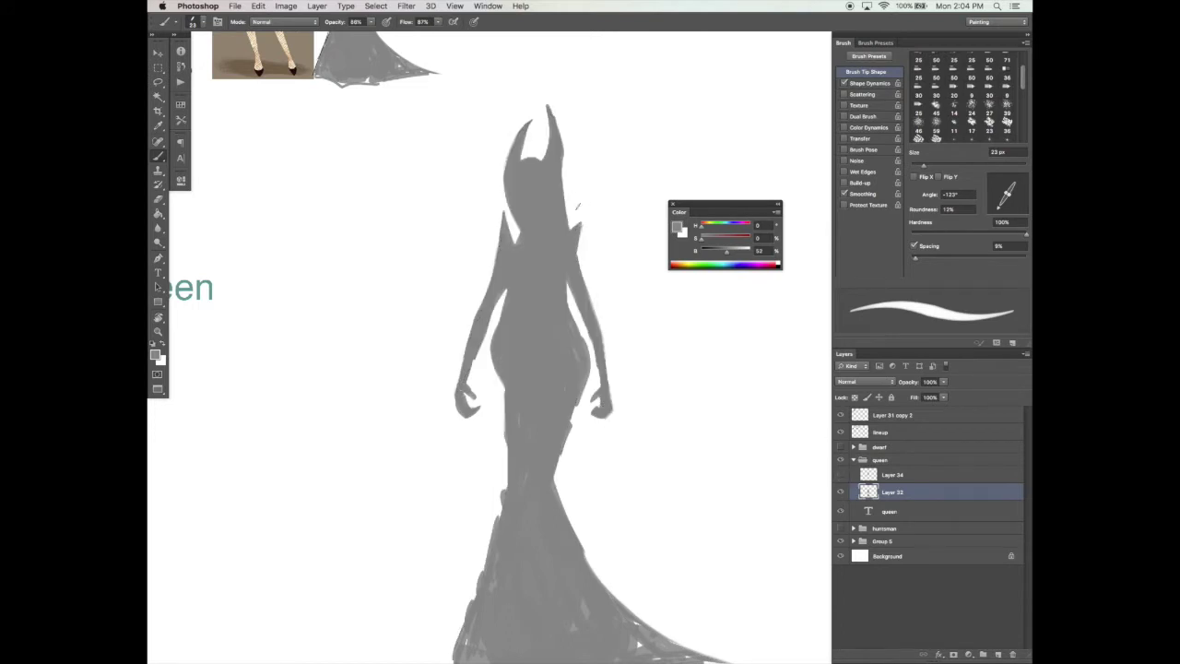
Erase the right-hand shoulder pad's short point and repaint it as a taller, slender spike.
key(e)
key(b)
click(840, 475)
click(841, 475)
drag(507, 207, 501, 234)
key(e)
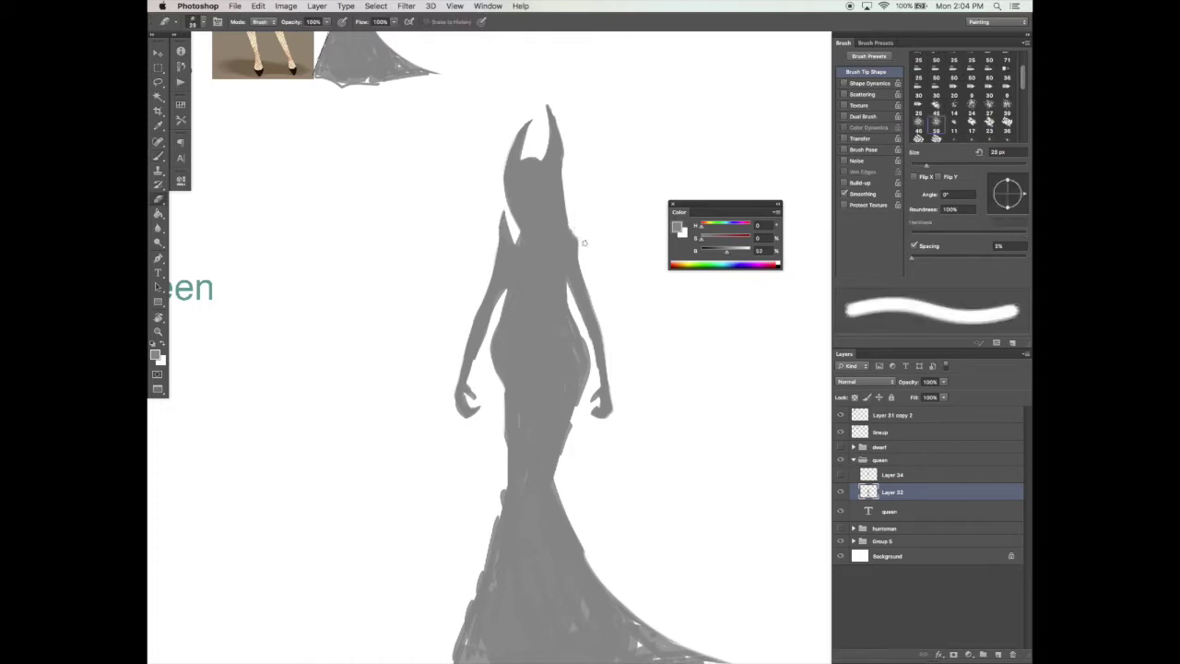
key(b)
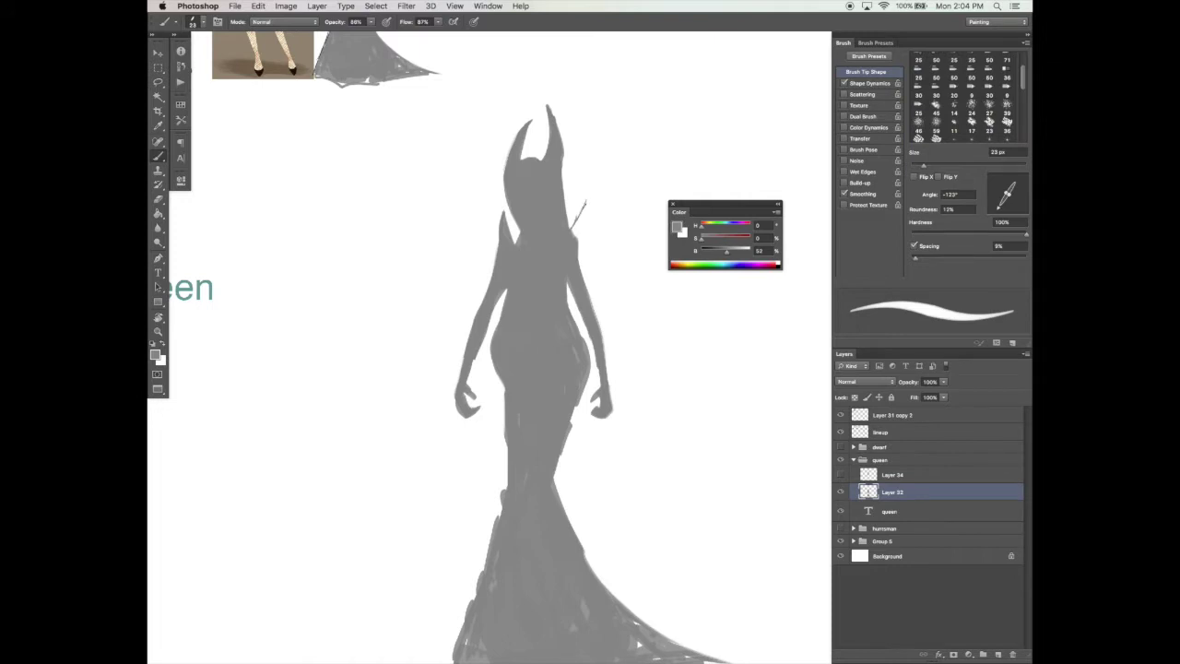
drag(584, 196, 580, 245)
Rotate the brush tip to about -58° and add a second thin spike outside the left-hand shoulder spike.
click(1018, 211)
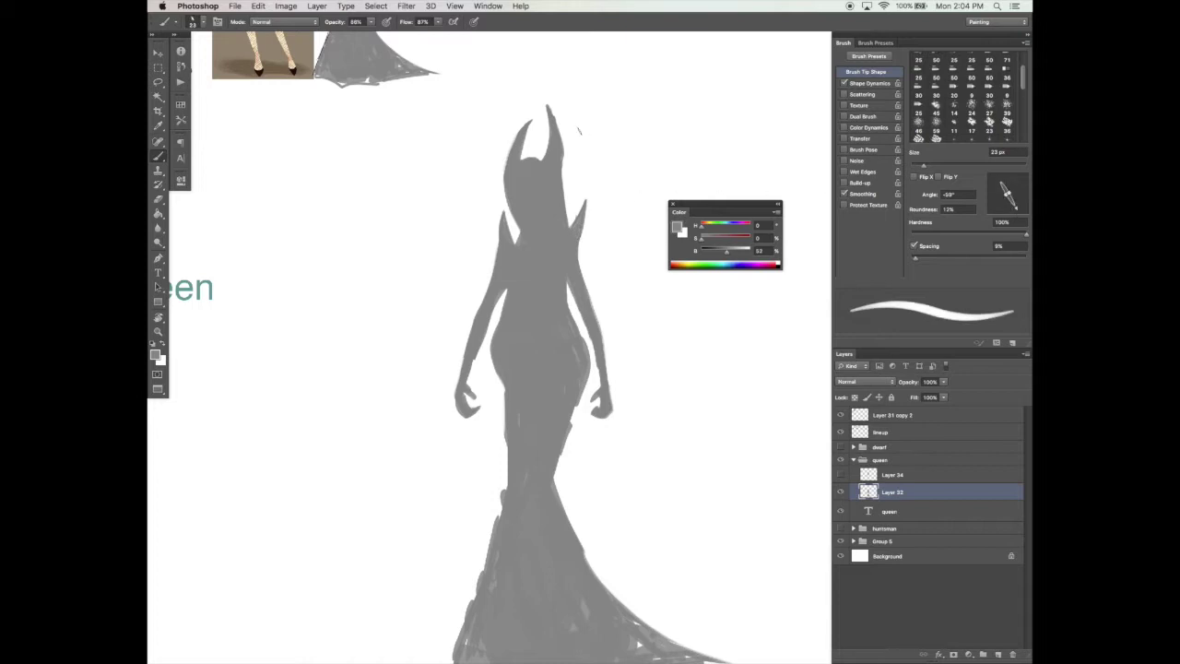
mouse_move(495, 199)
mouse_down()
mouse_move(494, 253)
mouse_move(492, 198)
mouse_up()
key(e)
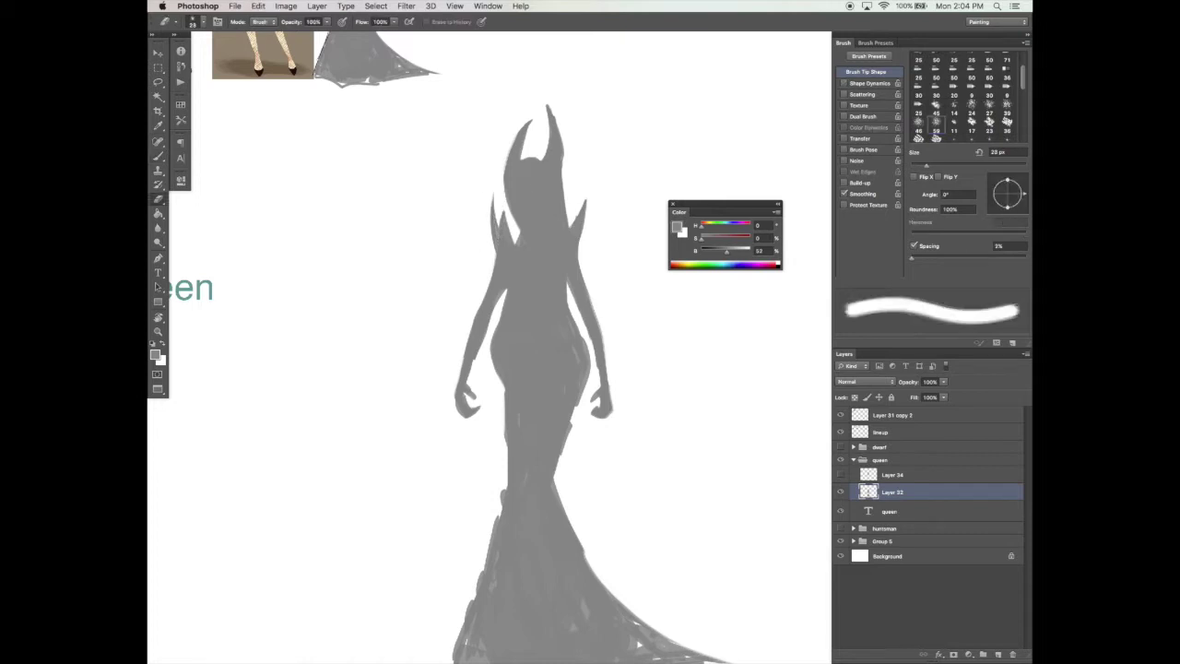
key(b)
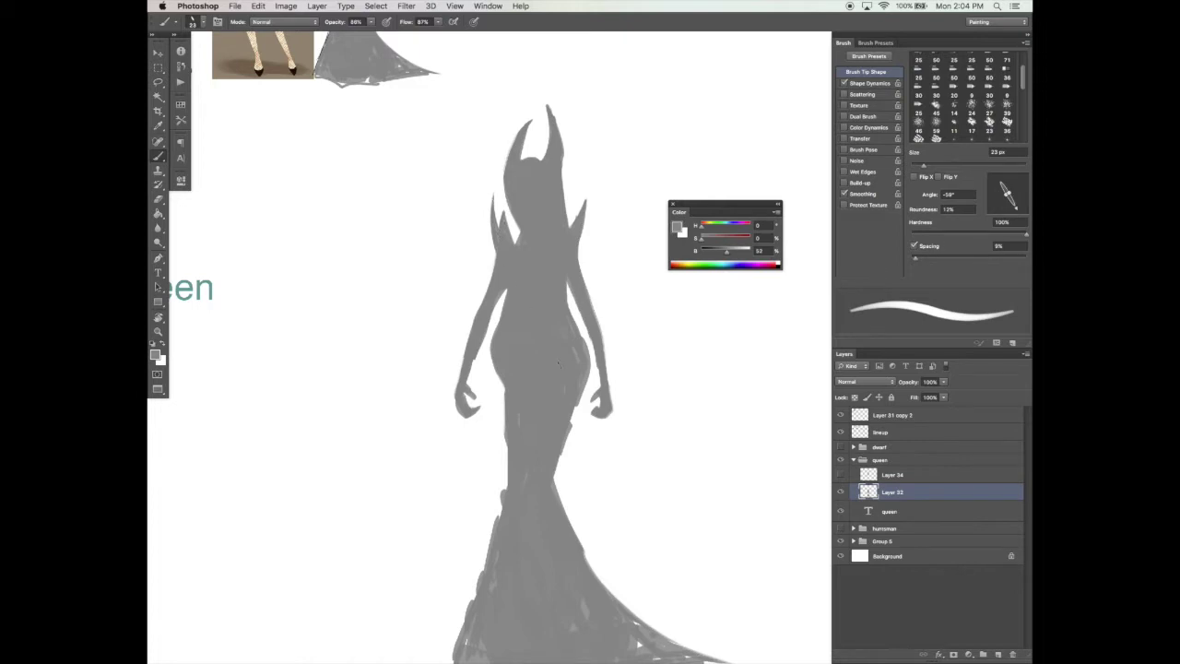
Rotate the brush tip to about -133° and paint a second thin spike outside the right-hand shoulder spike.
click(998, 205)
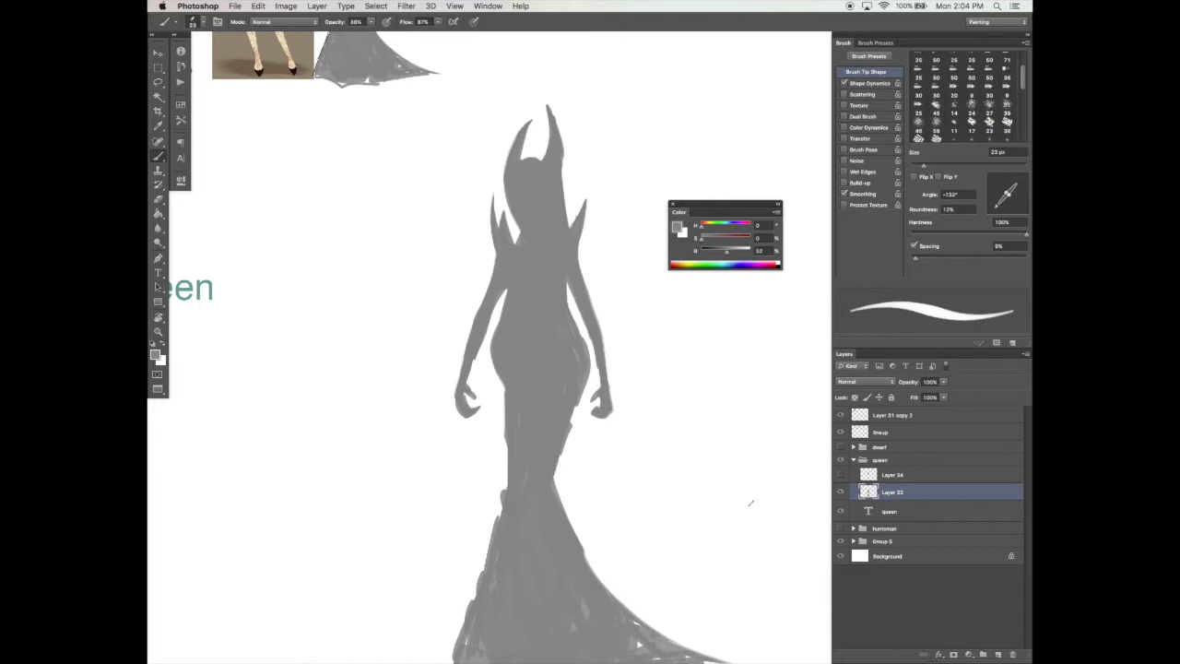
key(e)
key(b)
mouse_move(582, 277)
mouse_down()
mouse_move(598, 184)
mouse_move(581, 264)
mouse_up()
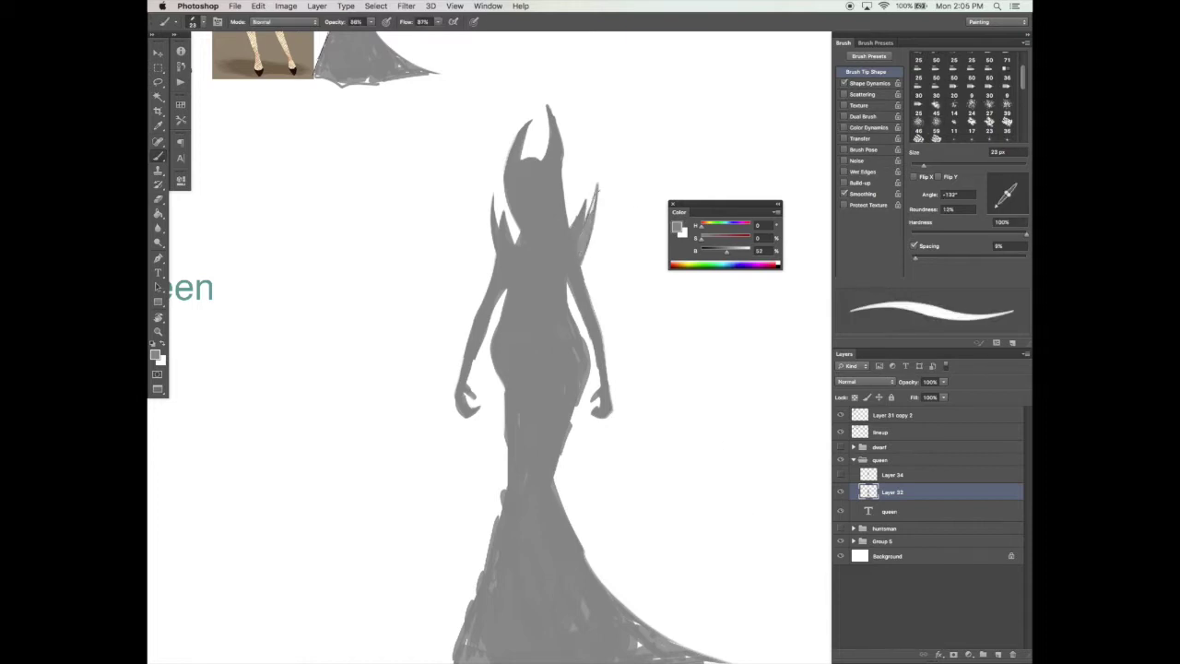
mouse_move(596, 191)
mouse_down()
mouse_move(582, 268)
mouse_move(557, 297)
mouse_up()
Show the Layer 34 line art and outline the right-hand shoulder pad and its two spikes in dark grey.
click(840, 475)
click(893, 475)
click(707, 251)
key(super+=)
key(e)
key(b)
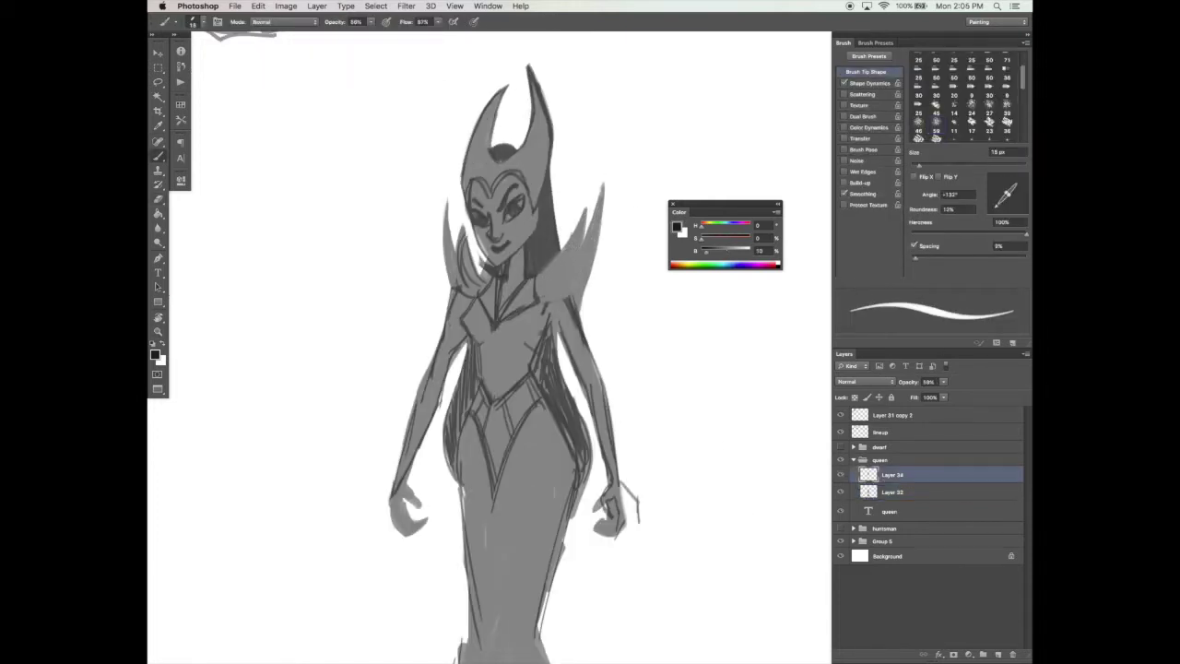
drag(588, 208, 552, 266)
drag(573, 265, 543, 291)
drag(604, 186, 565, 272)
drag(572, 276, 590, 253)
drag(619, 211, 590, 272)
mouse_move(556, 260)
mouse_down()
mouse_move(570, 278)
mouse_move(587, 272)
mouse_up()
Re-angle the brush tip, erase the left-hand shoulder pad's old lines and redraw the outlines of its two spikes.
click(1018, 209)
key(e)
drag(472, 256, 487, 270)
mouse_move(498, 241)
mouse_down()
mouse_move(511, 251)
mouse_move(490, 276)
mouse_up()
key(b)
mouse_move(463, 186)
mouse_down()
mouse_move(488, 277)
mouse_move(476, 229)
mouse_up()
drag(481, 196, 494, 242)
drag(495, 247, 513, 250)
click(840, 475)
click(840, 475)
Clean up the Layer 33 grey between the left-hand shoulder spikes and neck, comparing it with the line art.
click(892, 493)
key(e)
drag(503, 242, 511, 248)
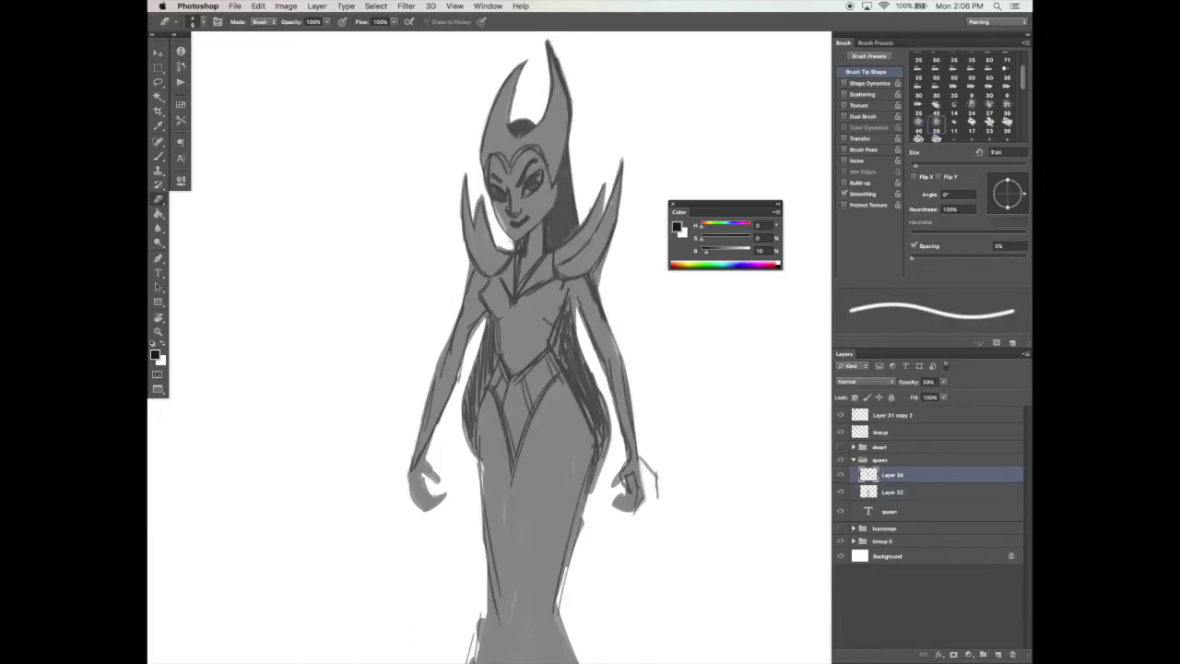
key(b)
drag(496, 210, 507, 233)
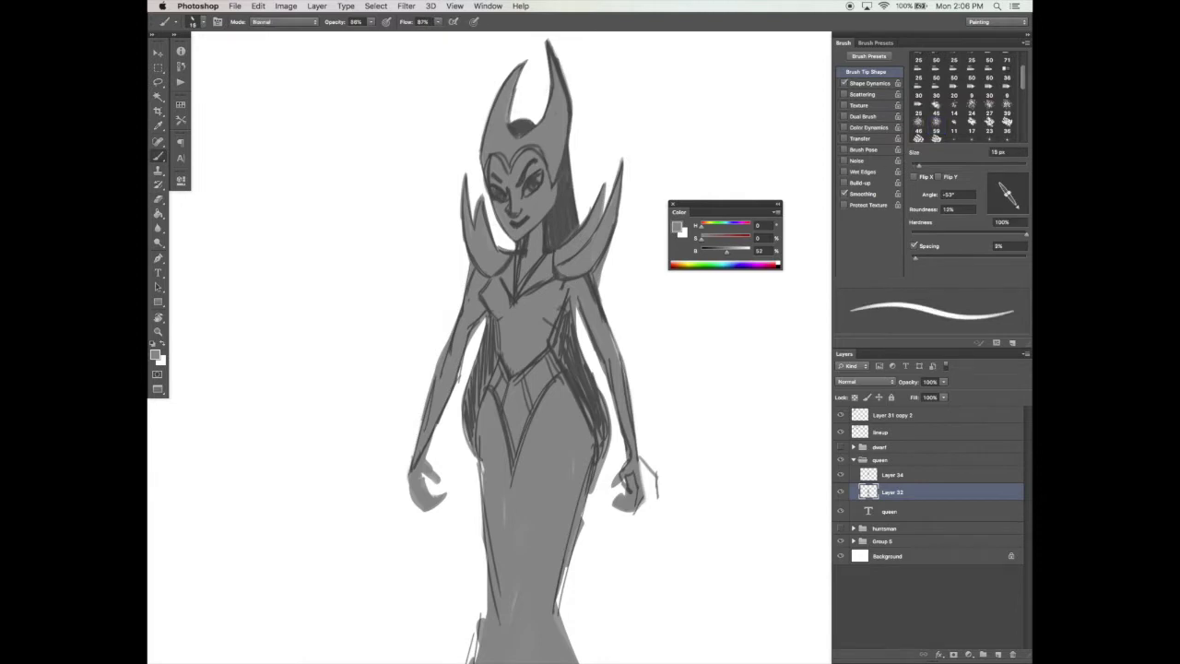
click(840, 476)
click(841, 475)
Erase the dark hair hatching beside the left-hand side of the waist on Layer 34.
click(893, 474)
key(e)
drag(500, 308, 475, 437)
Erase the grey hair mass beside the left-hand waist on Layer 33 with a larger eraser, and smooth the hip edge.
key(])
key(])
key(])
key(])
drag(535, 345, 535, 315)
click(899, 491)
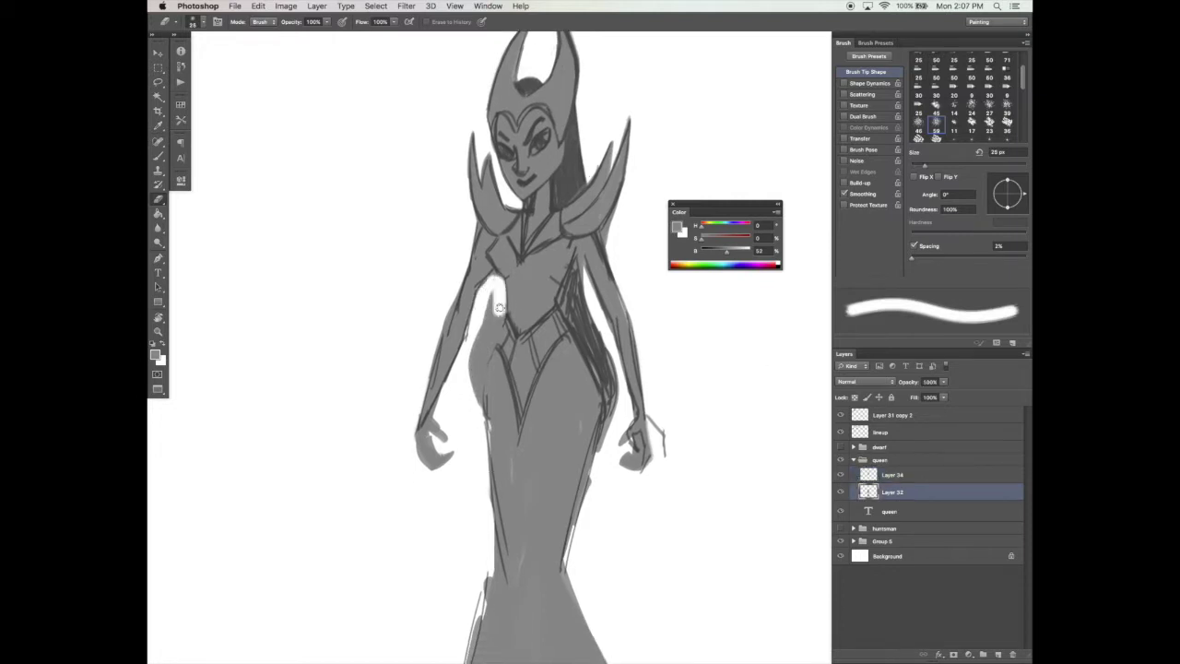
click(841, 476)
click(841, 475)
key(b)
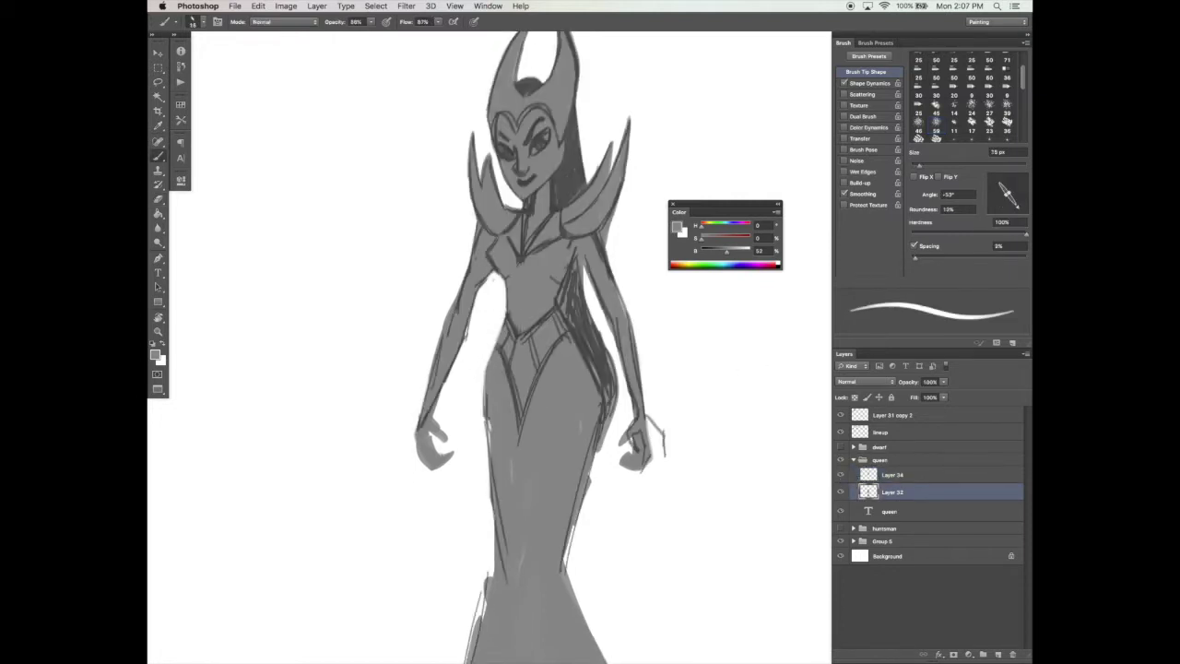
drag(500, 328, 488, 452)
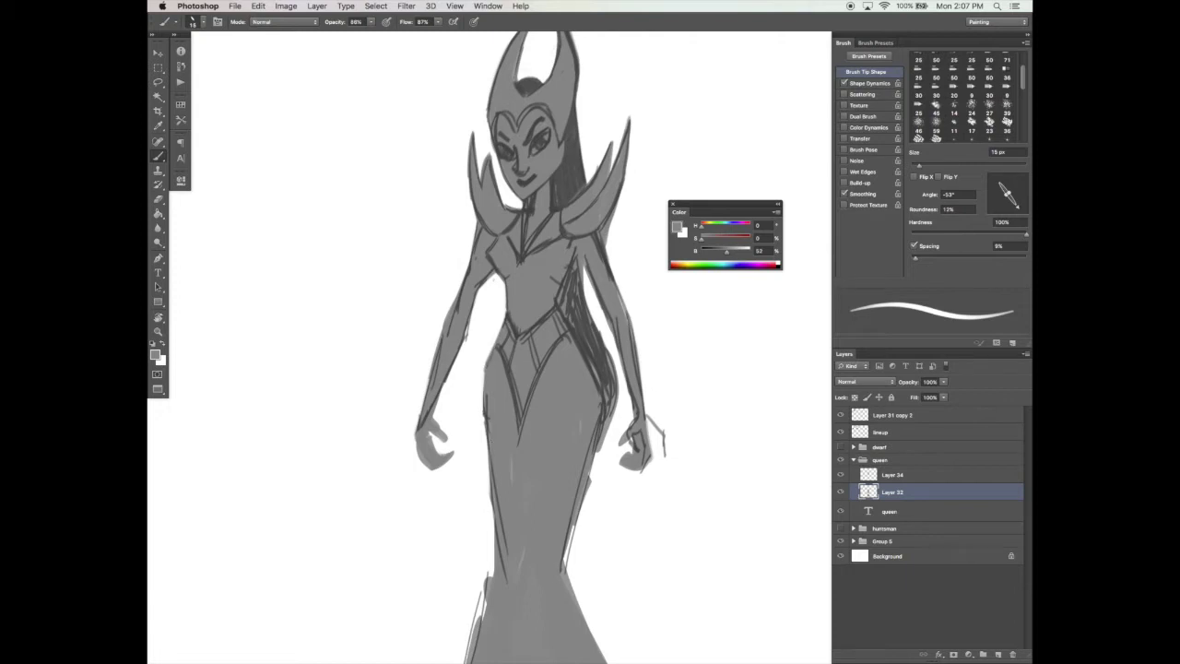
Clean up the left-hand arm's line art on Layer 34 and undo the last two changes near the shoulder.
super+click(458, 315)
key(e)
mouse_move(449, 335)
mouse_down()
mouse_move(476, 264)
mouse_move(491, 284)
mouse_move(471, 257)
mouse_up()
key(b)
alt+click(477, 242)
key(e)
key(b)
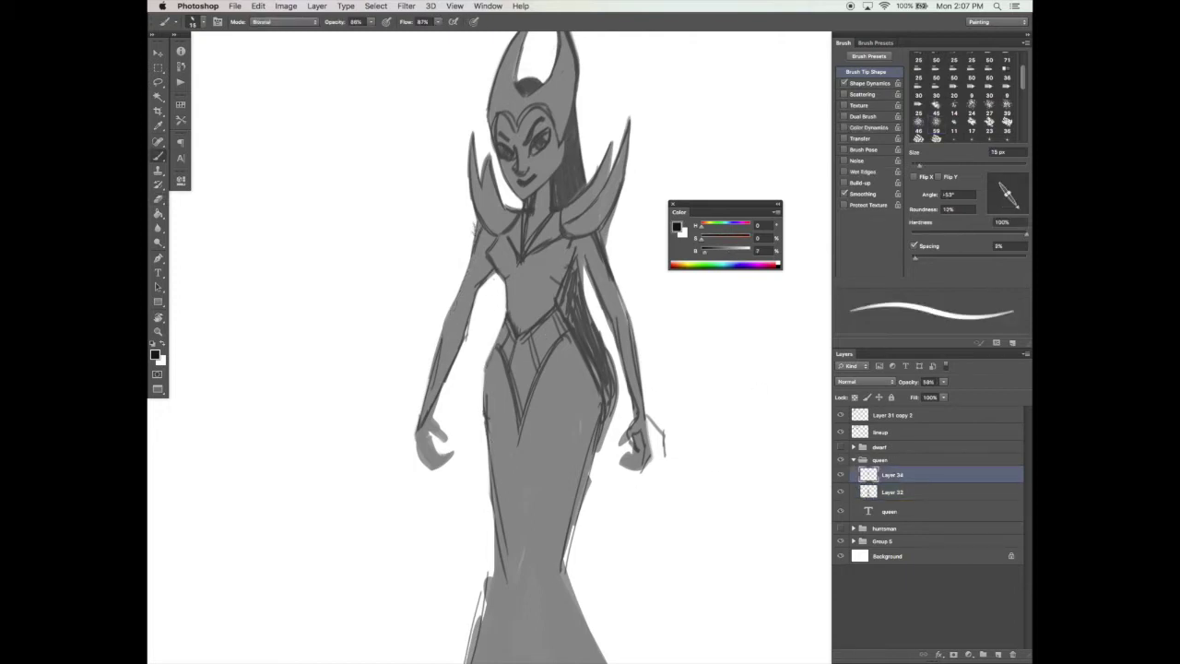
drag(635, 307, 637, 308)
key(e)
drag(473, 224, 471, 251)
key(b)
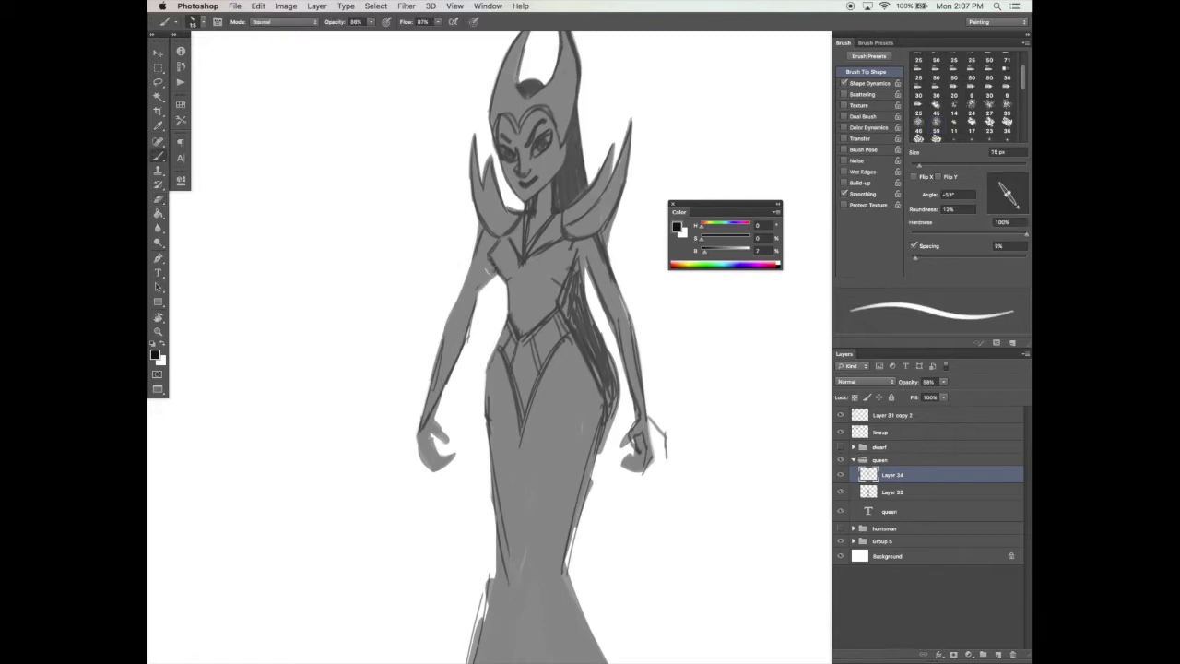
key(super+z)
key(super+z)
Hide the line art, lasso the left-hand arm on Layer 33 and shift it slightly toward the body.
key(v)
drag(544, 414, 537, 416)
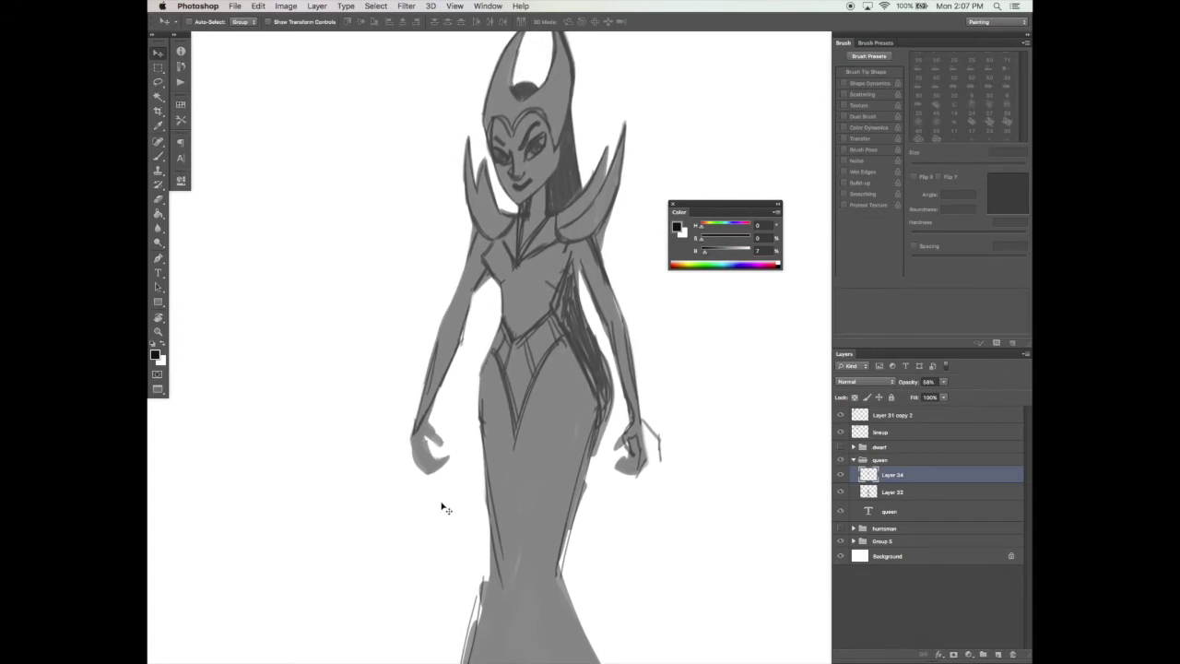
click(840, 475)
click(904, 494)
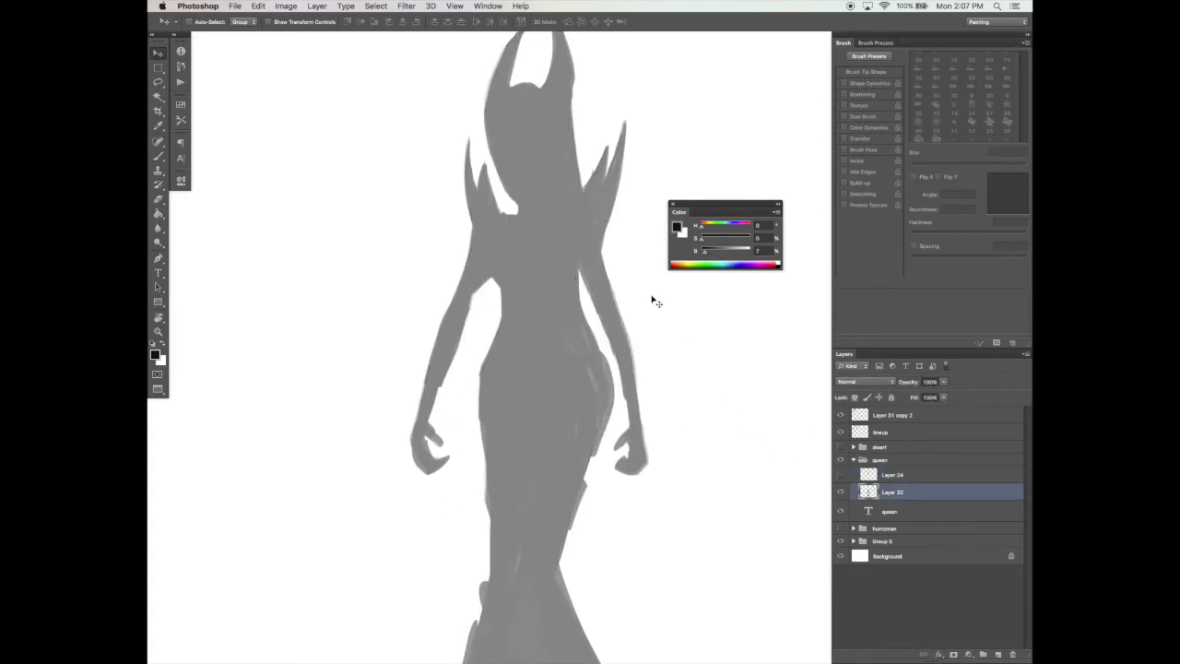
key(l)
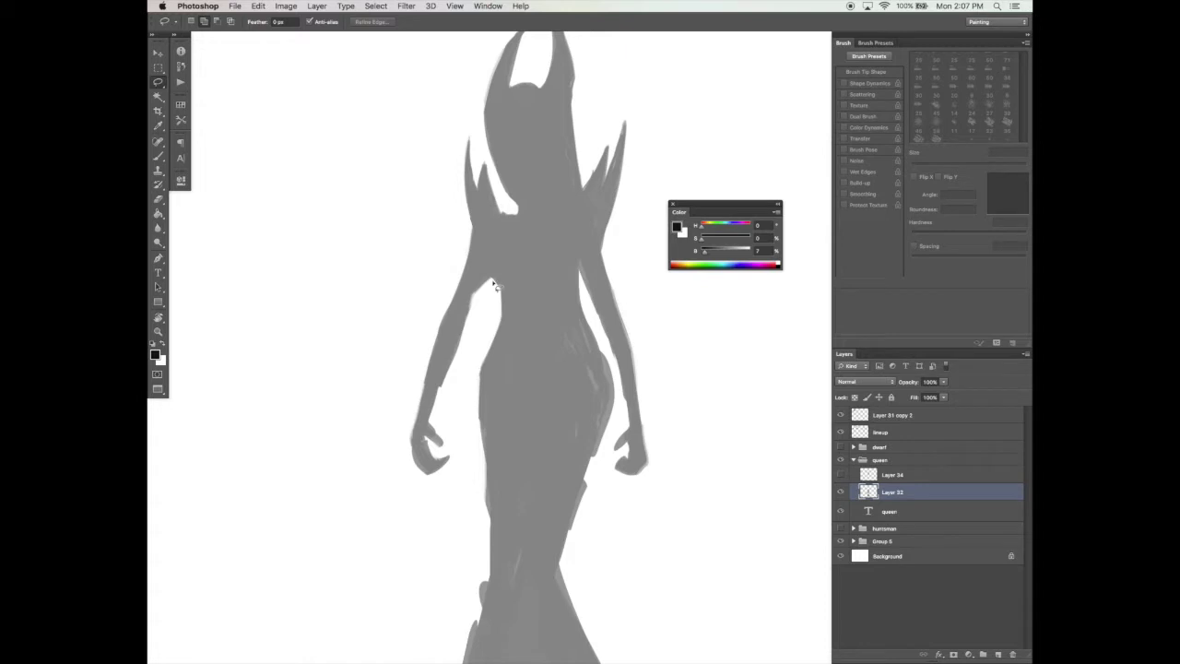
mouse_move(493, 285)
mouse_down()
mouse_move(461, 482)
mouse_move(430, 242)
mouse_move(472, 221)
mouse_up()
key(v)
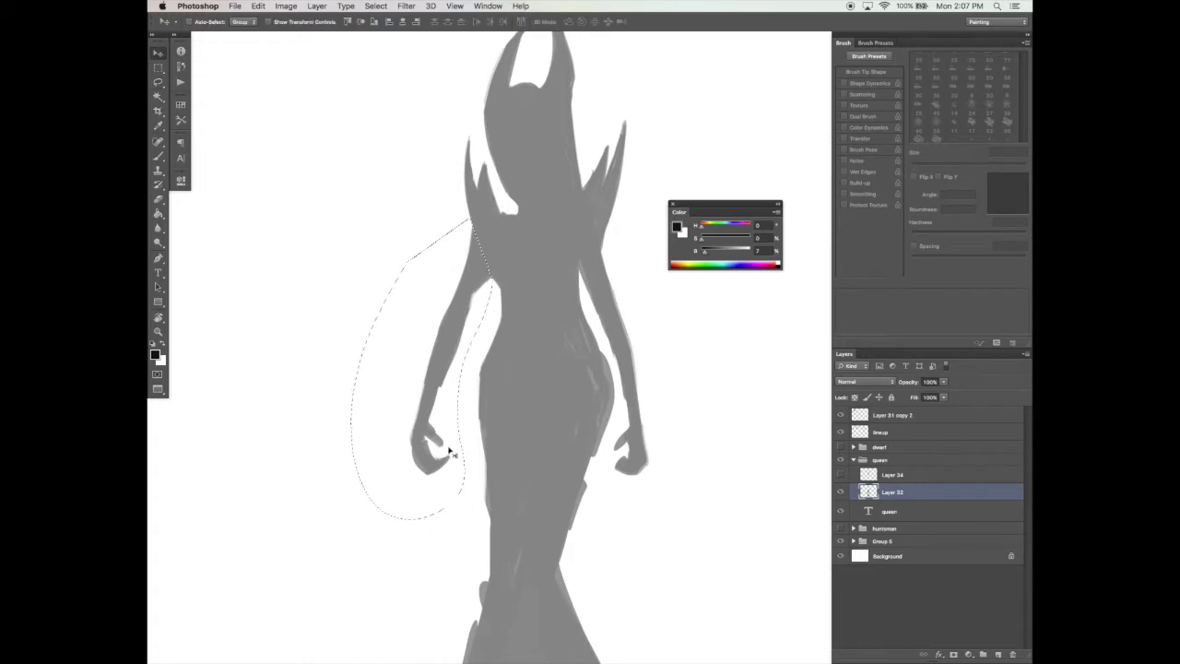
drag(449, 451, 459, 457)
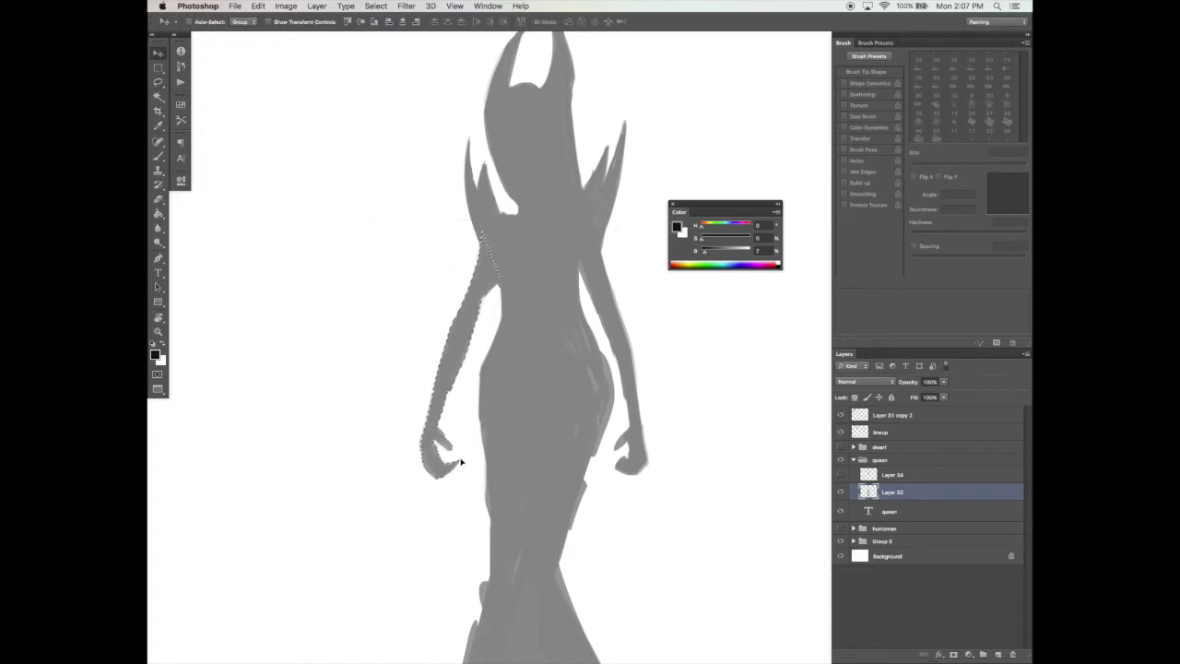
key(ctrl+d)
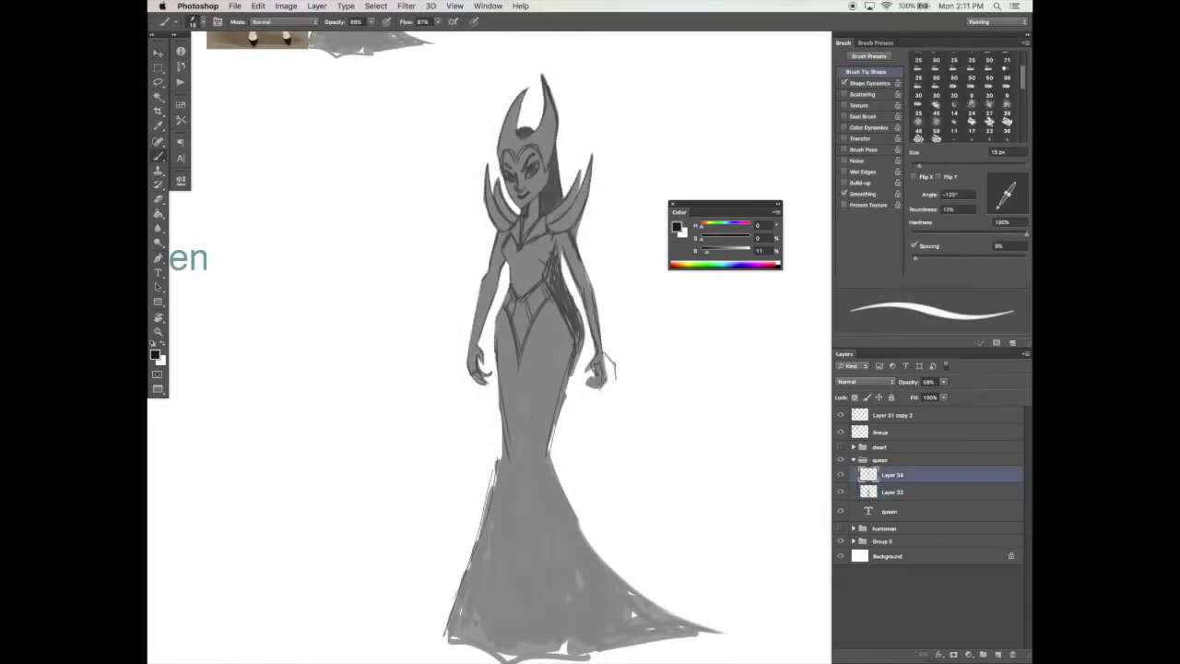
Erase the dark hair hatching beside the right-hand waist on Layer 34 and redraw the nearby body and arm lines.
drag(575, 396, 573, 388)
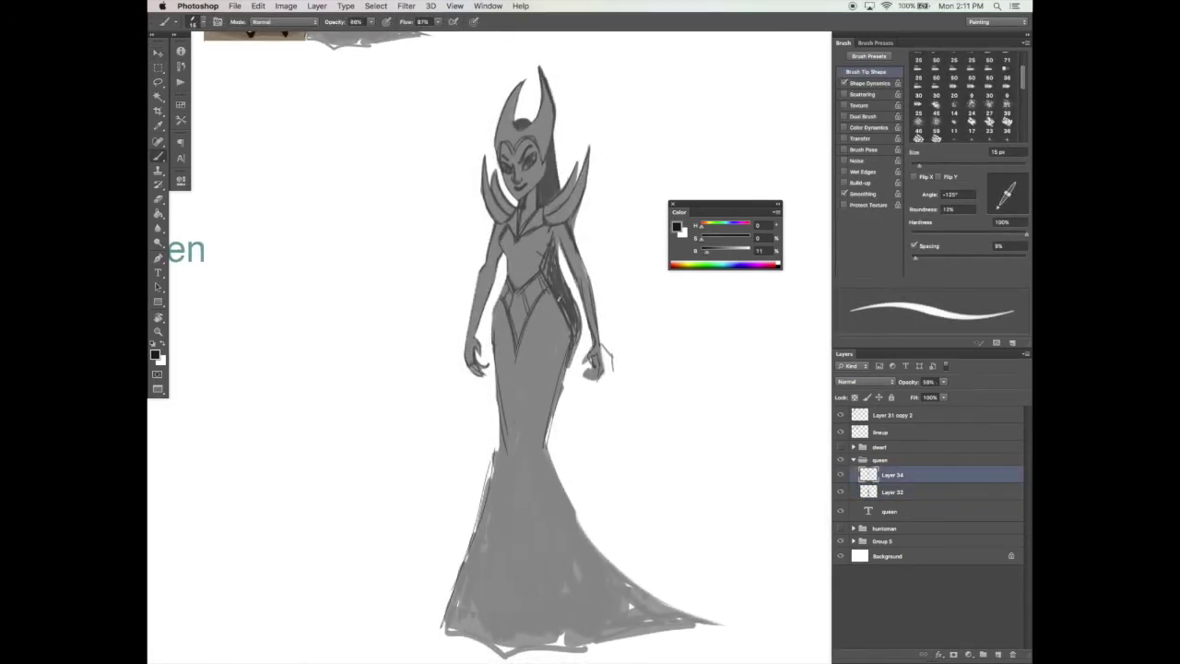
key(e)
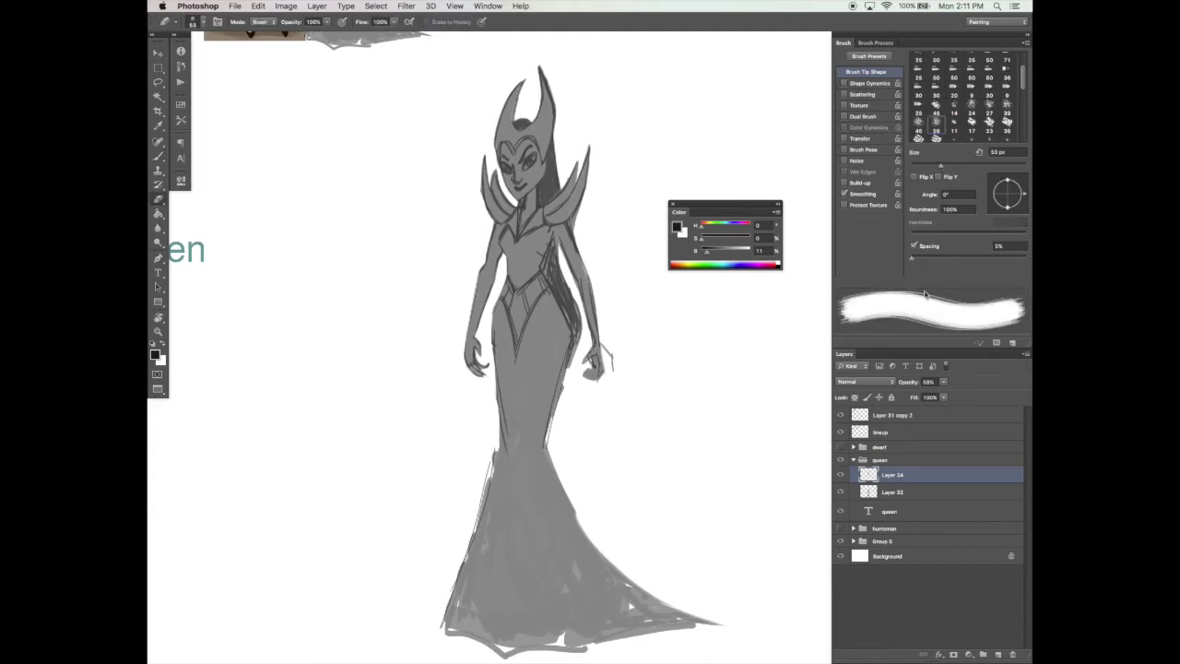
super+click(581, 247)
key(bracketleft)
key(bracketleft)
key(bracketleft)
mouse_move(581, 207)
mouse_down()
mouse_move(566, 240)
mouse_move(607, 324)
mouse_move(552, 235)
mouse_up()
key(b)
drag(571, 188, 598, 253)
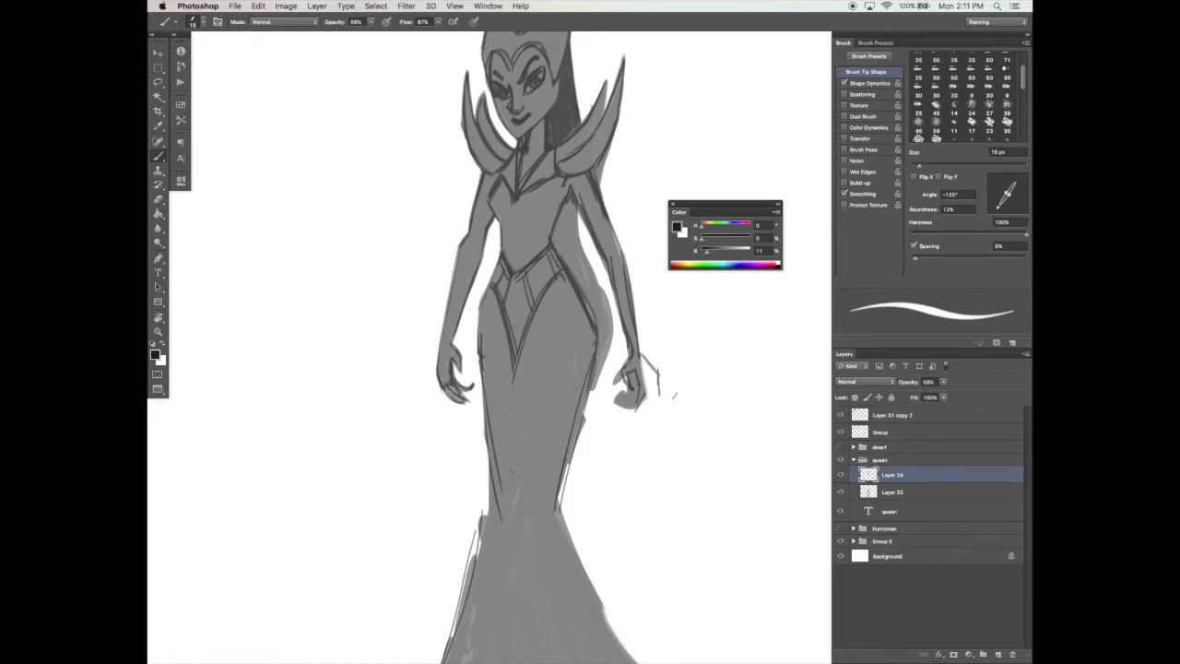
Erase the grey beside the right-hand waist and hip and the old right-hand hand on Layer 33, and save.
click(893, 492)
key(e)
mouse_move(570, 208)
mouse_down()
mouse_move(604, 319)
mouse_move(581, 459)
mouse_up()
click(890, 475)
click(878, 491)
drag(635, 404, 629, 339)
key(super+s)
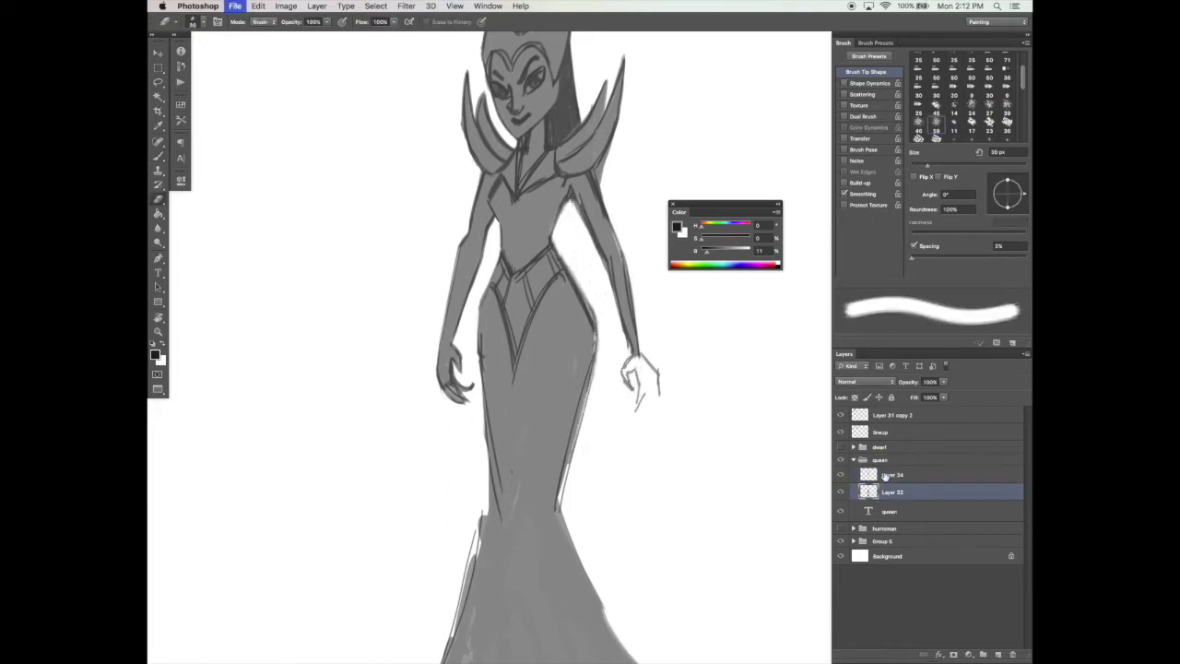
Sample the body grey, patch the right-hand underarm on Layer 33 and fill in the right-hand clawed hand.
key(b)
alt+click(565, 195)
drag(574, 201, 587, 231)
mouse_move(558, 213)
mouse_down()
mouse_move(551, 238)
mouse_move(627, 263)
mouse_up()
click(841, 474)
click(841, 475)
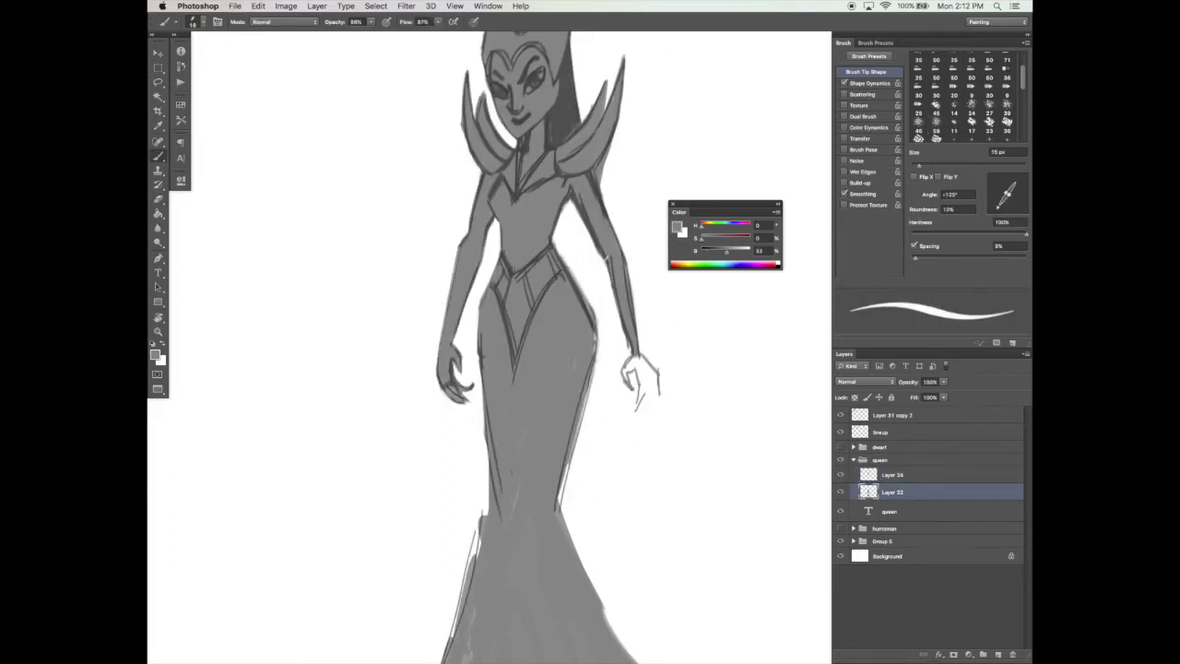
mouse_move(632, 343)
mouse_down()
mouse_move(629, 381)
mouse_move(645, 404)
mouse_up()
Redraw the right-hand arm's outline on Layer 34 in dark grey, adjusting the tip angle to follow the arm.
key(alt+bracketright)
key(e)
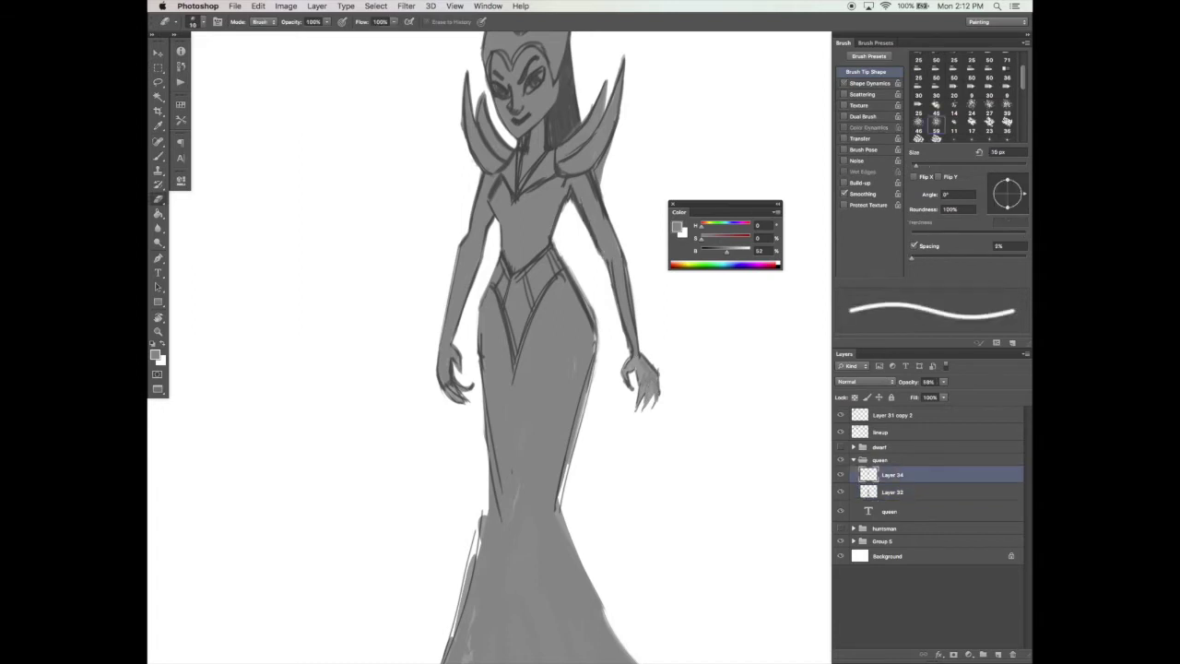
key(b)
key(e)
key(b)
drag(581, 201, 602, 256)
key(e)
key(b)
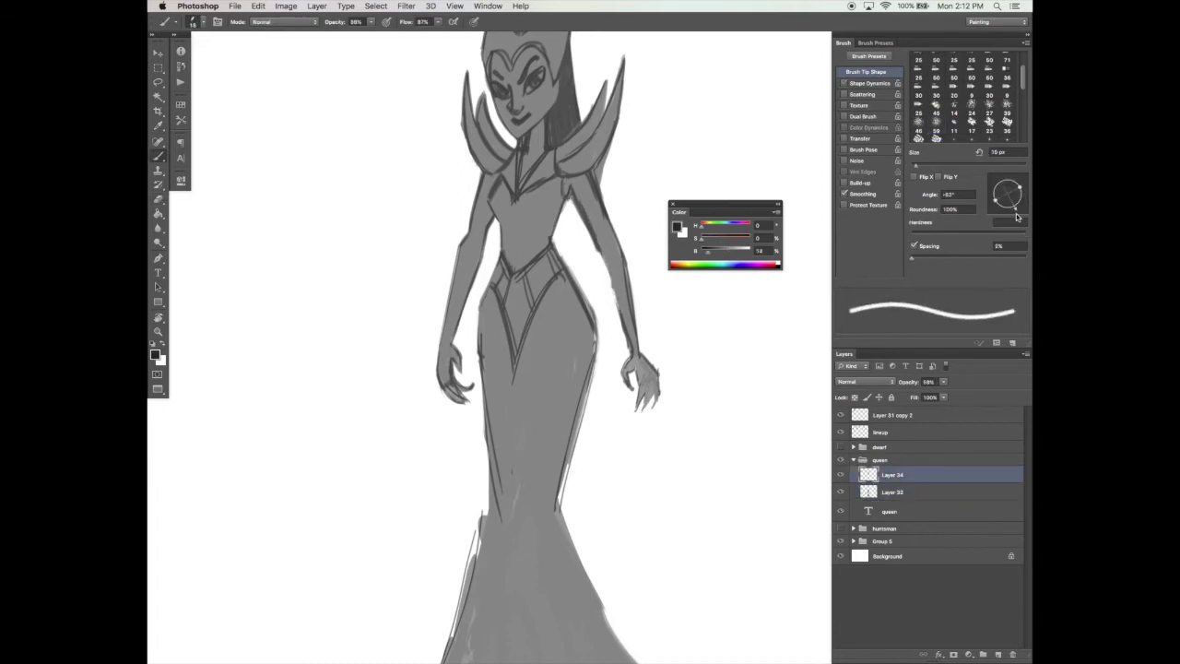
drag(1019, 215, 1009, 212)
drag(599, 252, 624, 319)
key(e)
key(b)
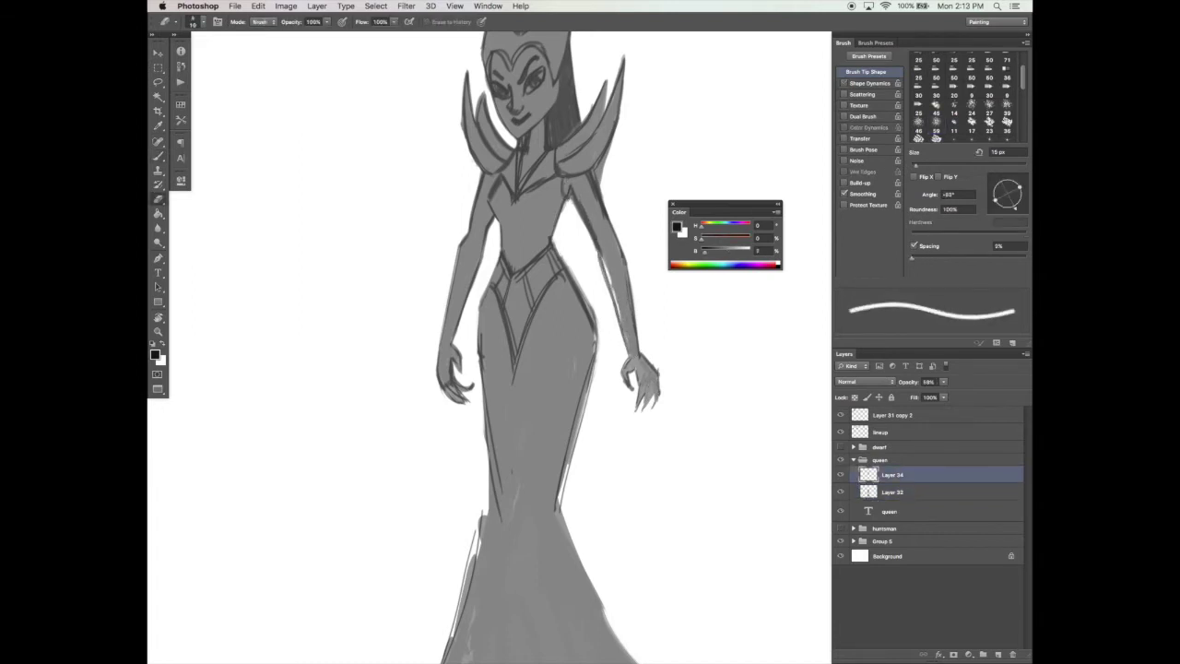
Fill the gap in the right-hand forearm on Layer 33 and erase stray upper-arm lines on Layer 34.
key(alt+bracketleft)
drag(615, 299, 636, 367)
key(alt+bracketright)
key(e)
drag(588, 178, 601, 249)
drag(574, 201, 600, 260)
Trim the grey beneath the right-hand shoulder pad on Layer 33 and retouch its inner spike's outline on Layer 34.
key(alt+bracketleft)
drag(596, 174, 603, 197)
drag(609, 139, 598, 185)
key(alt+bracketright)
key(b)
drag(607, 77, 605, 112)
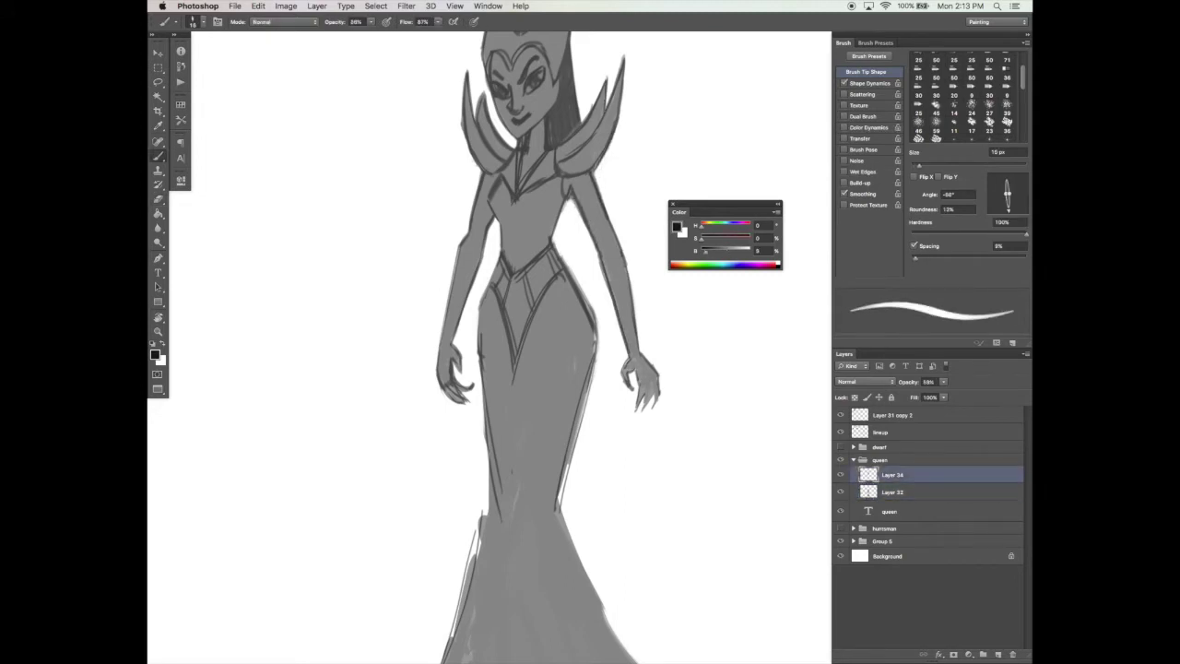
Retouch the line art of the pointed hip panel on Layer 34.
drag(553, 305, 566, 319)
drag(513, 275, 492, 365)
key(alt+bracketleft)
key(e)
key(alt+bracketright)
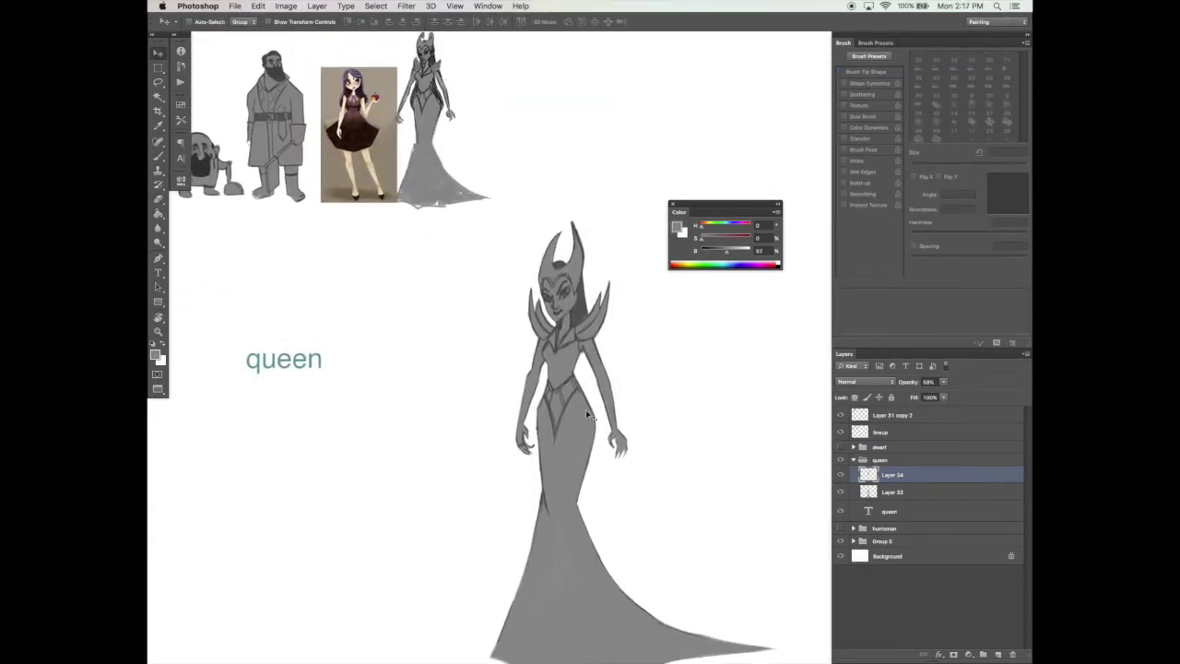
Erase the dark hair shading behind the queen's head and neck on Layer 34 with a smaller eraser.
mouse_move(594, 505)
mouse_down()
mouse_move(595, 442)
mouse_move(586, 558)
mouse_up()
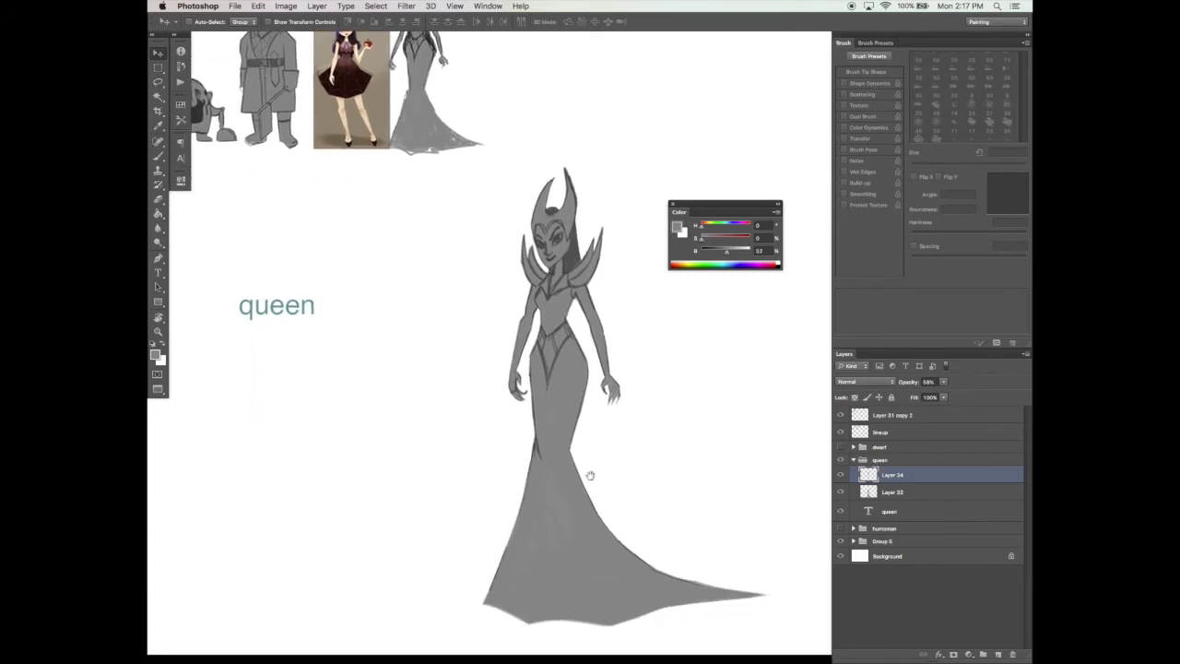
drag(584, 474, 591, 500)
key(z)
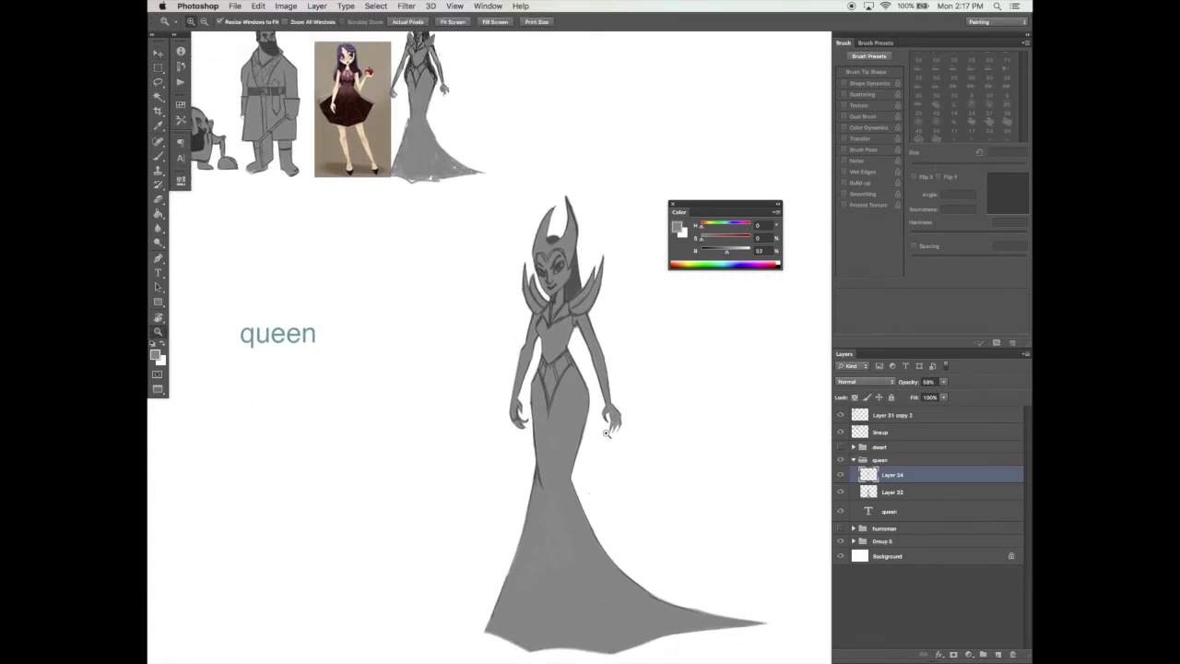
click(605, 434)
drag(632, 481, 681, 546)
click(647, 472)
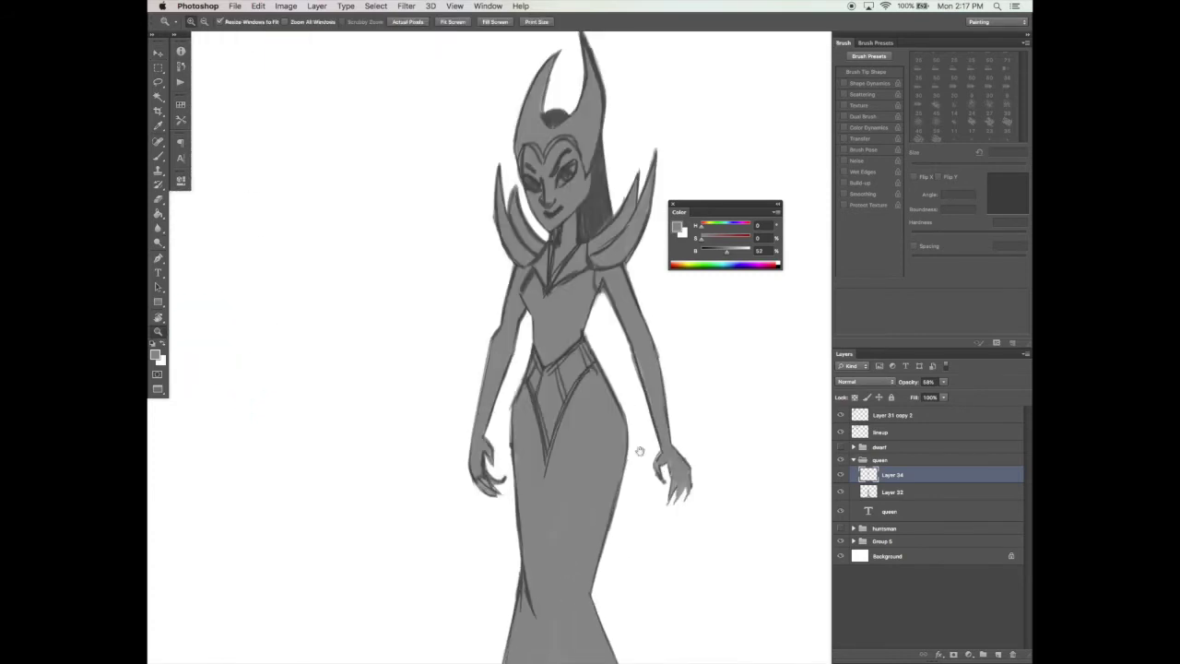
mouse_move(639, 452)
mouse_down()
mouse_move(611, 593)
mouse_move(621, 537)
mouse_up()
key(e)
key(bracketleft)
key(bracketleft)
mouse_move(570, 249)
mouse_down()
mouse_move(585, 296)
mouse_move(566, 306)
mouse_up()
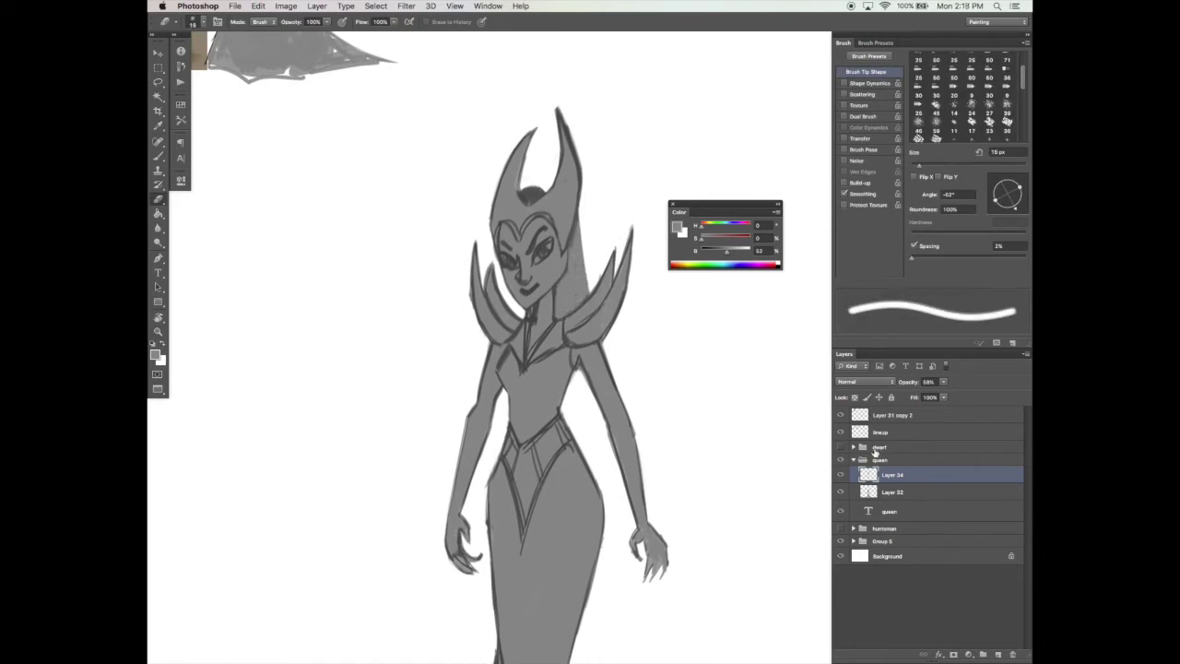
Erase the grey hair behind the neck on Layer 33 and the dark cap between the horns on Layer 34.
click(891, 492)
drag(578, 219, 567, 310)
click(915, 474)
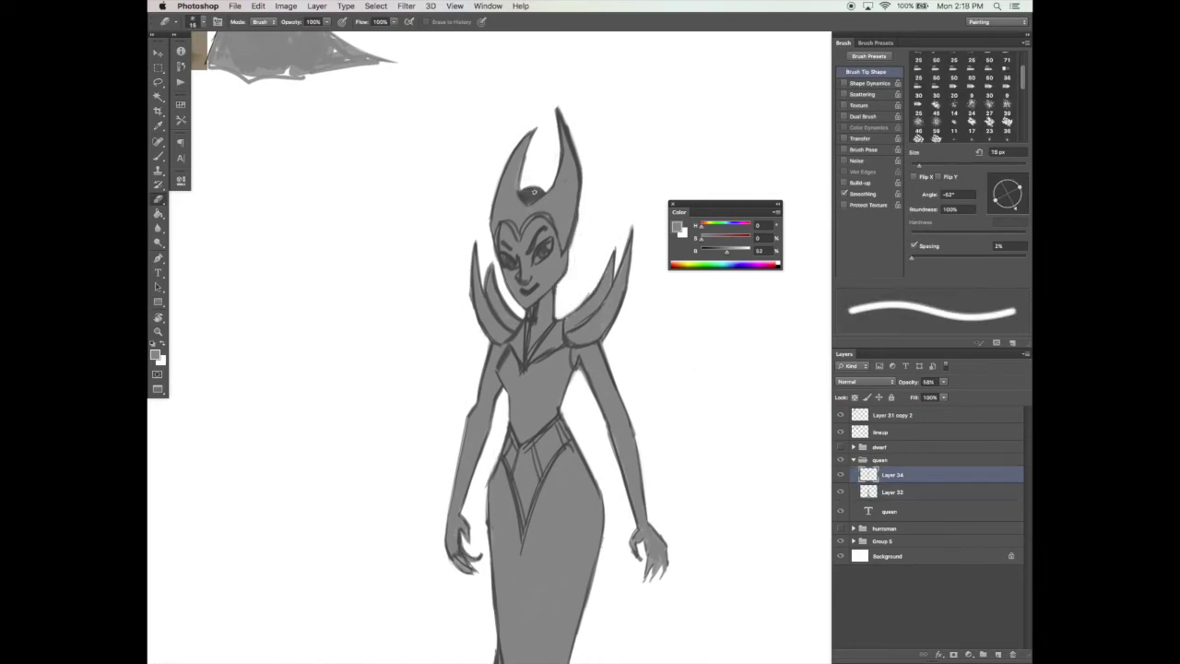
drag(523, 196, 540, 196)
Examine the whole queen figure with the Layer 34 line art hidden and shown.
key(z)
alt+click(636, 347)
alt+click(635, 353)
key(v)
click(841, 475)
click(841, 476)
key(z)
click(602, 245)
click(602, 244)
Paint grey flame-like hair tufts between the queen's horns on Layer 33 with a smaller brush, shaping their points with the eraser.
key(b)
click(908, 492)
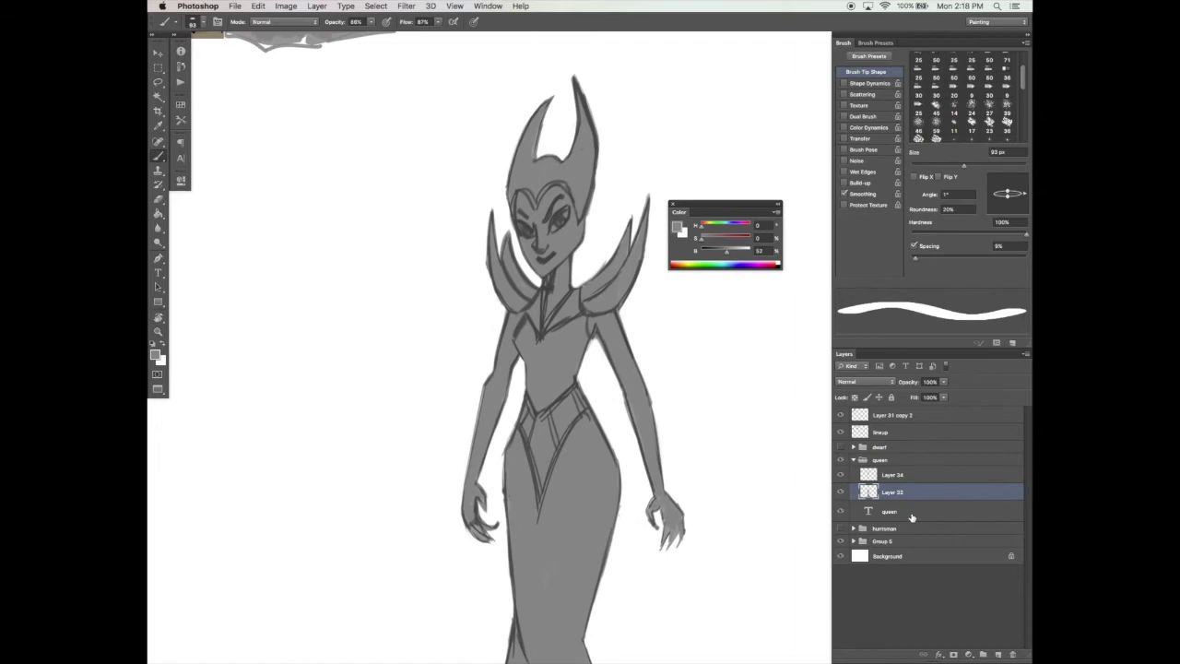
key(z)
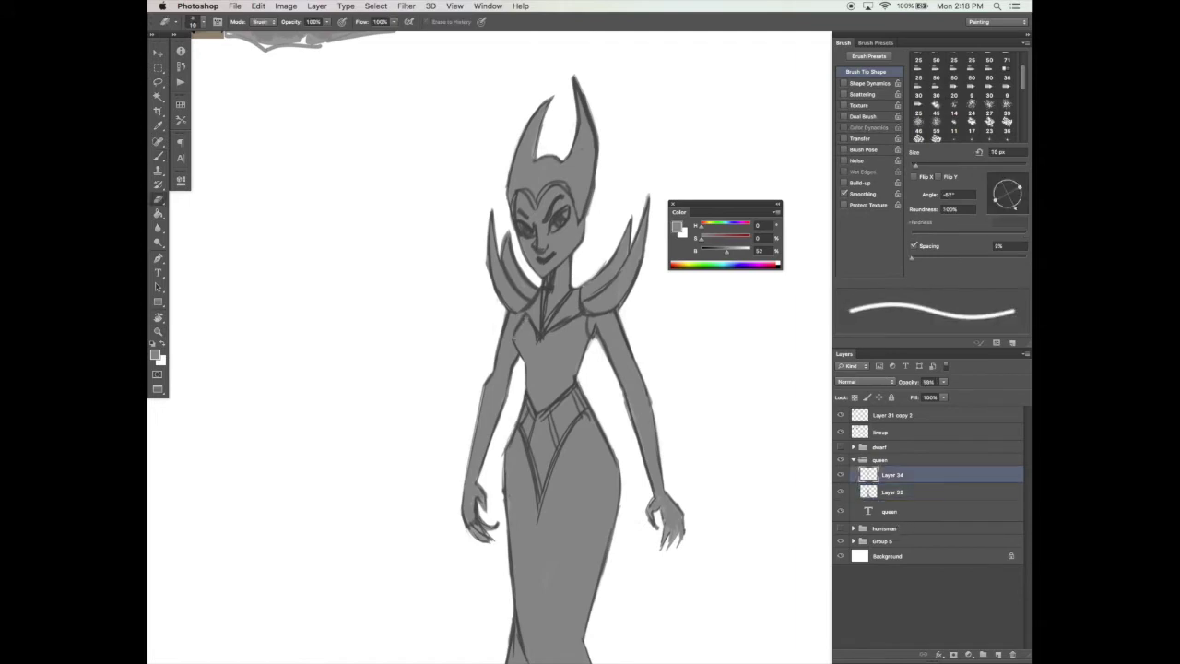
alt+click(610, 313)
click(611, 313)
key(b)
drag(602, 256, 586, 358)
key(e)
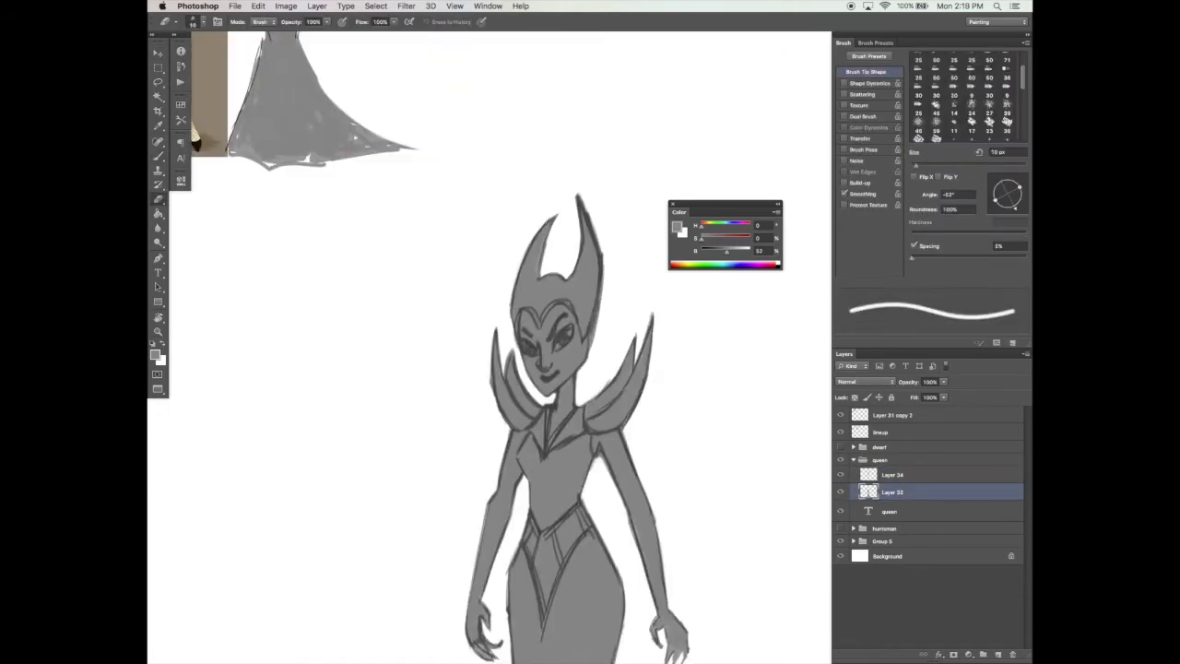
drag(620, 315, 622, 324)
key(b)
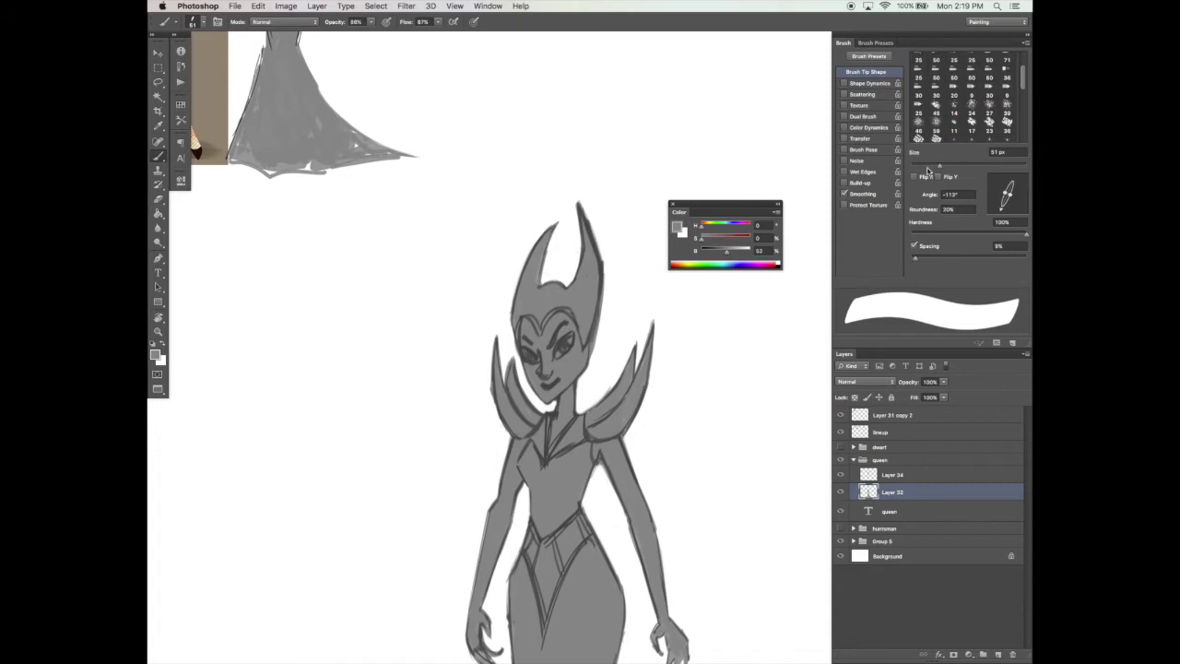
drag(939, 164, 926, 167)
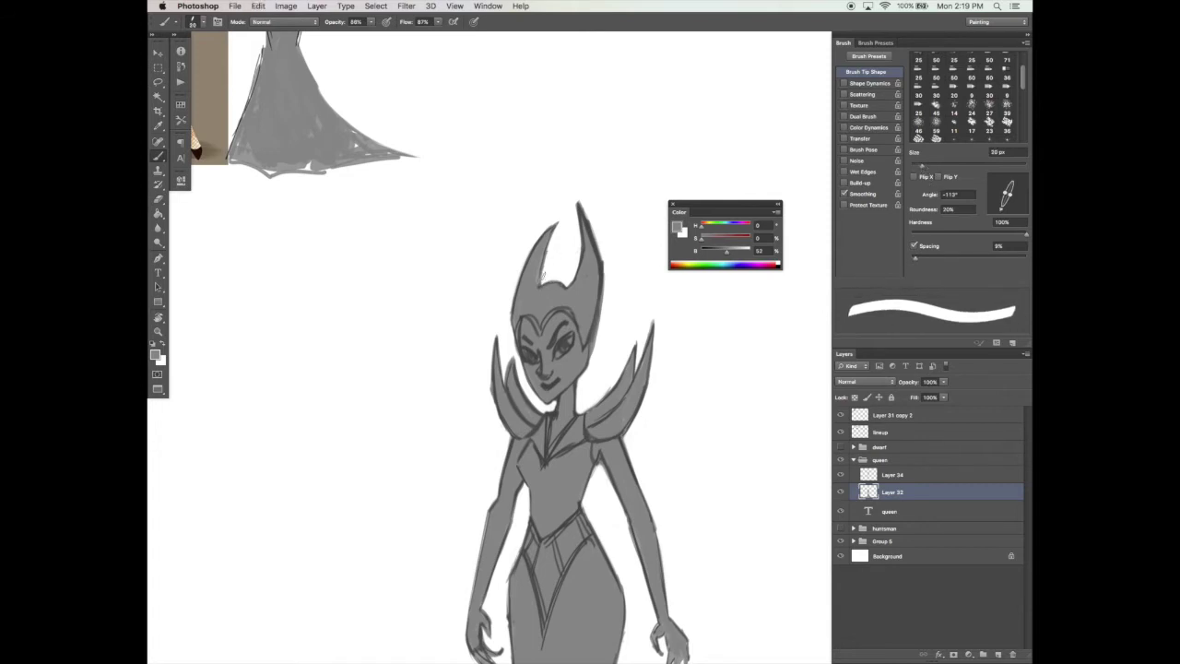
mouse_move(541, 284)
mouse_down()
mouse_move(555, 259)
mouse_move(553, 282)
mouse_up()
key(e)
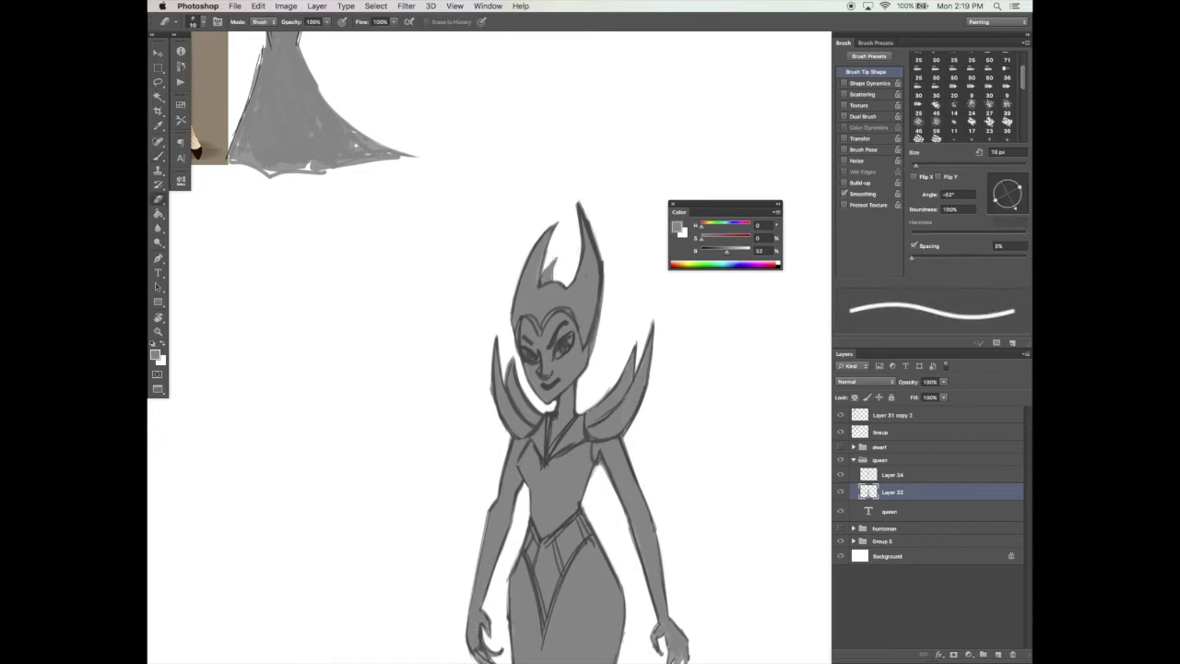
key(b)
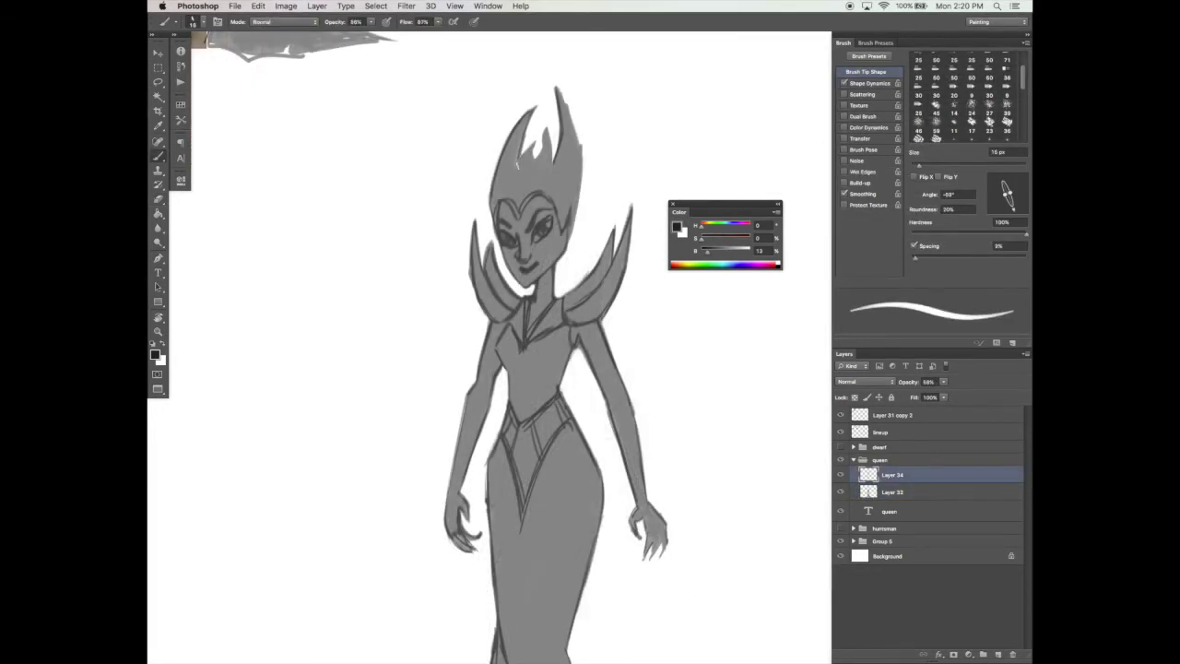
Clean up the edges and dark outlines of the hair tufts between the horns on Layers 33 and 34.
key(e)
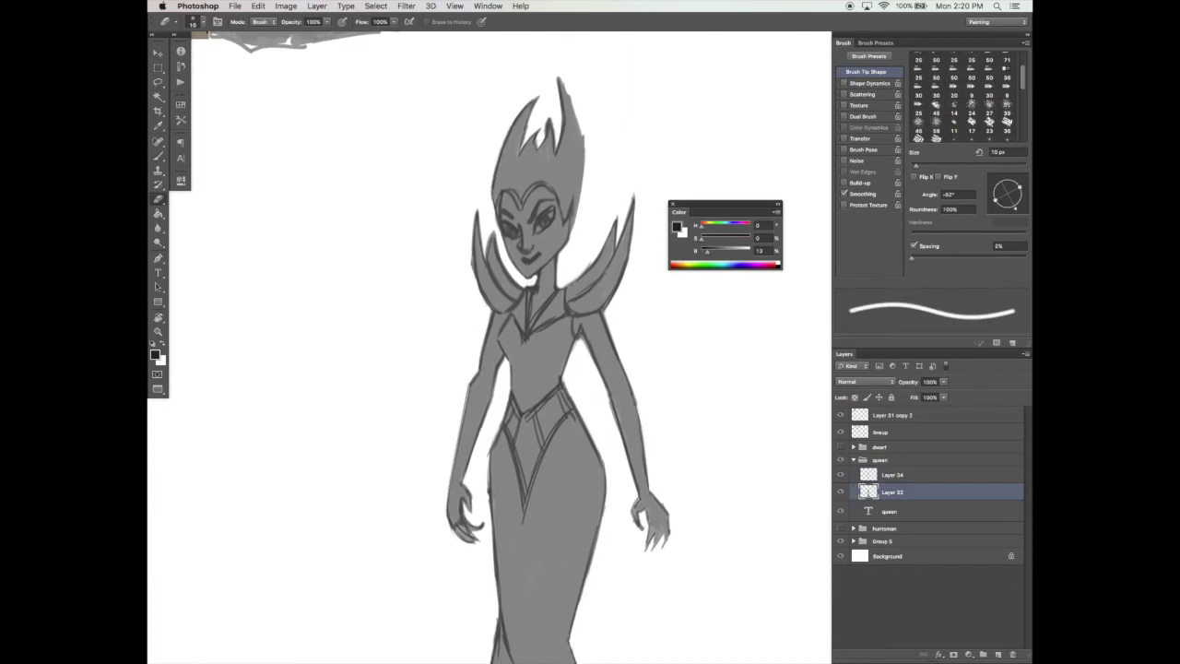
click(892, 474)
key(b)
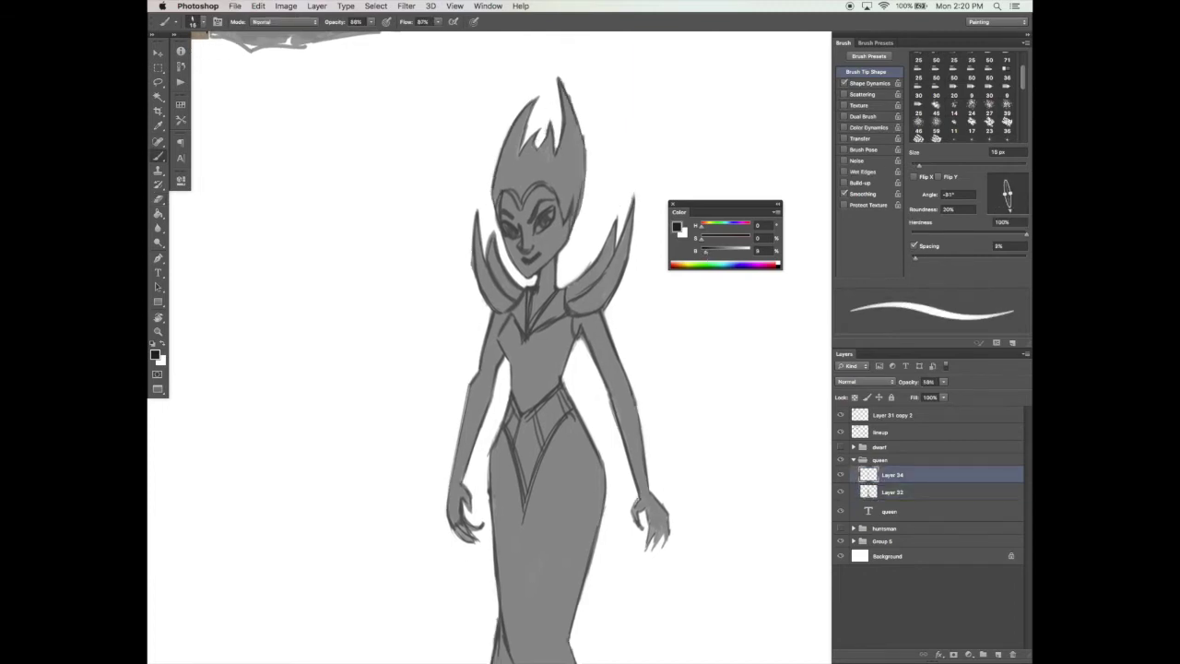
key(e)
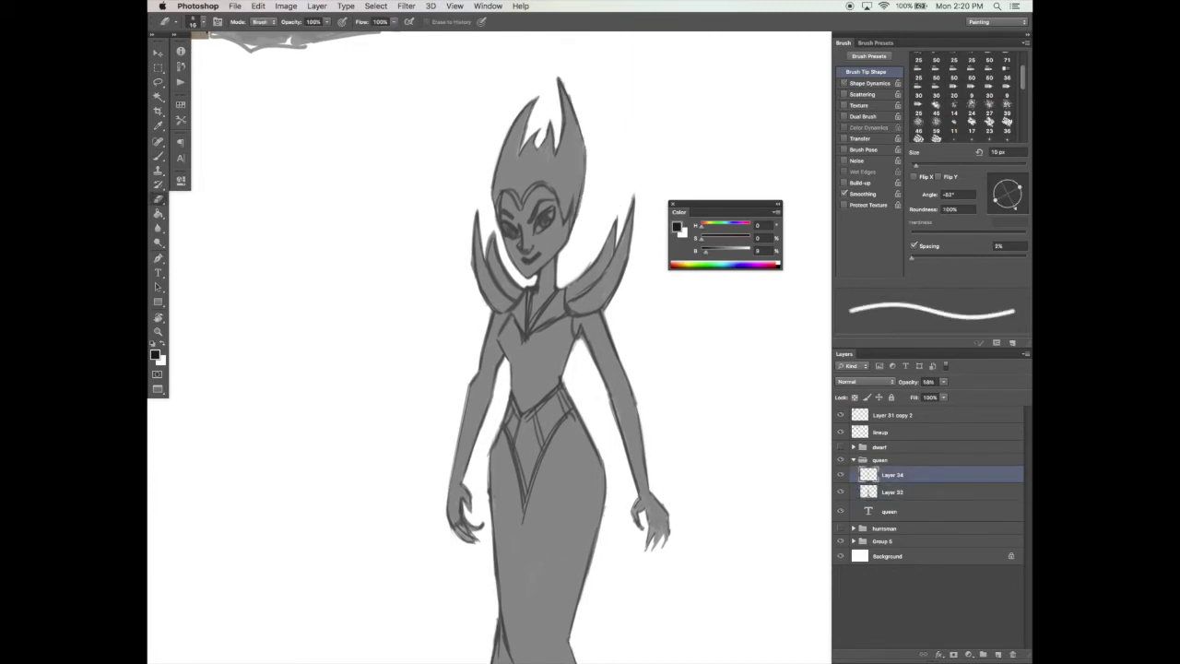
key(b)
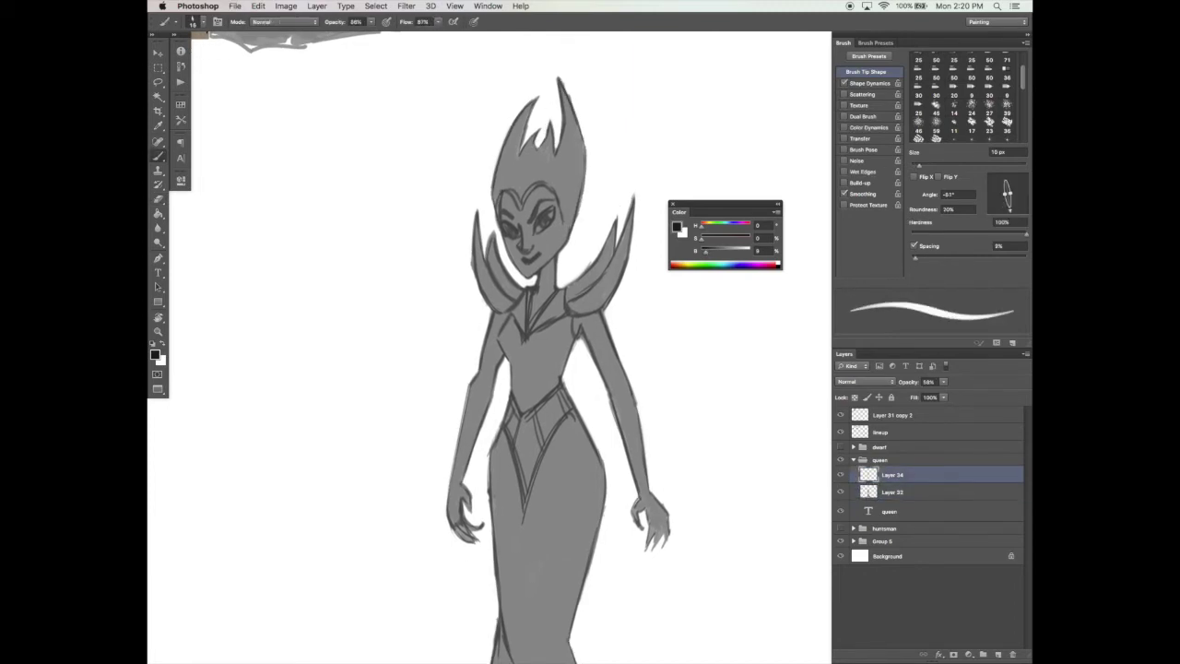
Paint a tall curved grey collar spike behind the shoulder left of the queen's face on Layer 33, erasing its tip to a point.
click(892, 492)
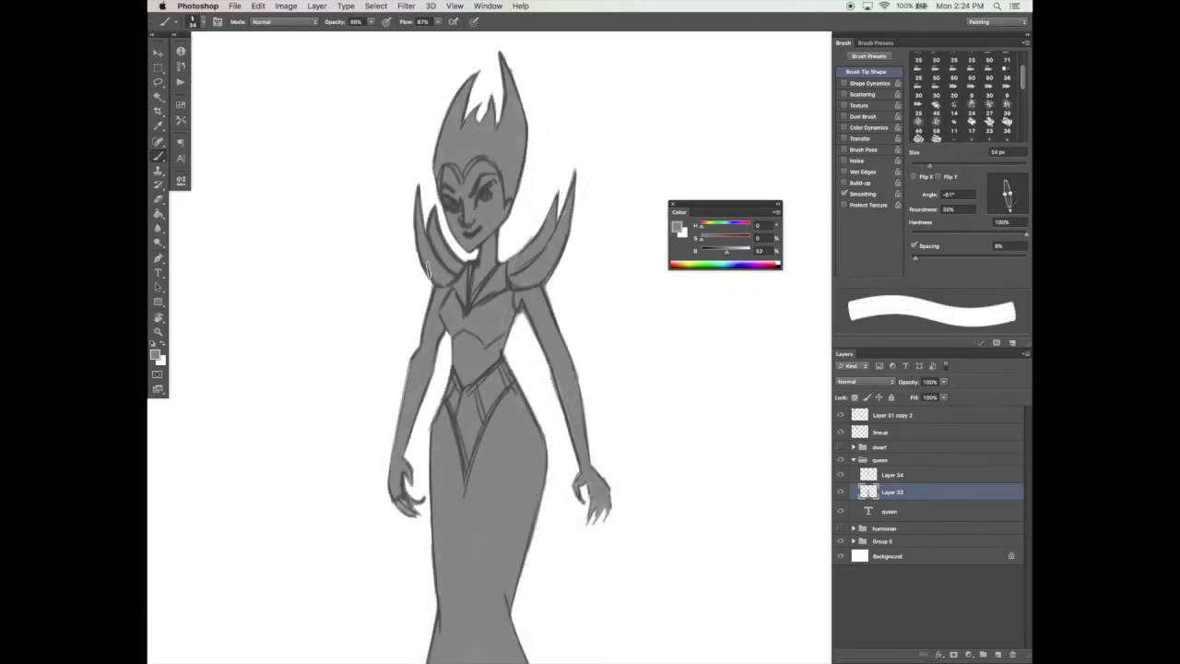
mouse_move(427, 268)
mouse_down()
mouse_move(415, 175)
mouse_move(436, 100)
mouse_move(411, 300)
mouse_up()
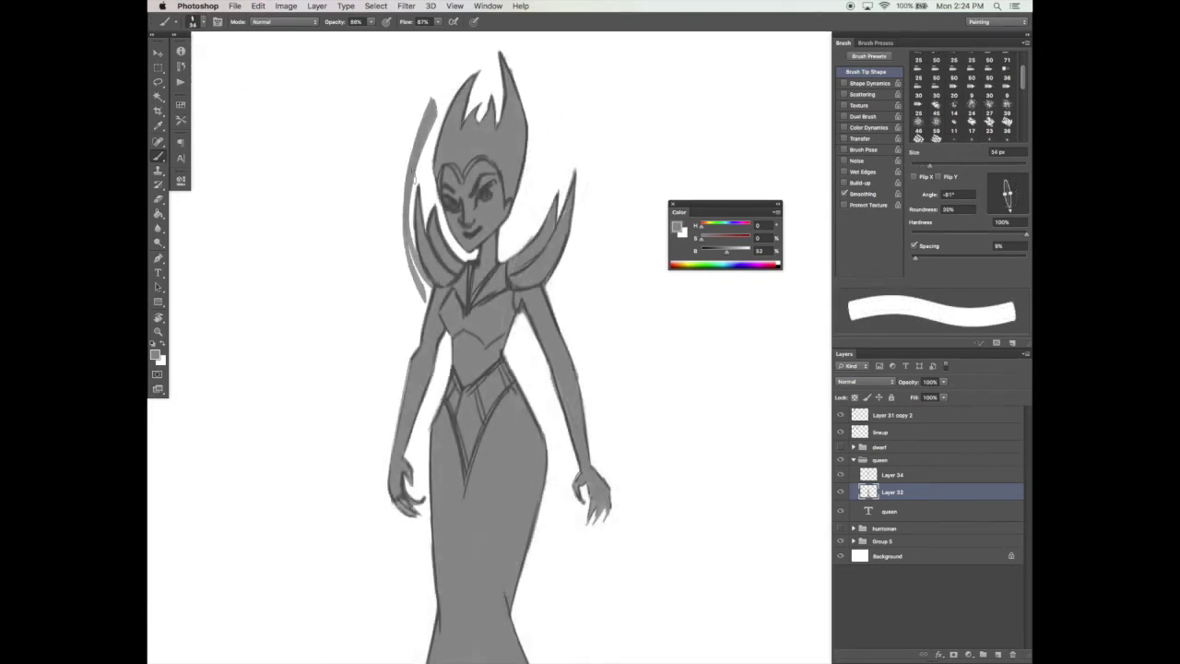
drag(414, 177, 428, 302)
mouse_move(415, 254)
mouse_down()
mouse_move(430, 291)
mouse_move(421, 151)
mouse_up()
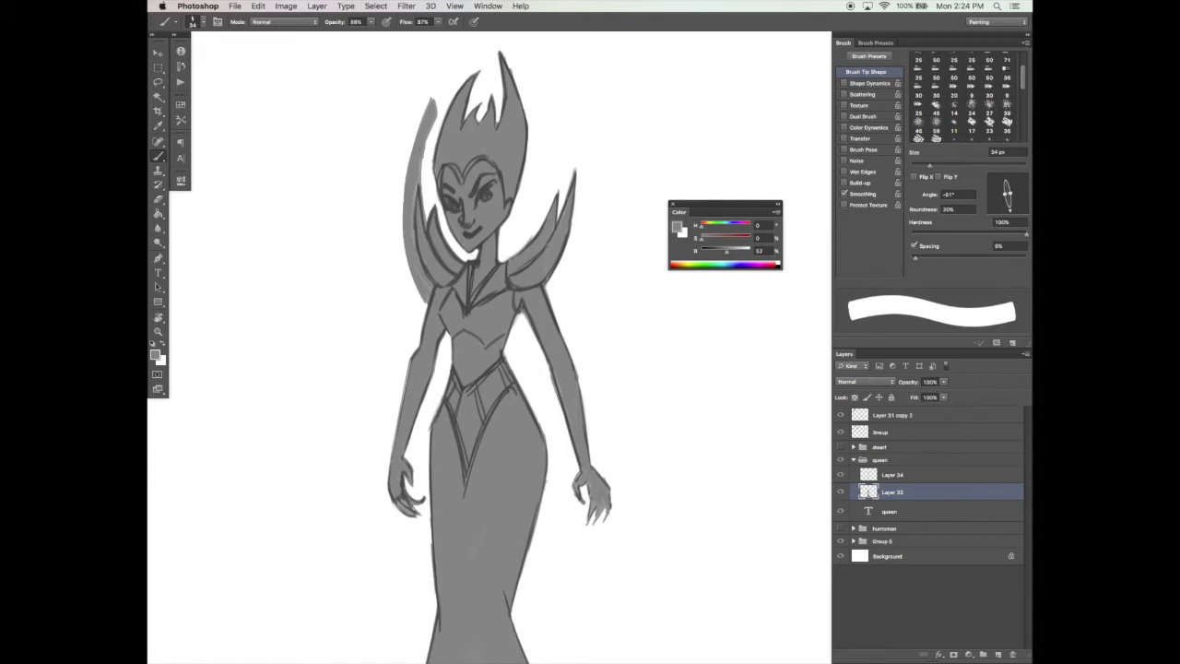
key(e)
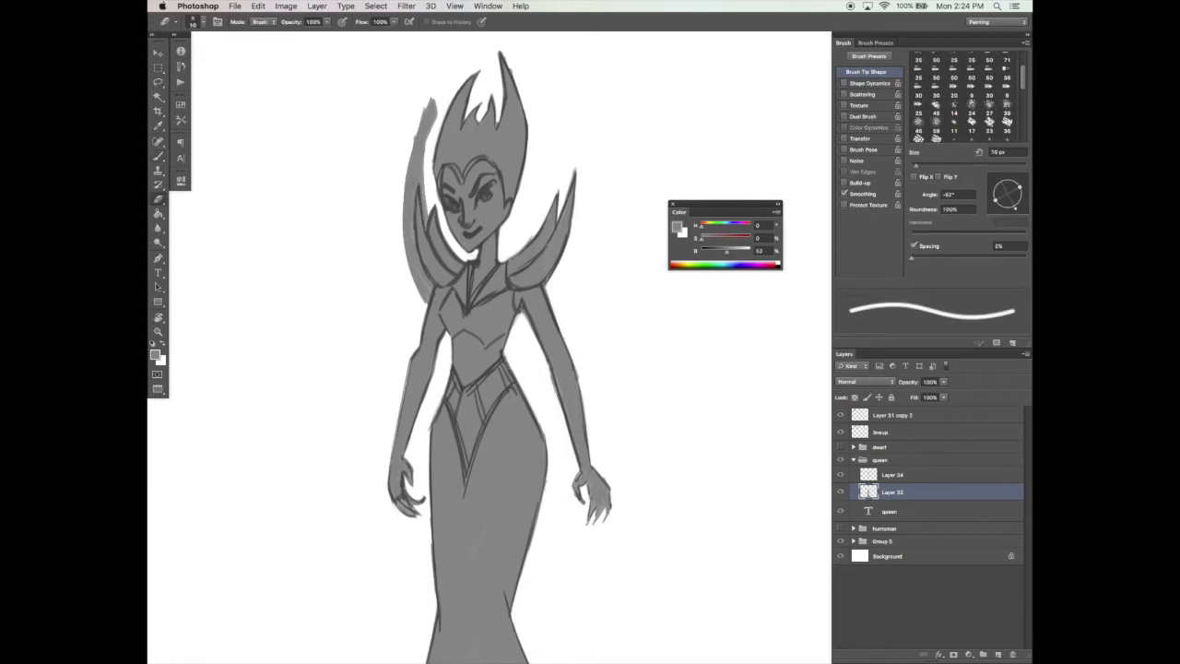
drag(427, 142, 436, 106)
drag(408, 175, 428, 104)
Paint a matching tall grey collar spike rising from the neck right of the queen's face on Layer 33.
key(b)
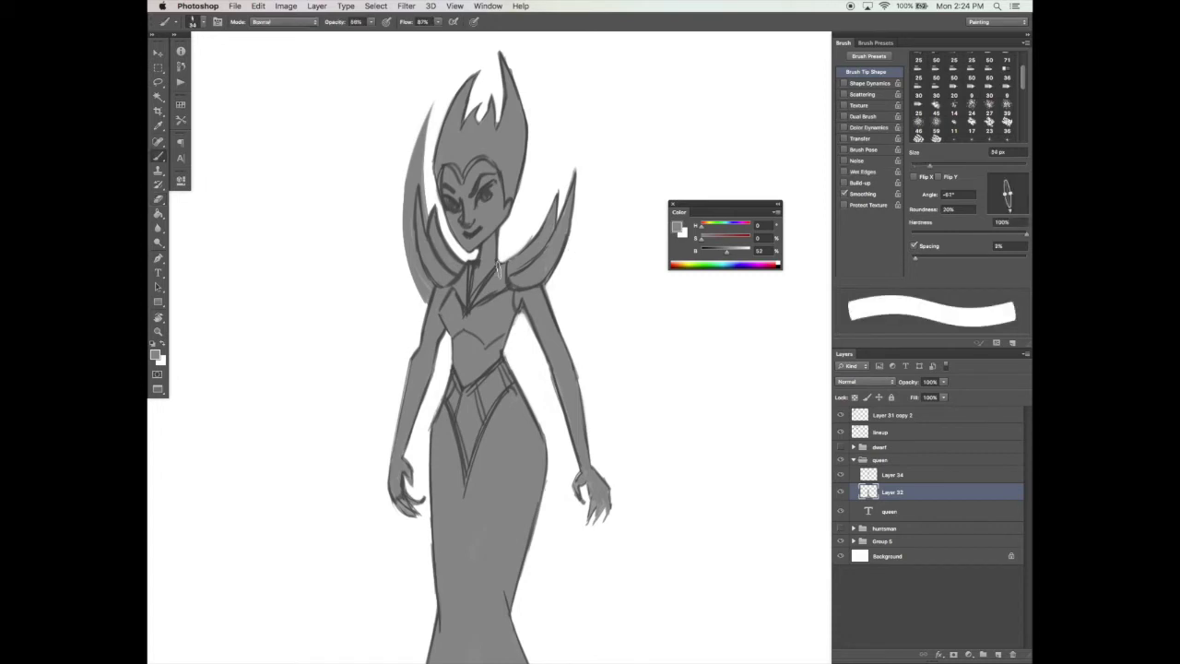
mouse_move(546, 115)
mouse_down()
mouse_move(513, 269)
mouse_move(546, 108)
mouse_up()
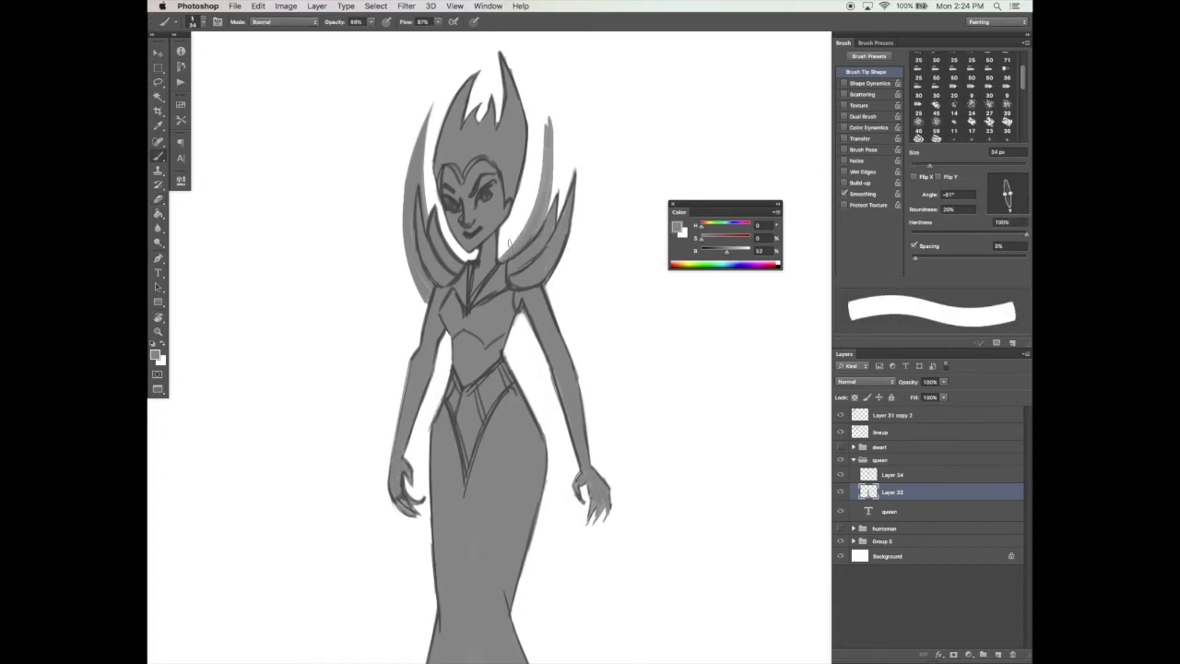
mouse_move(498, 262)
mouse_down()
mouse_move(555, 142)
mouse_move(551, 95)
mouse_move(537, 205)
mouse_move(520, 235)
mouse_up()
drag(501, 246, 541, 162)
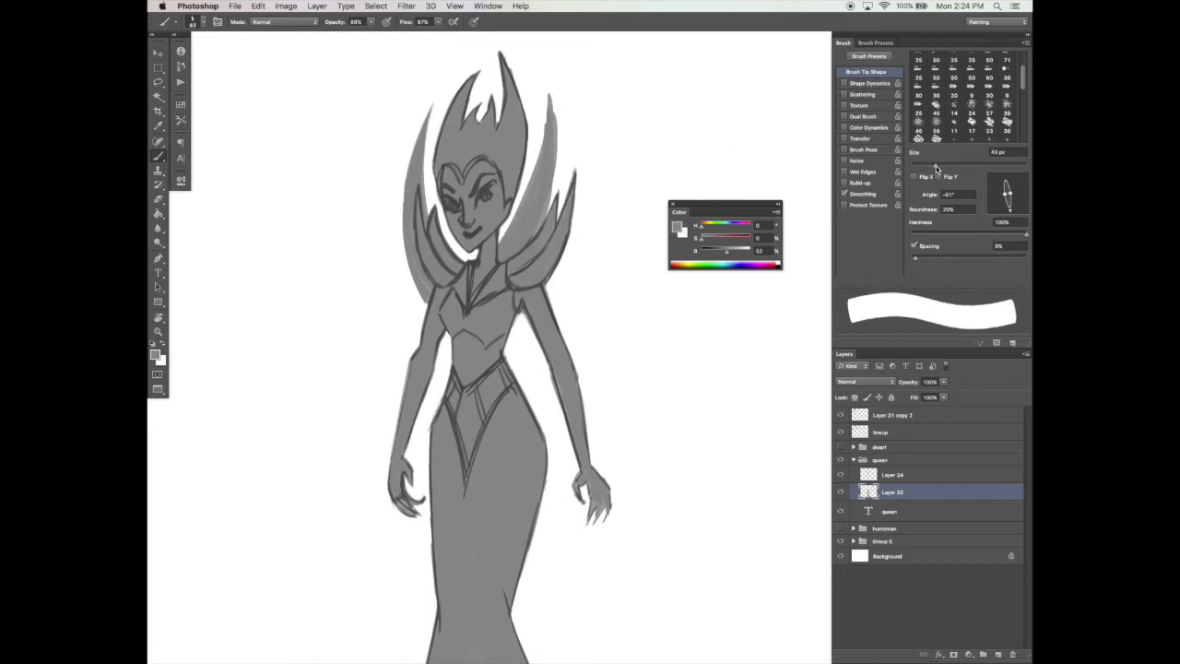
Taper the tip and trim the outer edge of the collar spike right of the face with a larger eraser.
key(e)
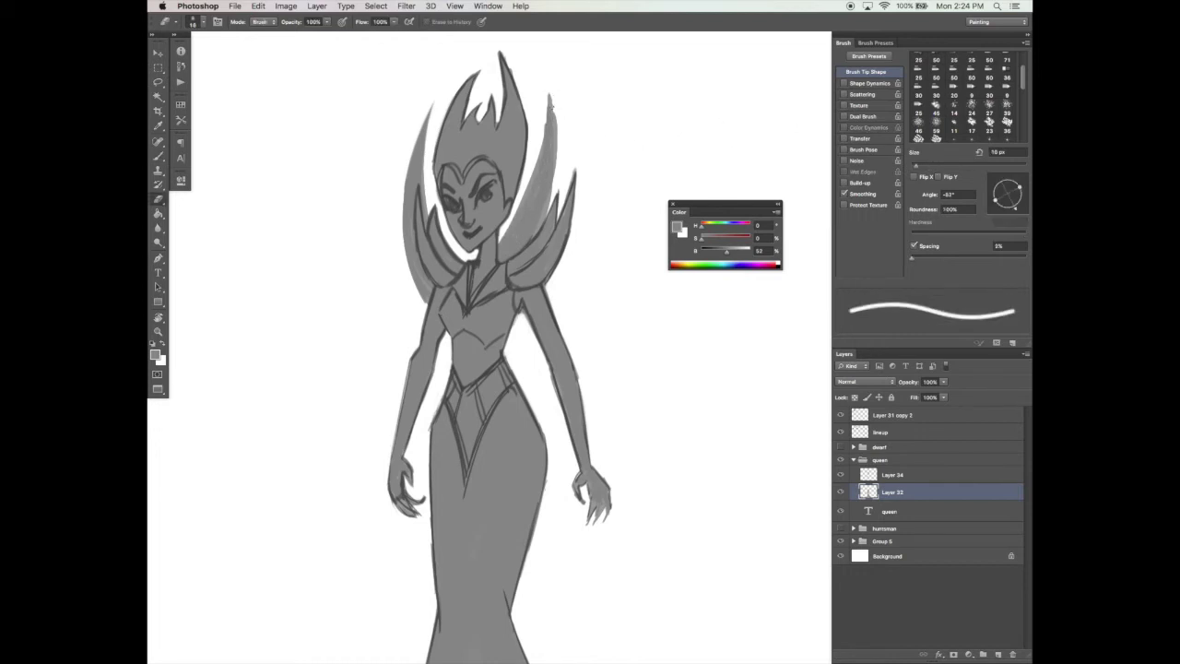
key(bracketright)
key(bracketright)
key(bracketright)
drag(550, 89, 561, 184)
drag(927, 167, 921, 166)
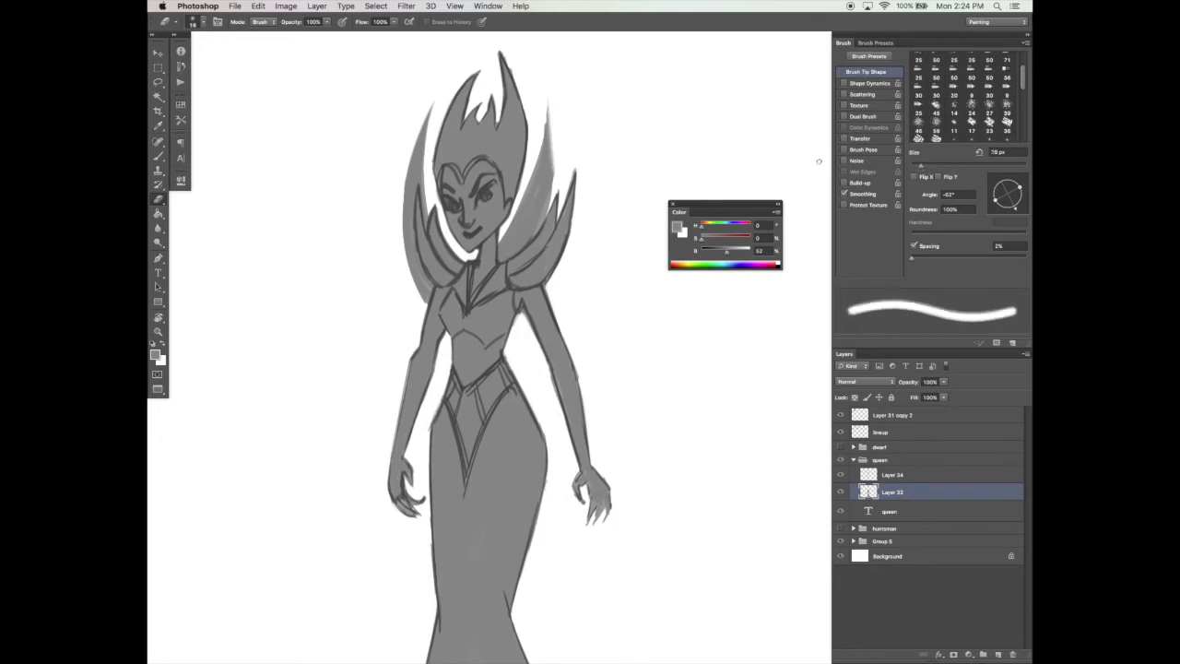
mouse_move(550, 90)
mouse_down()
mouse_move(555, 191)
mouse_move(553, 128)
mouse_move(541, 217)
mouse_up()
Turn on Shape Dynamics for the brush and repaint the collar spike right of the face as a smooth tapering curve.
key(b)
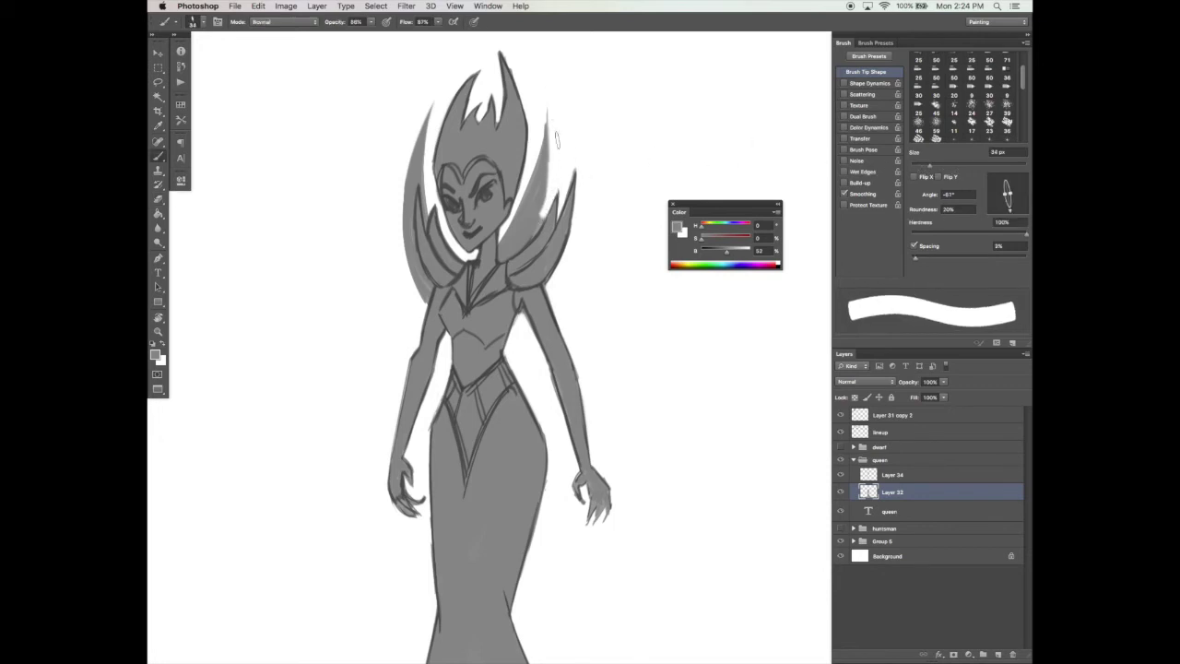
click(862, 83)
drag(547, 107, 532, 239)
key(e)
key(b)
drag(549, 189, 533, 238)
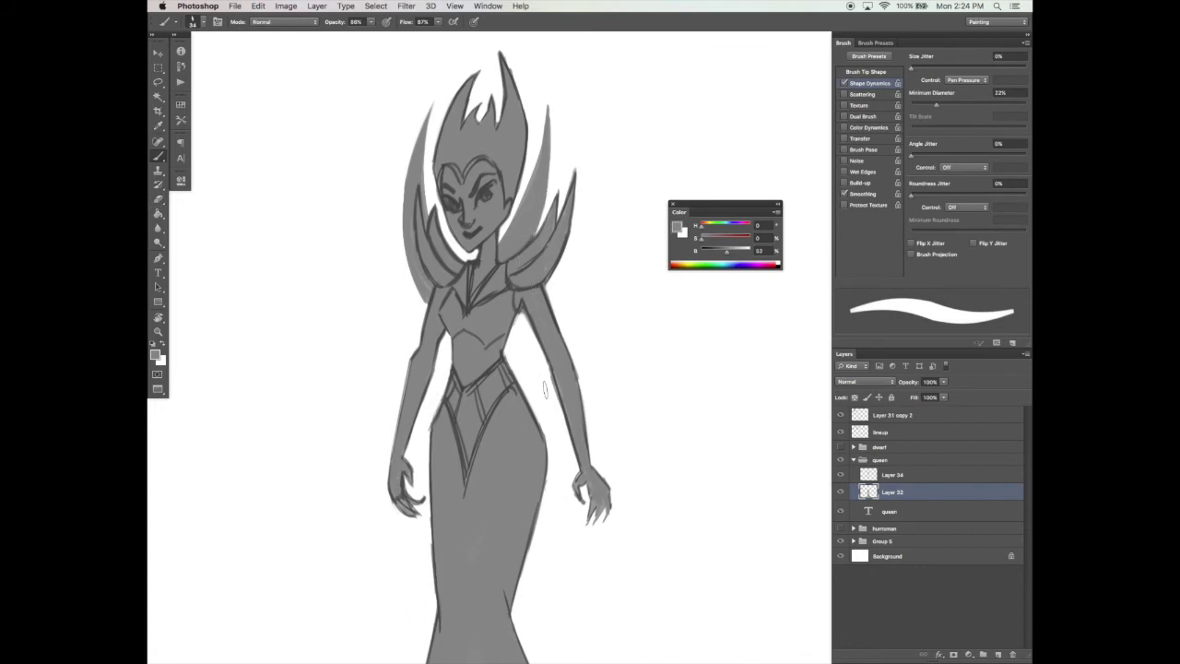
Examine the whole queen figure as a plain silhouette by hiding the Layer 34 line art and showing it again.
drag(552, 439, 547, 375)
click(555, 433)
click(555, 441)
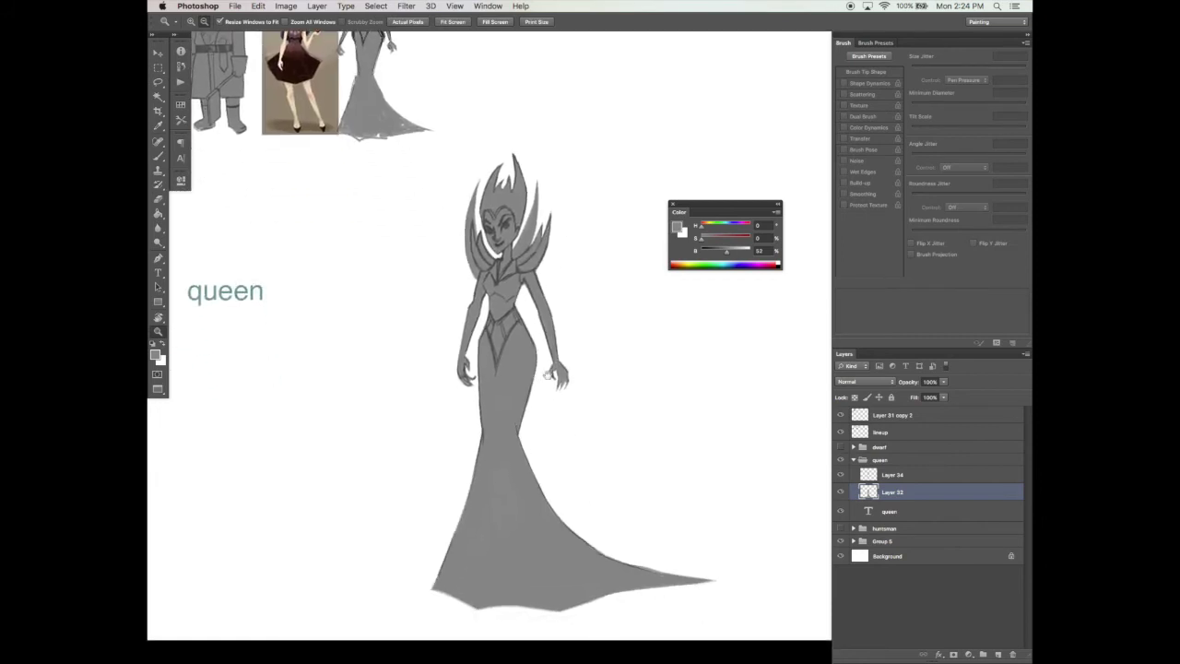
click(841, 475)
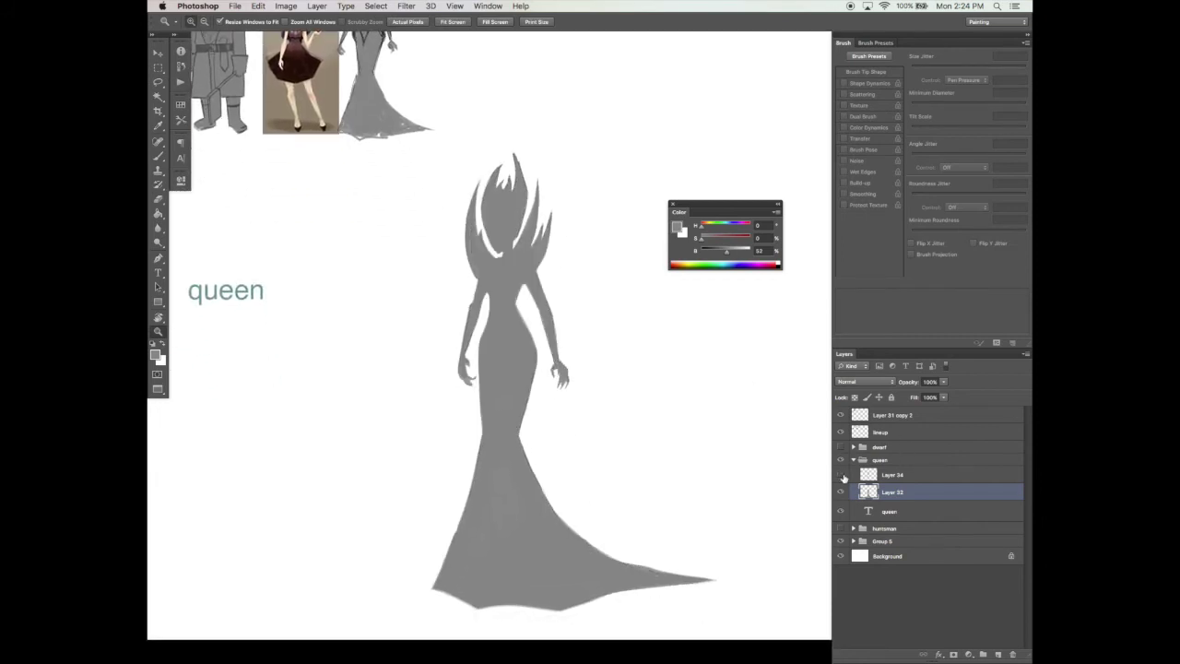
click(841, 475)
key(b)
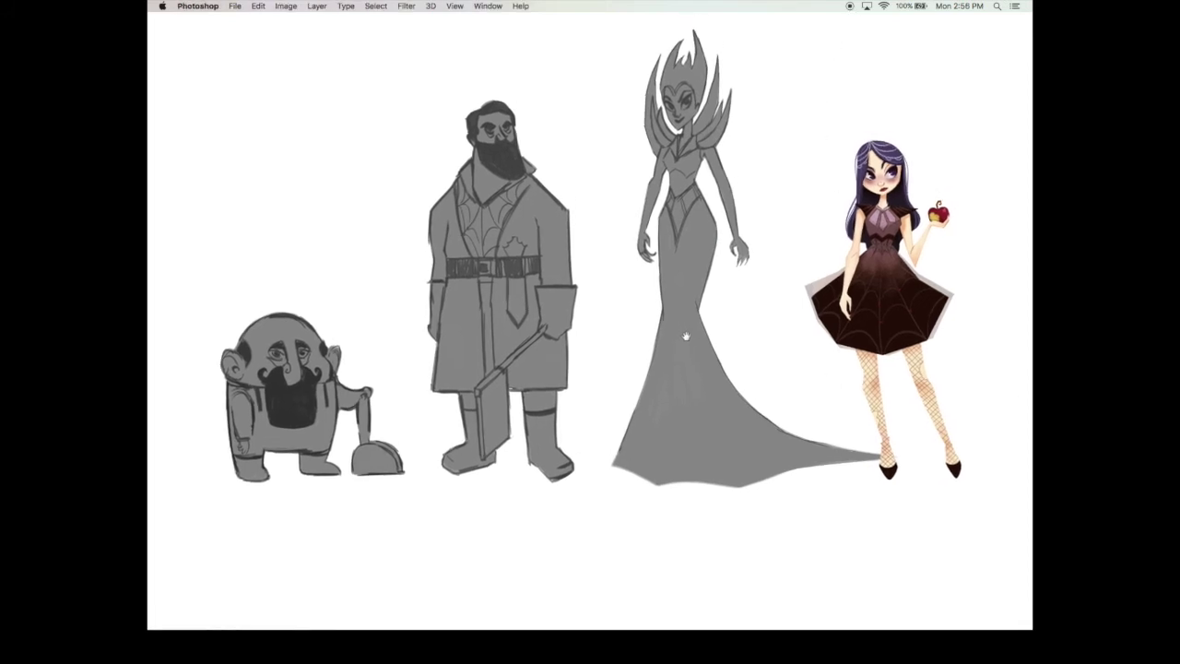
Collapse and hide Group 6 to view the four lineup characters as flat grey silhouettes without the interface panels.
key(Tab)
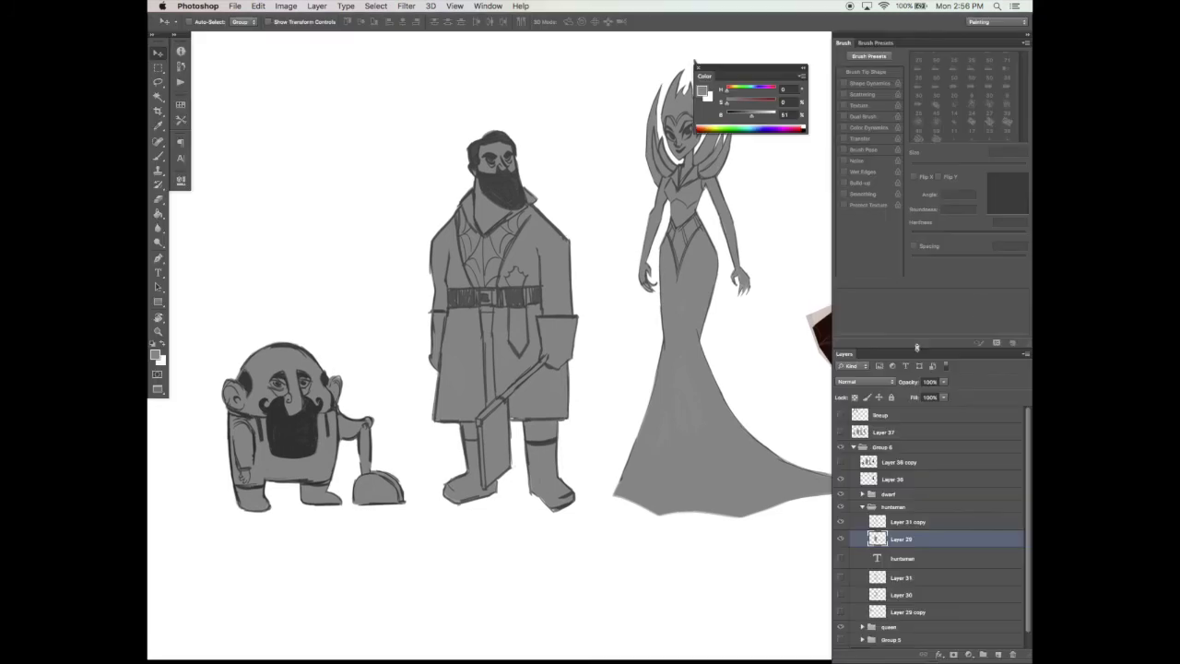
click(854, 448)
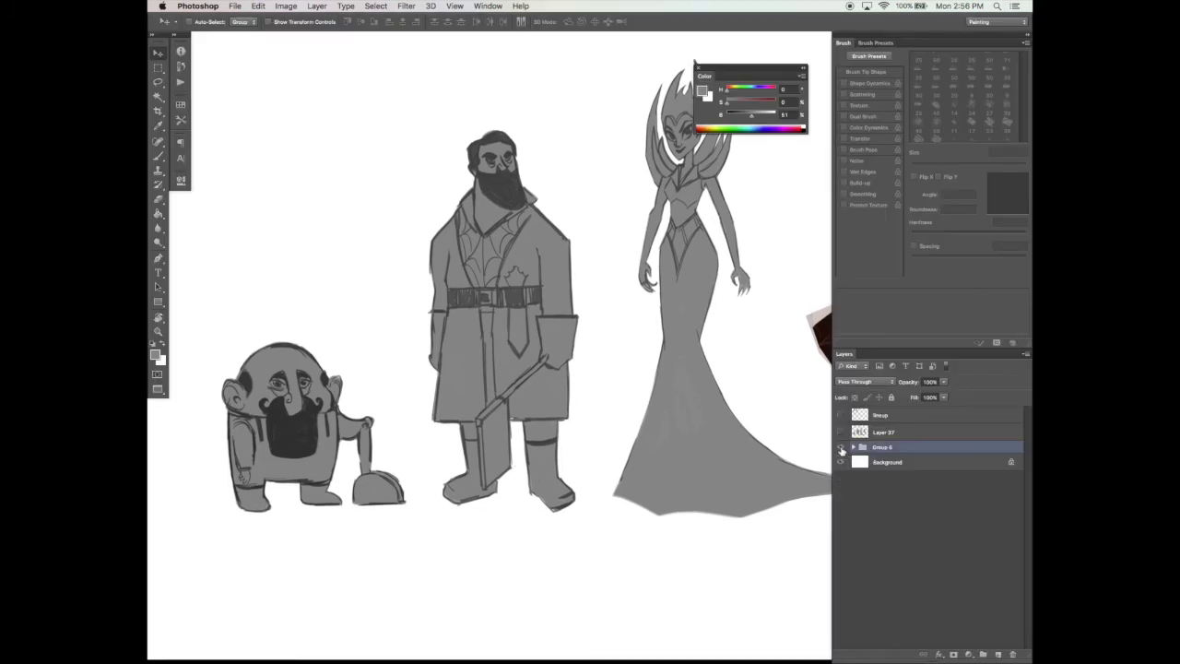
click(840, 448)
key(Tab)
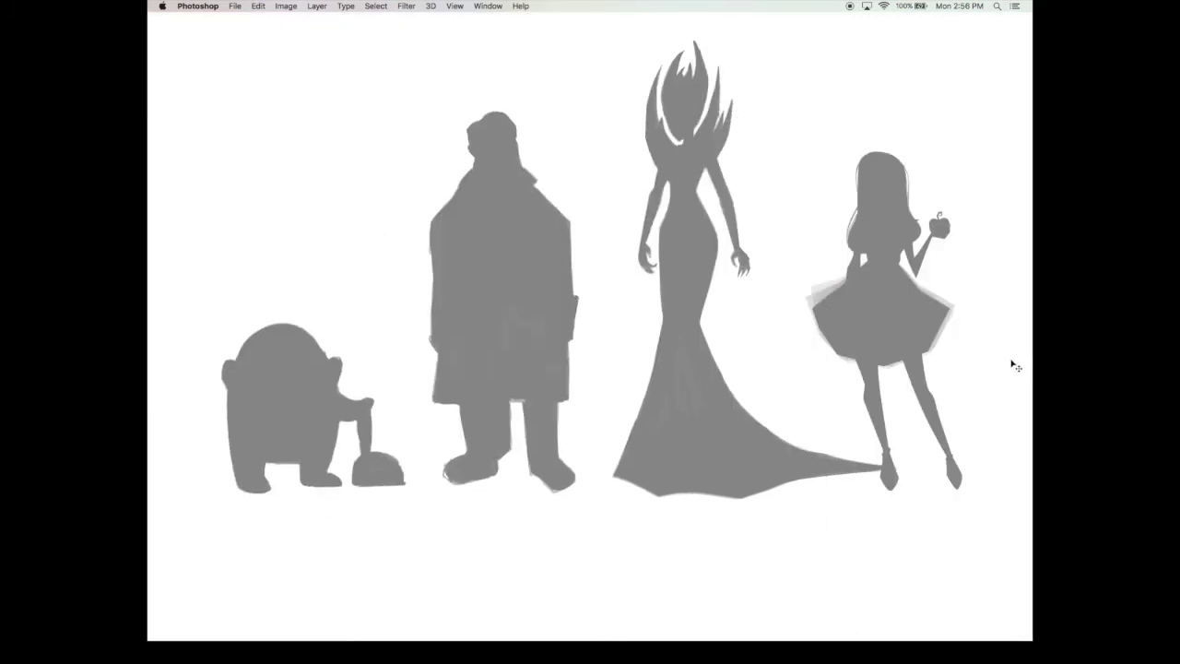